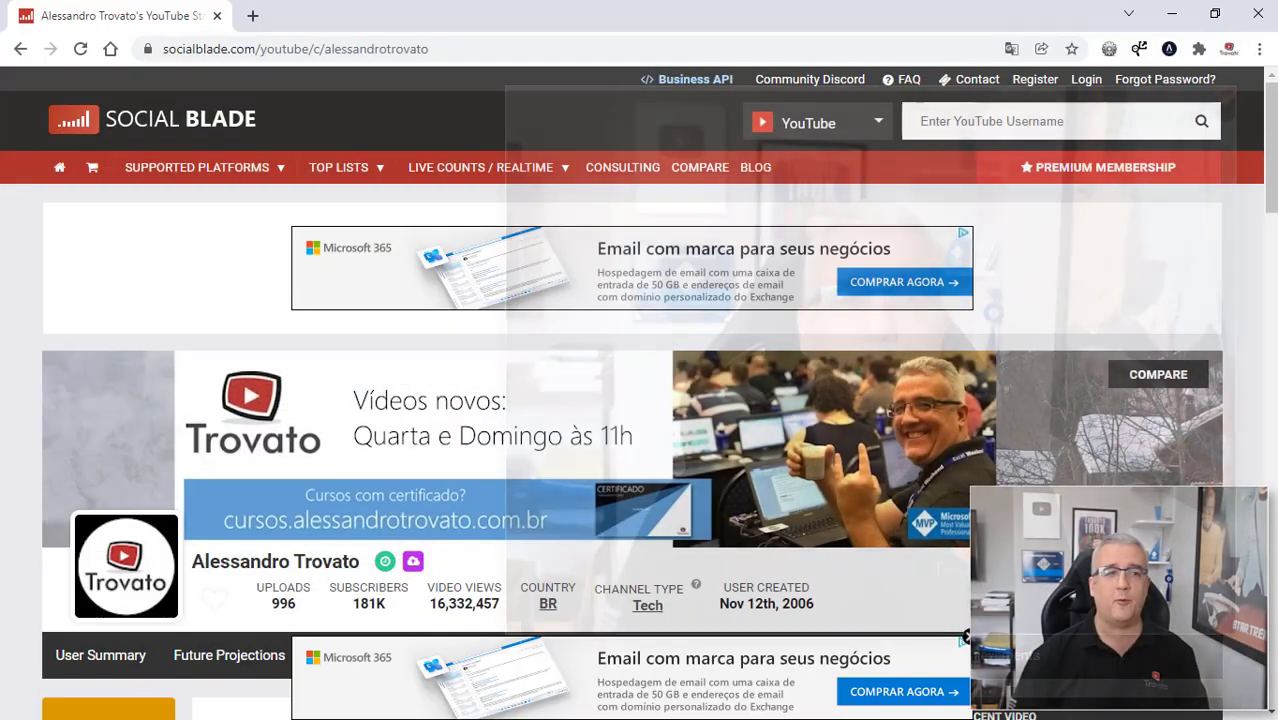
Scroll down the Social Blade channel statistics page before moving to the Excel workbook
scroll(632, 330, down, 3)
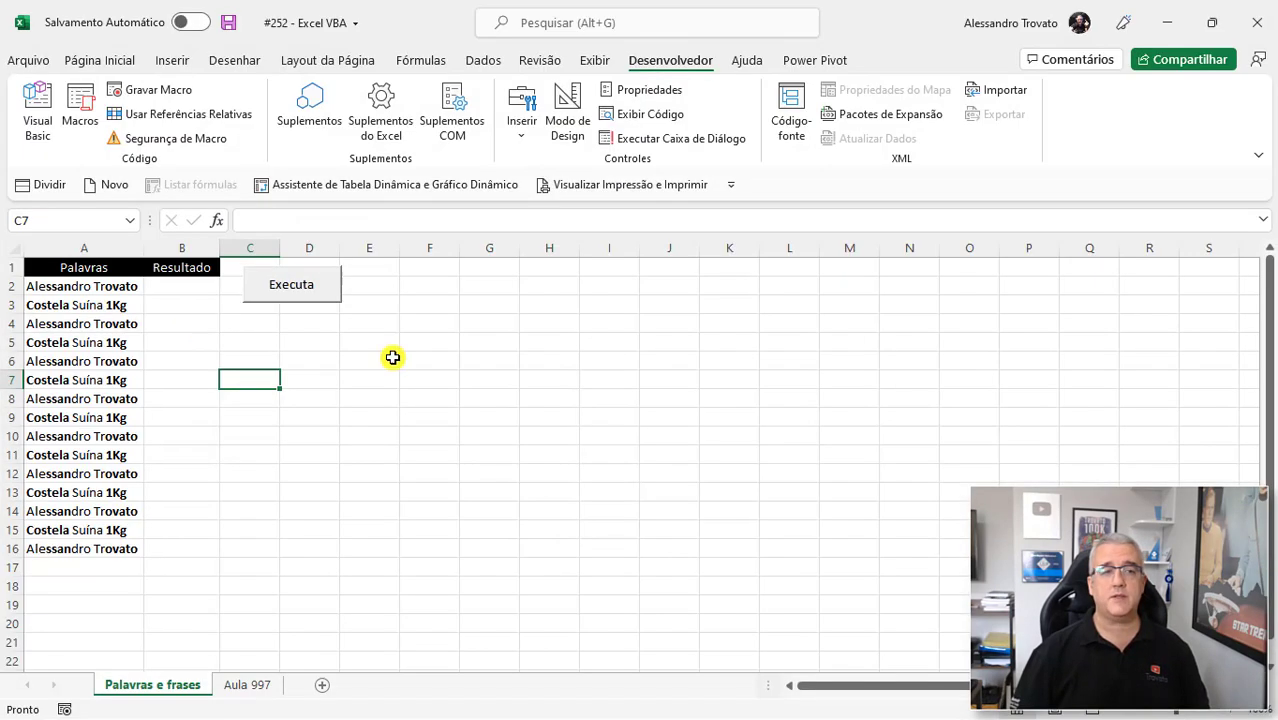
click(174, 316)
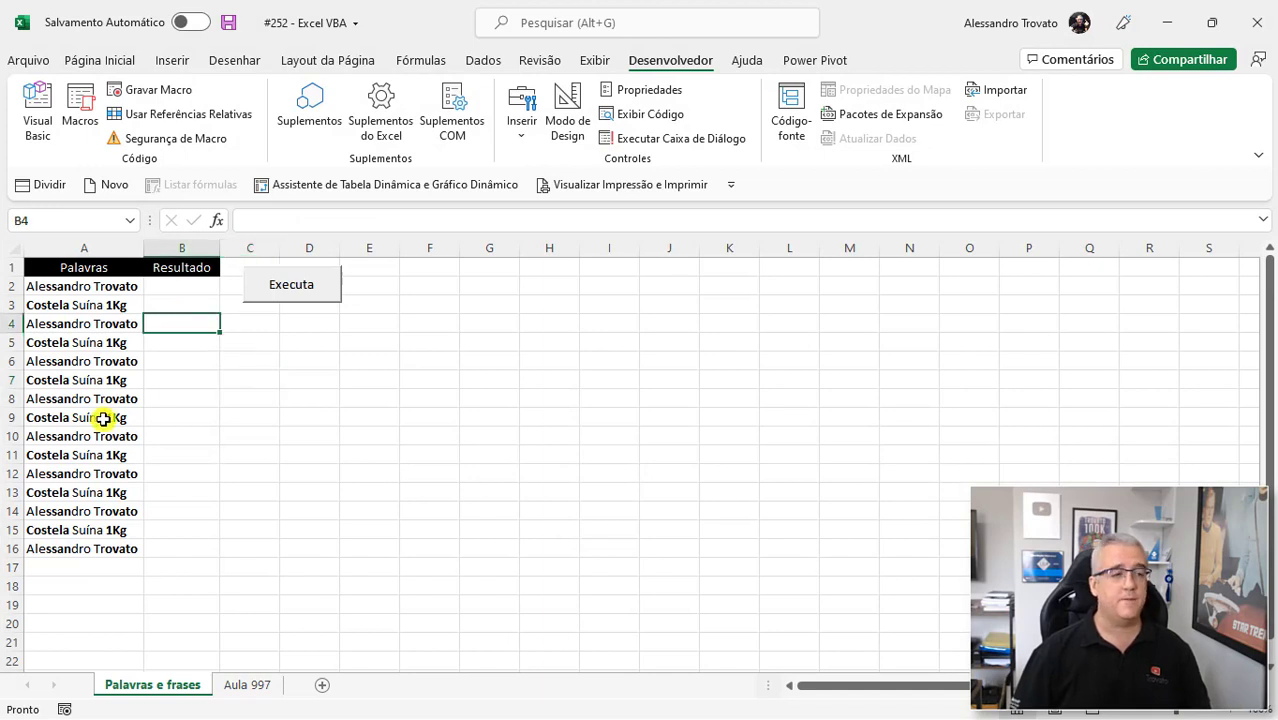
click(103, 345)
drag(83, 286, 75, 546)
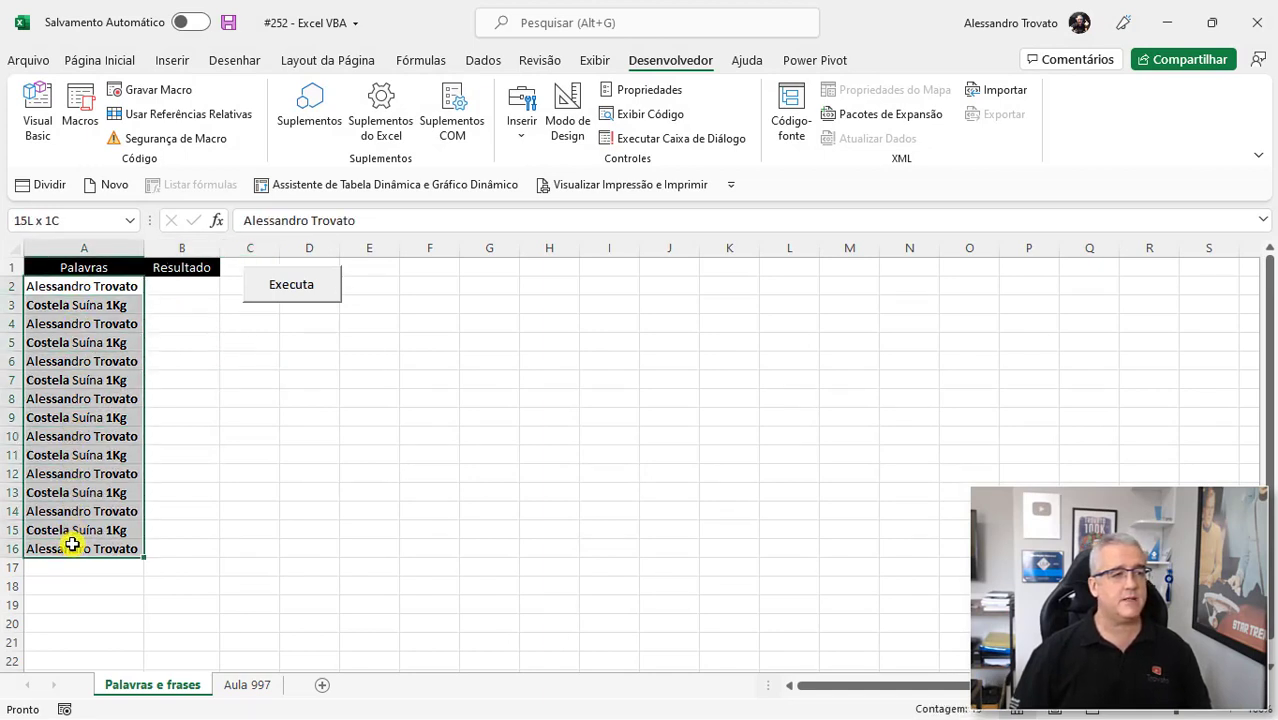
click(77, 474)
click(64, 287)
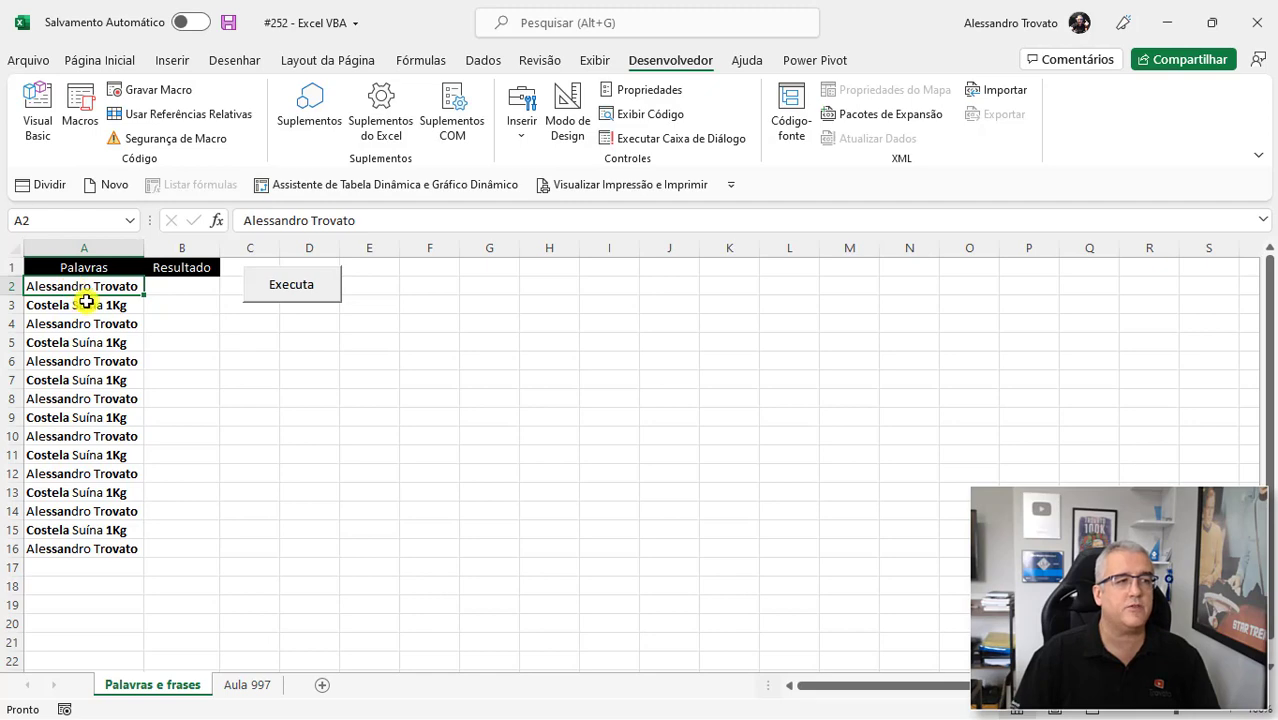
ctrl+scroll(85, 301, up, 5)
scroll(171, 293, up, 1)
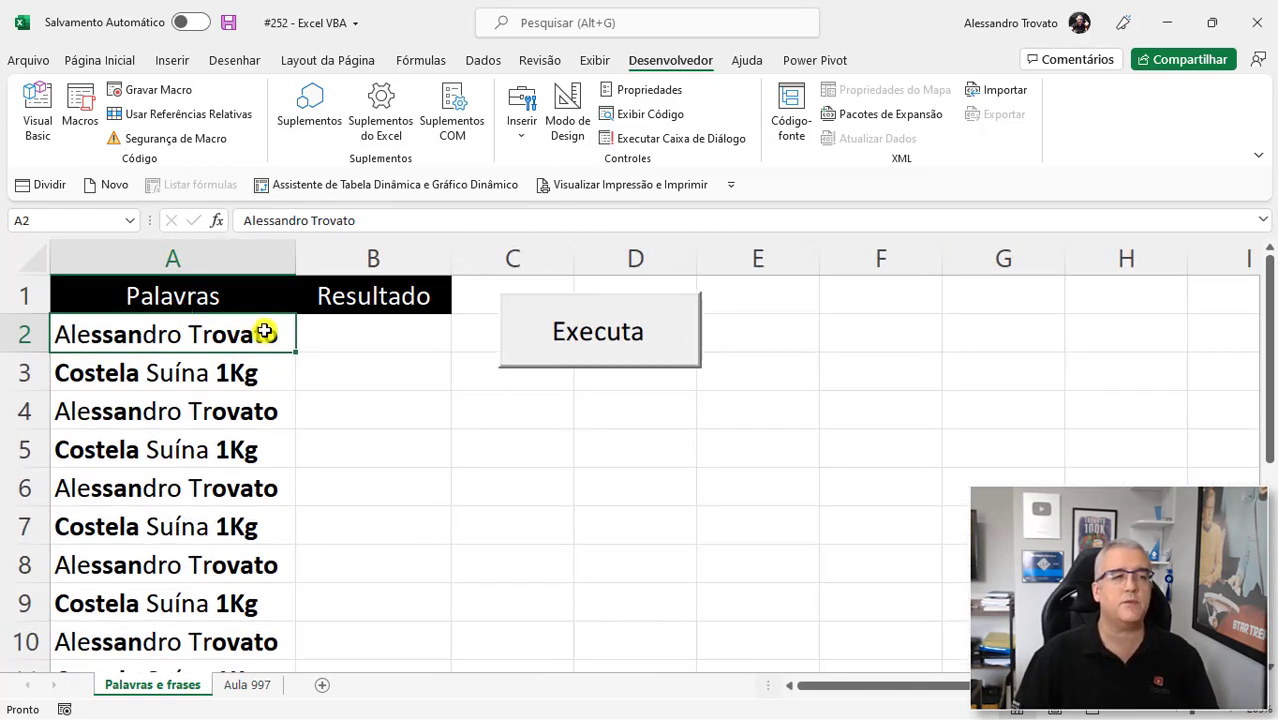
click(589, 340)
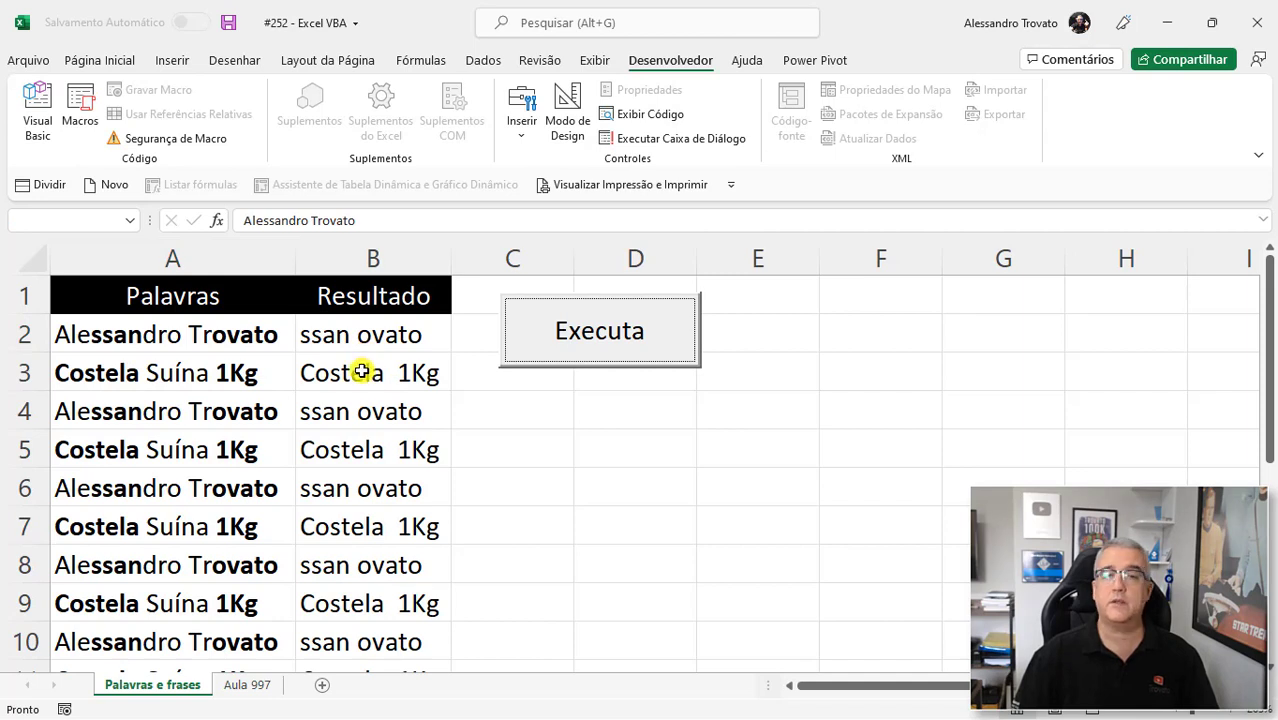
click(89, 367)
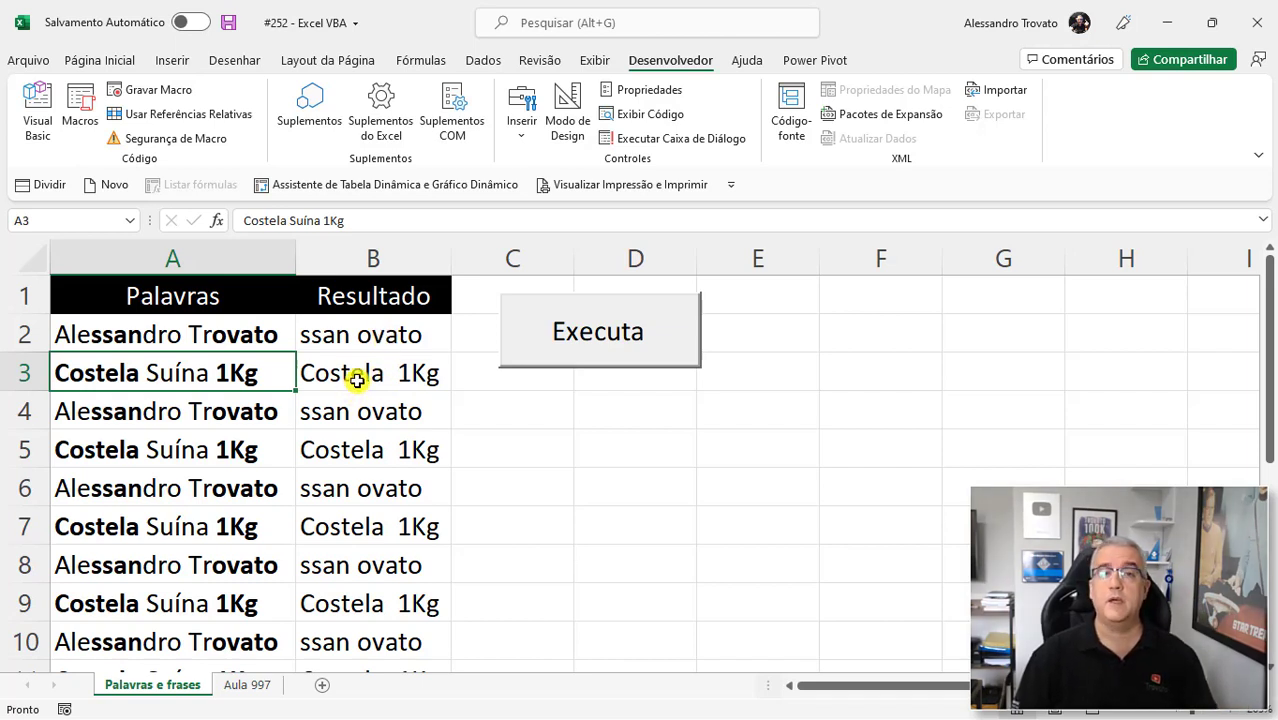
click(366, 330)
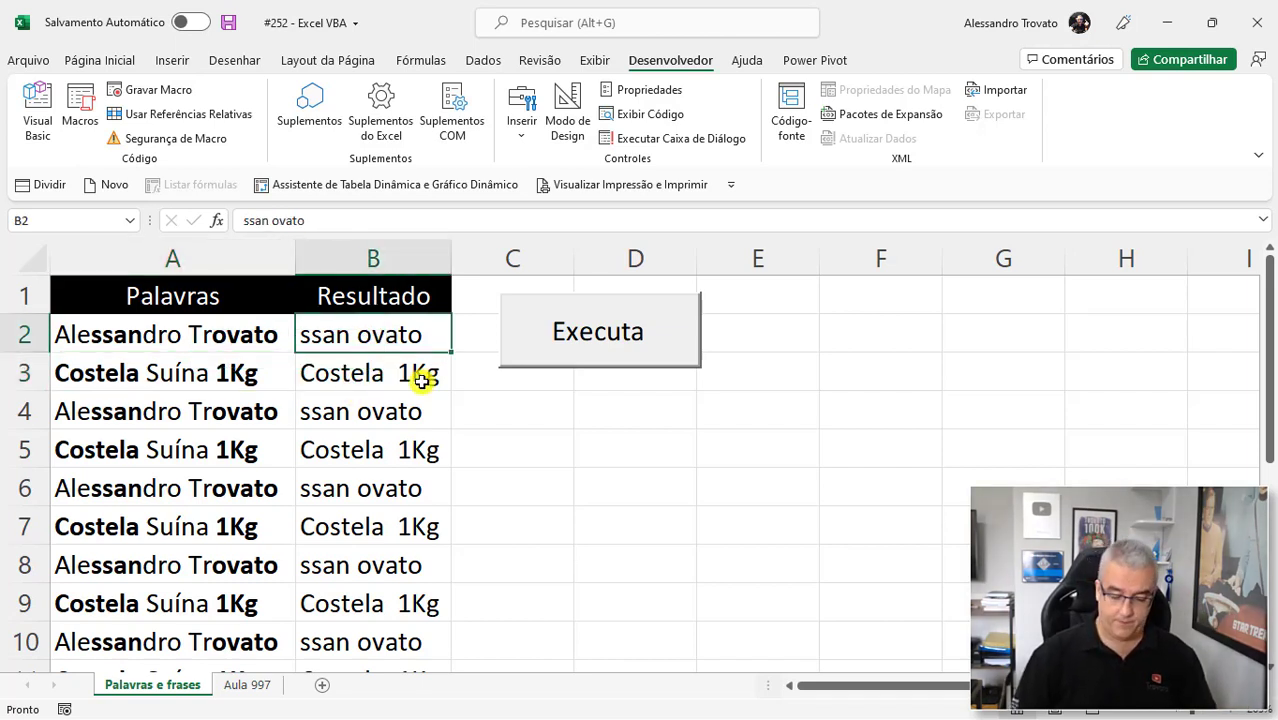
key(ctrl+shift+Down)
key(Delete)
key(ctrl+Home)
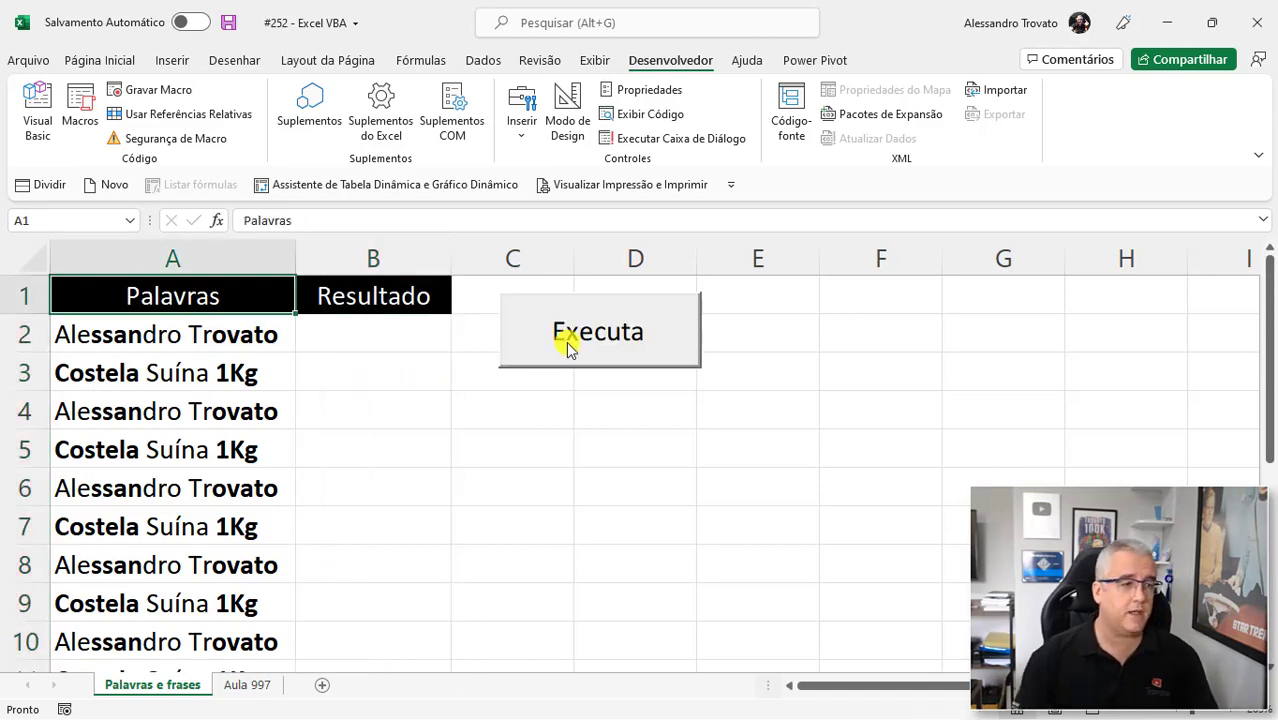
scroll(567, 345, down, 3)
click(276, 686)
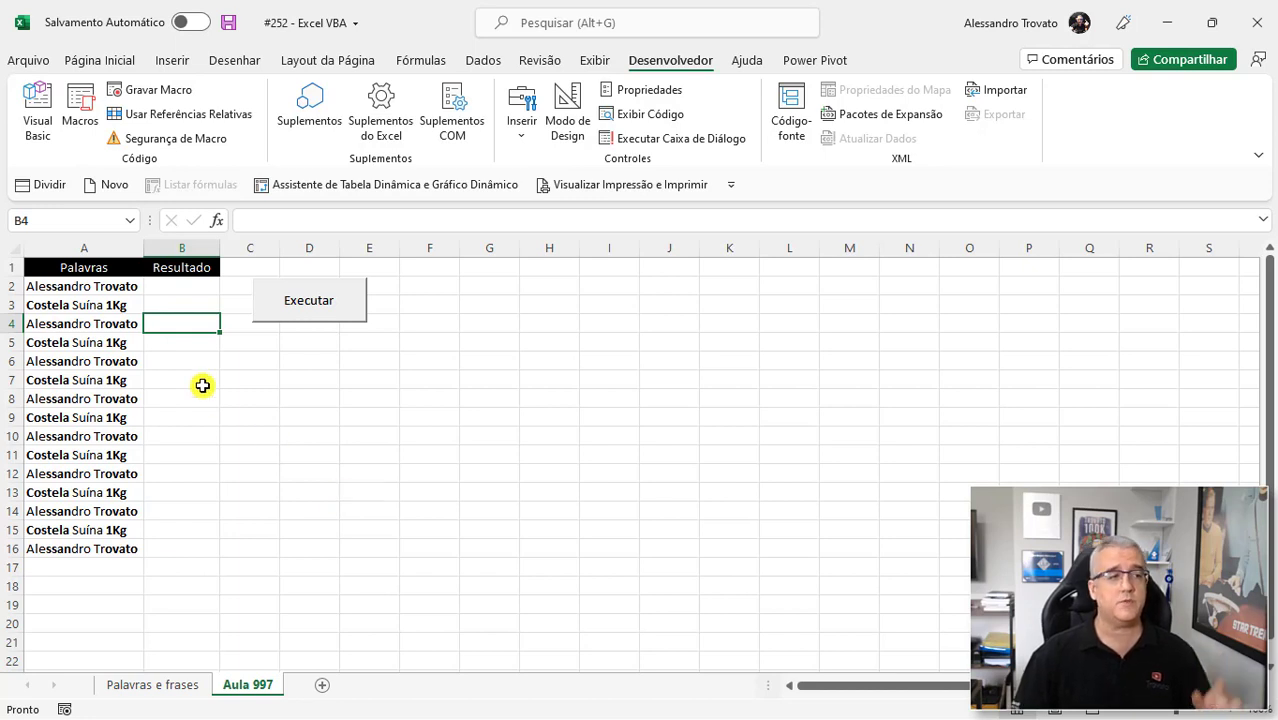
ctrl+scroll(202, 385, up, 1)
ctrl+scroll(202, 385, up, 2)
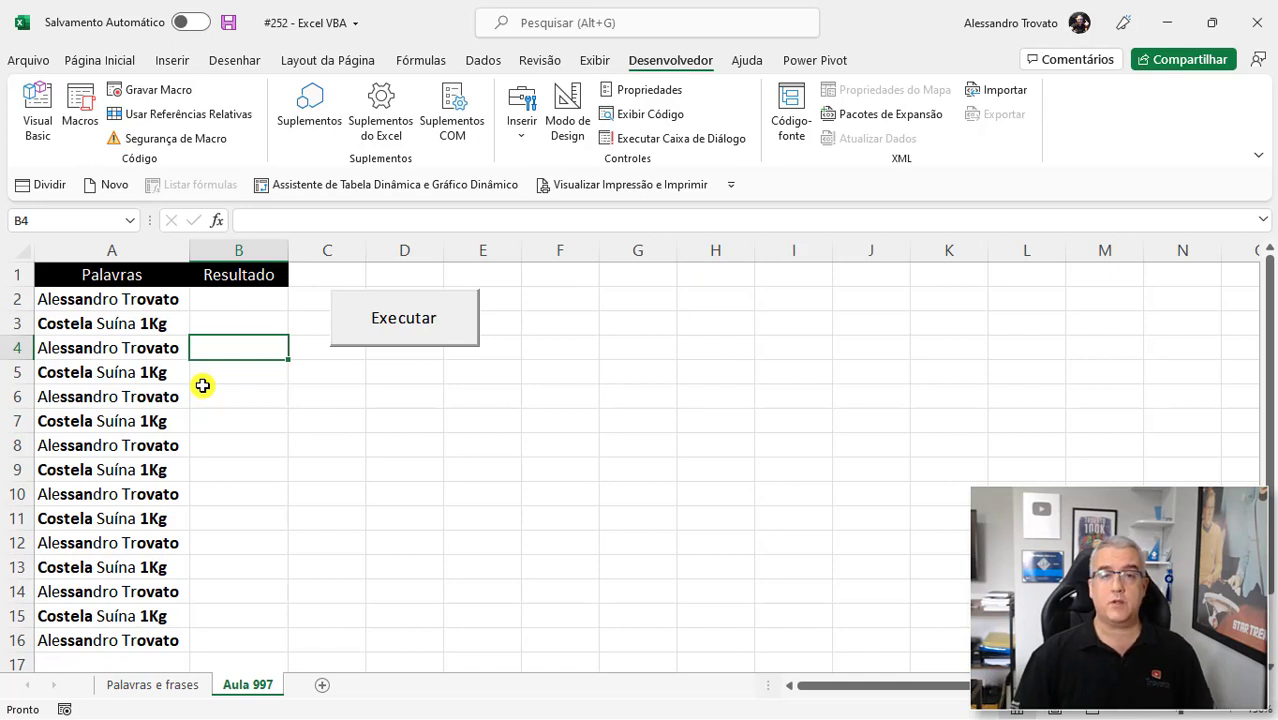
click(133, 298)
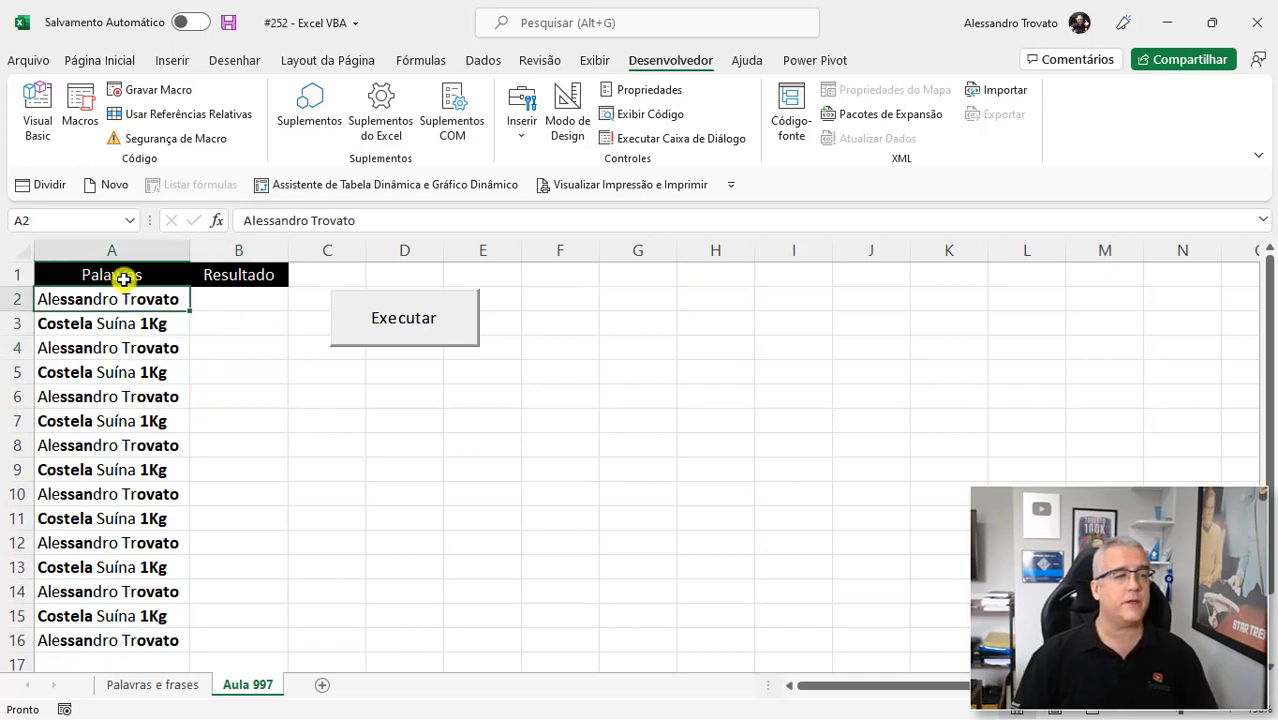
click(108, 323)
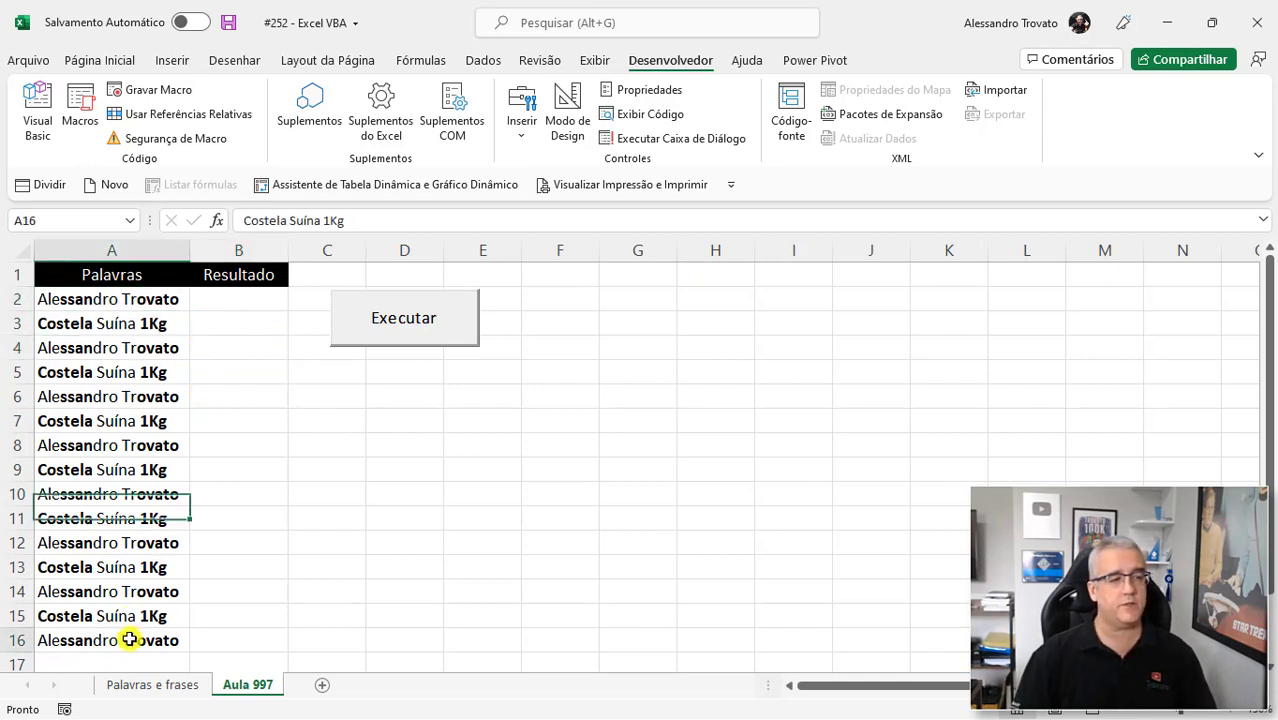
drag(131, 640, 131, 559)
click(120, 684)
Clear A4:A16 to leave two phrases, then run Executa to get 'ssan ovato' and 'Costela 1Kg'
click(144, 571)
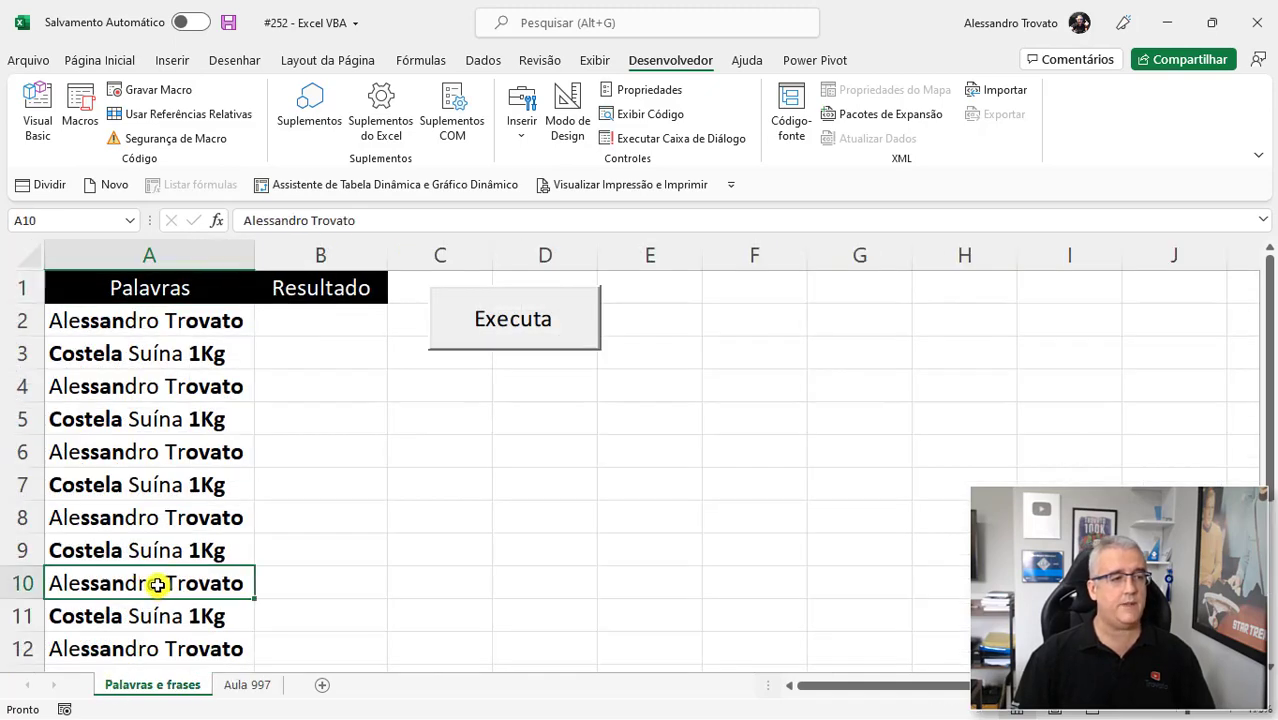
scroll(144, 571, down, 2)
drag(237, 580, 248, 268)
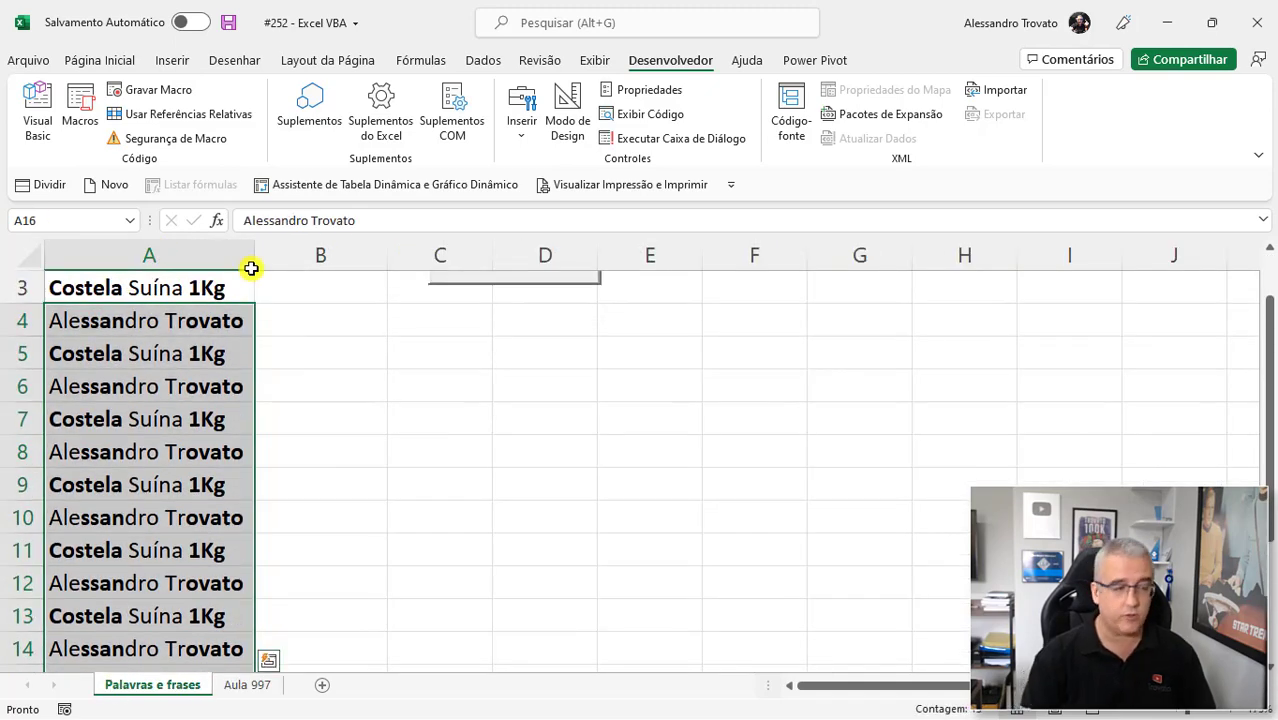
key(Delete)
key(ctrl+Home)
click(474, 330)
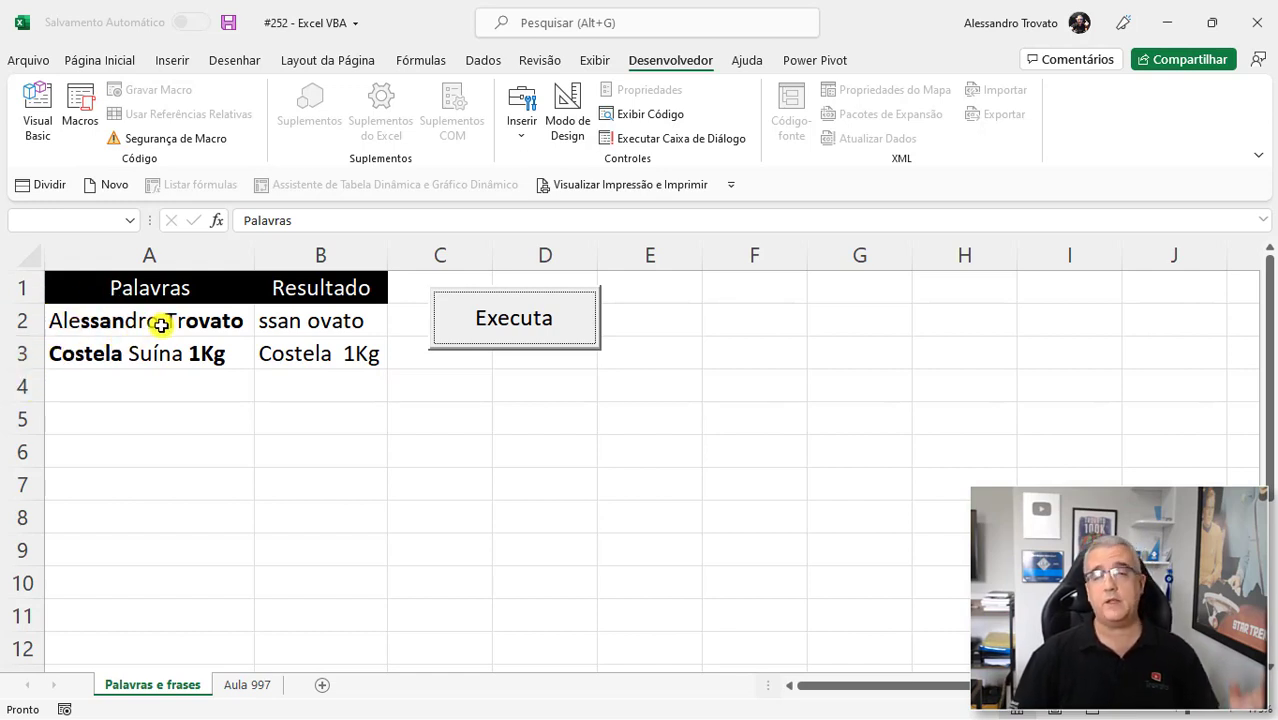
Enter Alessandro in A4 with only 'dro' bold, and rerun Executa to return 'dro' in B4
click(168, 377)
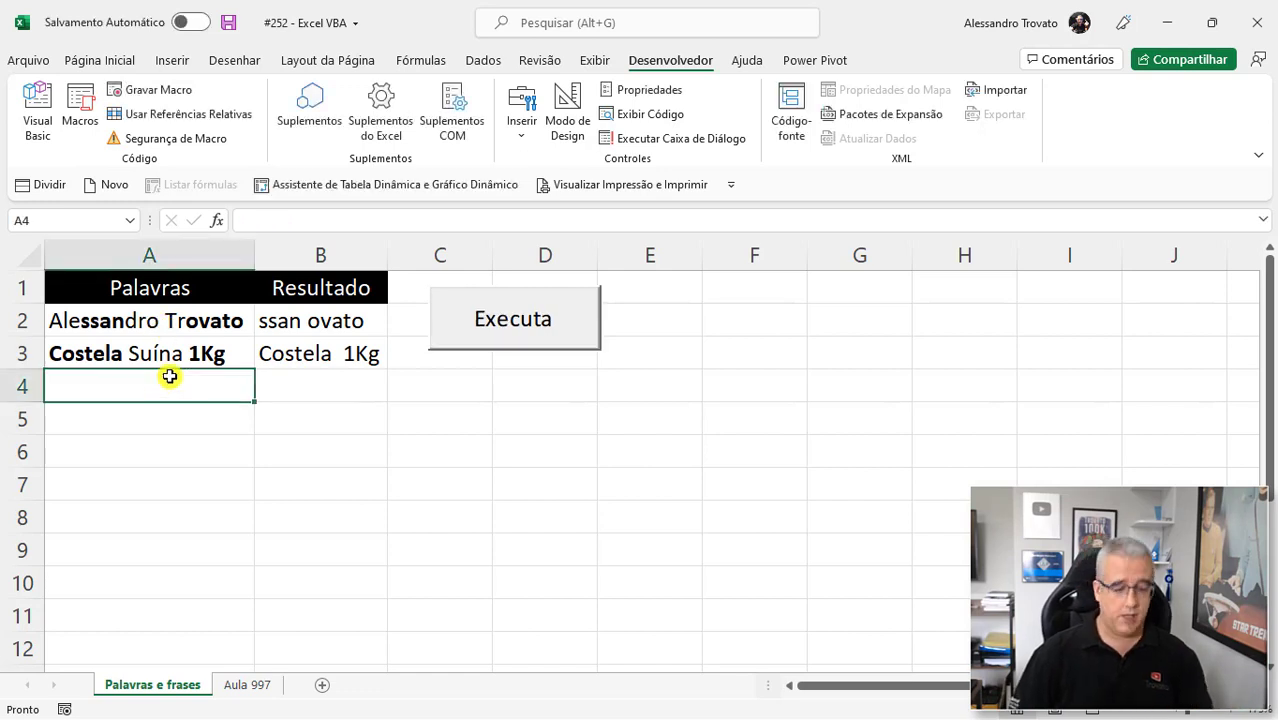
text(Alessandro)
key(Delete)
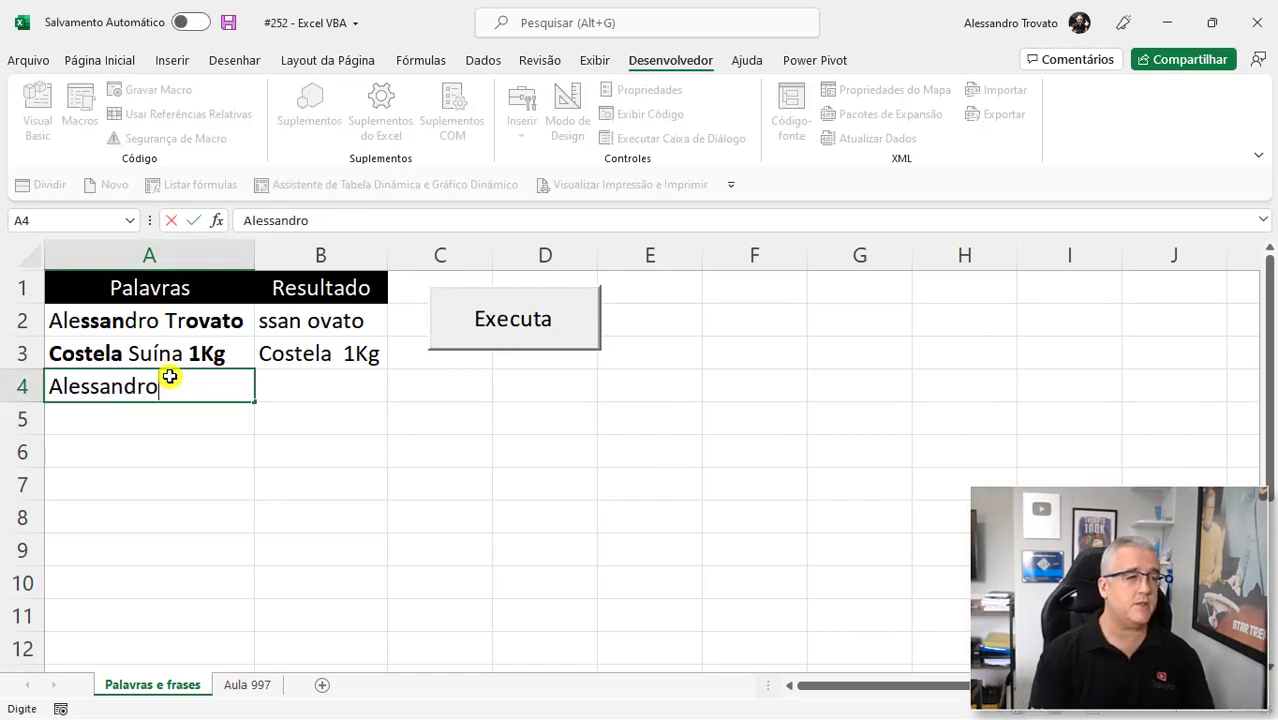
click(170, 377)
double_click(170, 377)
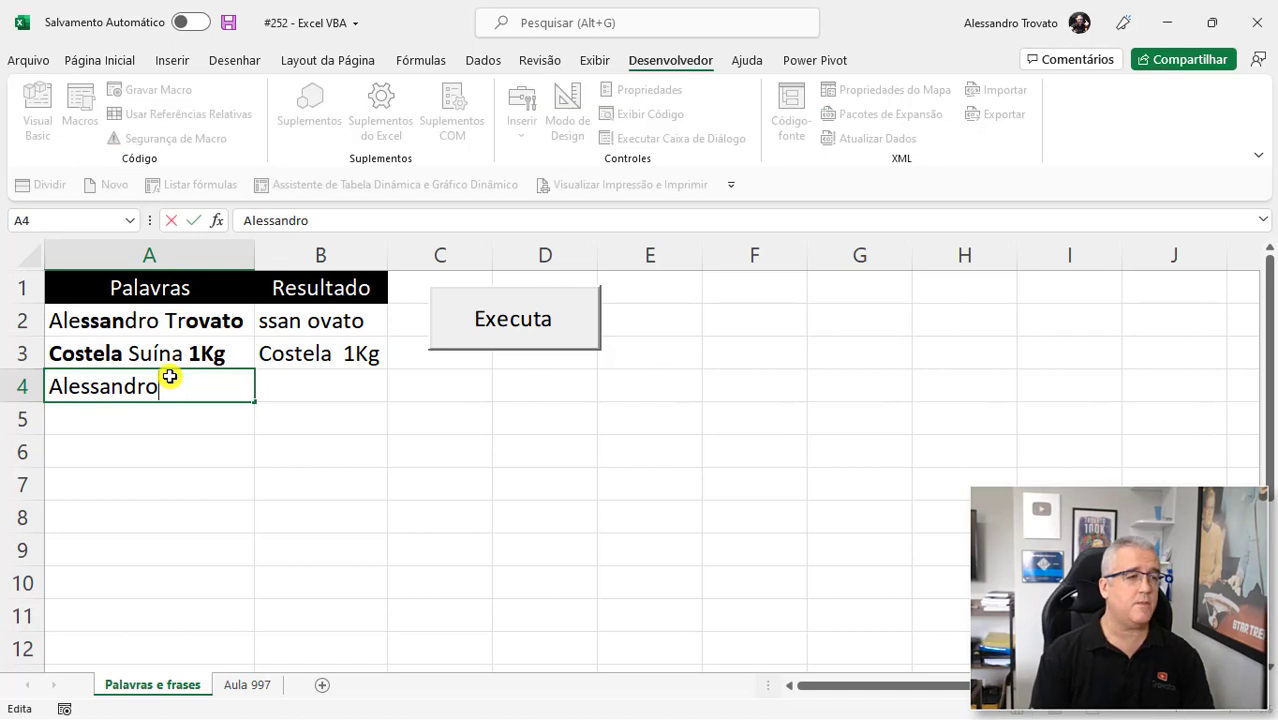
key(ctrl+n)
key(Return)
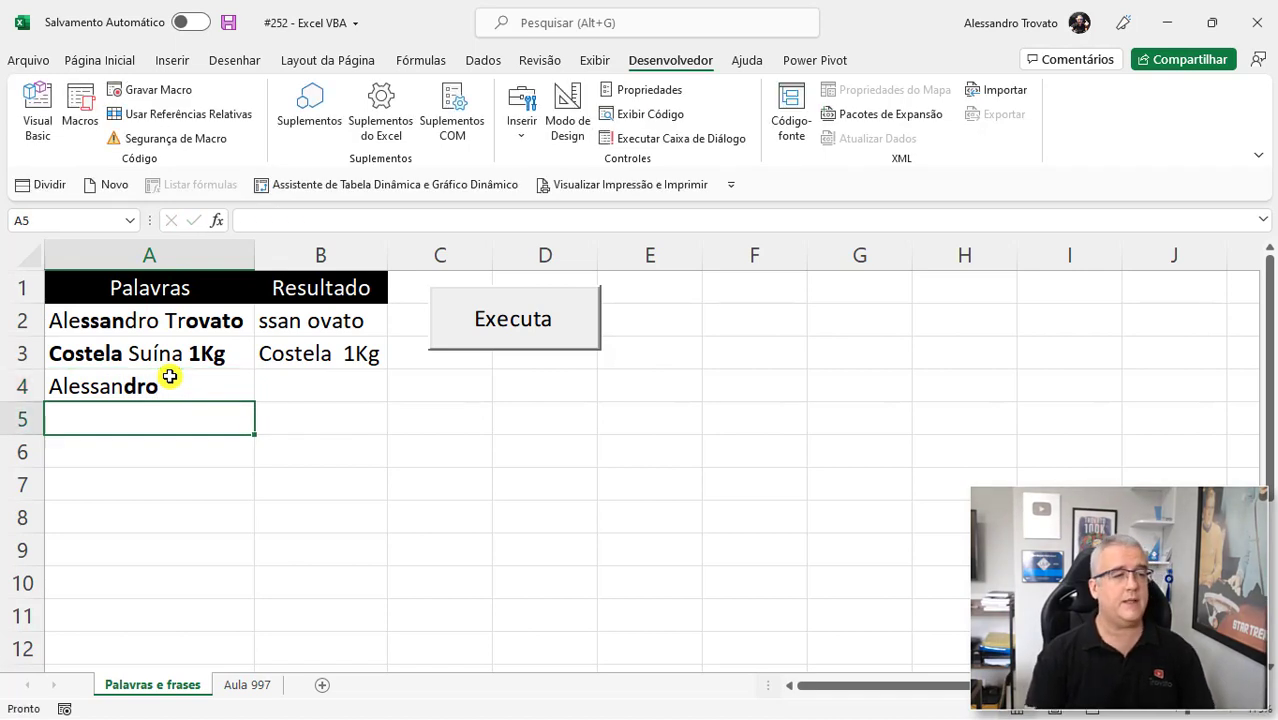
click(508, 306)
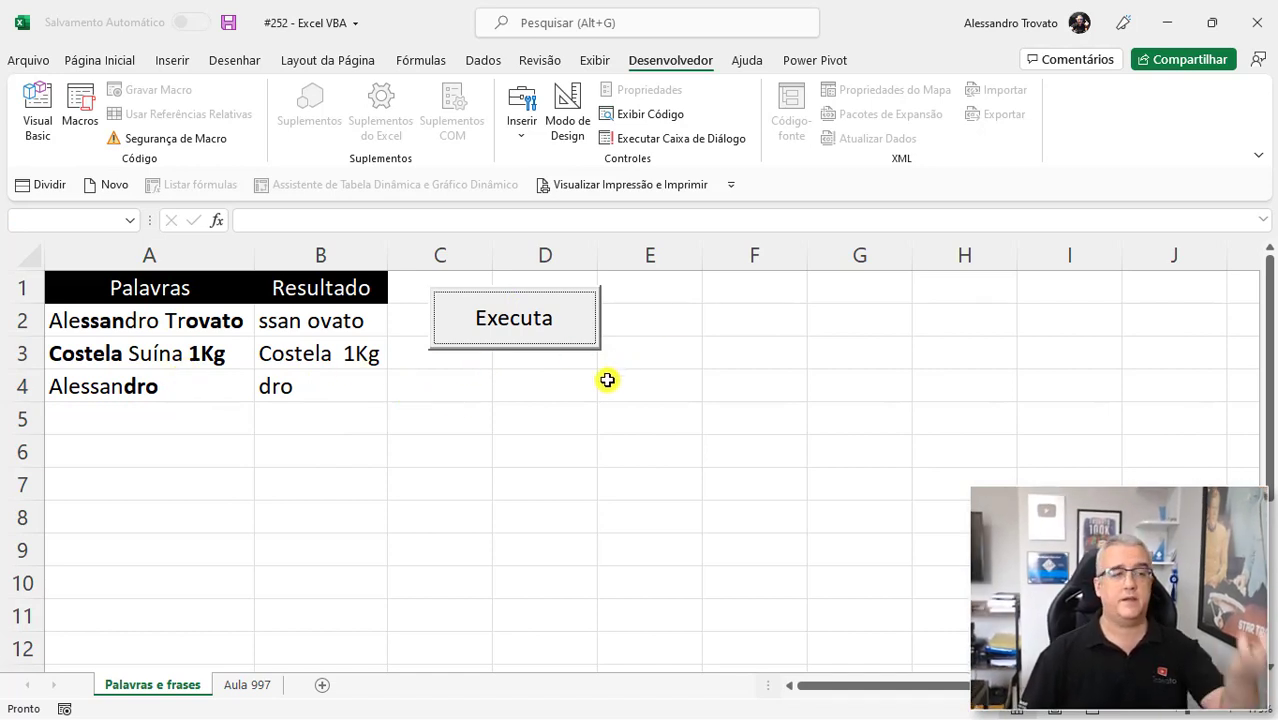
On the Aula 997 sheet, enable design mode and open the Executar button's btExecuta_Click code
click(260, 692)
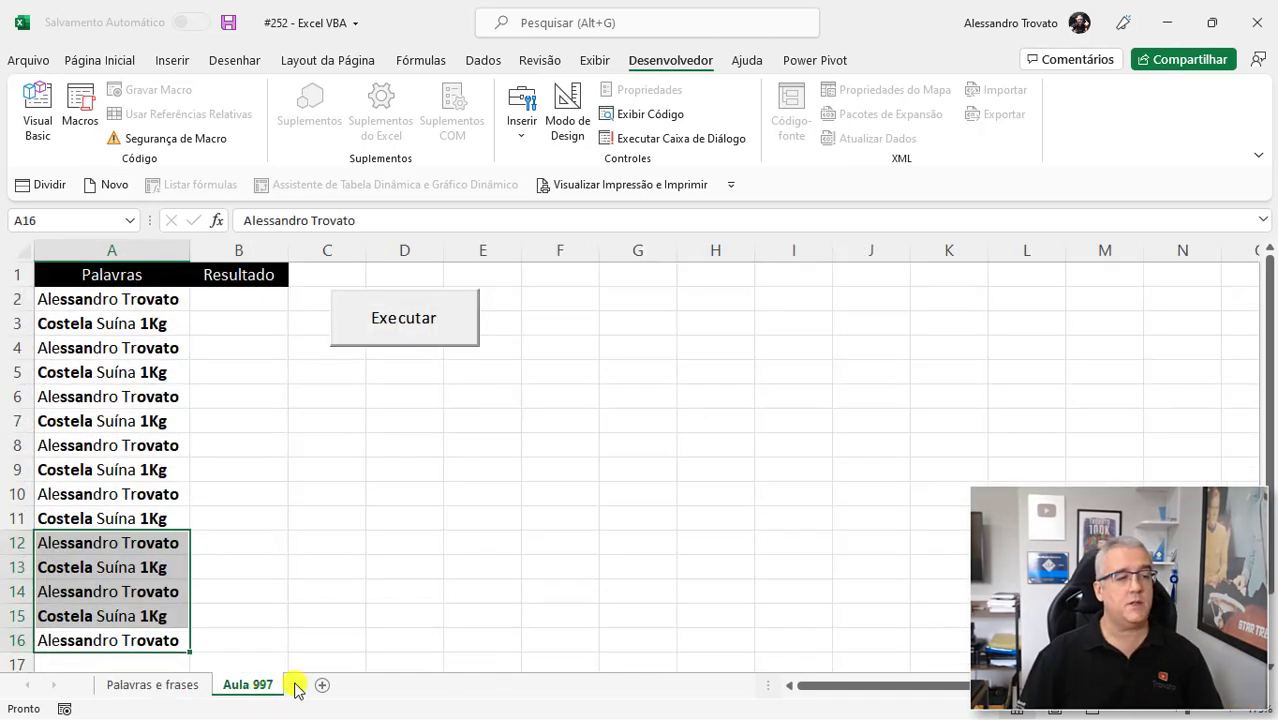
click(180, 445)
click(410, 382)
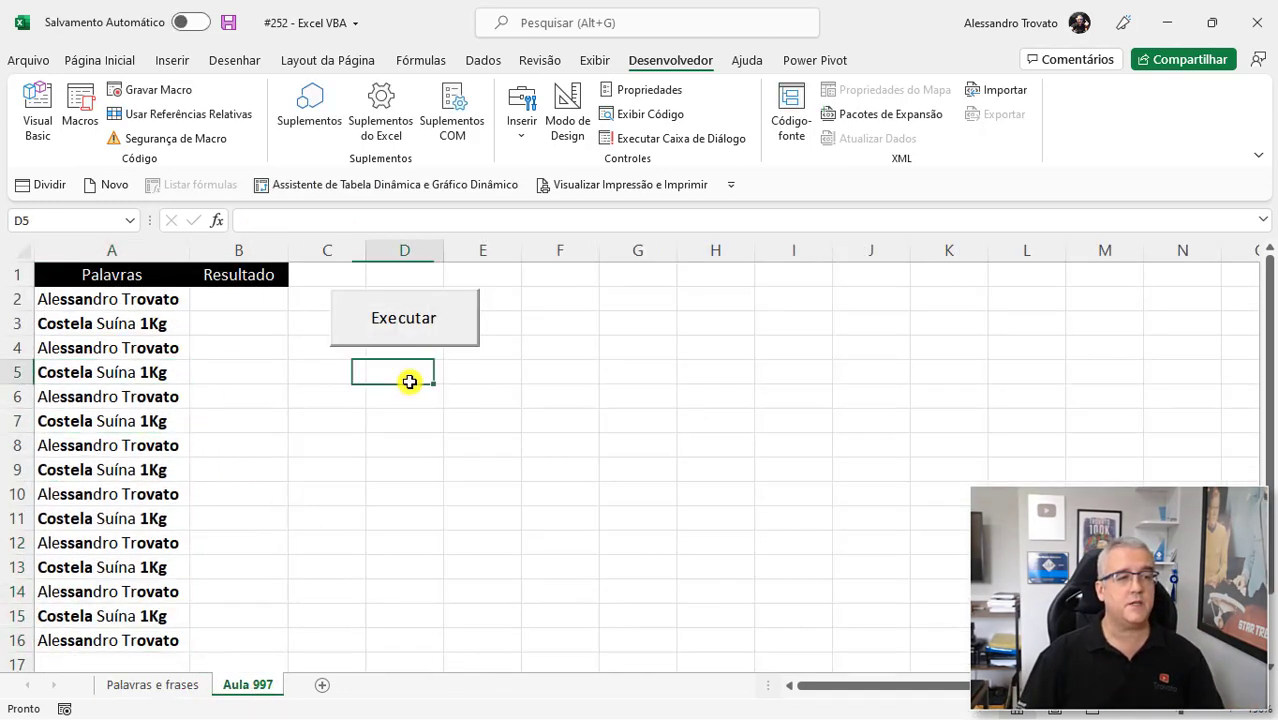
click(570, 120)
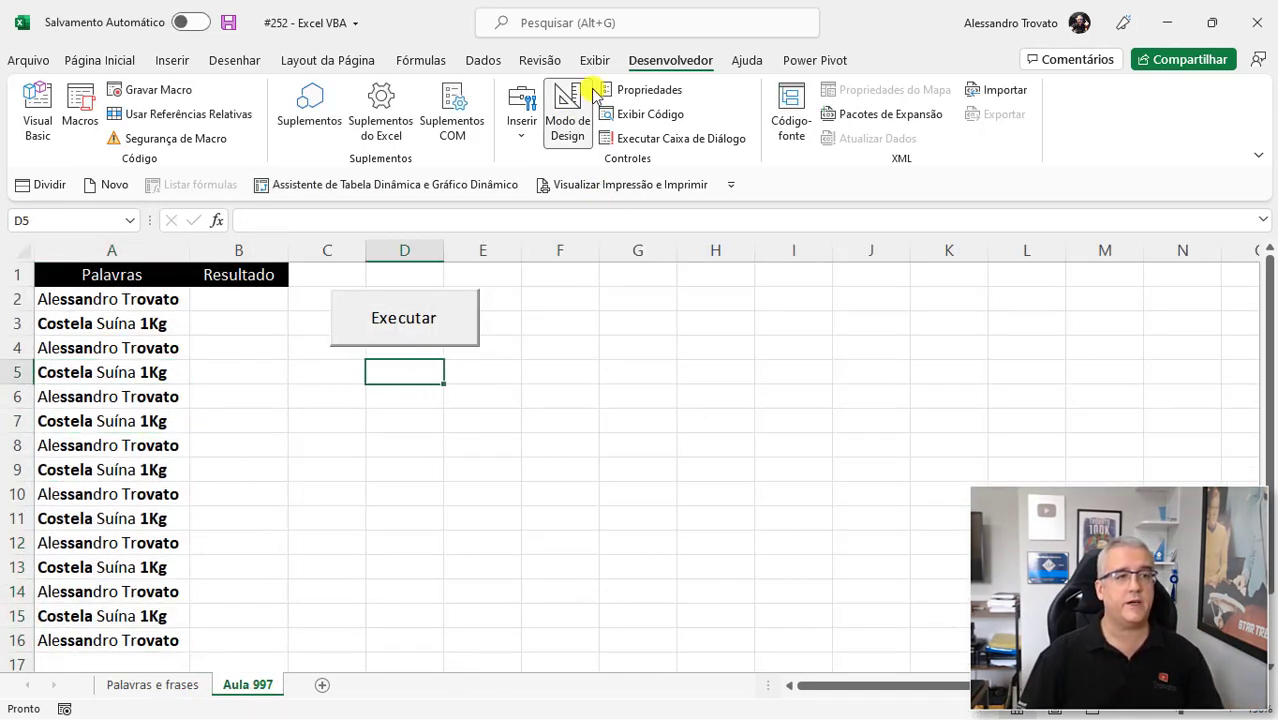
double_click(433, 304)
key(Return)
key(Return)
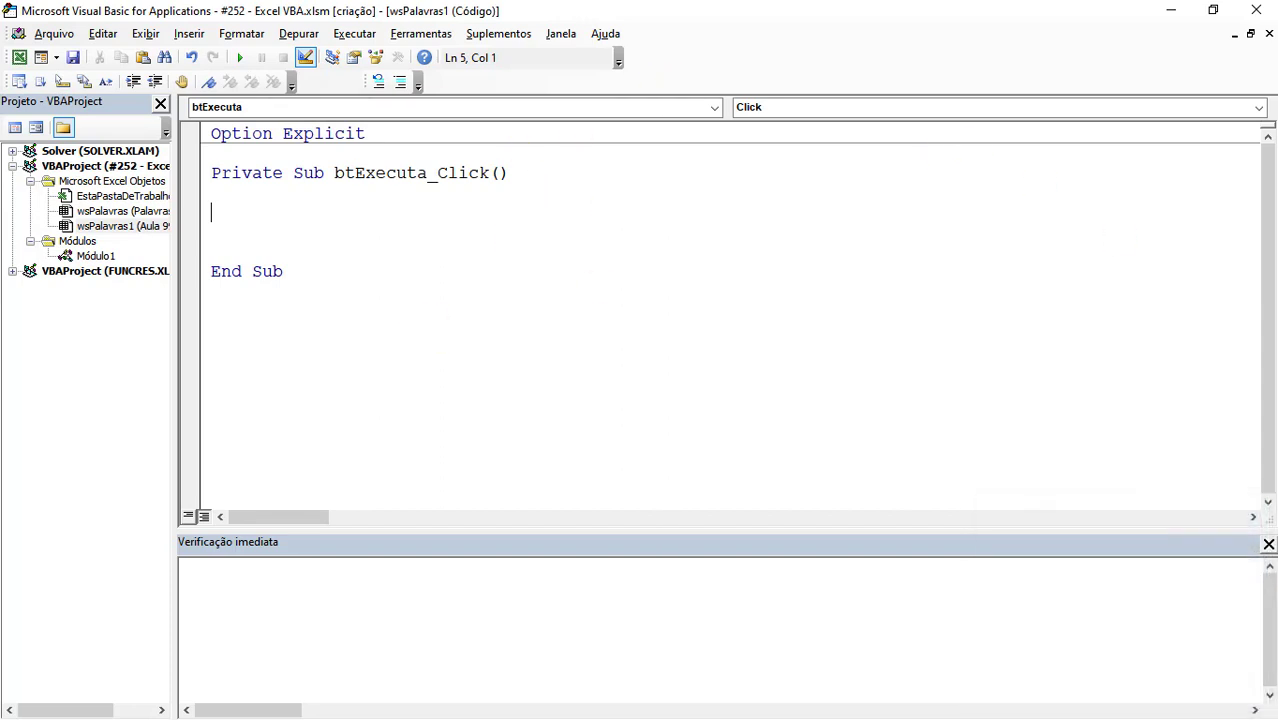
Fix the Declaração de variáveis comment line by replacing the # marker with an apostrophe
key(Down)
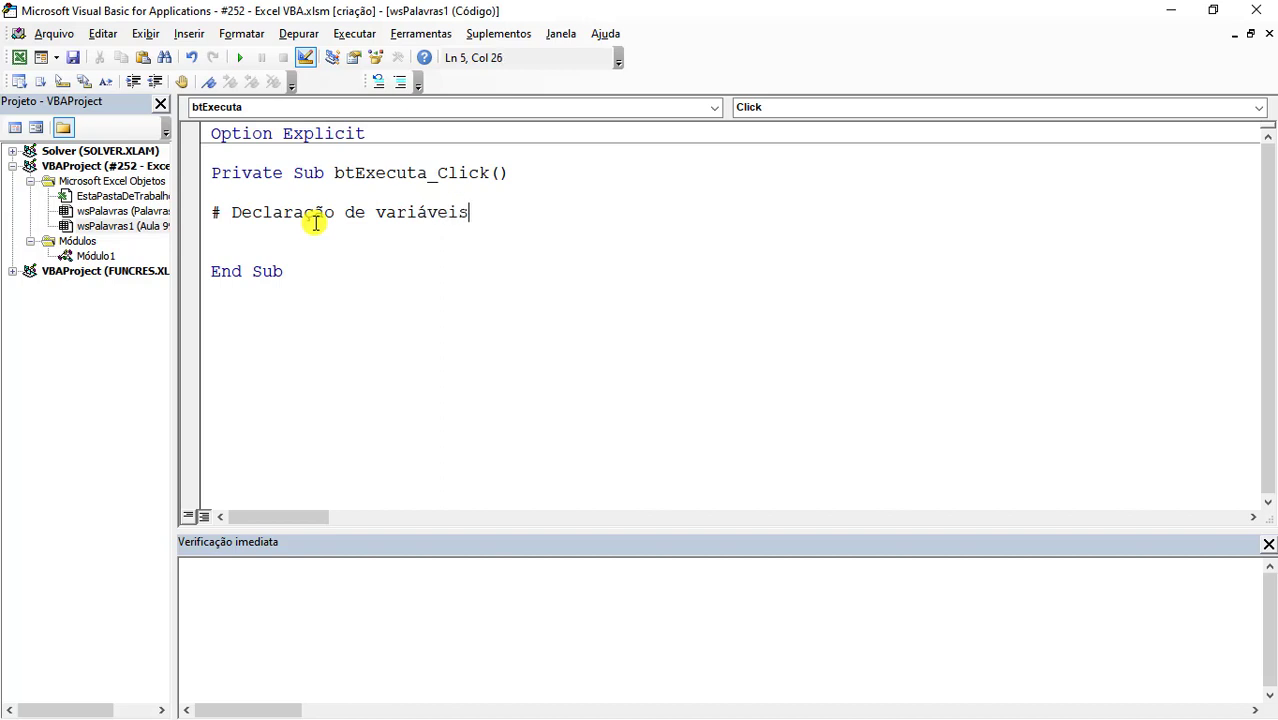
key(Return)
key(Return)
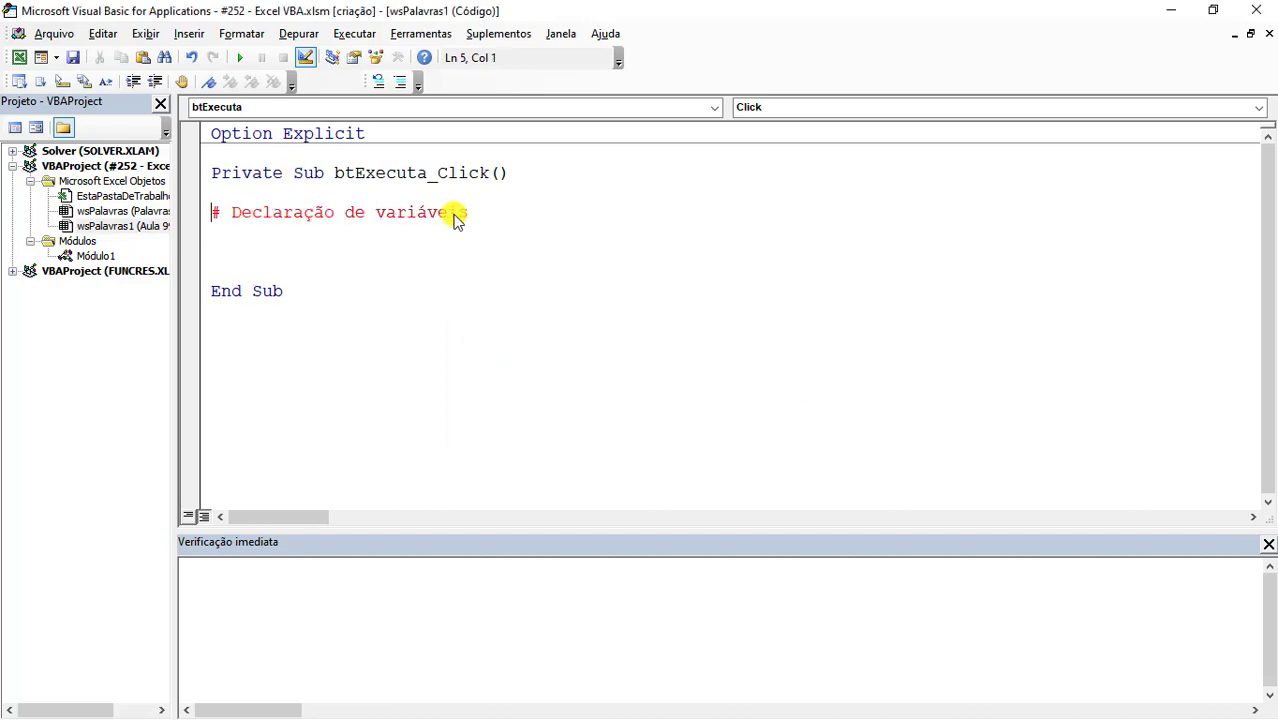
key(Delete)
key(Delete)
text(')
key(Return)
key(BackSpace)
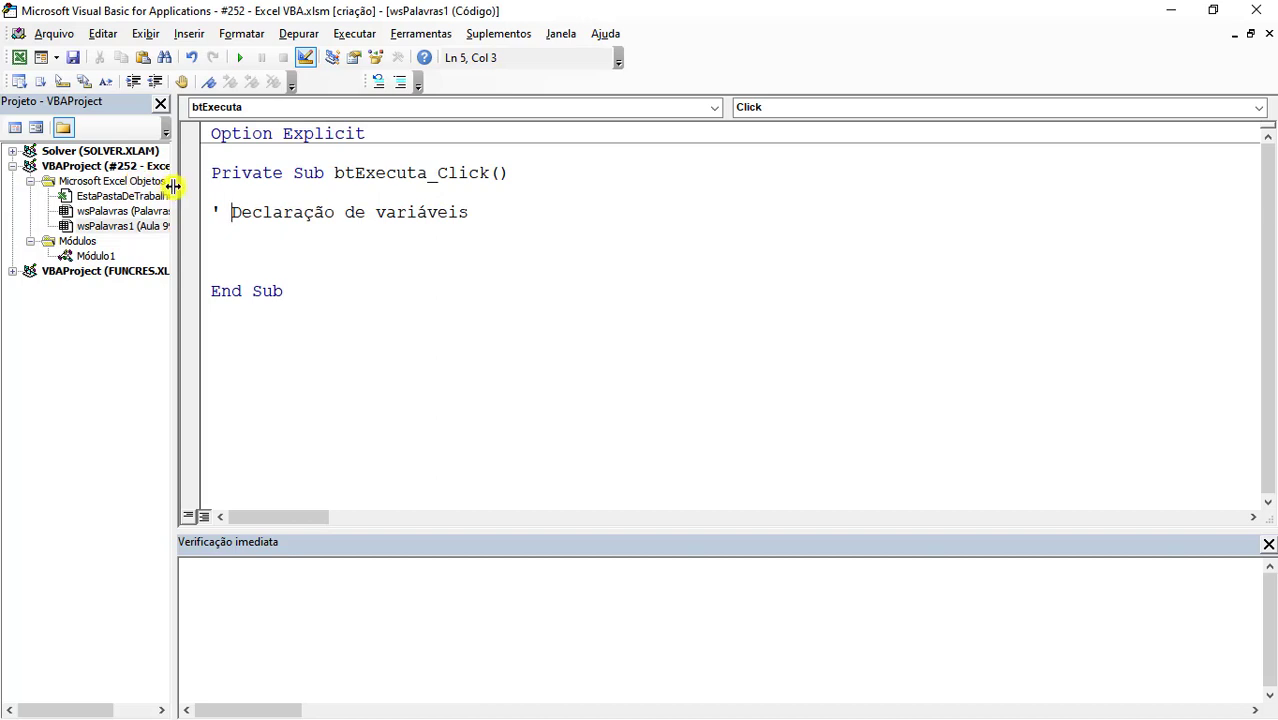
Widen the project list, glance at the Macros list, and show wsPalavras1's properties
drag(173, 186, 257, 186)
click(128, 229)
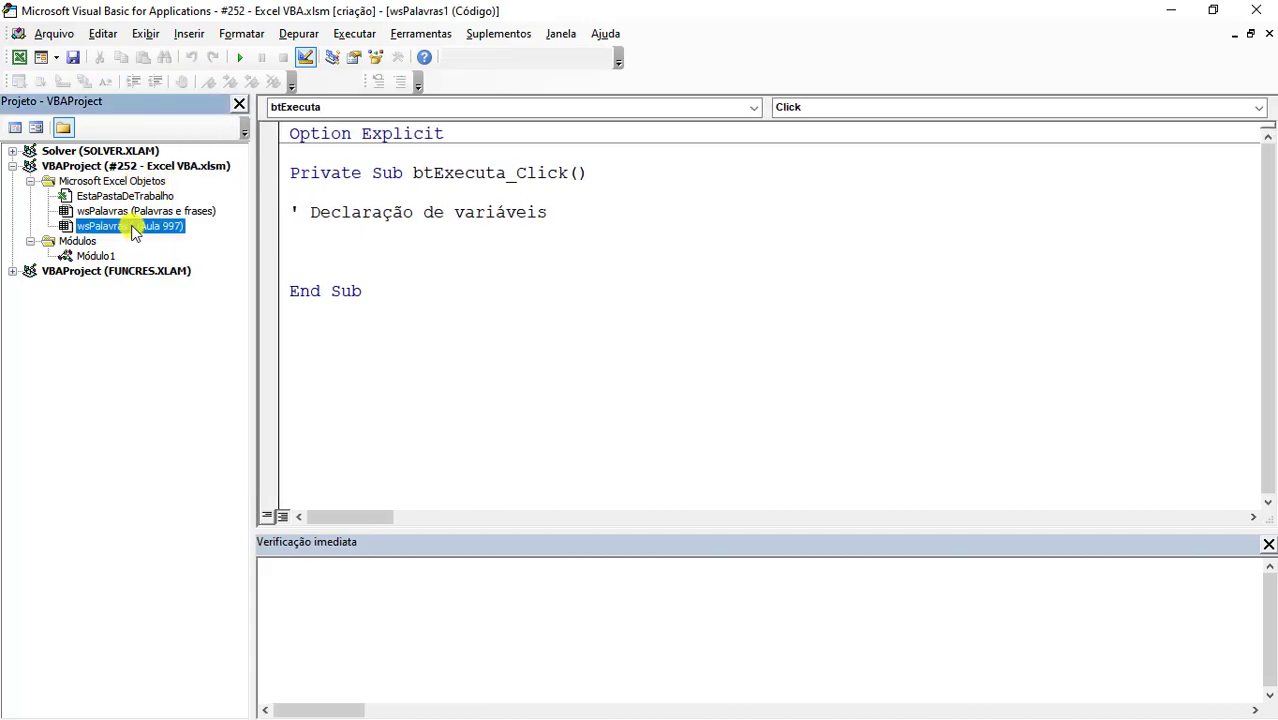
key(F5)
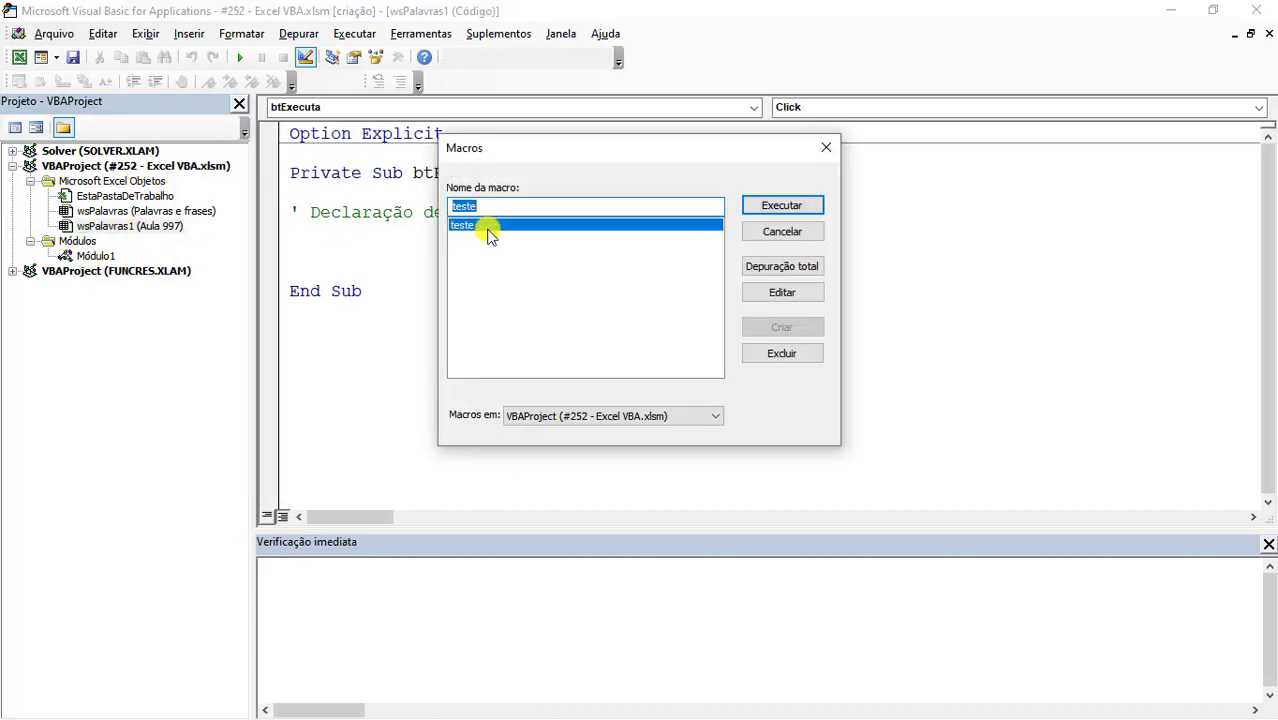
key(Escape)
key(F4)
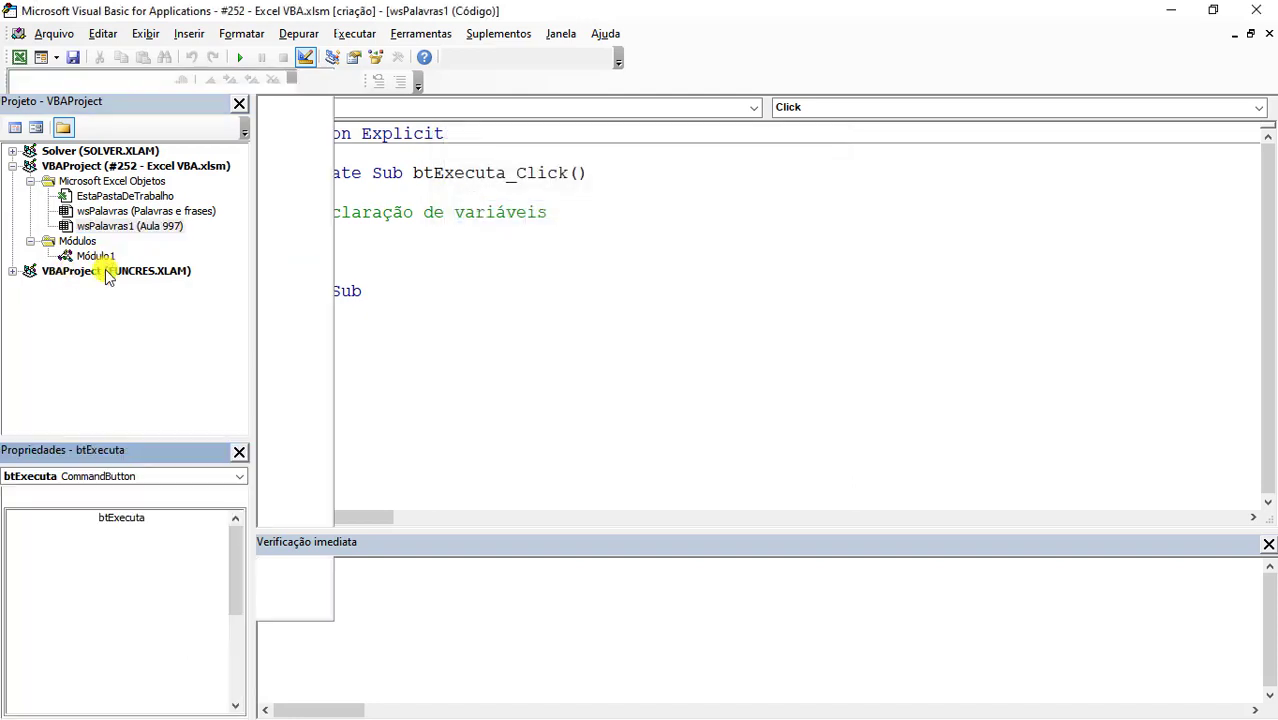
click(131, 477)
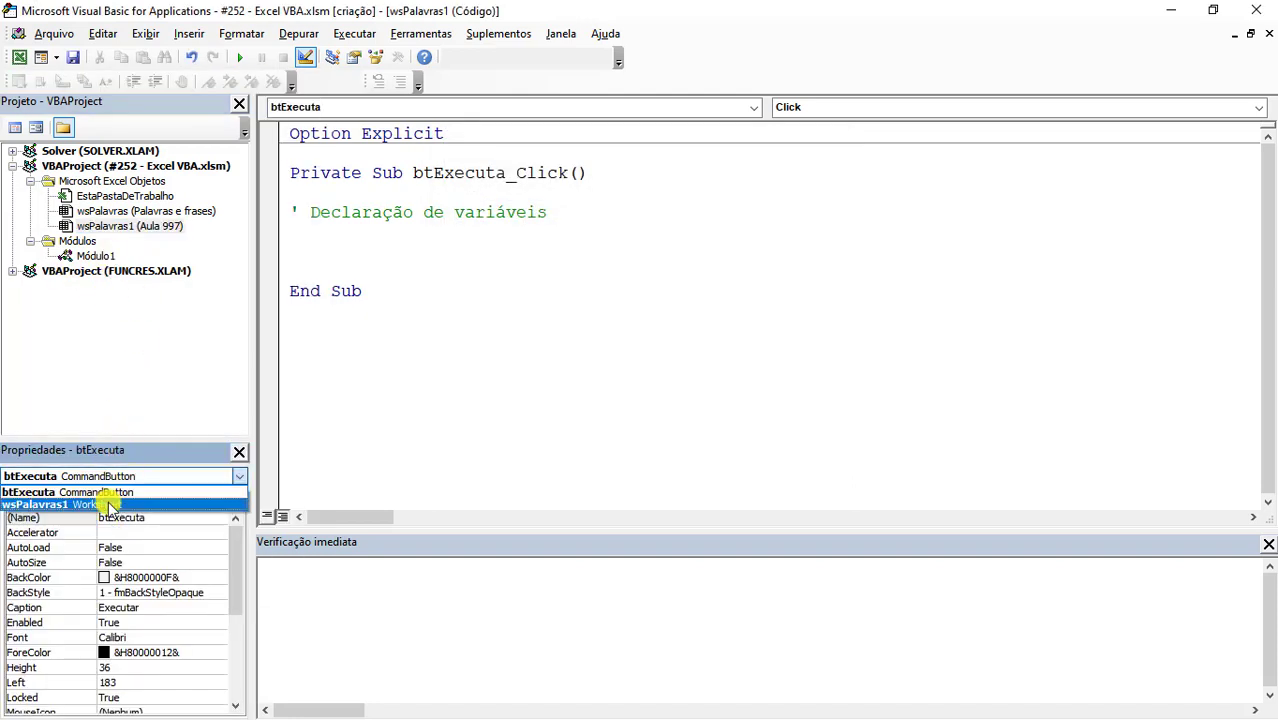
click(100, 503)
click(408, 237)
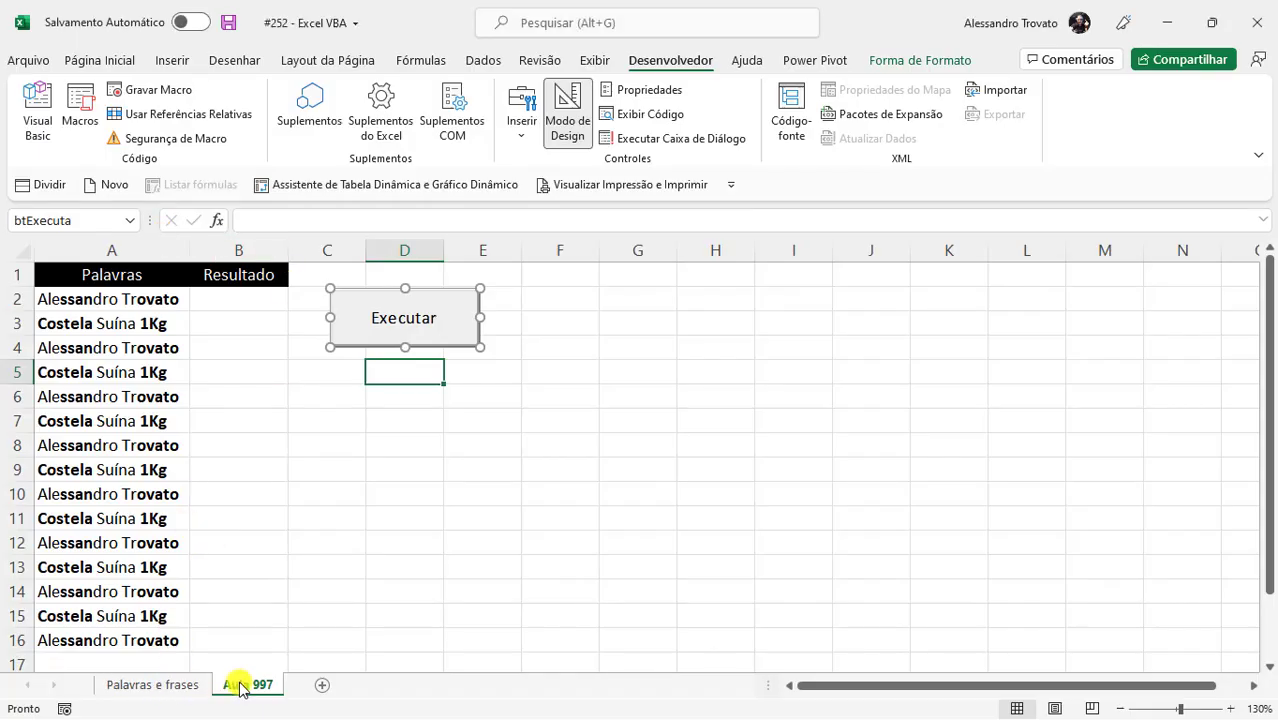
Reopen the Aula 997 sheet's code in the VBA editor and select its code name wsPalavras1
key(alt+F11)
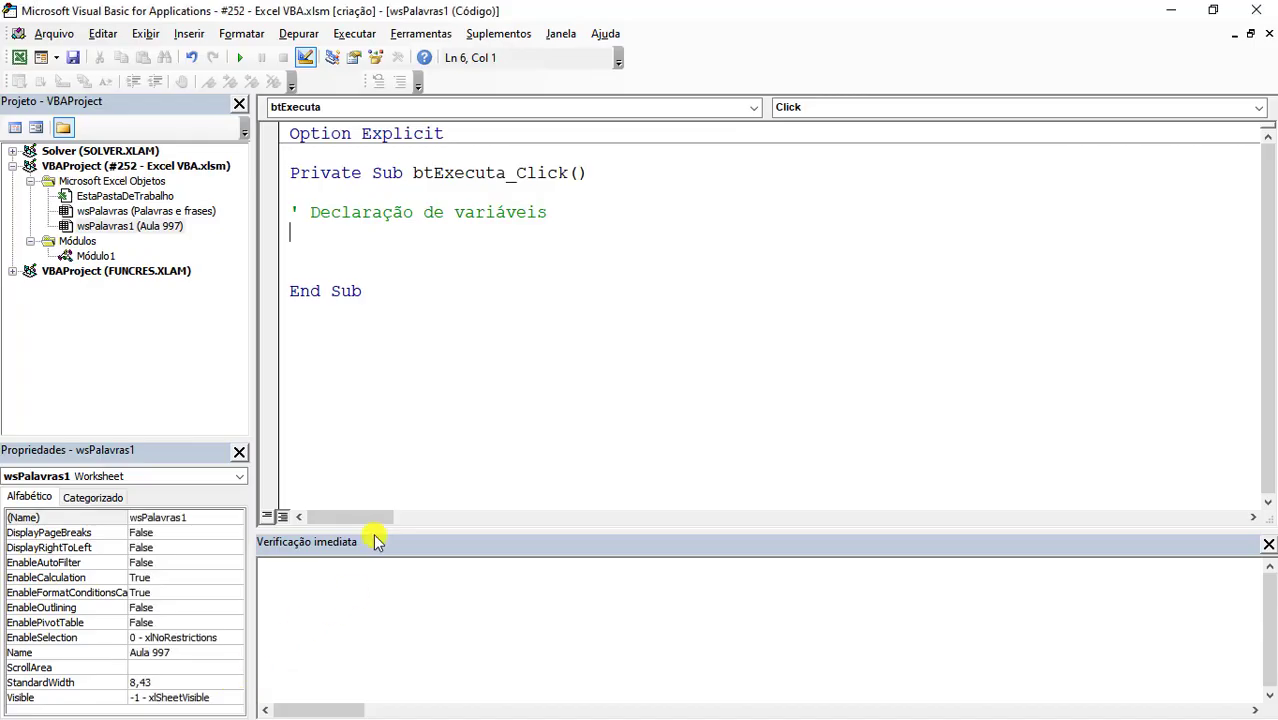
click(132, 225)
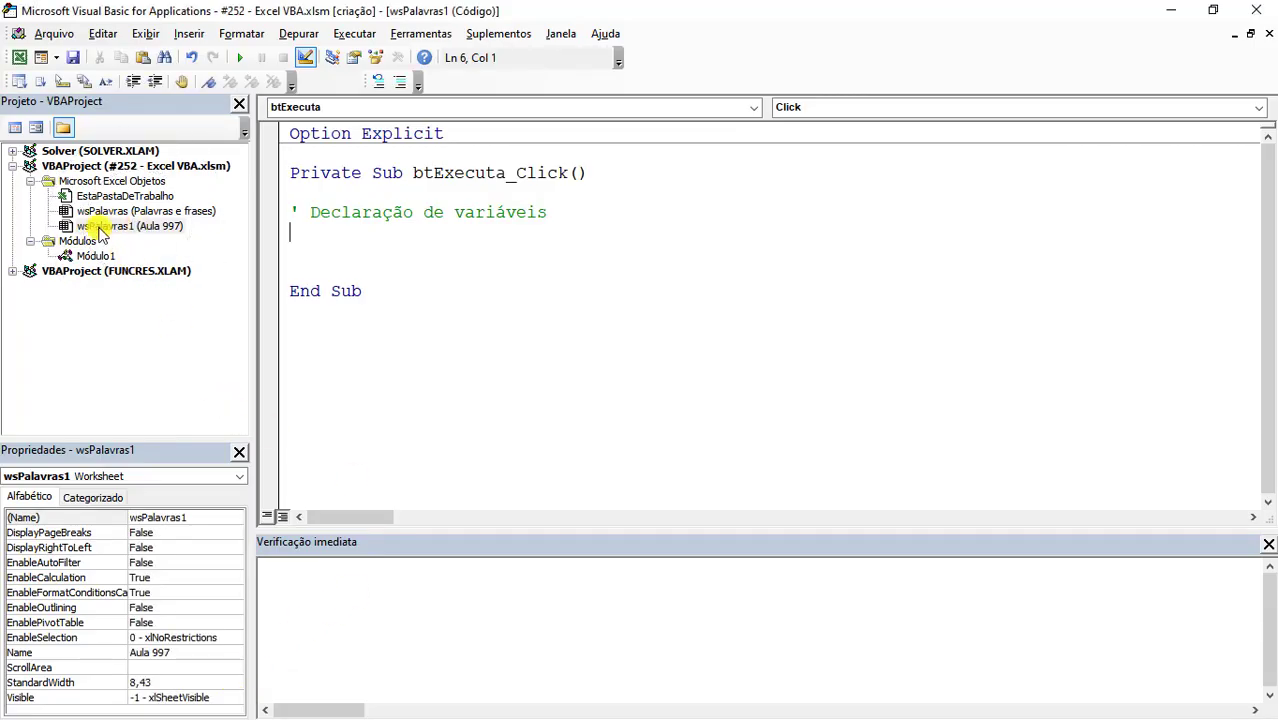
double_click(101, 233)
double_click(182, 517)
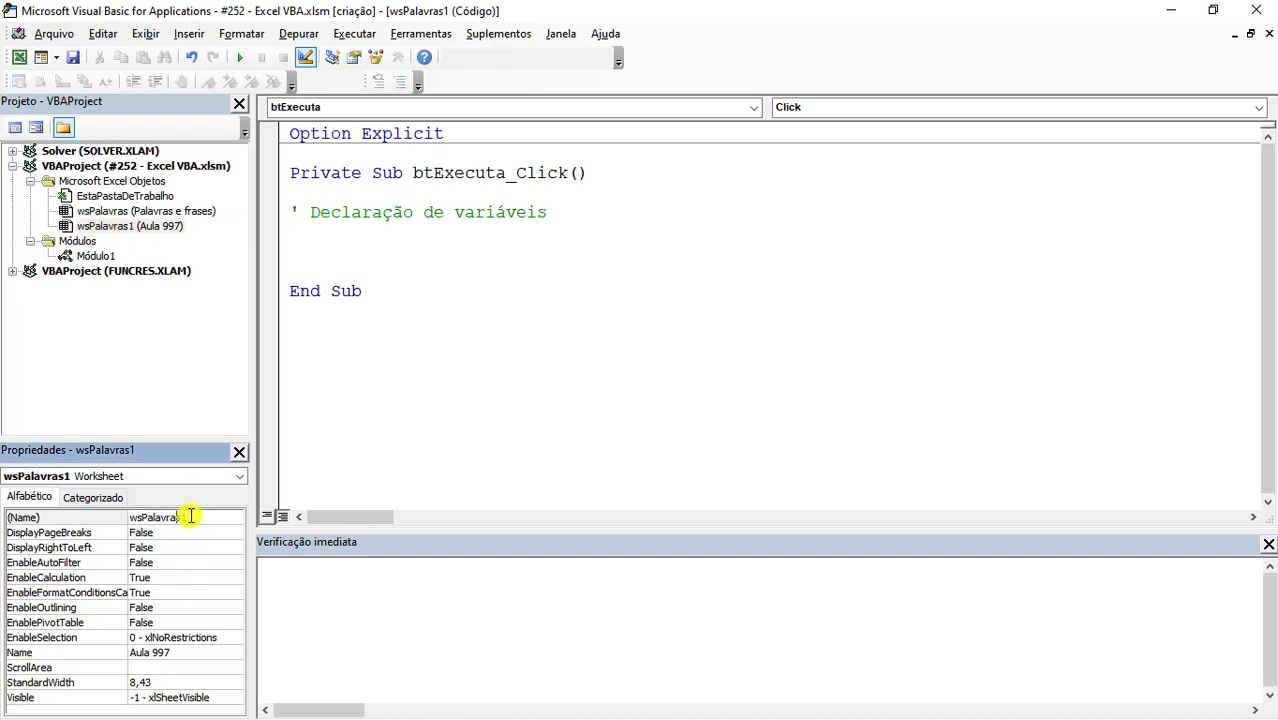
Declare w As Worksheet, ultcel As Range, and ln and col As Long
click(398, 232)
text(D)
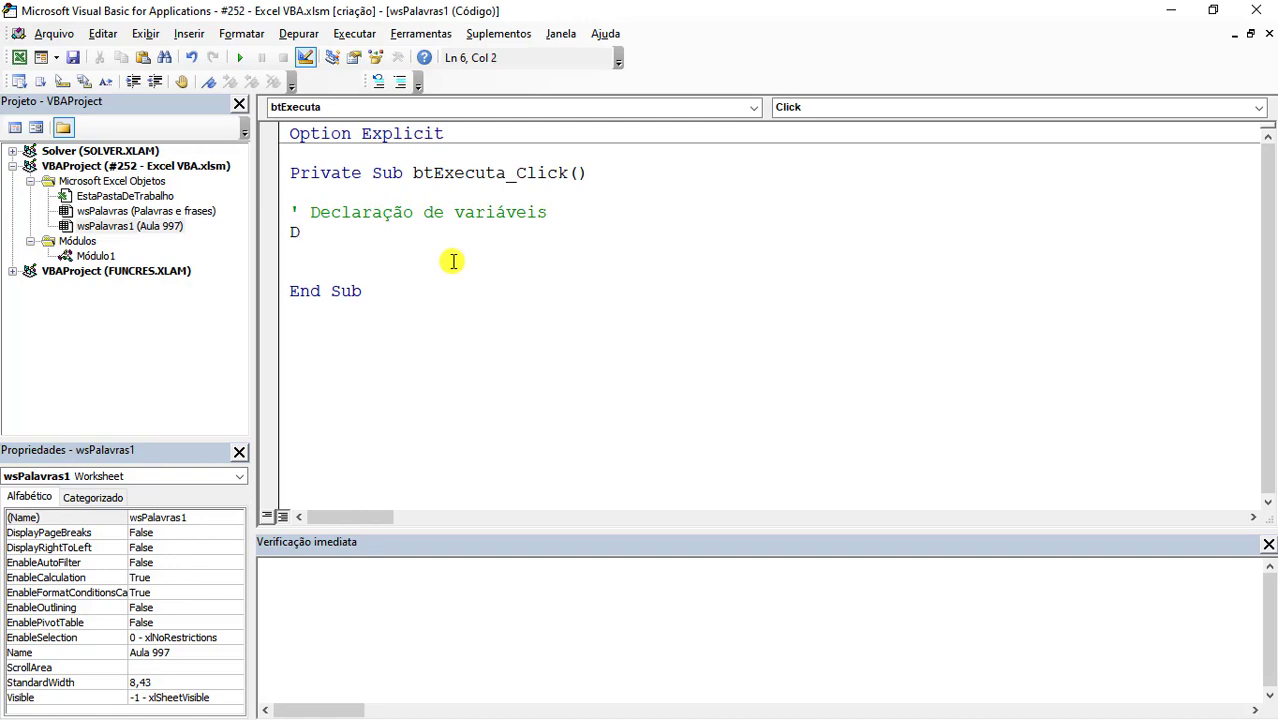
text(im w)
key(Tab)
key(Tab)
key(Tab)
text(as works)
key(Tab)
key(Return)
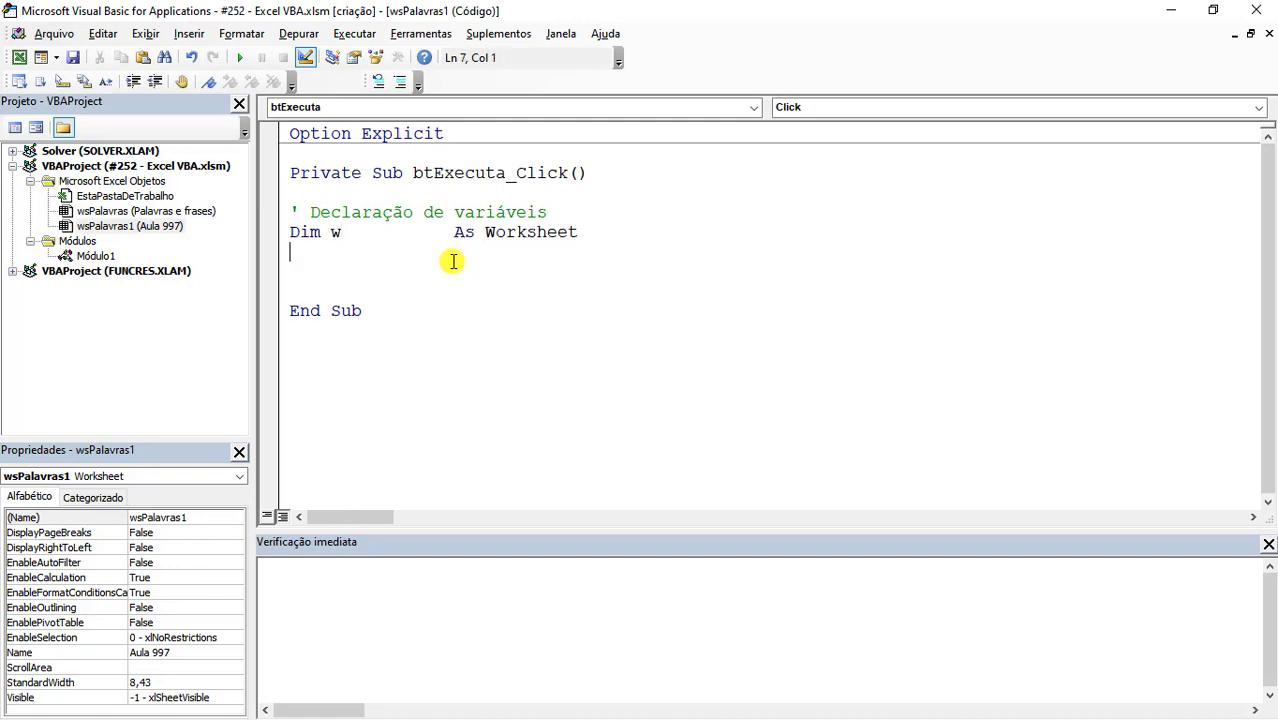
text(di)
text(m ultcel)
key(Tab)
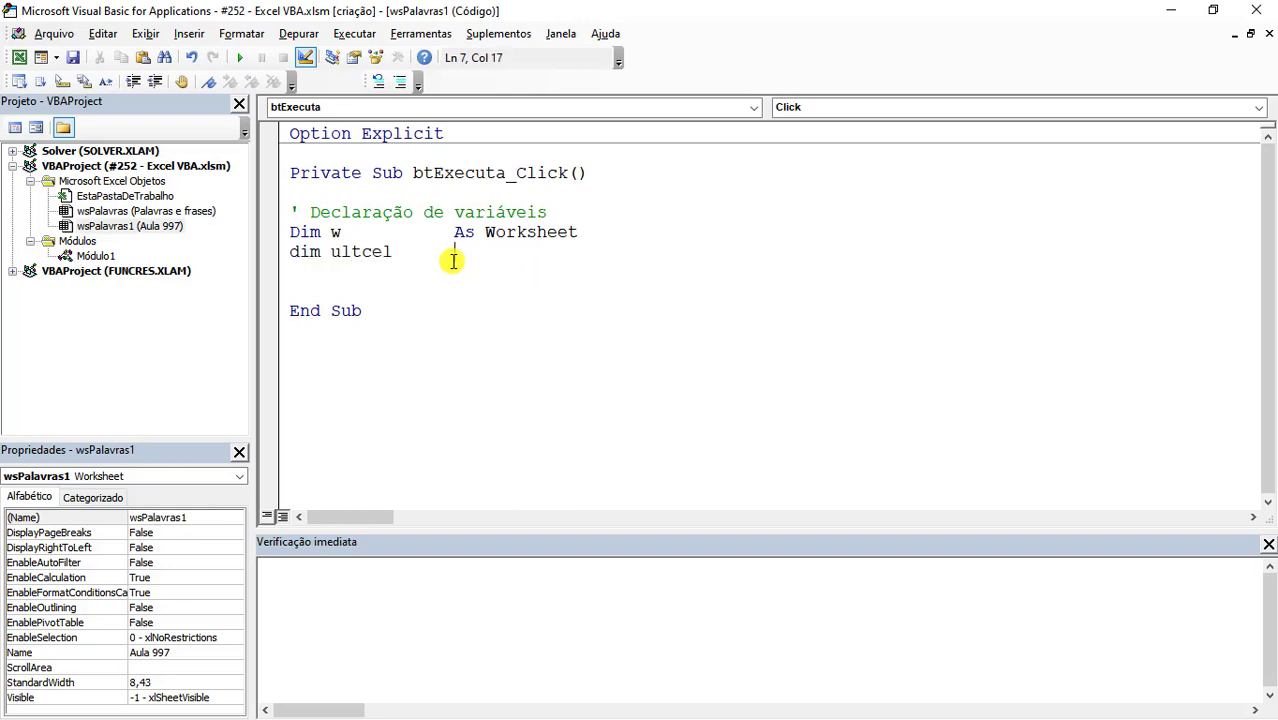
text(as range)
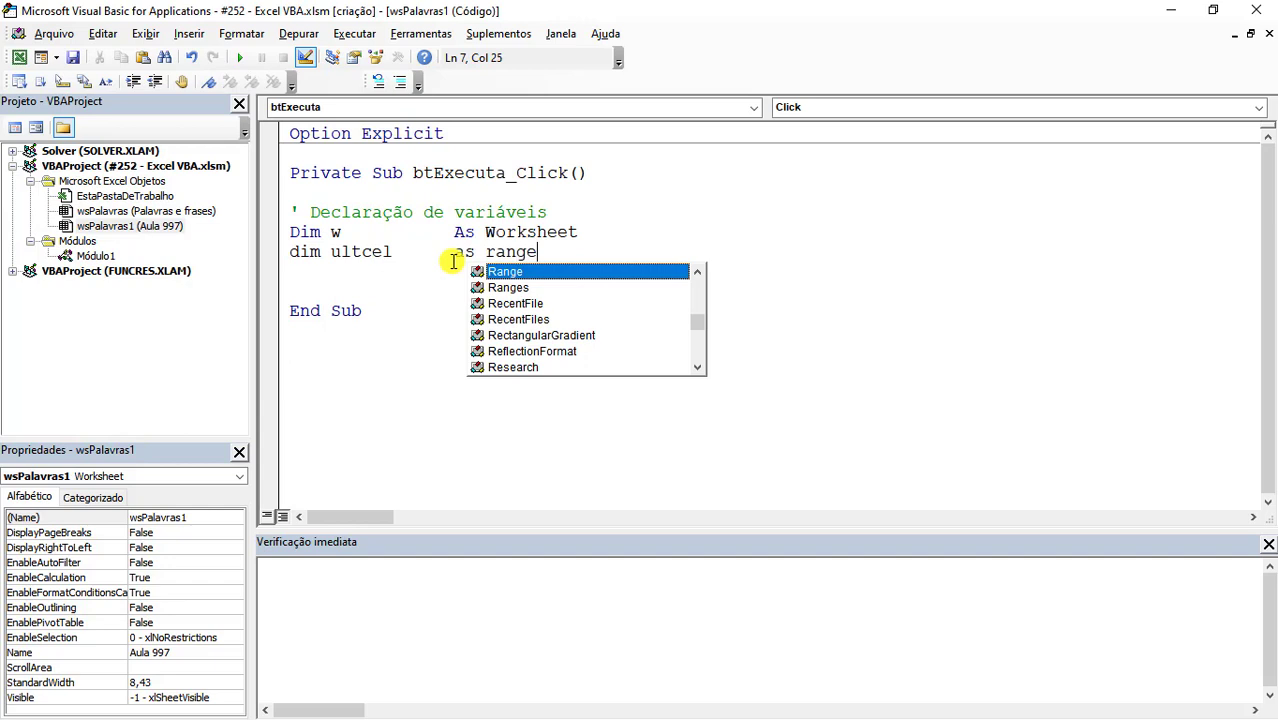
key(Return)
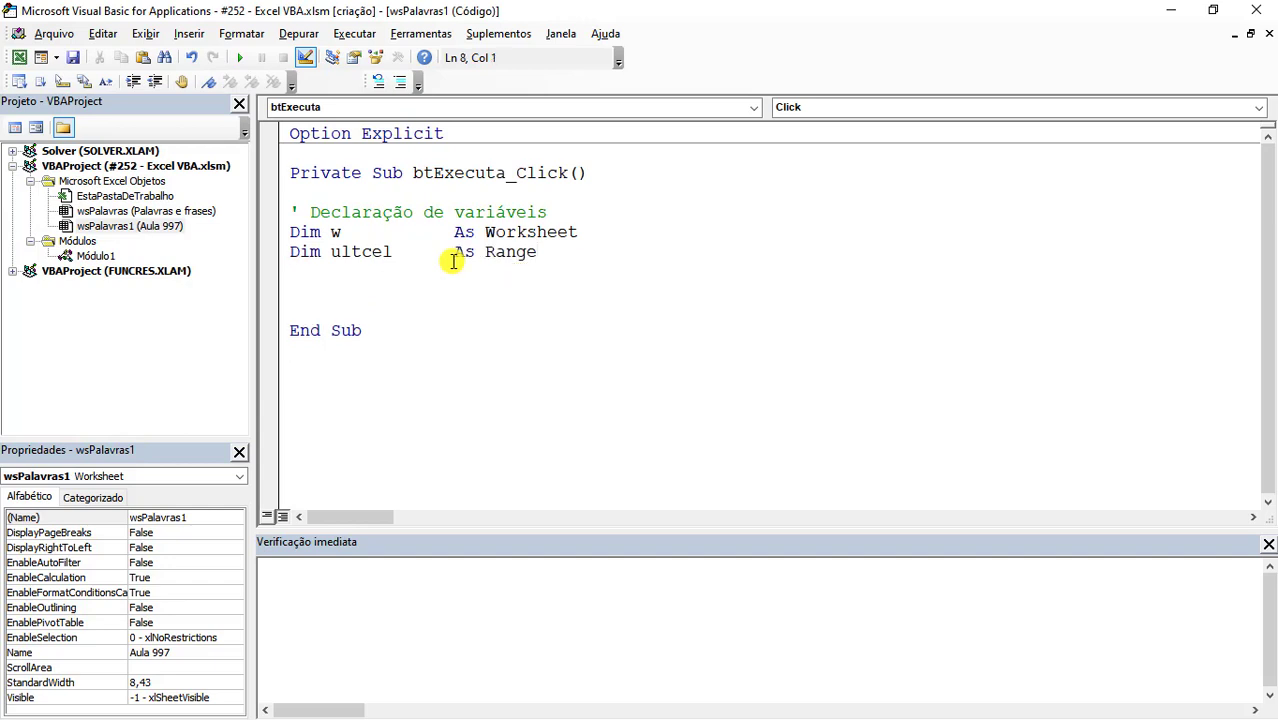
text(dim )
text(ln)
key(Tab)
text(as long)
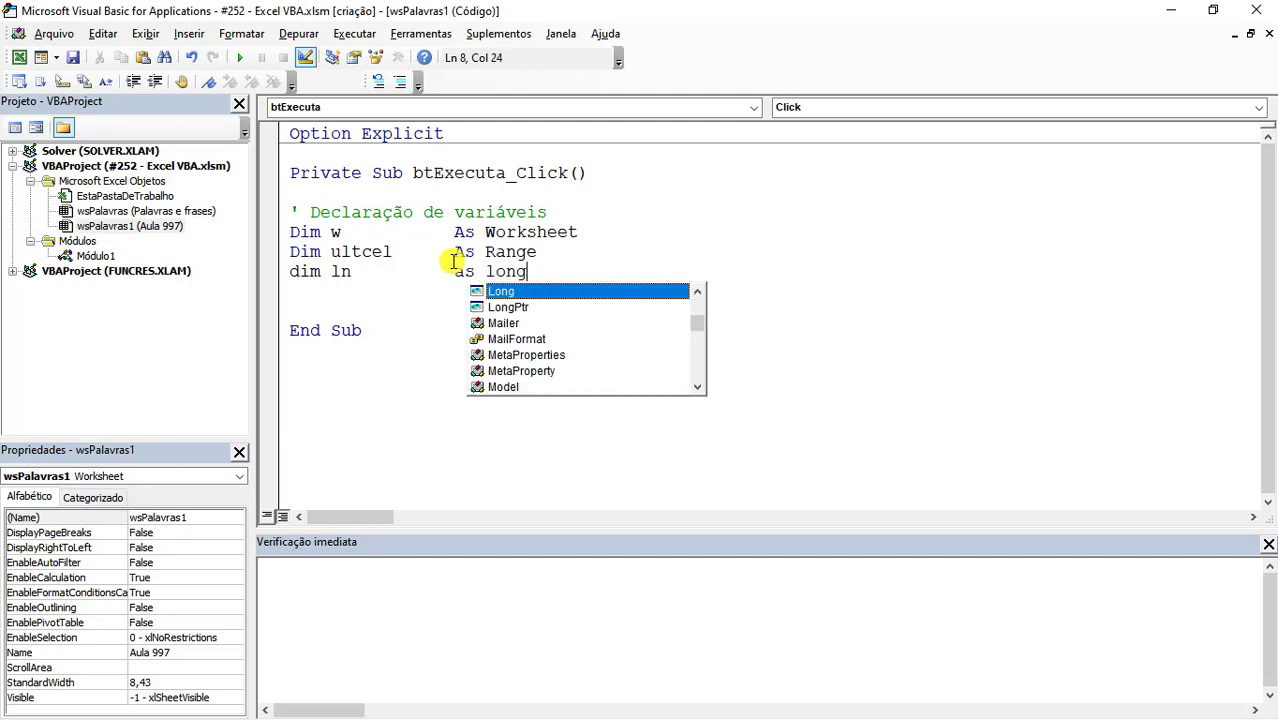
key(Return)
text(dim )
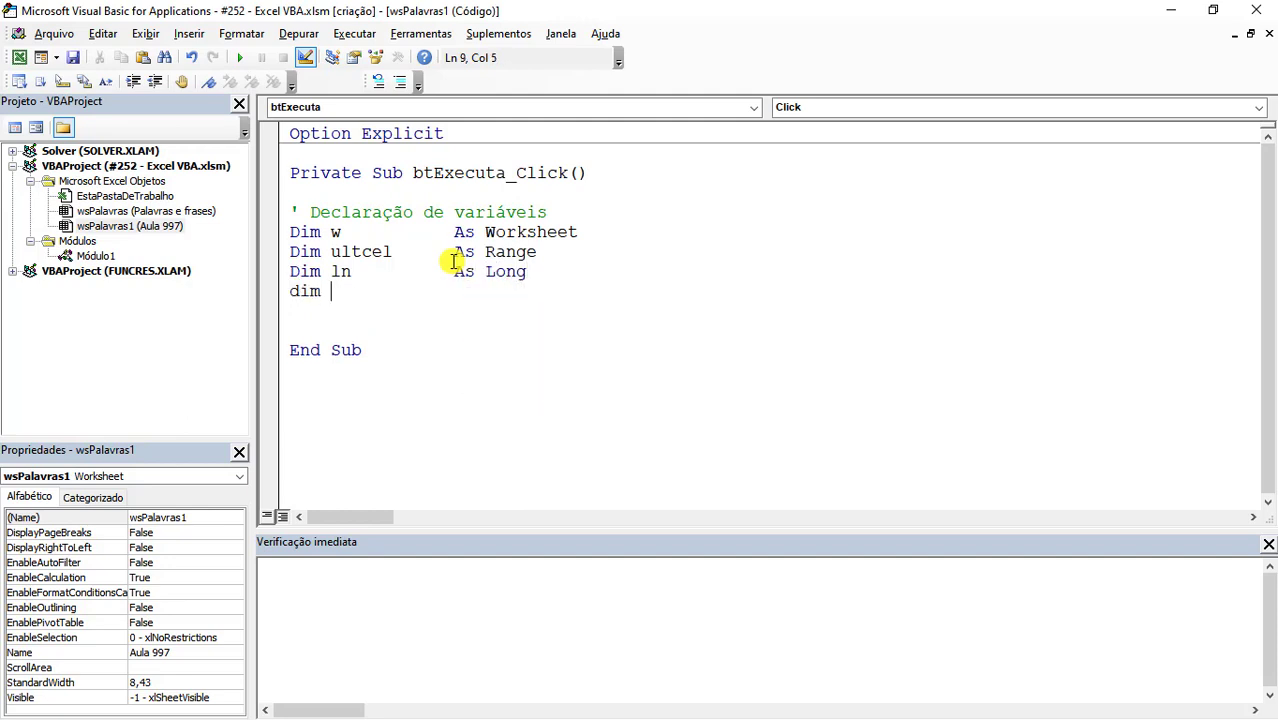
text(col)
key(Tab)
text(as l)
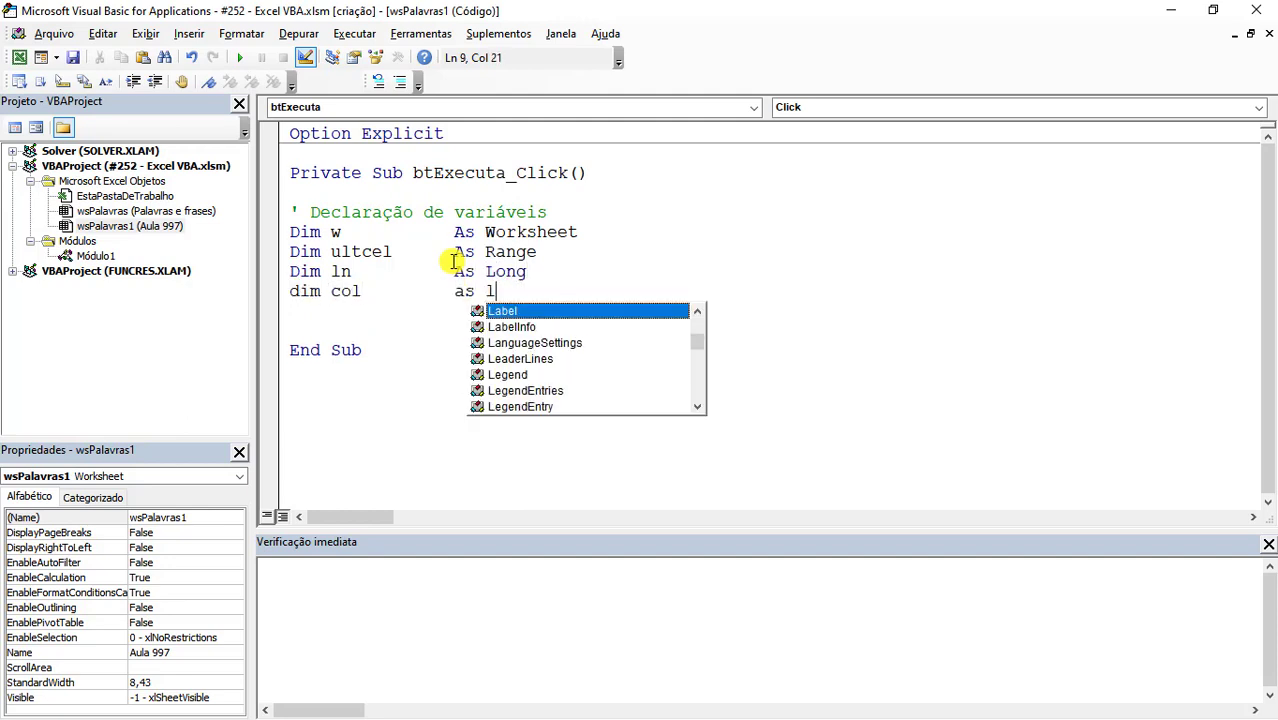
text(ong)
key(Return)
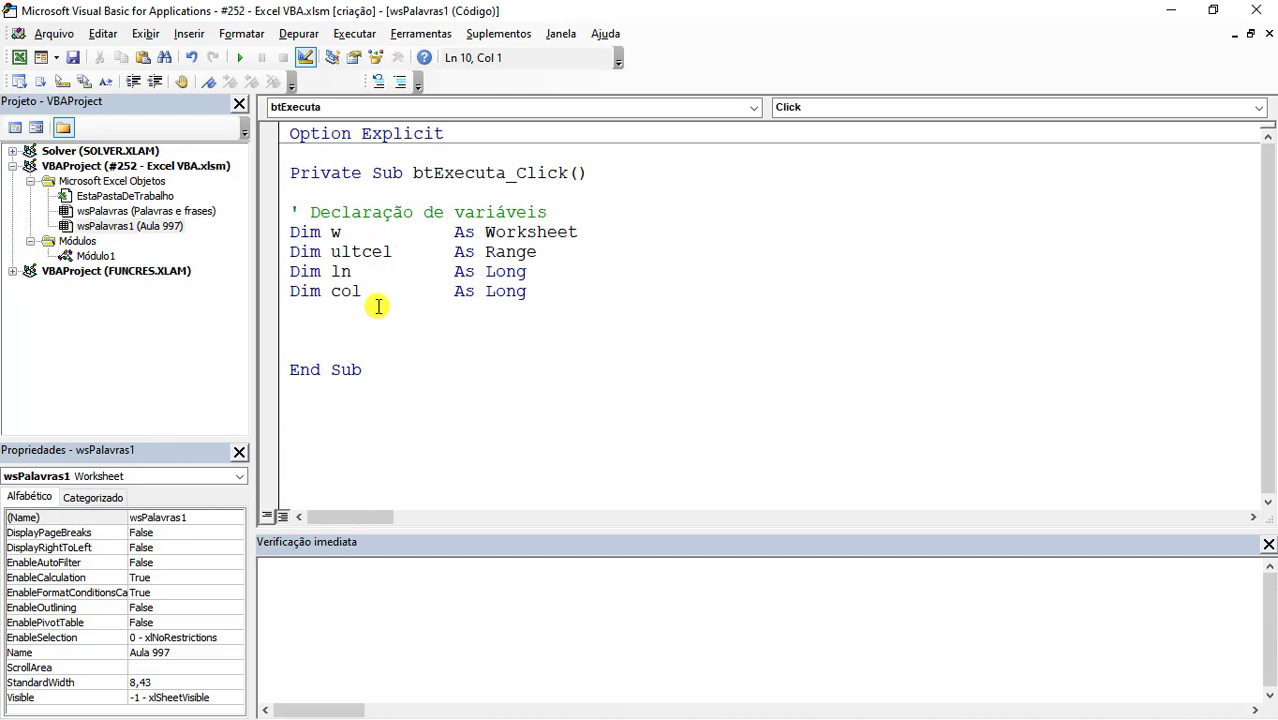
Declare palavraNegrito As String, fixing the typo, and line up all declaration types in one column
text(dim)
text( palavra)
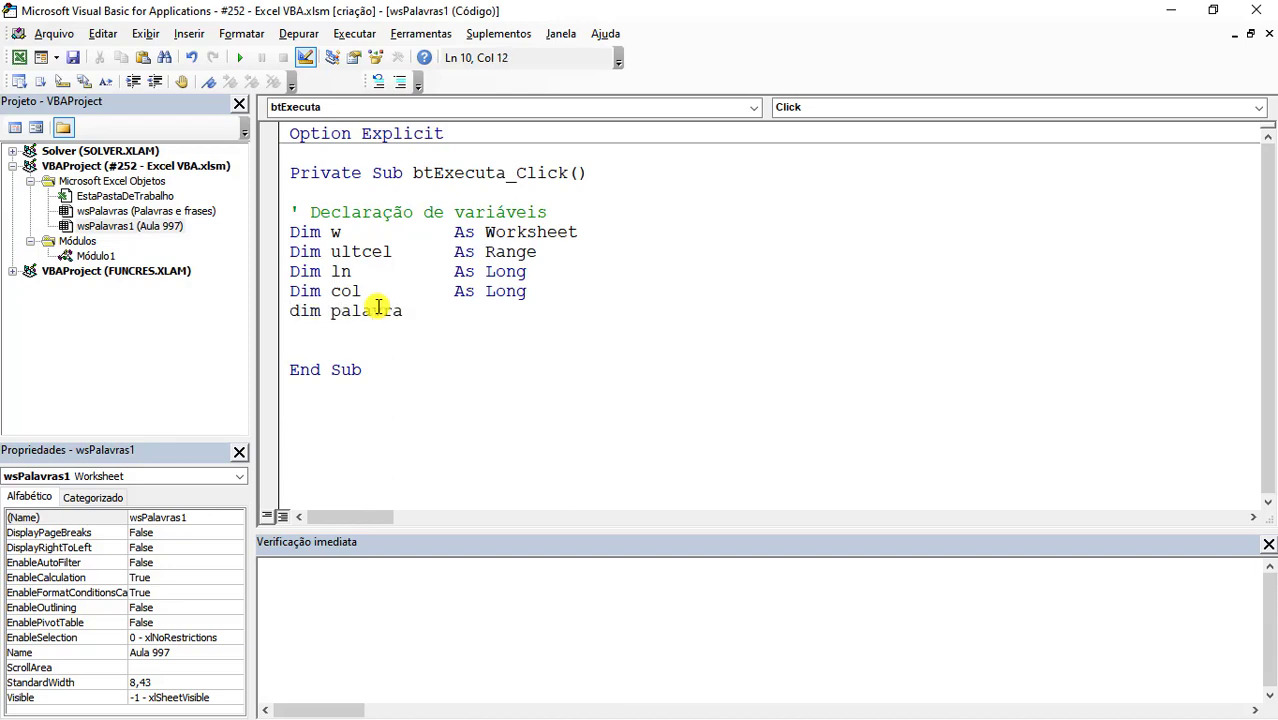
text(Negrito )
text(as strintt)
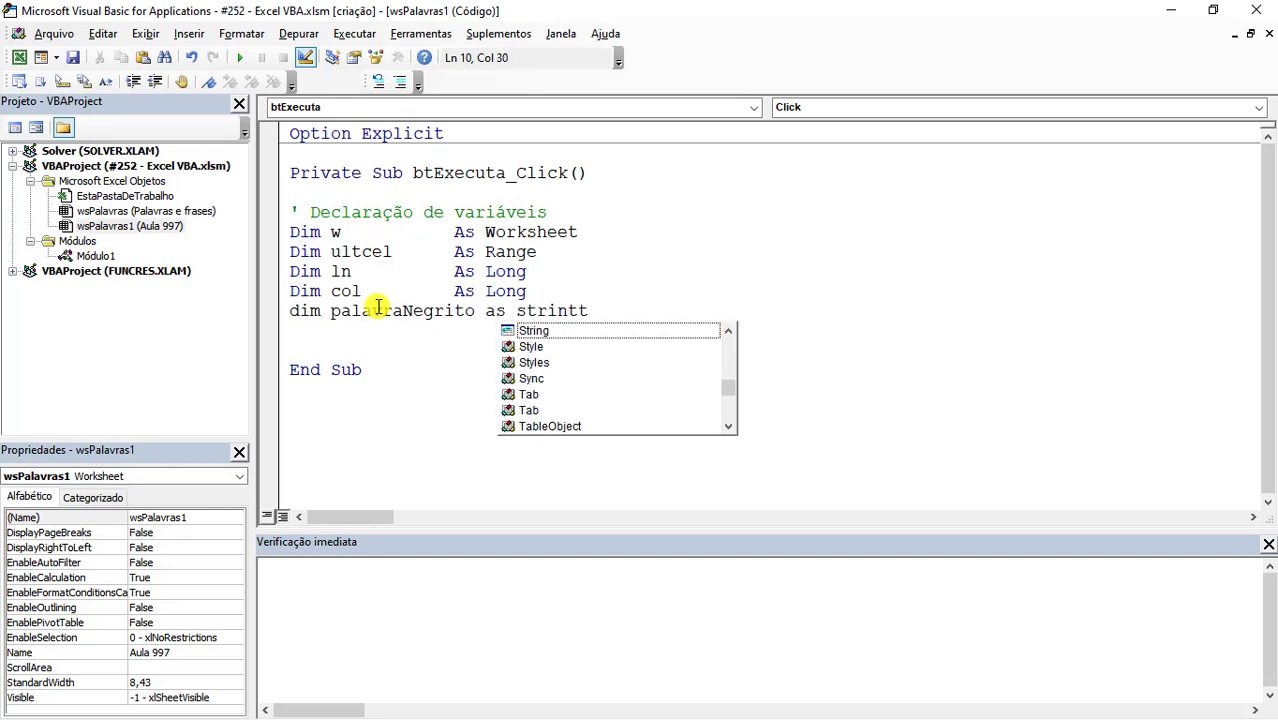
key(BackSpace)
key(BackSpace)
text(g)
key(Escape)
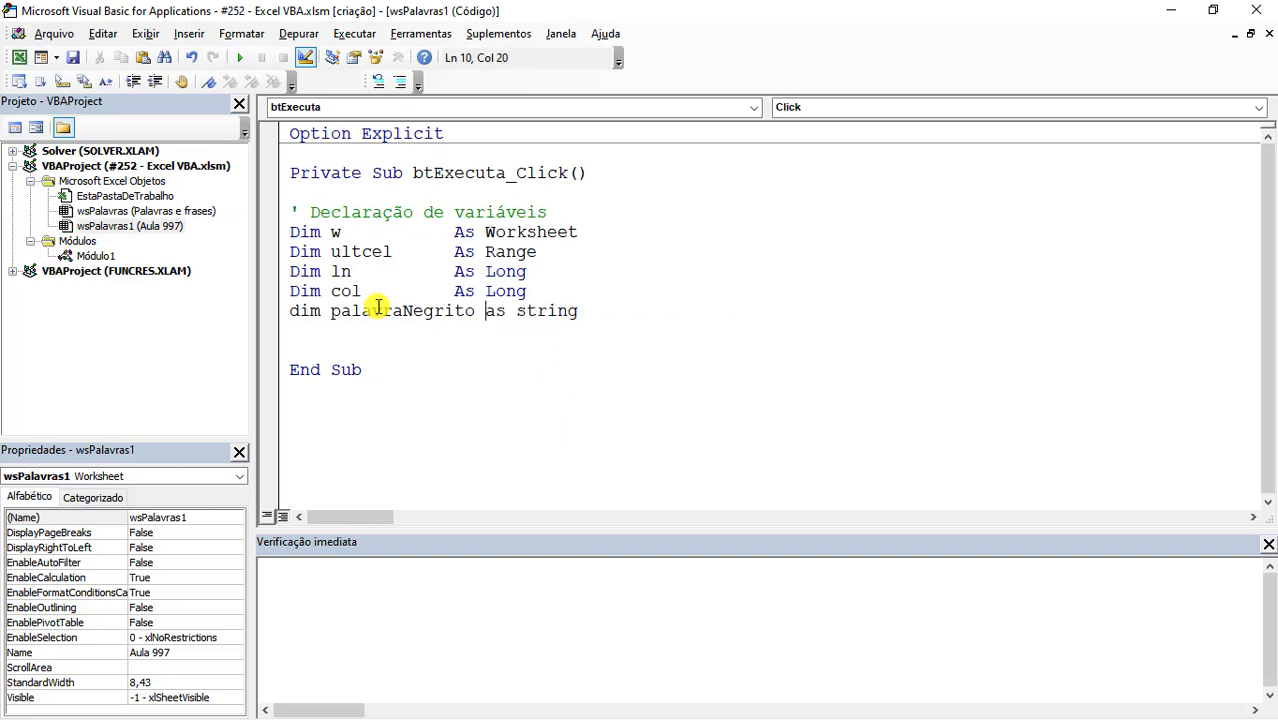
key(Tab)
key(Up)
key(ctrl+Left)
key(Tab)
key(Up)
key(ctrl+Left)
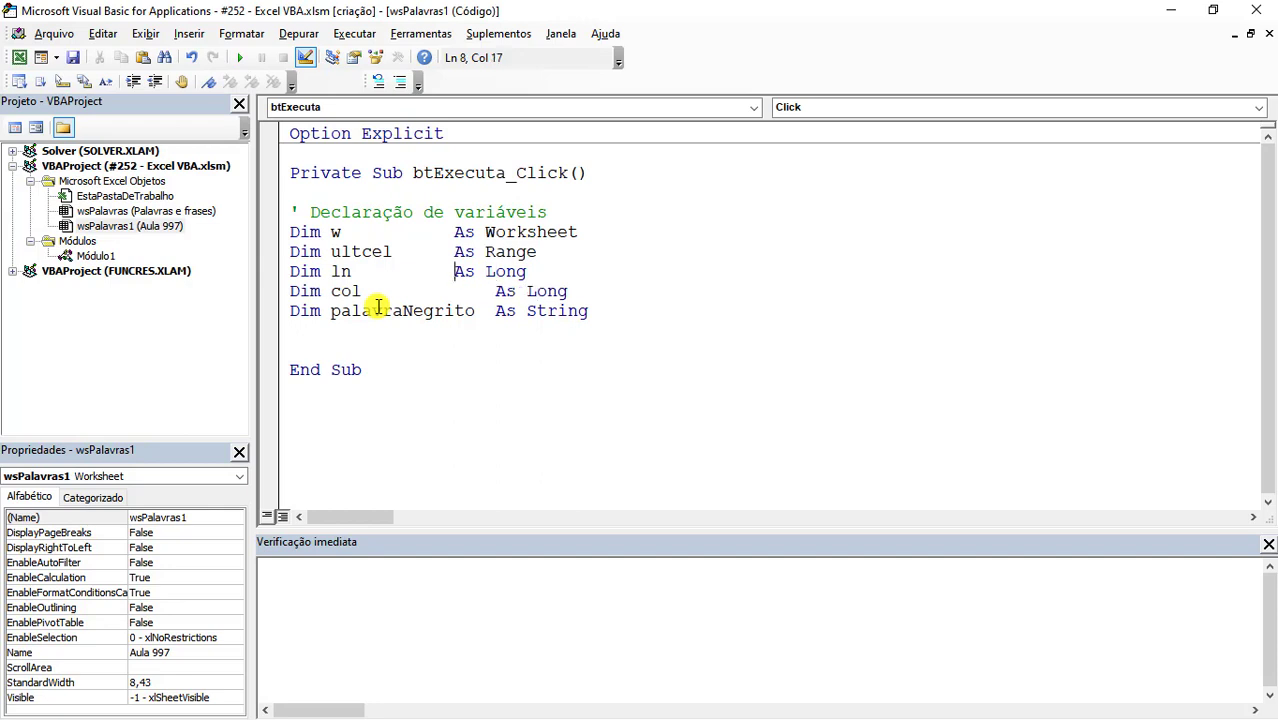
key(Tab)
key(Up)
key(ctrl+Left)
key(ctrl+Left)
key(Tab)
key(Up)
key(ctrl+Left)
key(ctrl+Left)
key(Tab)
key(Down)
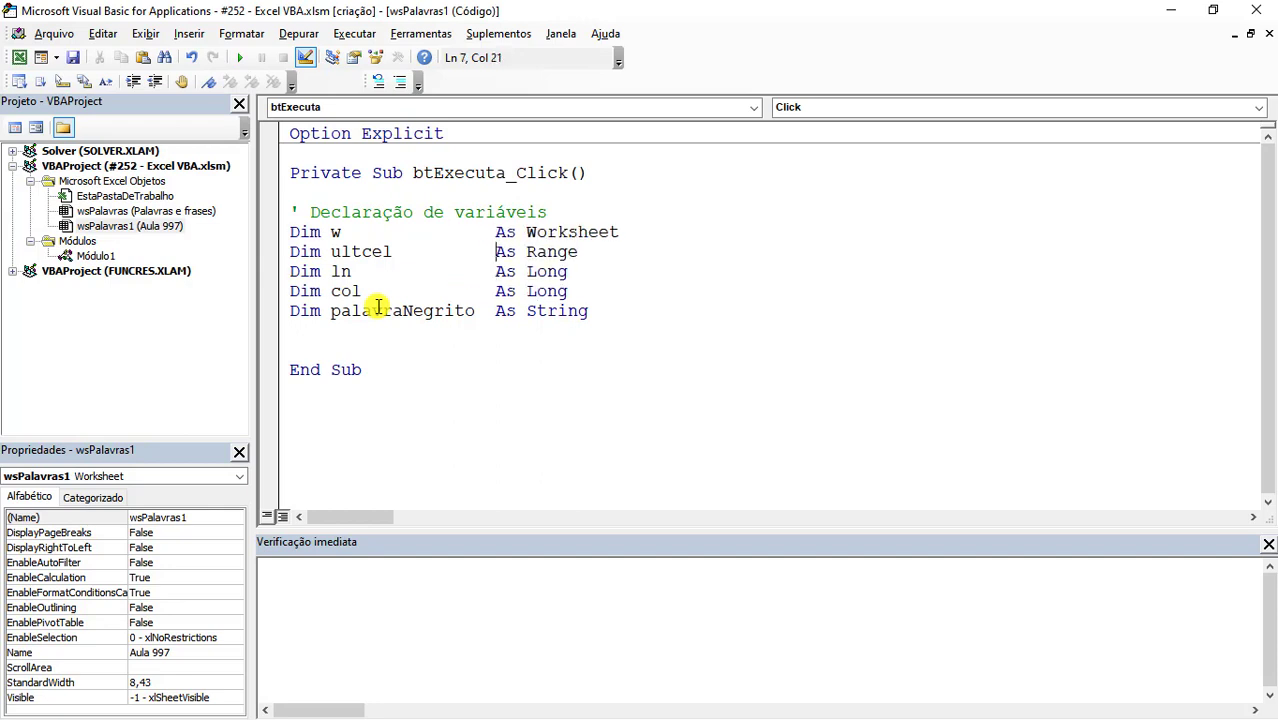
key(Down)
key(Down)
key(Down)
key(Down)
Declare conteudo As String and a As Integer, leaving blank lines before End Sub
text(D)
text(im conteú)
key(BackSpace)
text(u)
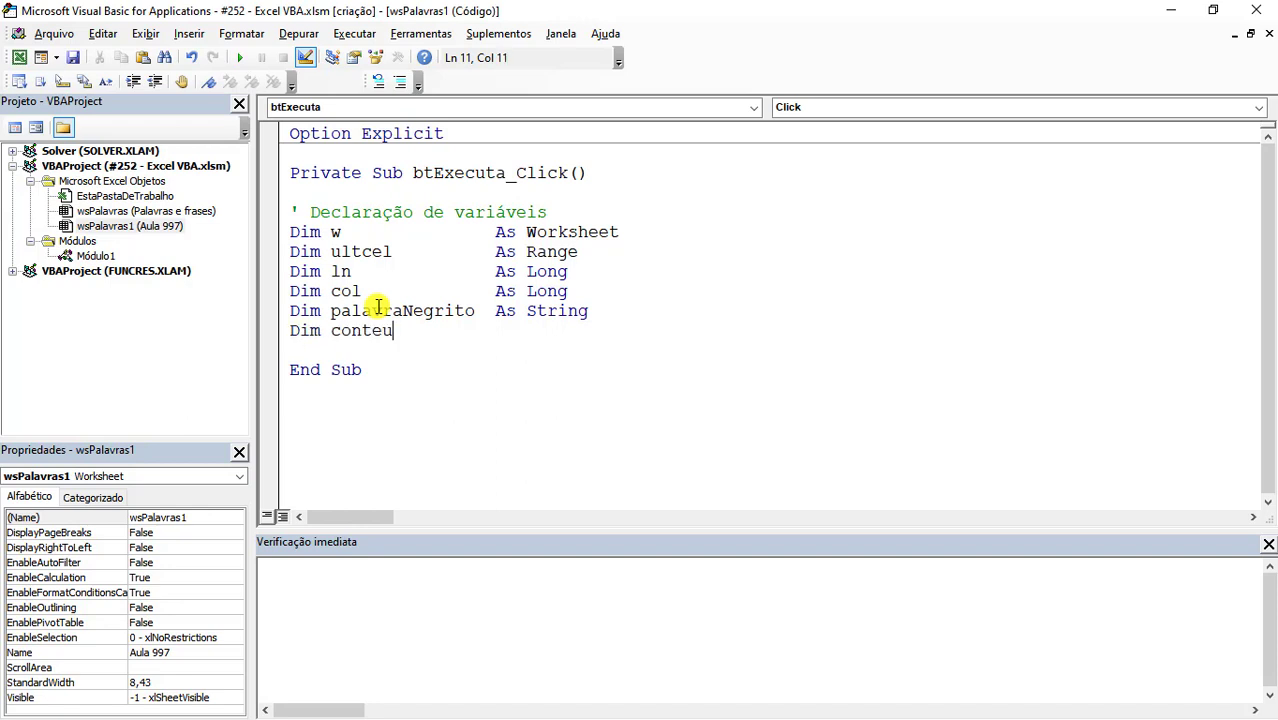
text(do)
key(Tab)
key(Tab)
key(BackSpace)
key(BackSpace)
text(as s)
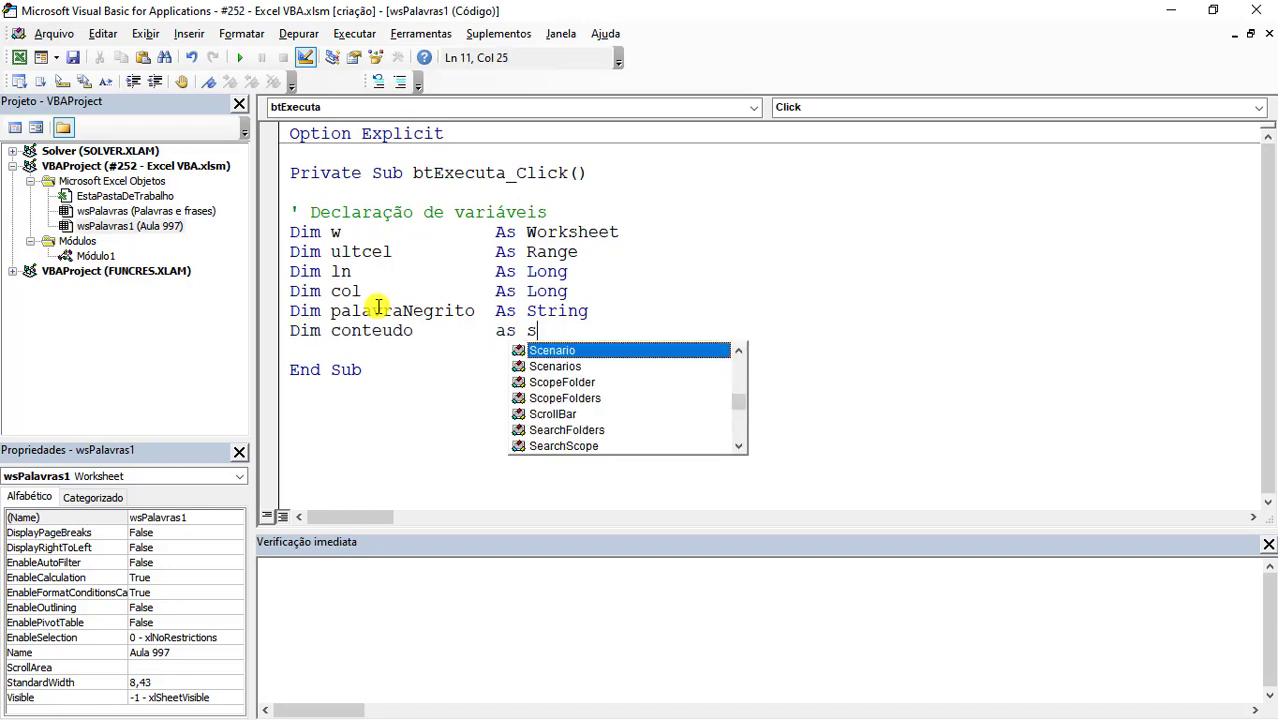
text(tring)
key(Return)
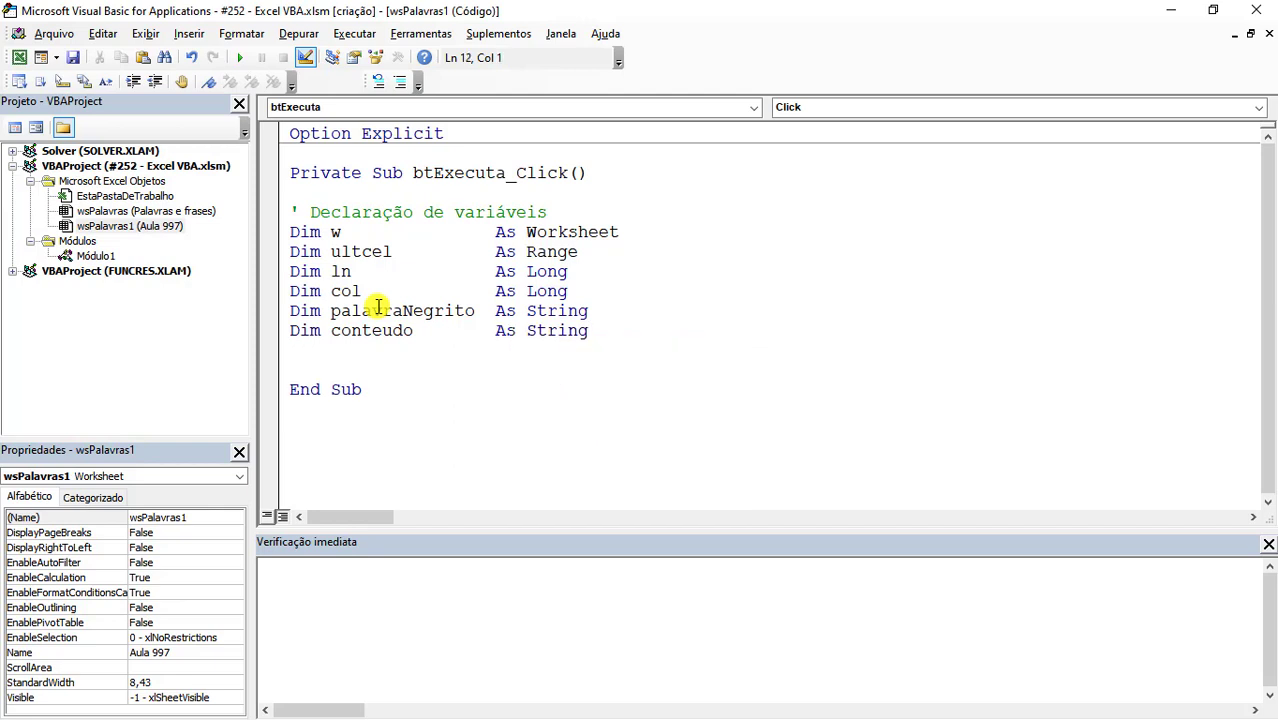
text(dim a)
key(Tab)
text(as intege)
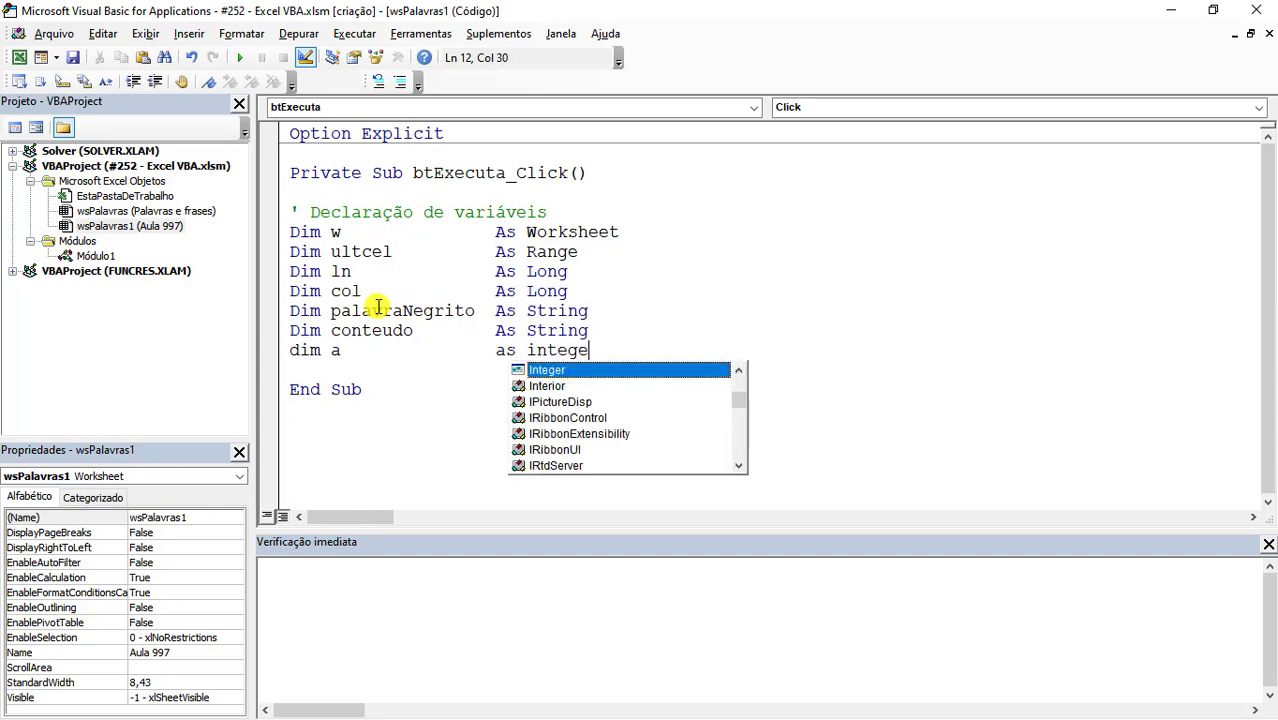
text(r)
key(Return)
key(Return)
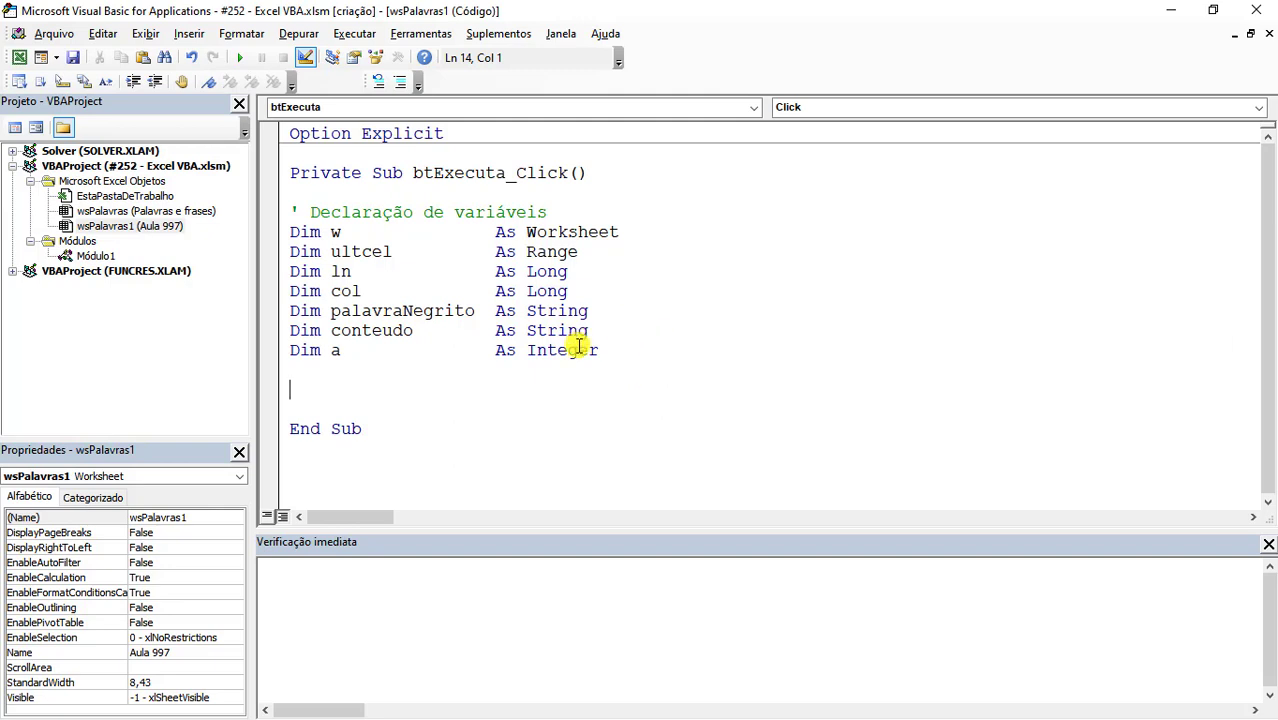
Add the 'Inicialização das variáveis' comment and set ln = 2, checking the list starts at A2
text(')
text( iNICIAL==)
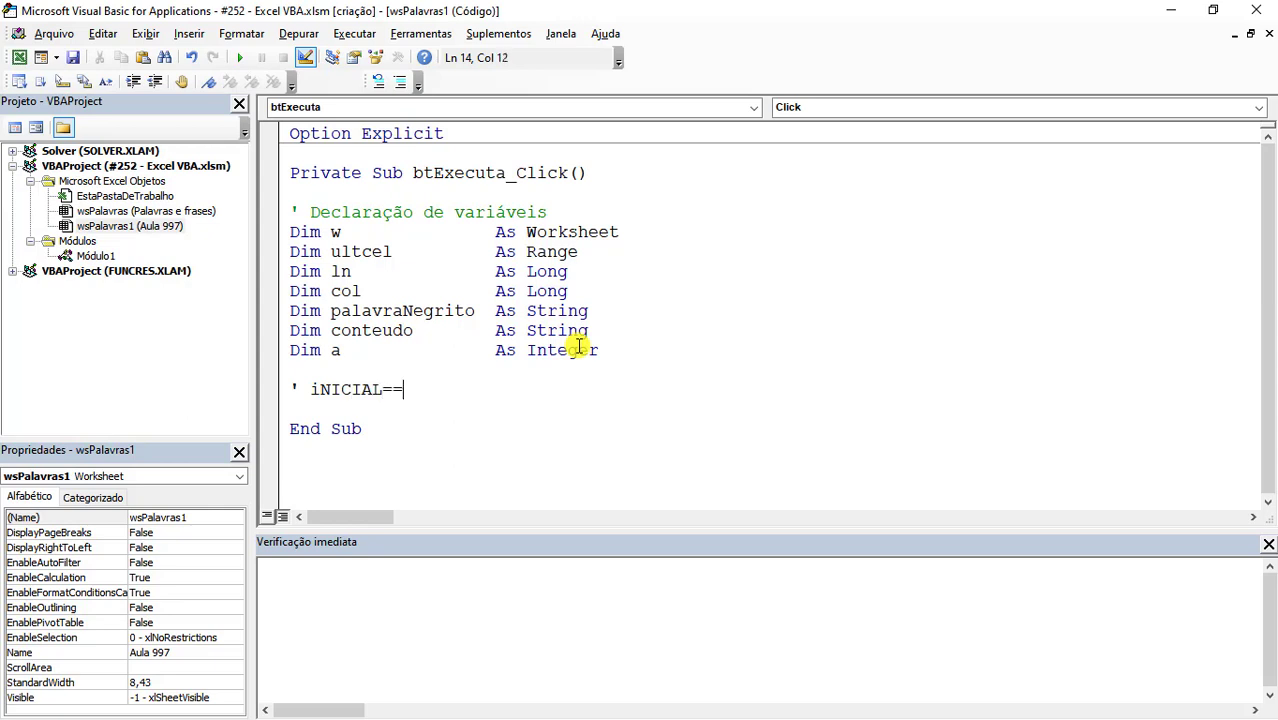
key(BackSpace)
key(BackSpace)
key(BackSpace)
key(BackSpace)
key(BackSpace)
key(BackSpace)
key(BackSpace)
key(BackSpace)
text(Inicia)
text(lização das variáveis)
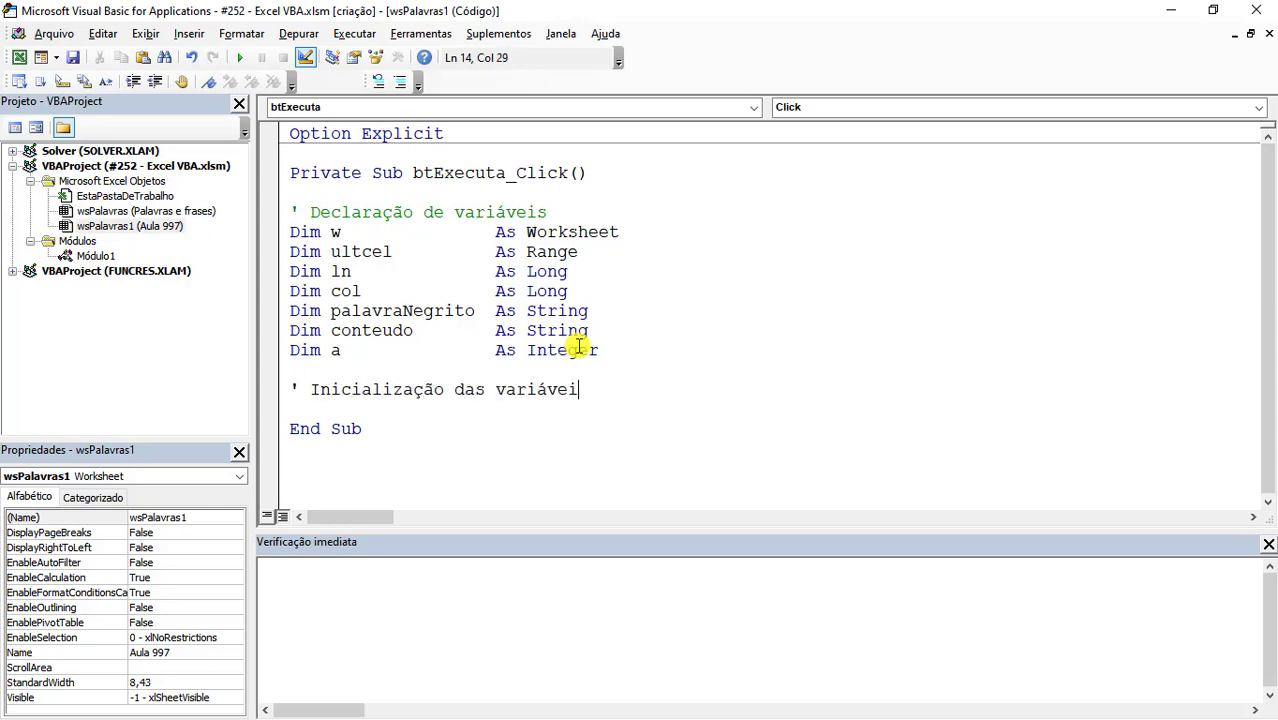
key(Return)
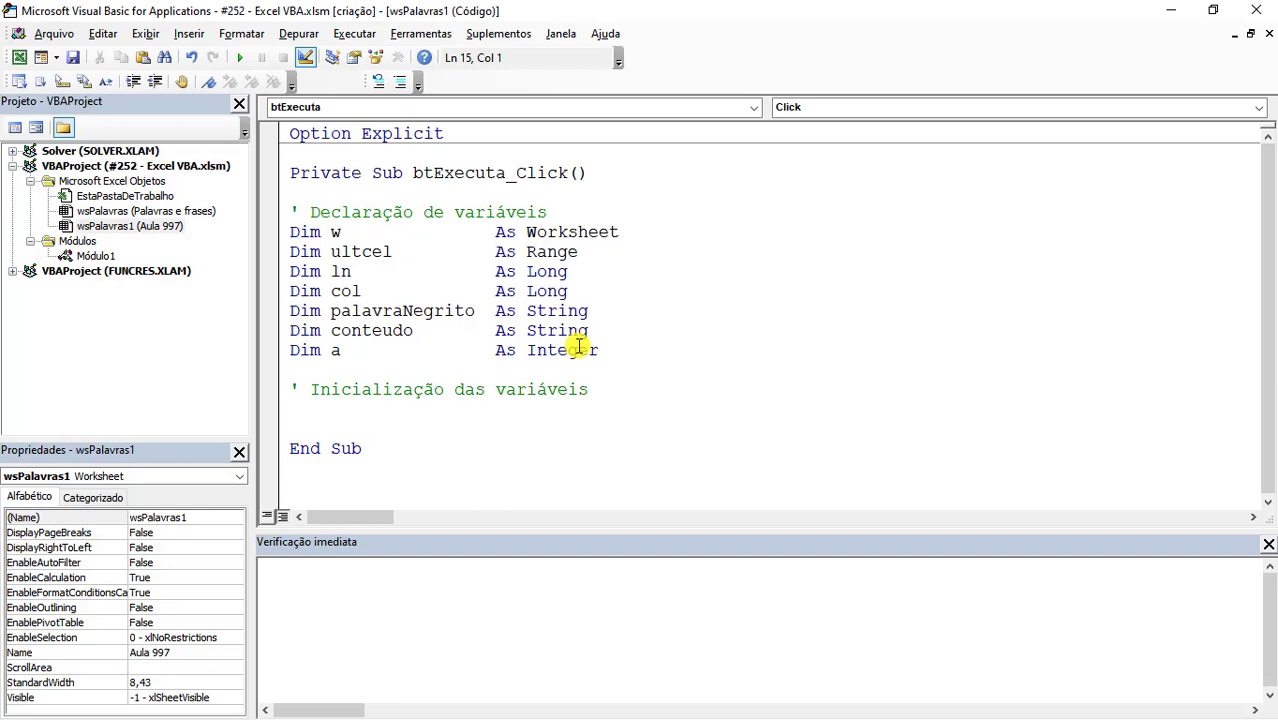
text(ln = 2)
key(alt+F11)
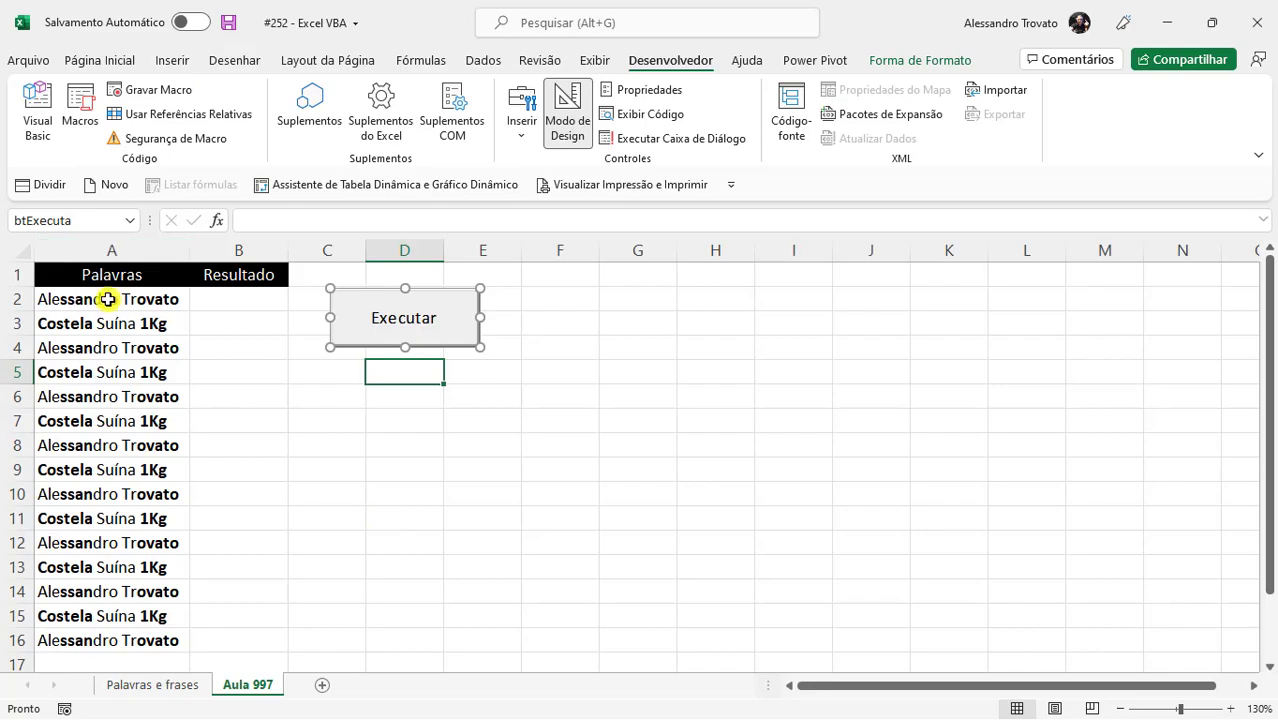
click(106, 298)
key(alt+F11)
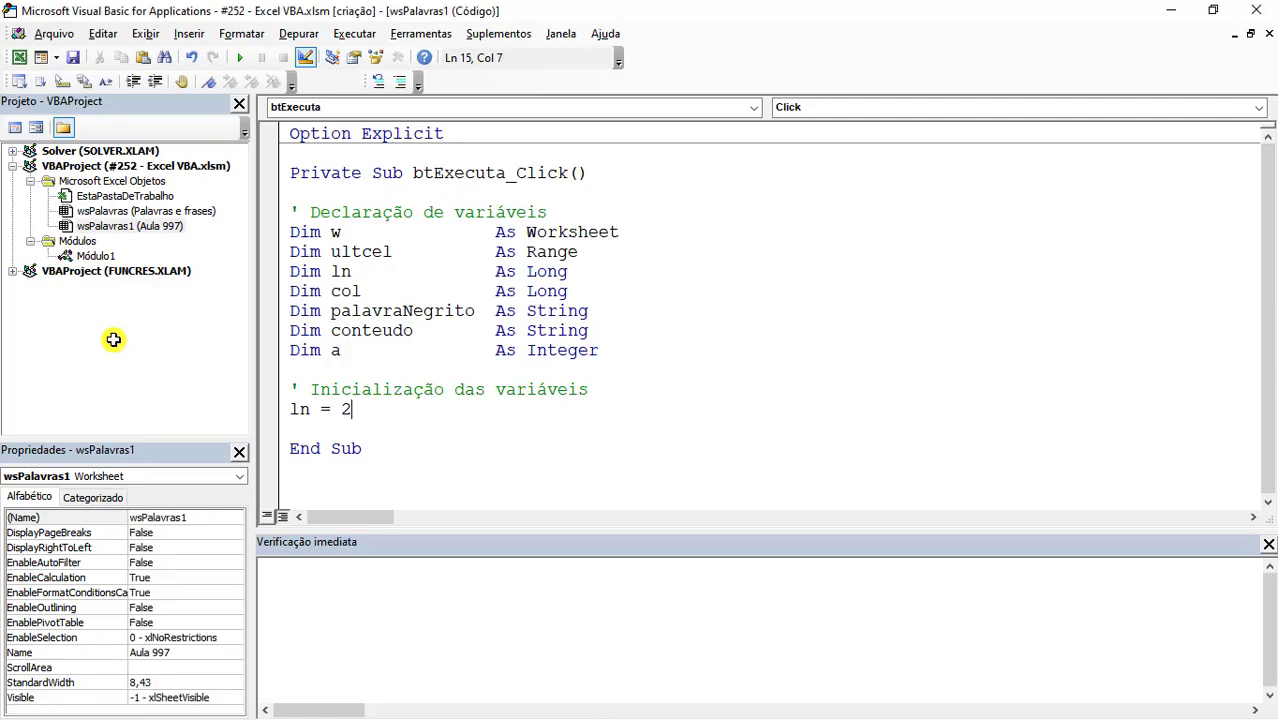
Set col = 1 and palavraNegrito = vbNullString, using word completion for the variable name
key(Return)
text(col =)
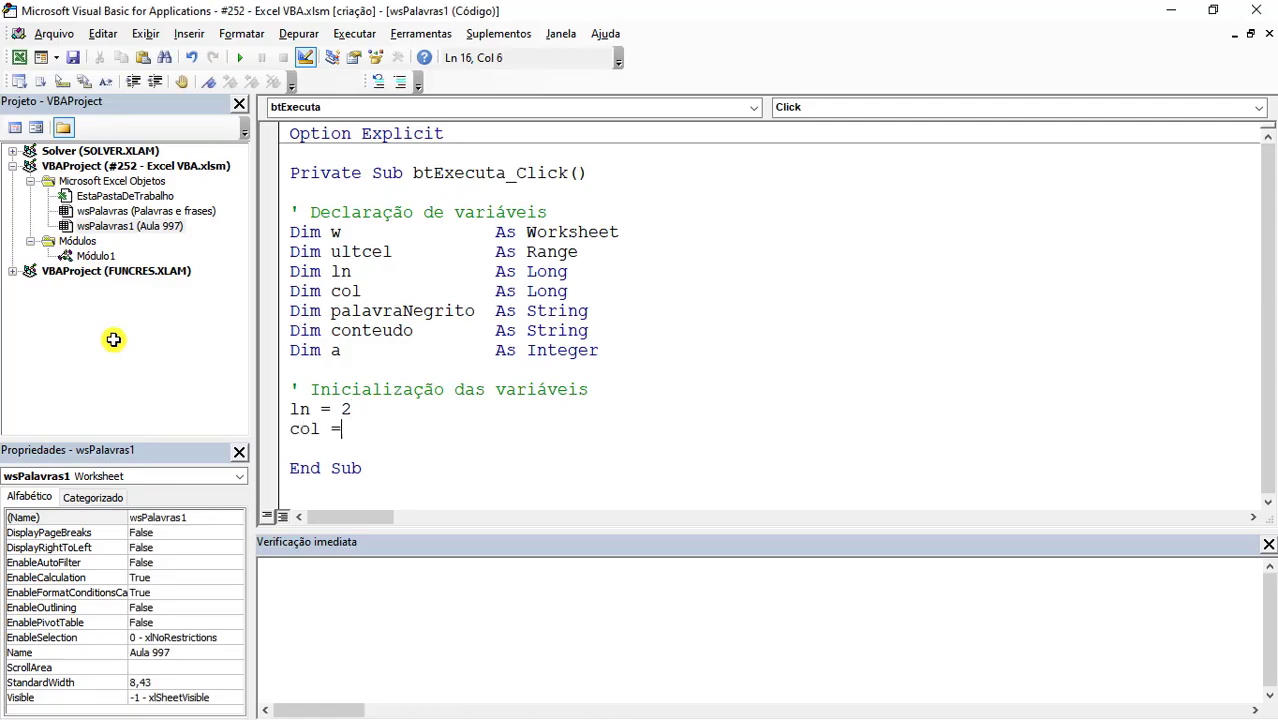
text(1)
key(BackSpace)
text(1)
key(Return)
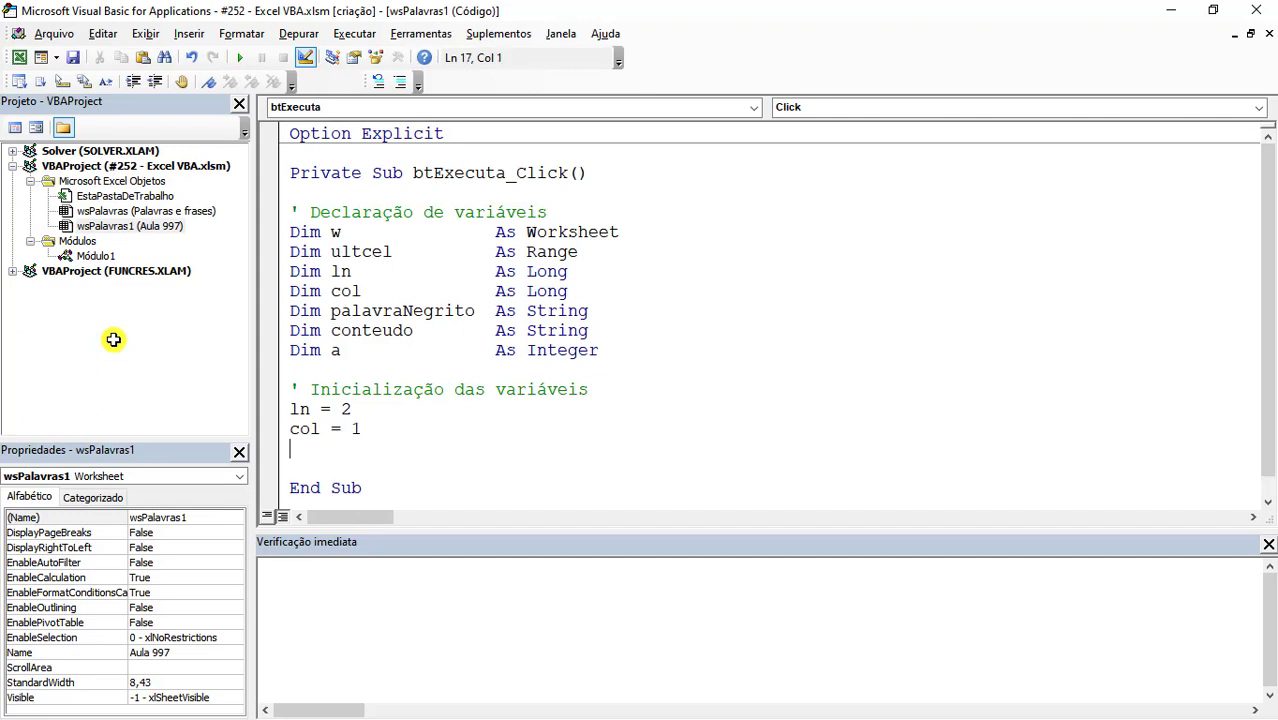
text(palavr)
text(asnegr)
key(ctrl+space)
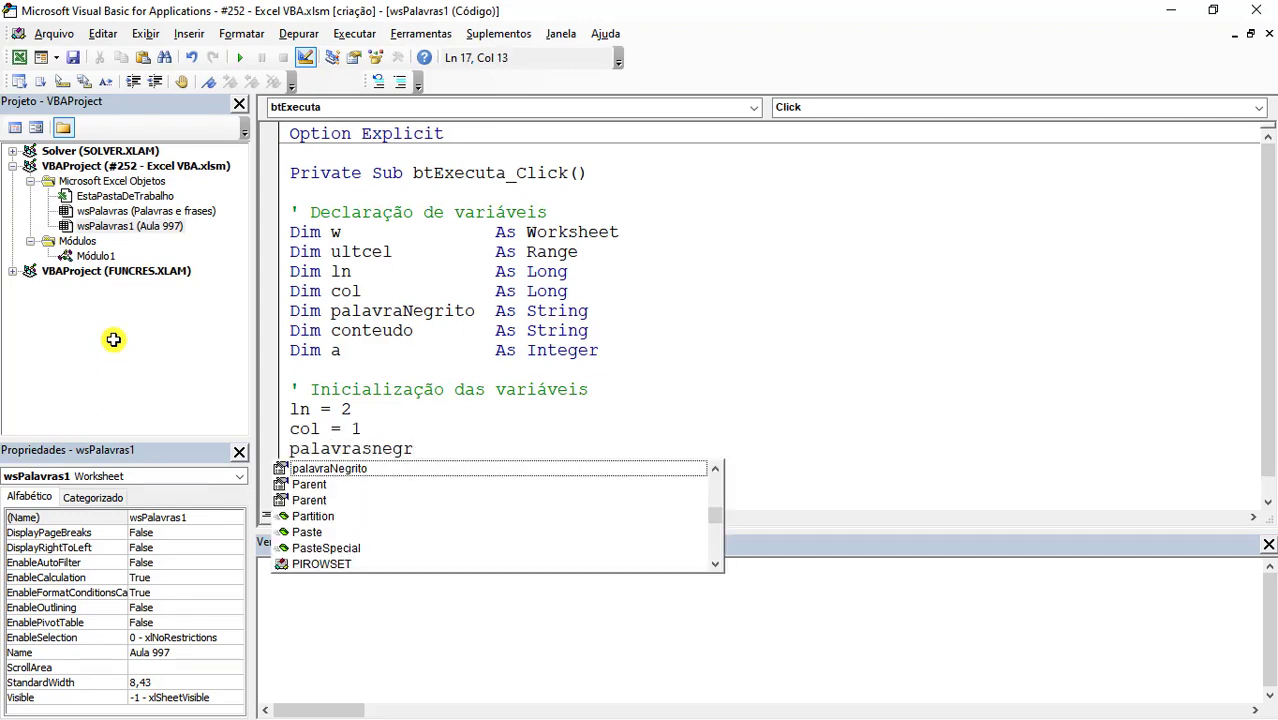
key(Tab)
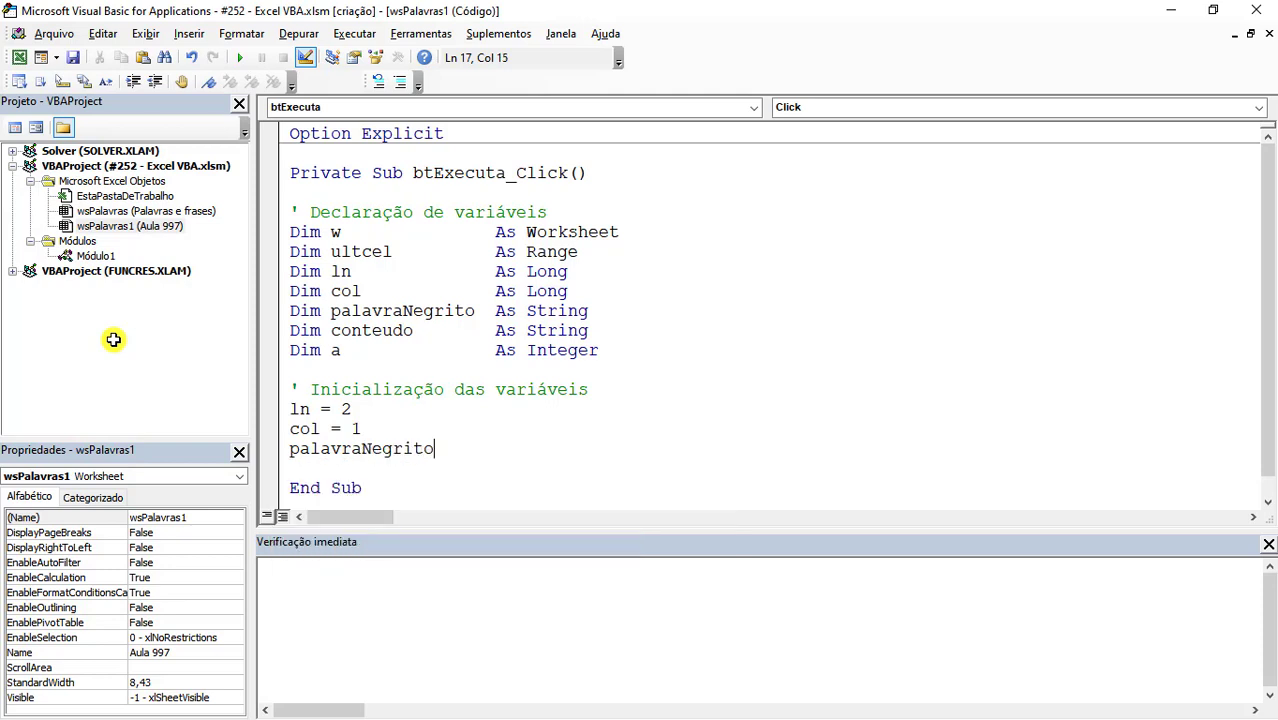
text( = )
text(vbnull)
text(s)
text(tring)
key(Return)
key(Return)
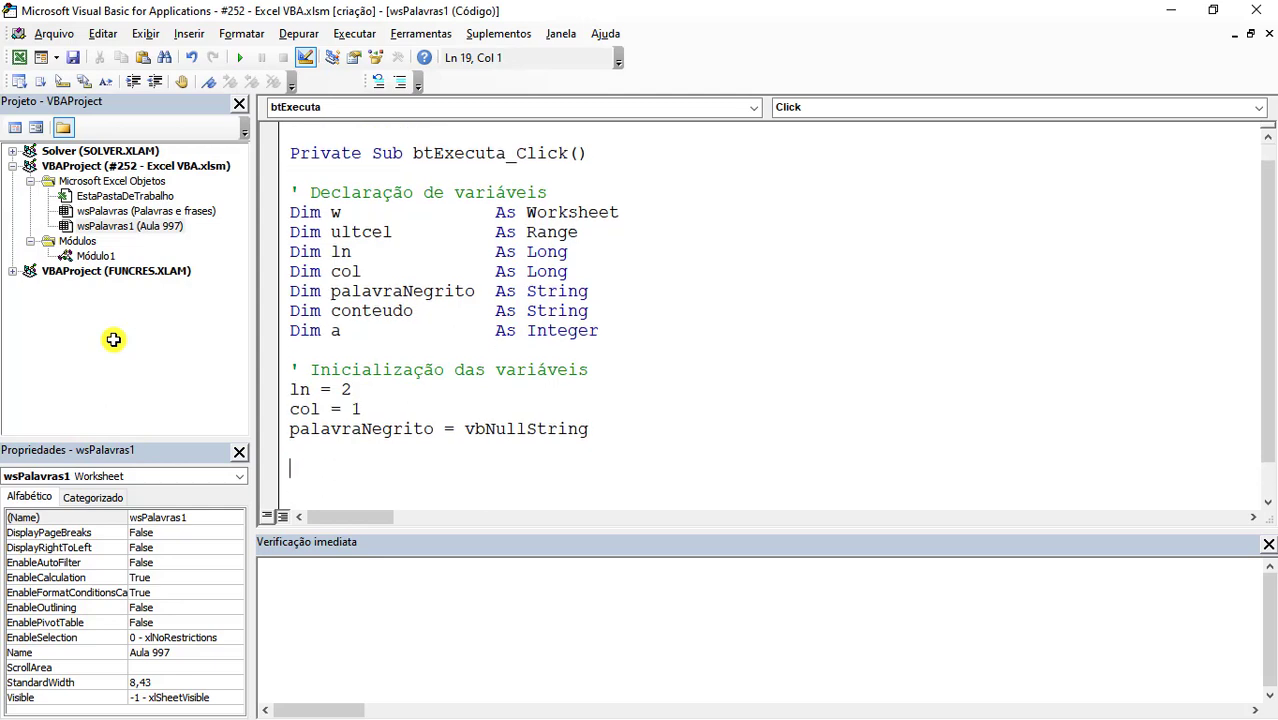
scroll(300, 390, down, 1)
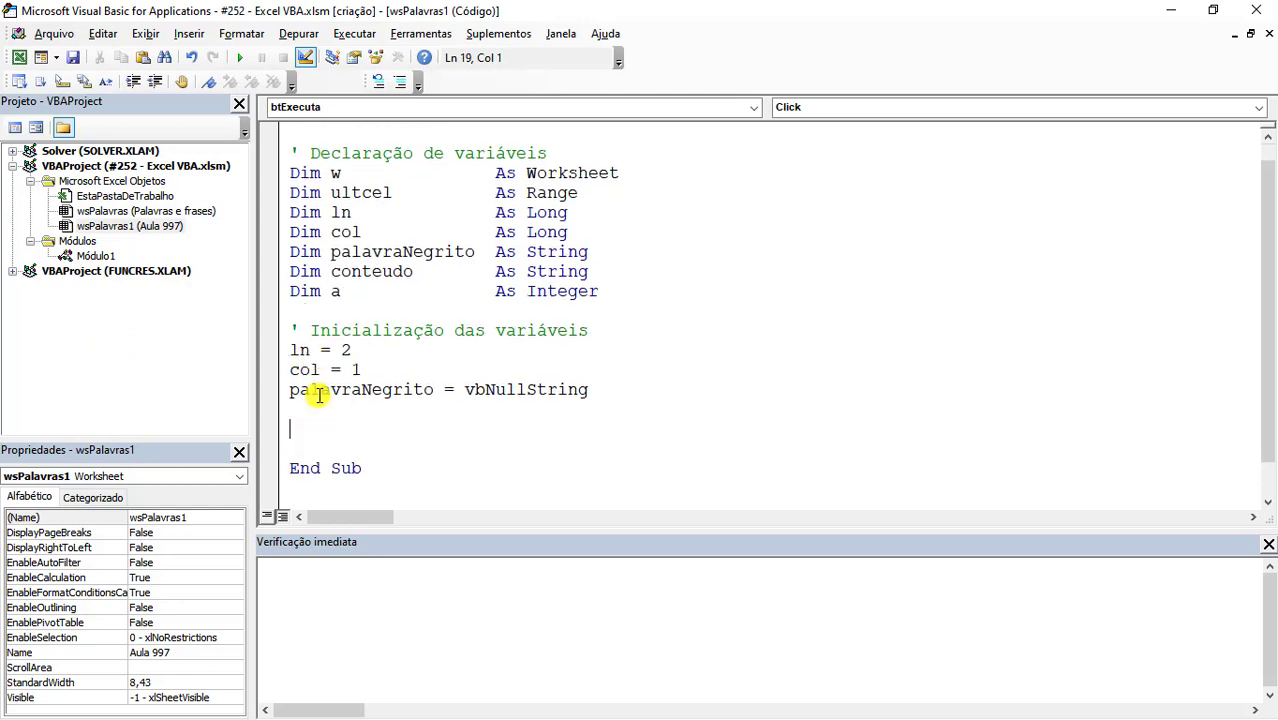
Assign Set w = wsPalavras1 below the initializations
click(368, 413)
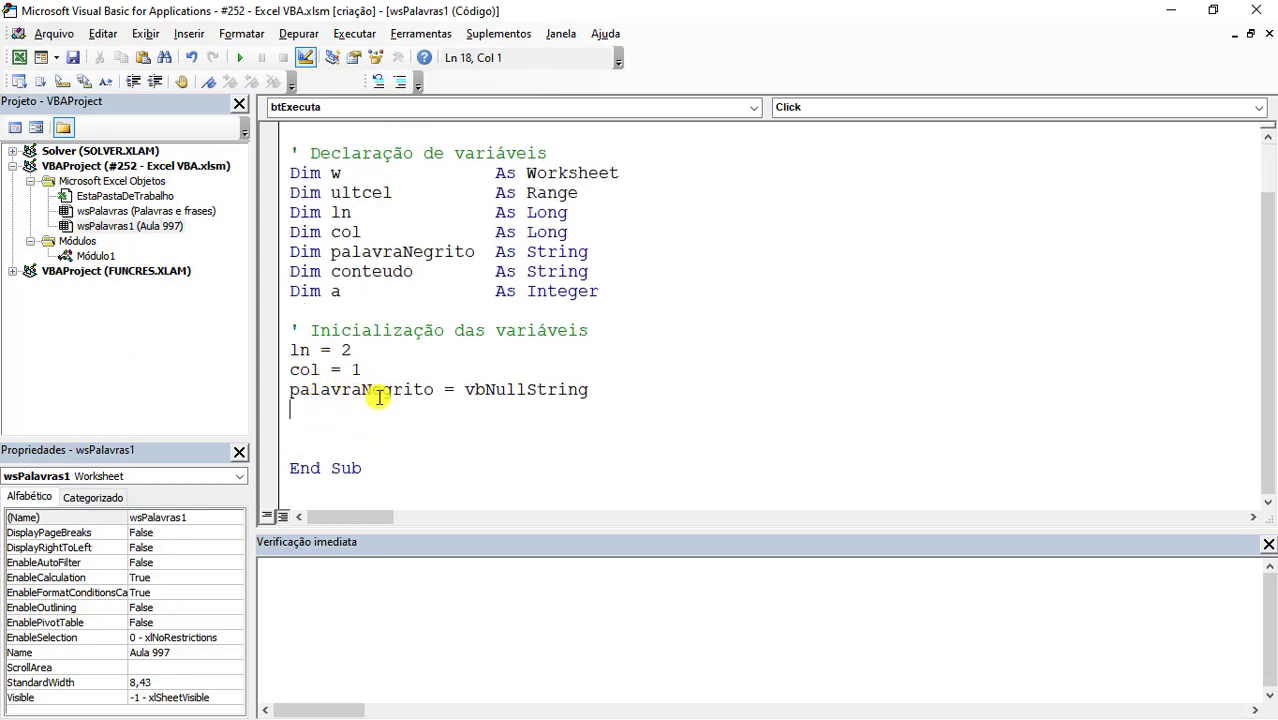
text(set w = )
text(rlanil)
key(BackSpace)
key(BackSpace)
key(BackSpace)
key(BackSpace)
key(BackSpace)
key(BackSpace)
text(wsPala)
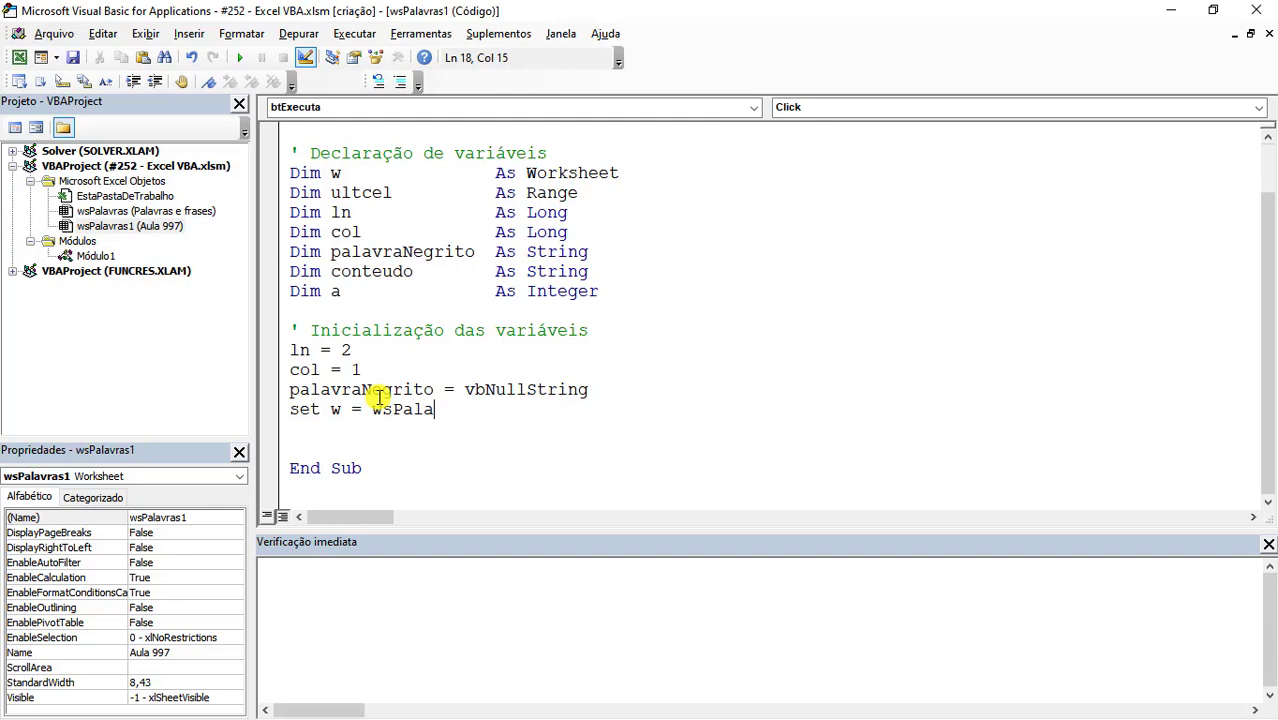
text(vras1)
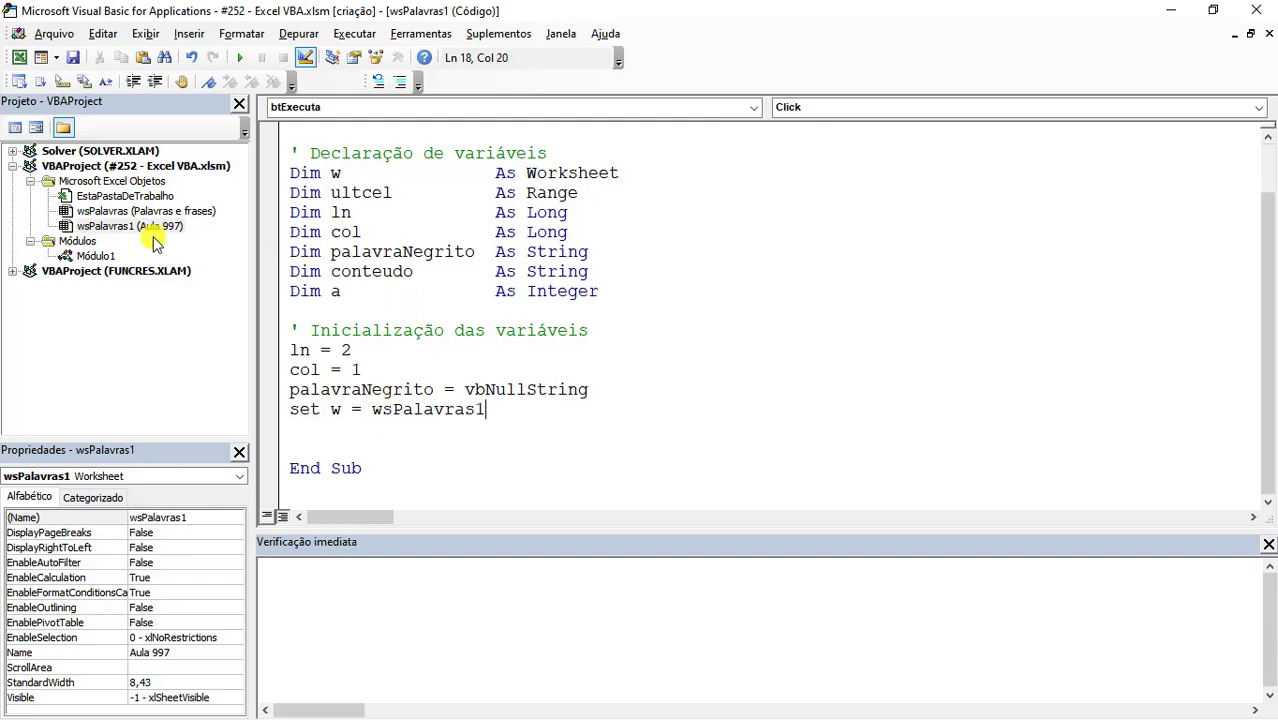
key(ctrl)
key(ctrl)
key(ctrl)
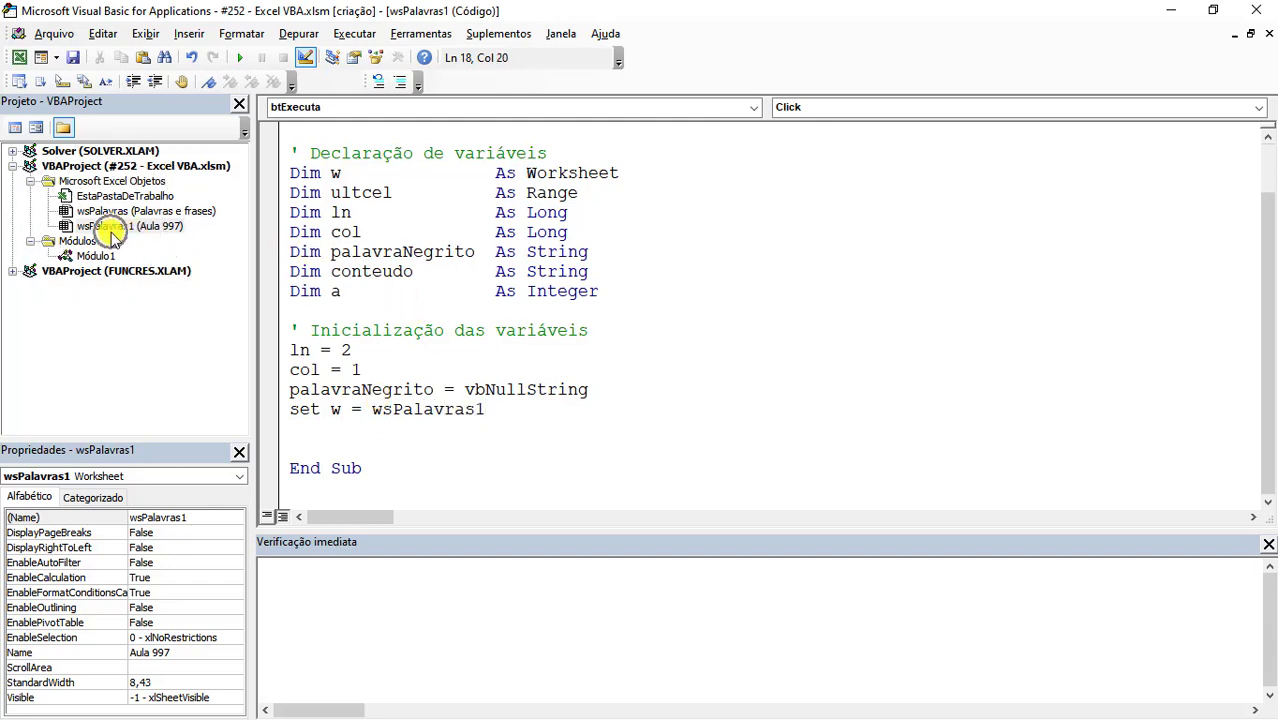
key(ctrl)
key(ctrl)
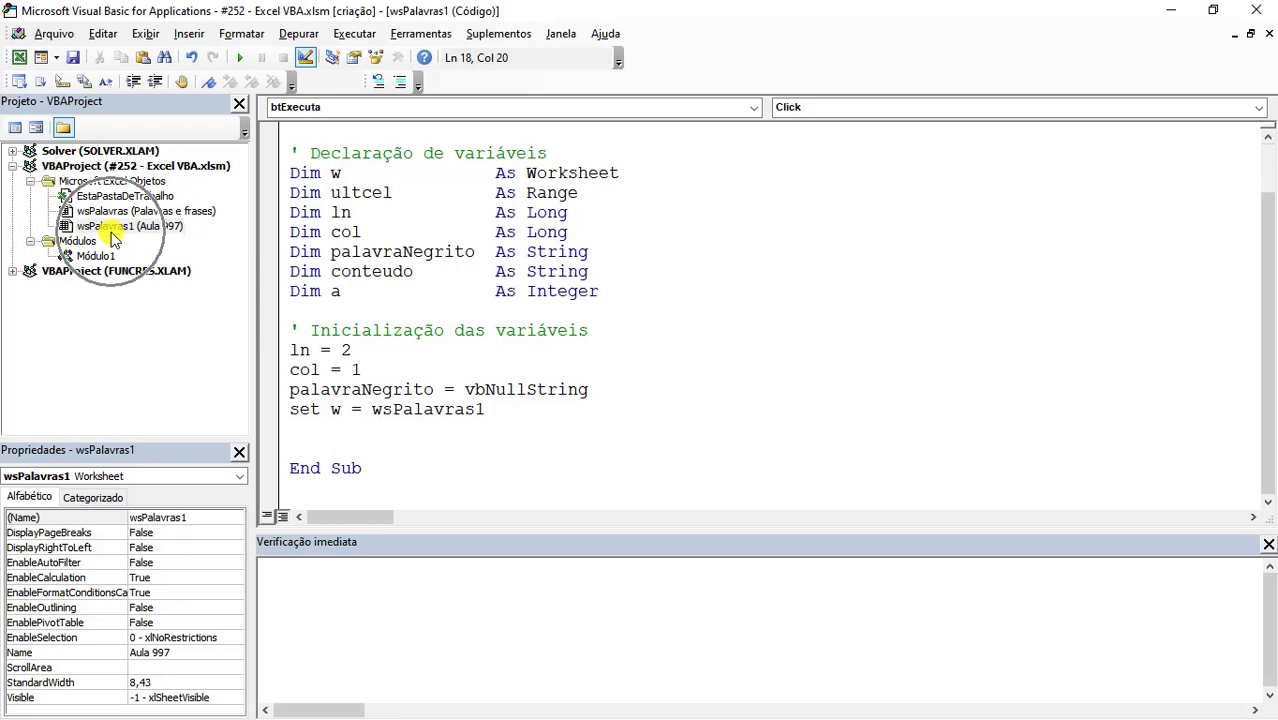
key(Return)
Assign Set ultcel = w.Cells(w.Rows.Count, col).End(xlUp) and leave a blank line after it
text(s)
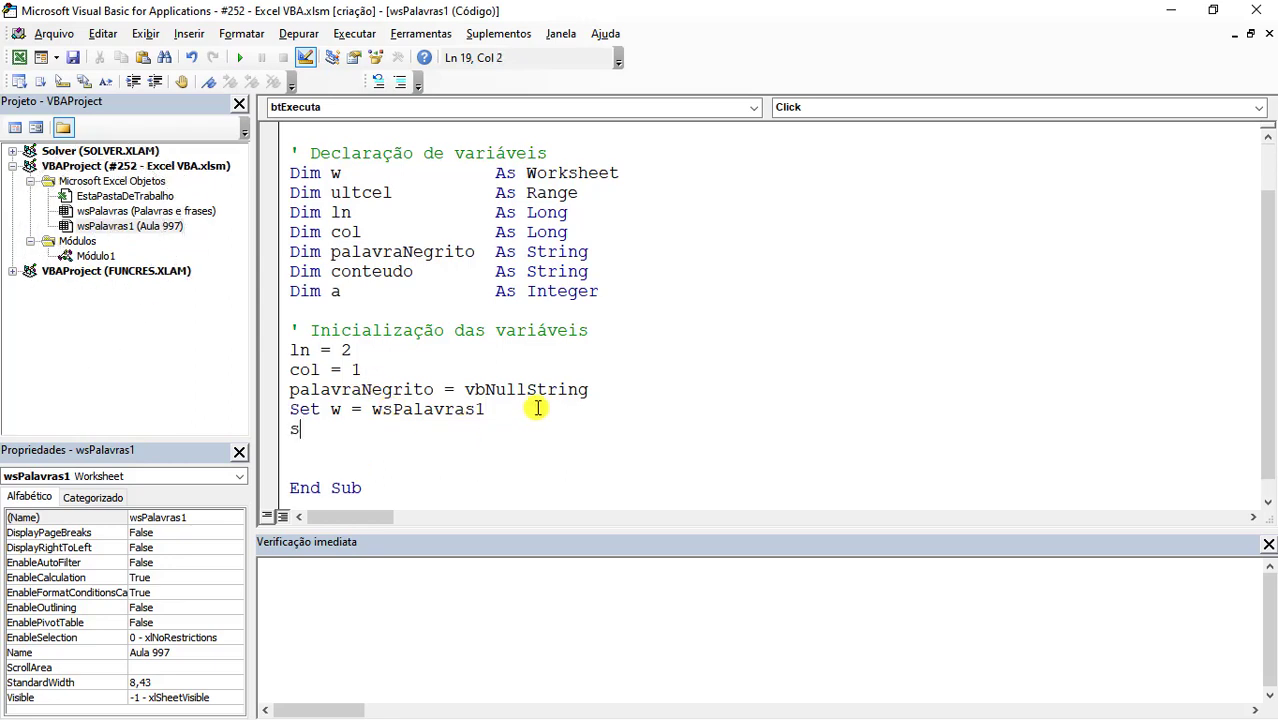
text(et ultce =)
key(BackSpace)
key(BackSpace)
key(BackSpace)
text(el = )
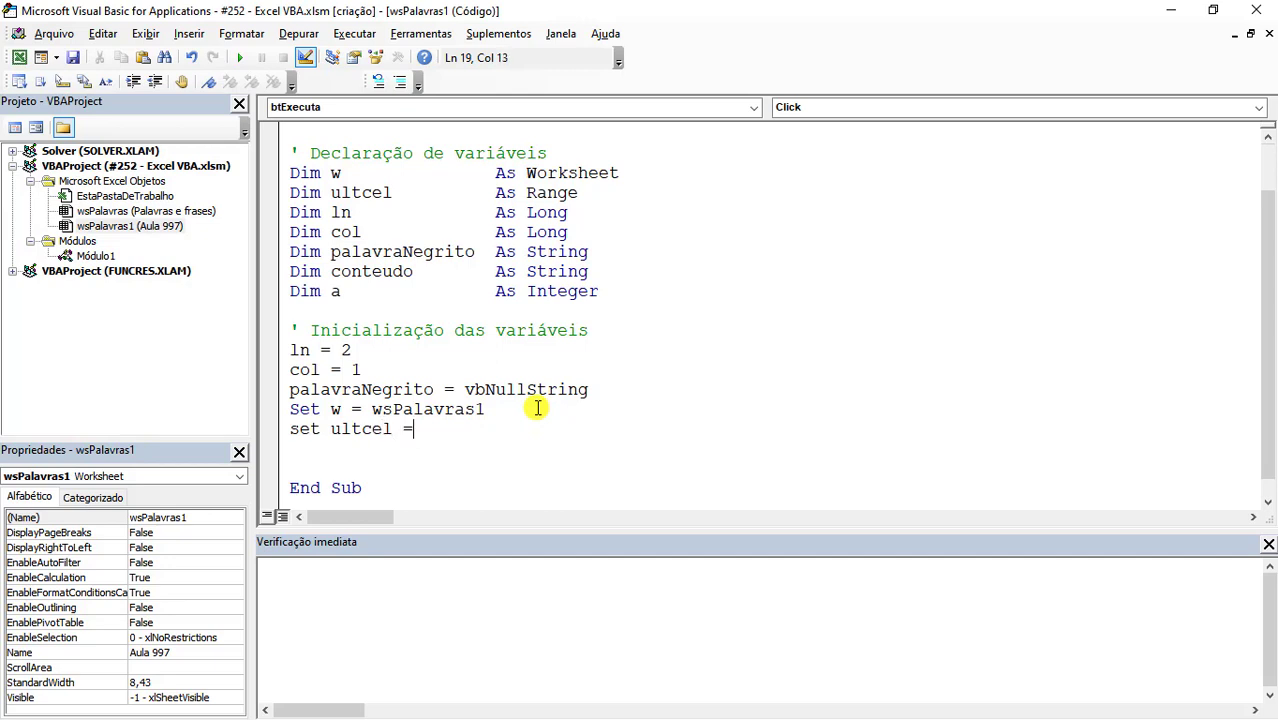
text(w.)
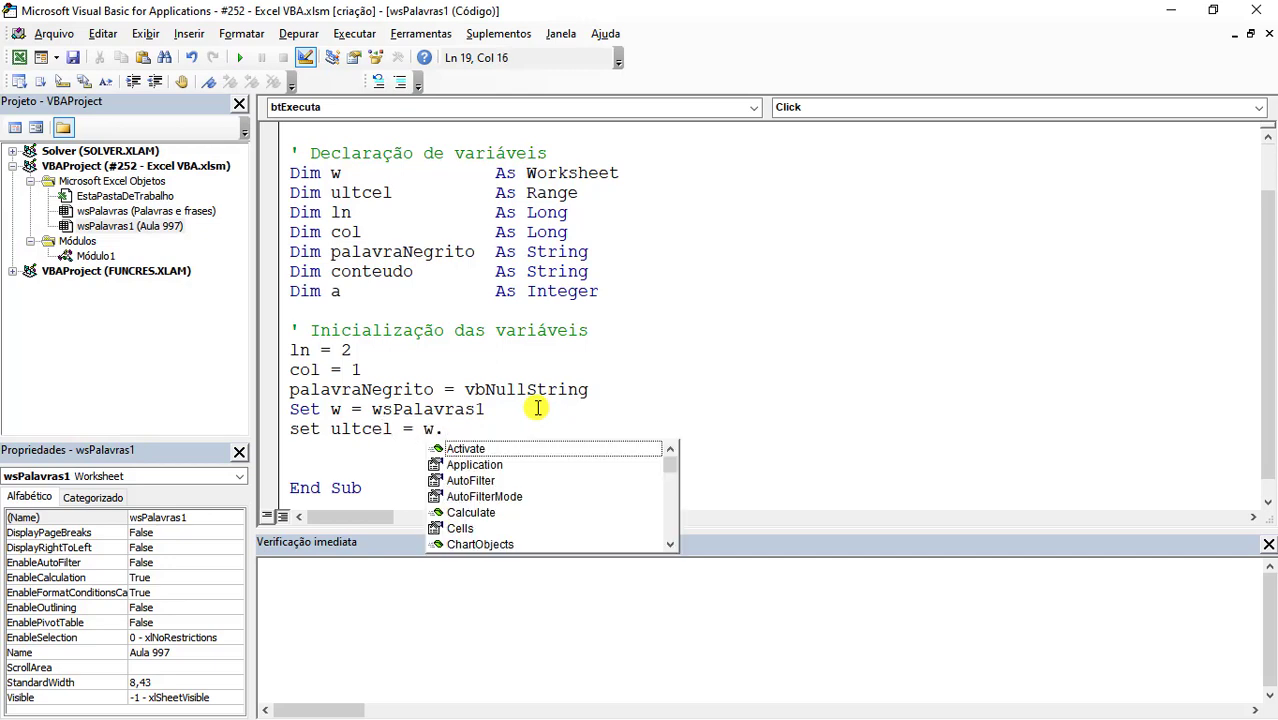
text(cells(w)
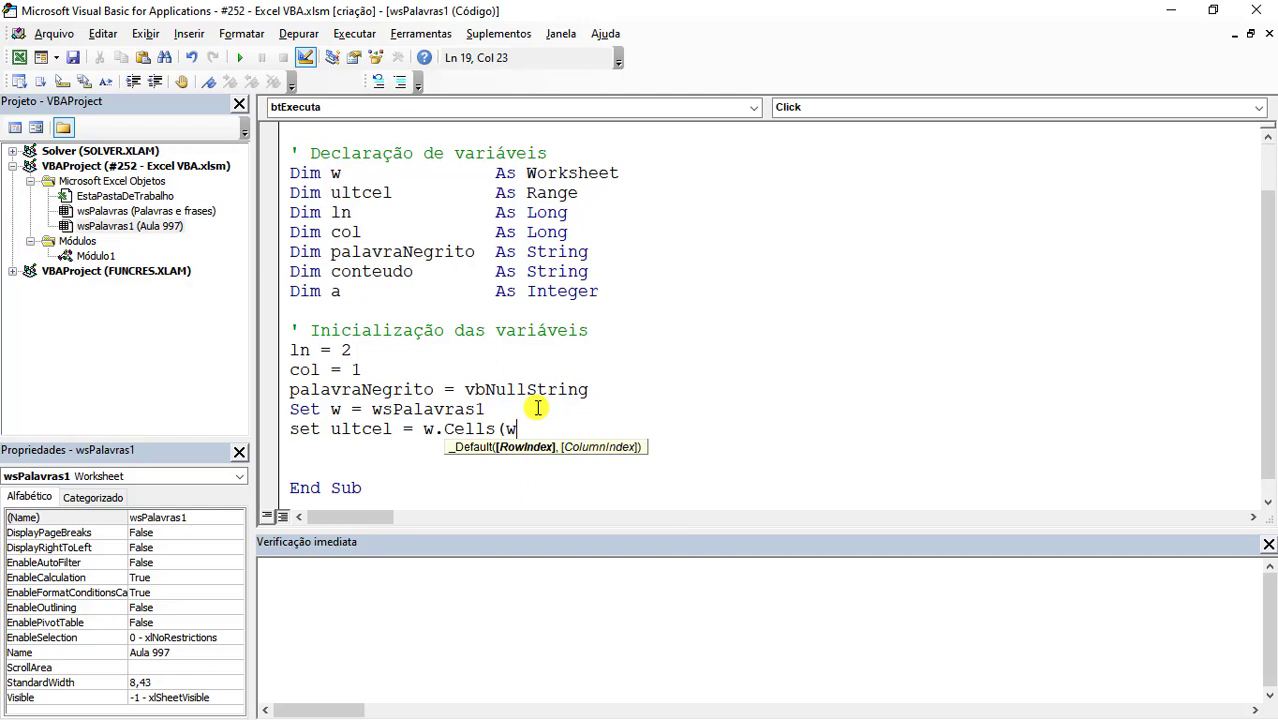
text(.Rows.count)
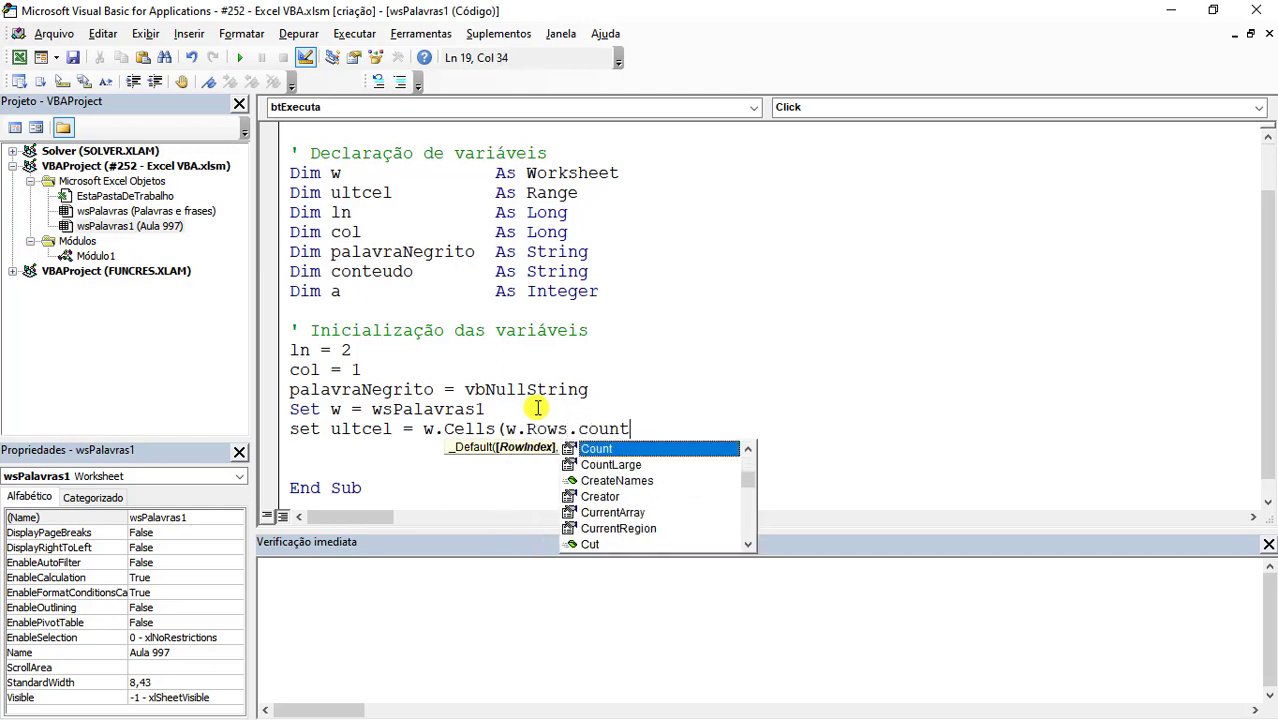
text(,)
text())
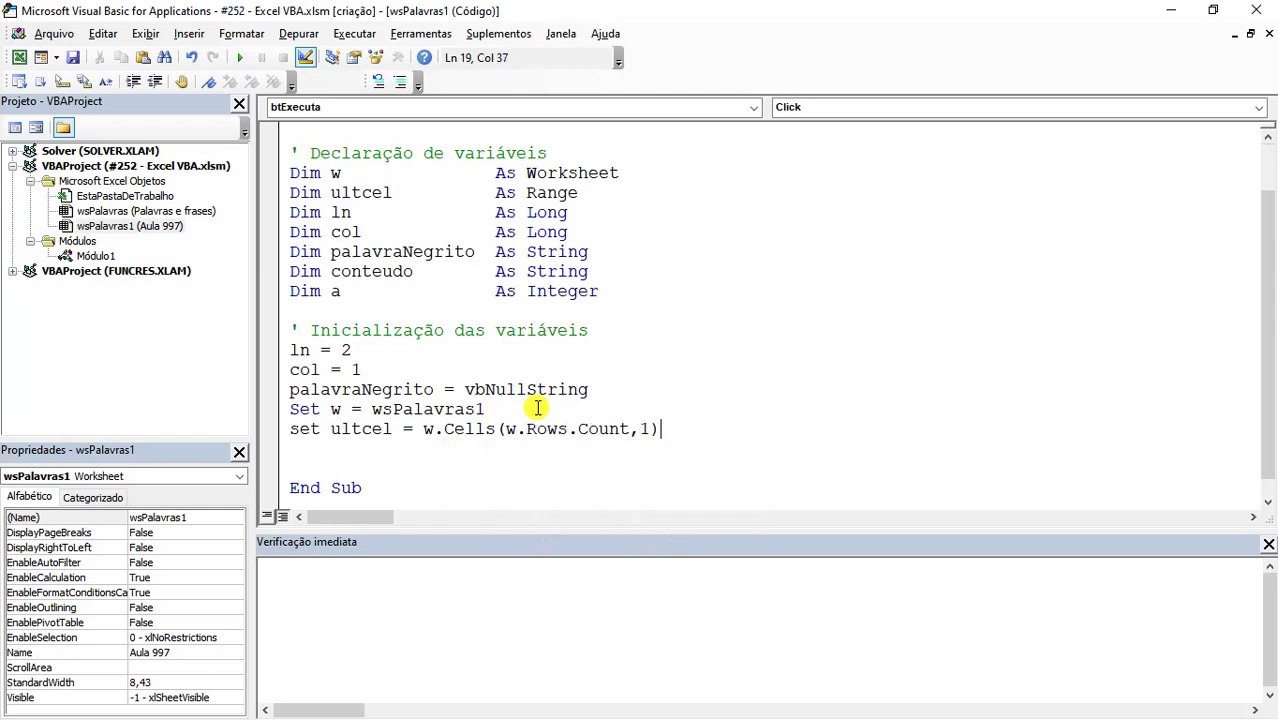
key(BackSpace)
key(BackSpace)
text(c)
text(ol))
text(end(xlup))
key(Return)
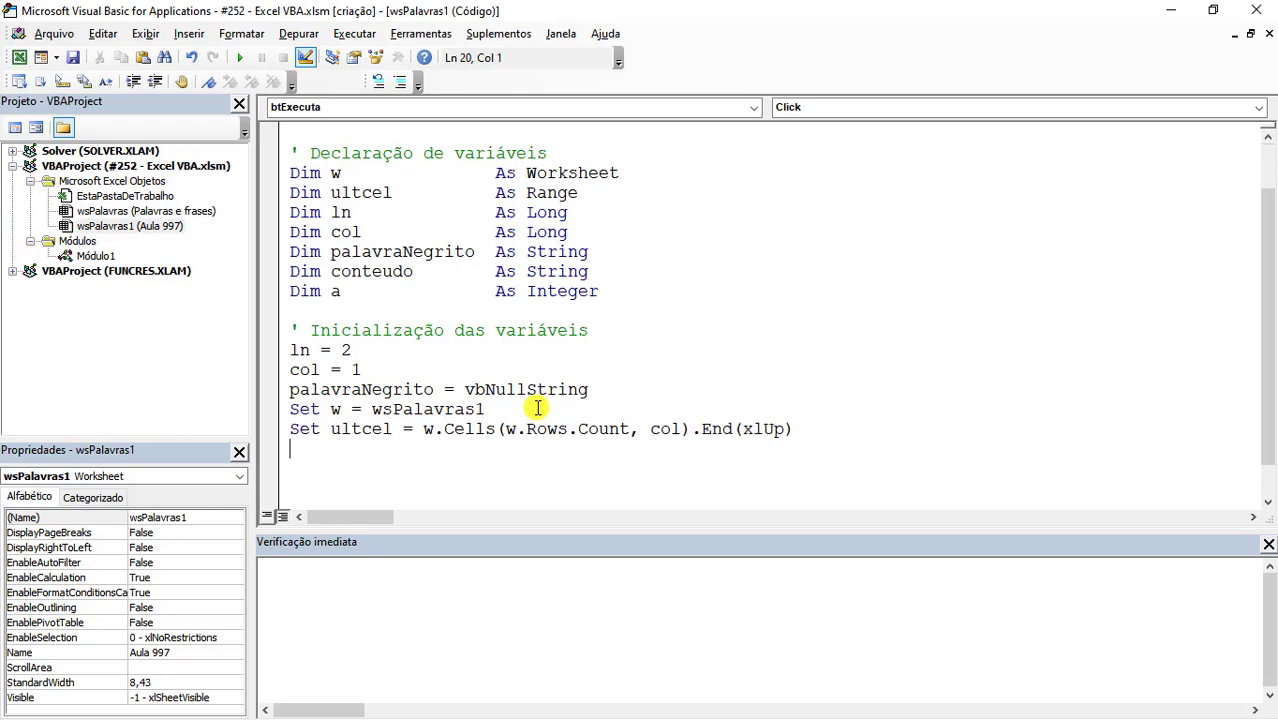
key(Return)
scroll(534, 408, down, 1)
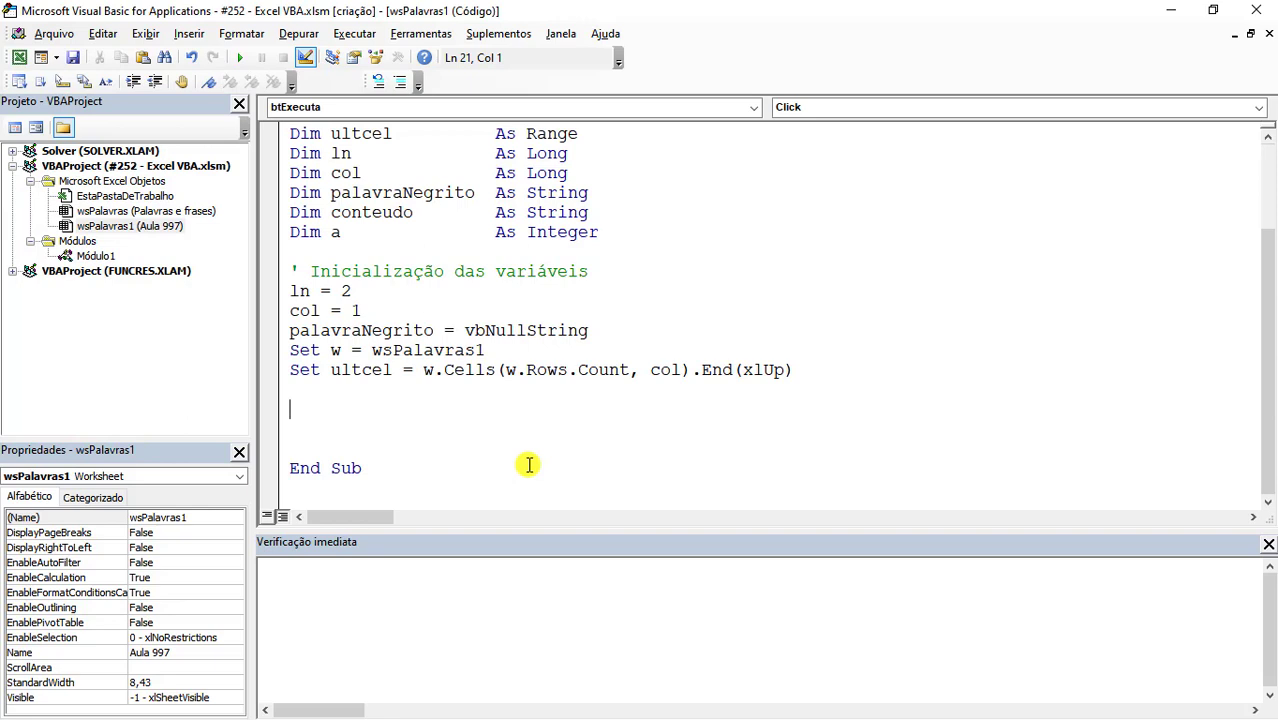
Add the 'Estrutura de repetição' comment and start a Do While ln <= ultcel.Row loop
text(')
text(Estrutura de )
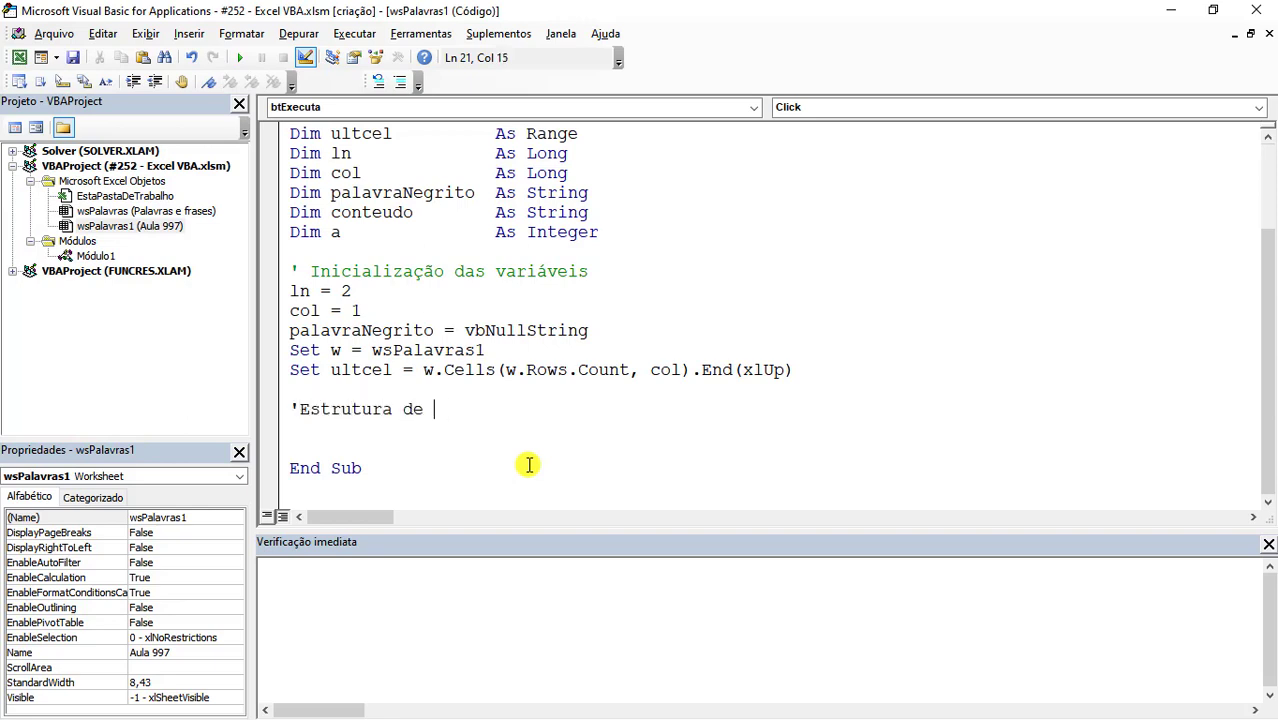
text(repetição)
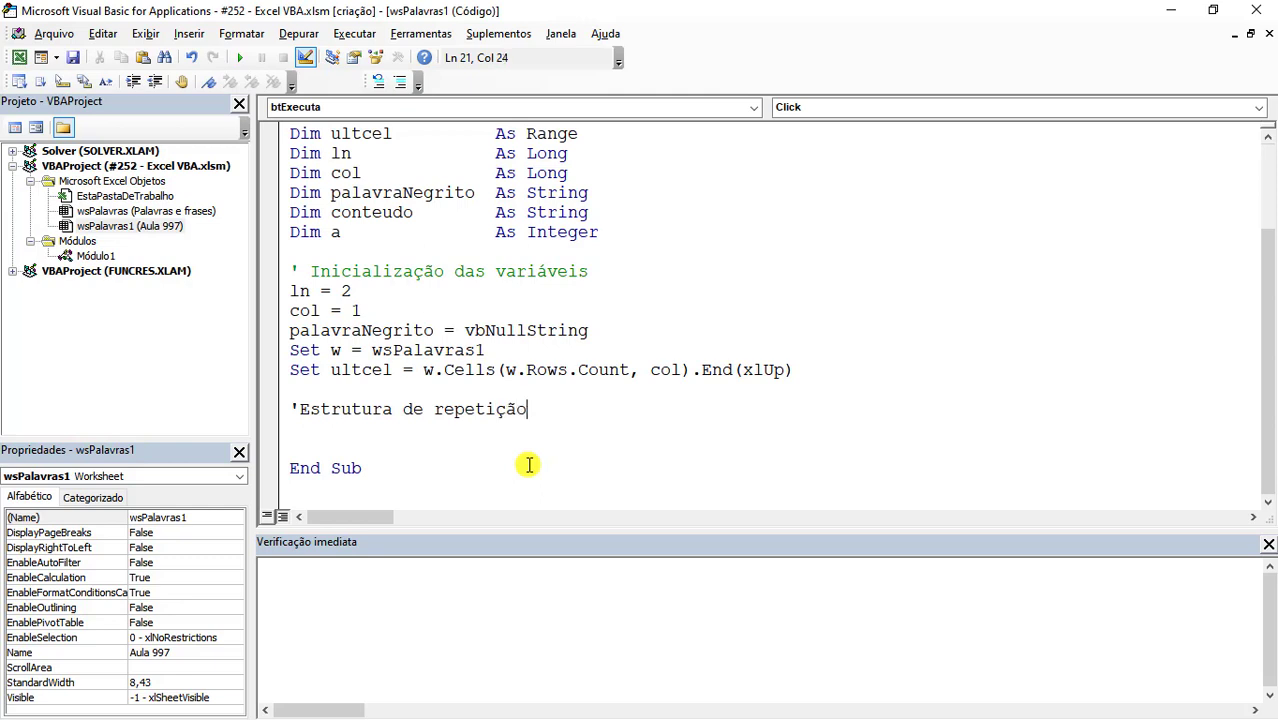
key(Return)
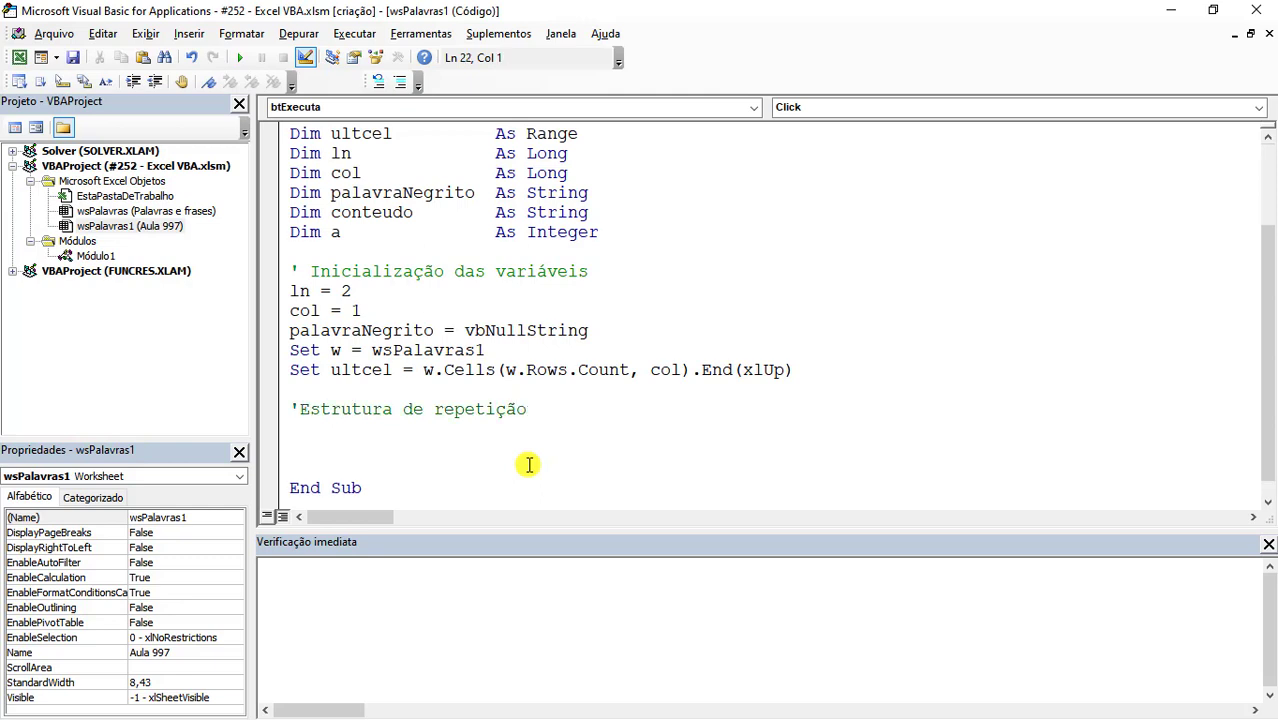
text(do while)
text( ln )
text(<)
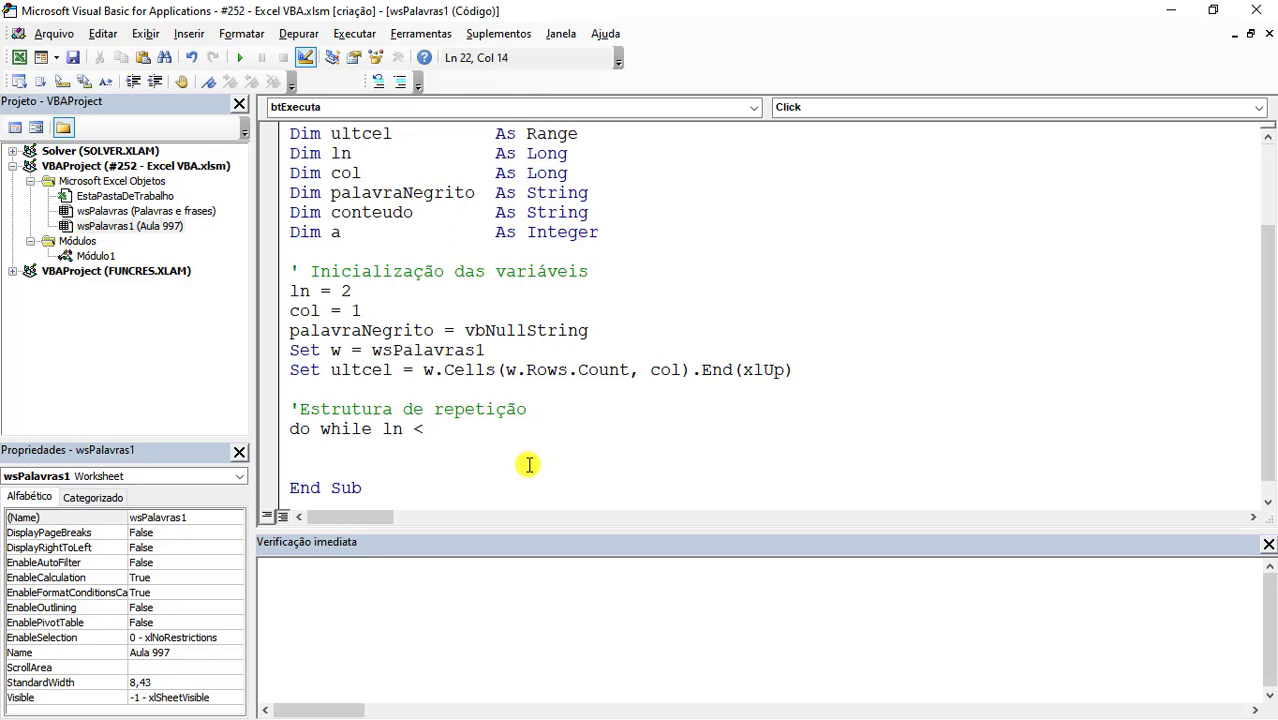
text(= ultce)
text(l.orw)
key(BackSpace)
key(BackSpace)
key(BackSpace)
text(r)
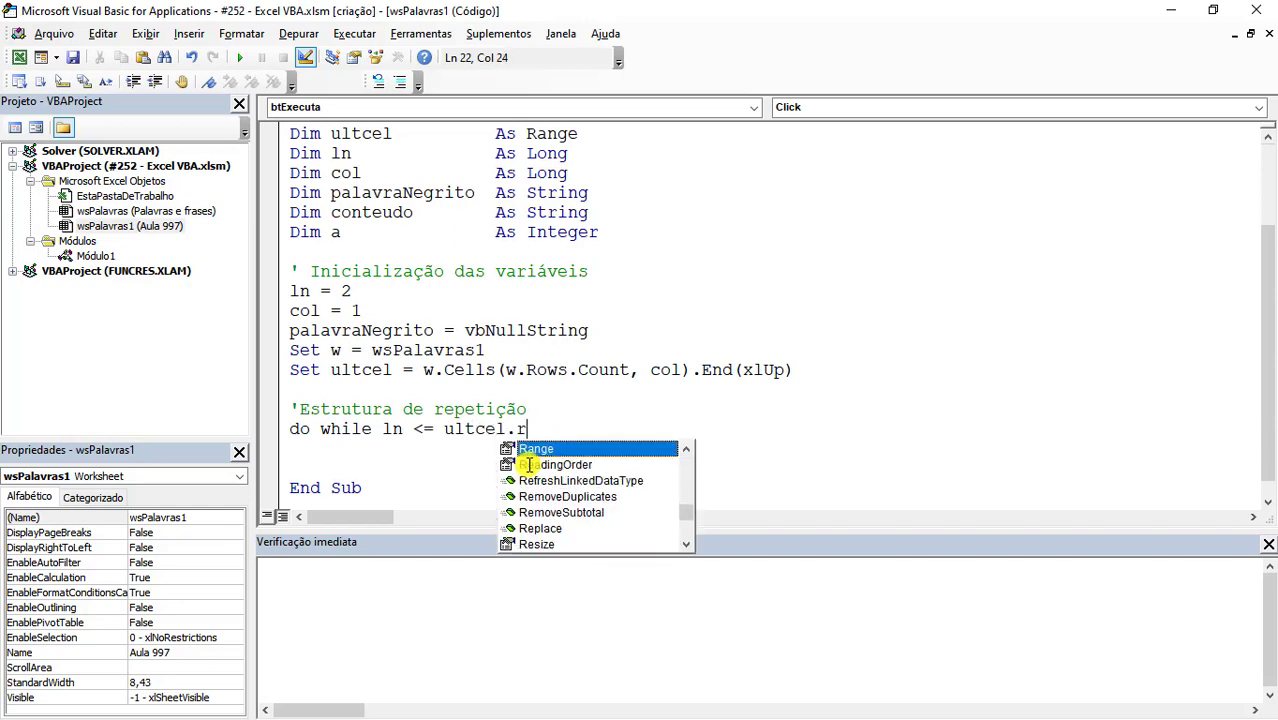
text(ow)
key(Return)
key(Return)
key(Return)
key(Return)
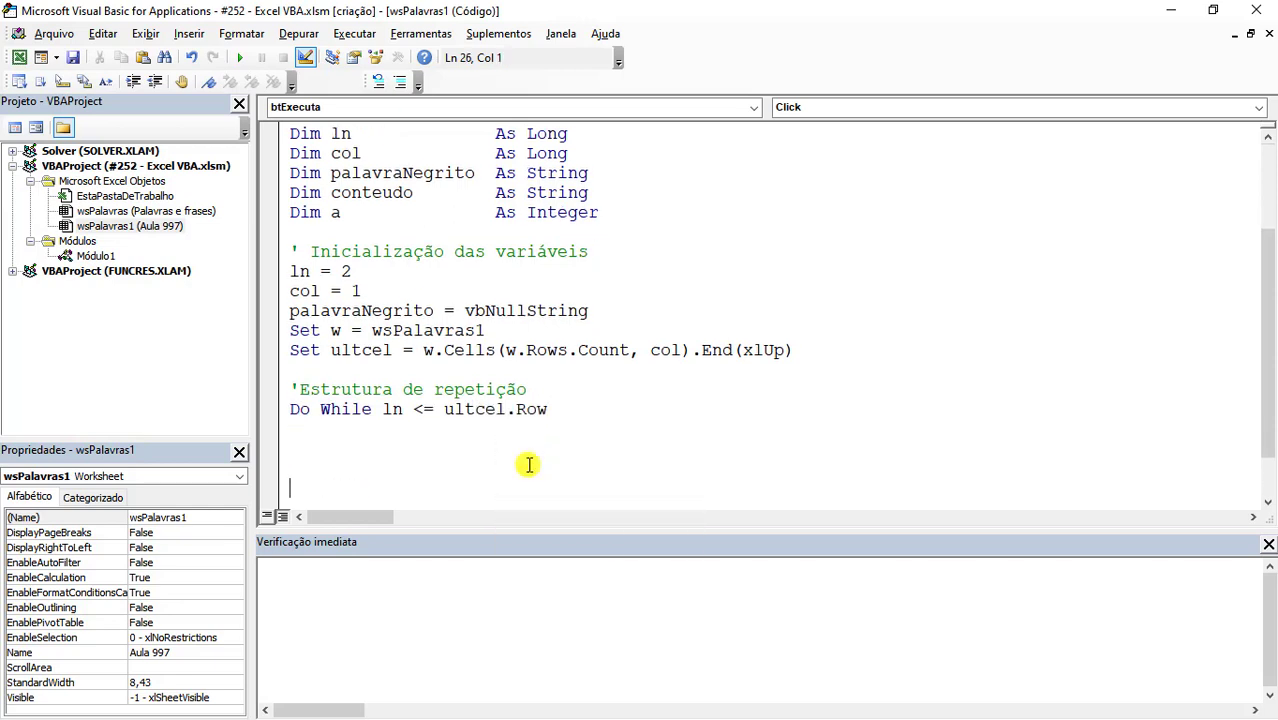
Close the loop with Loop and increment ln = ln + 1 inside it
scroll(529, 464, down, 2)
text(loop)
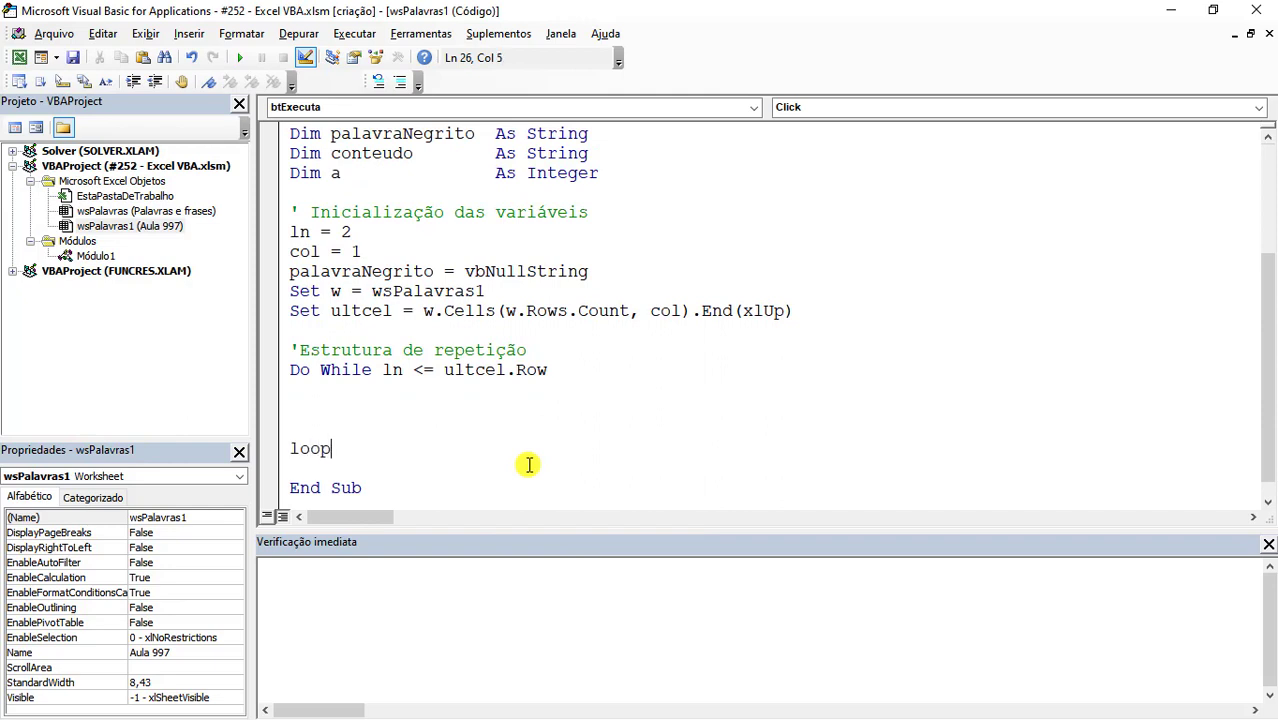
key(Up)
key(Return)
key(Up)
key(Tab)
text(ln )
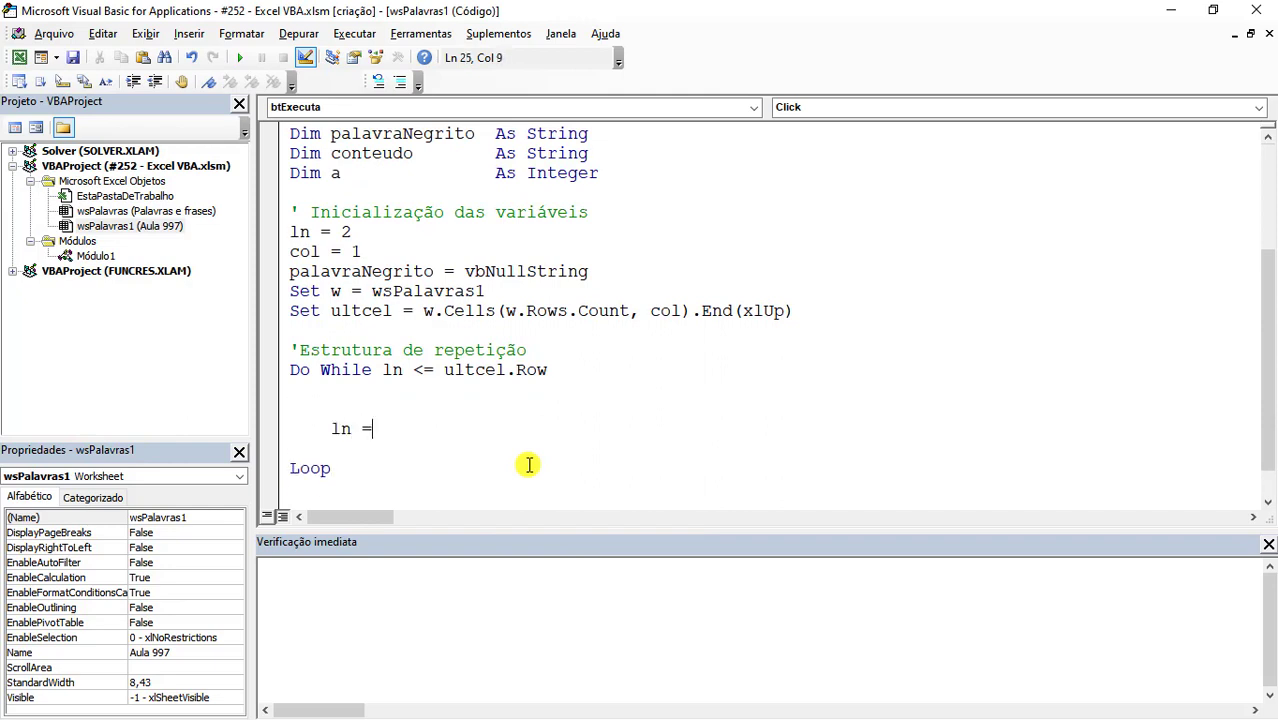
text(  ln + 1)
Insert the 'Capturar o valor da célula' comment and begin a conteudo = w.Cells(ln, col) line
key(Up)
key(Up)
key(Return)
key(Tab)
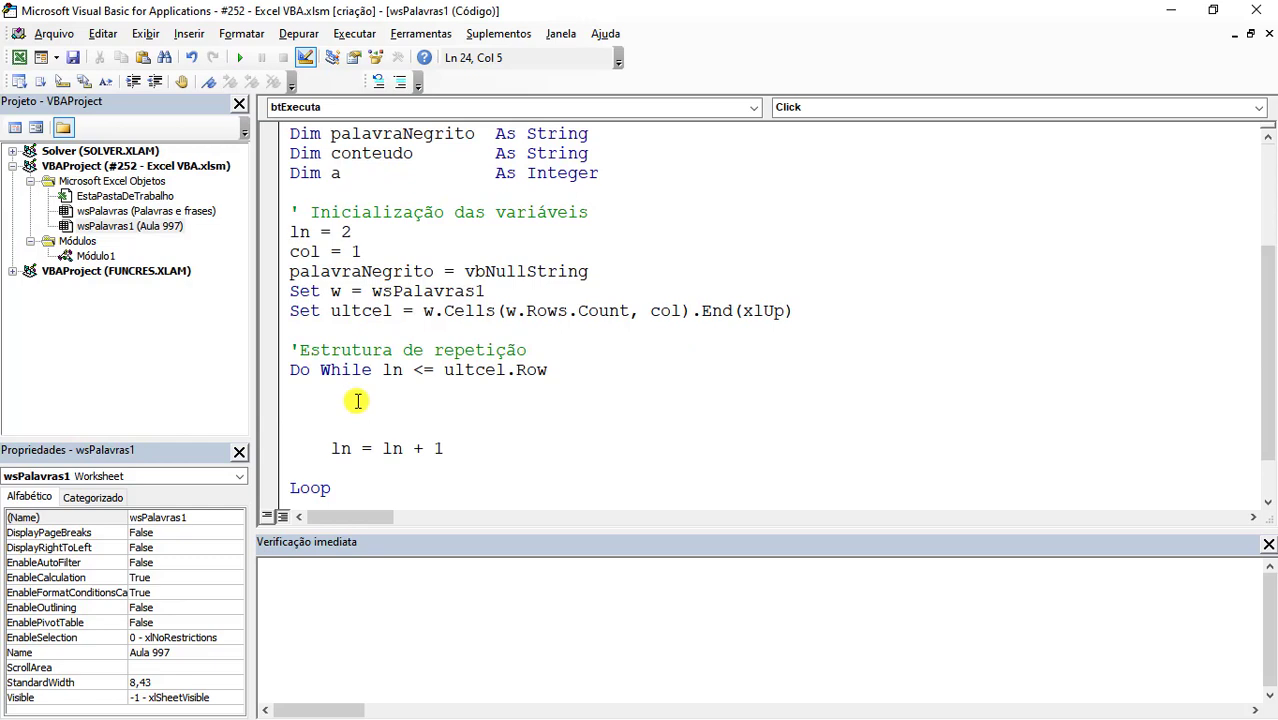
text(Captura )
text(r o valor da )
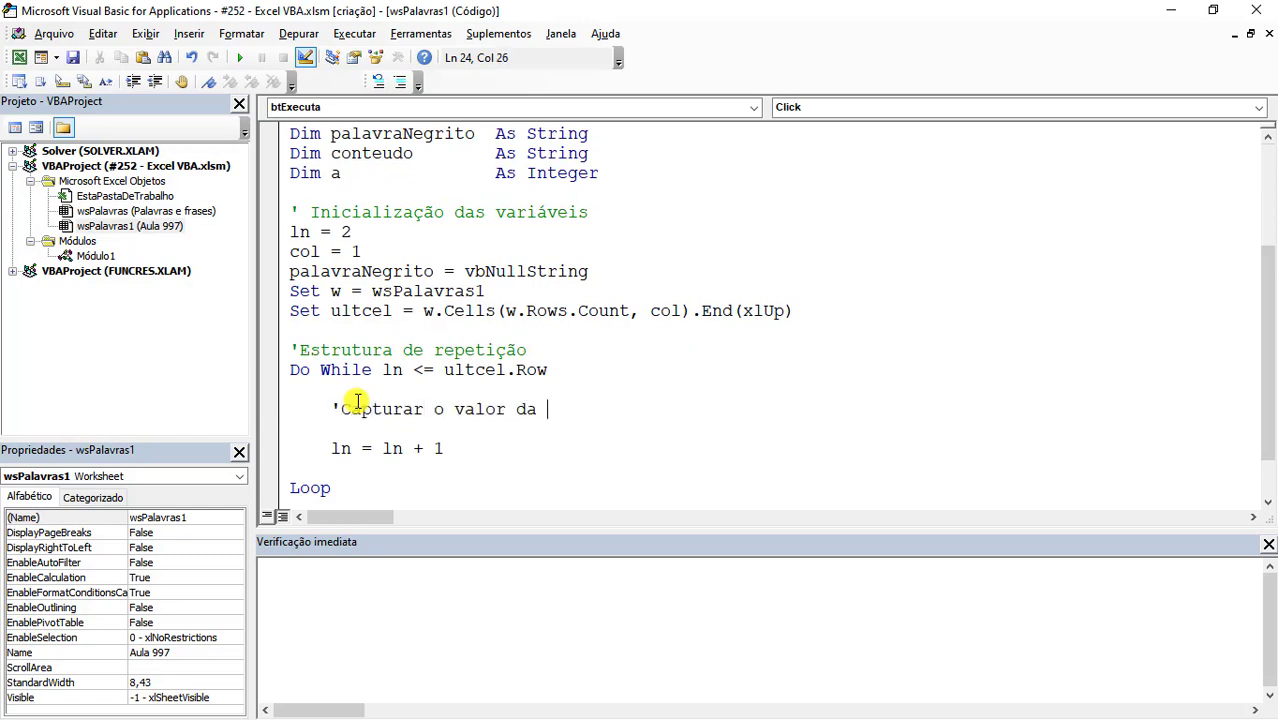
text(célula)
key(Return)
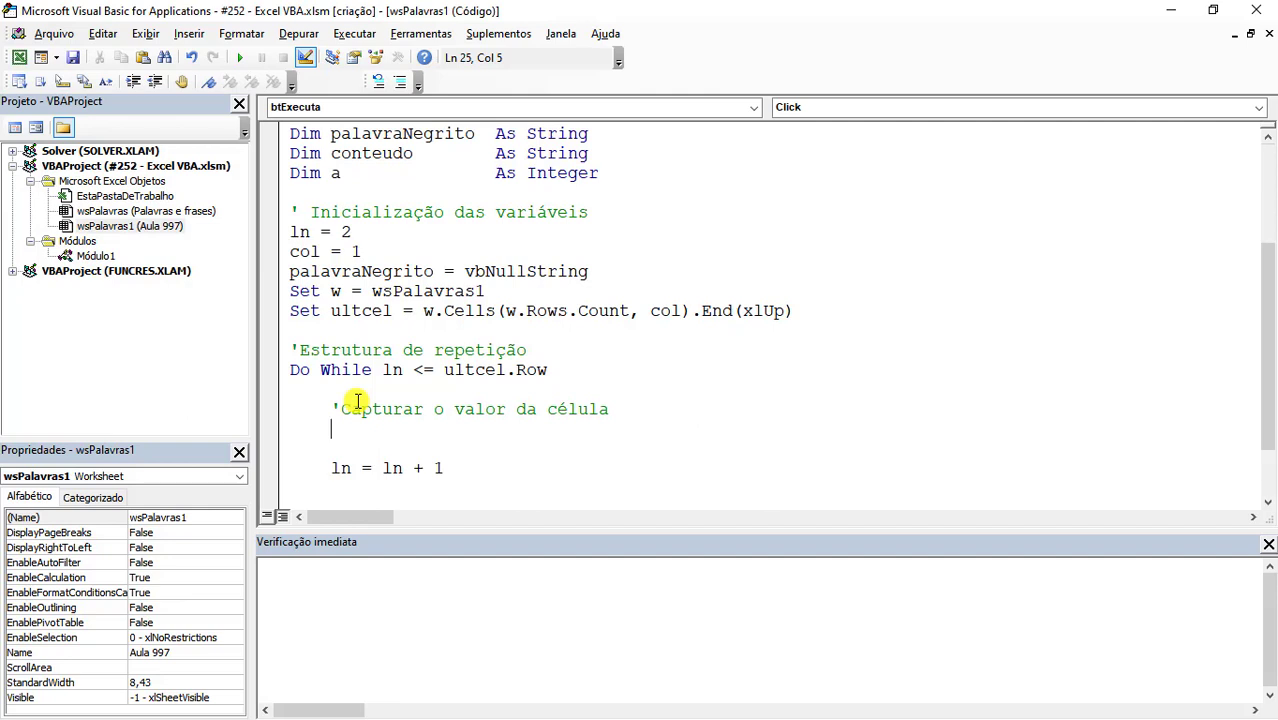
text(conteudo)
text(= w.)
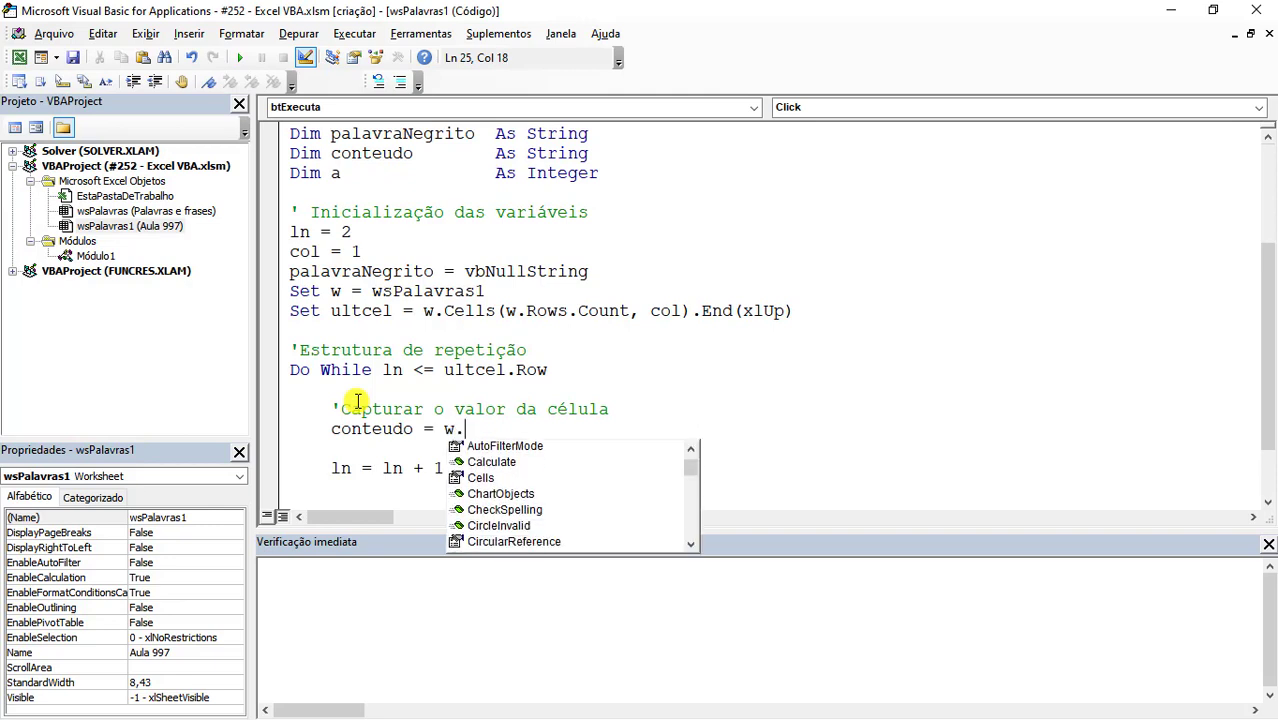
text(cells(ln, col)
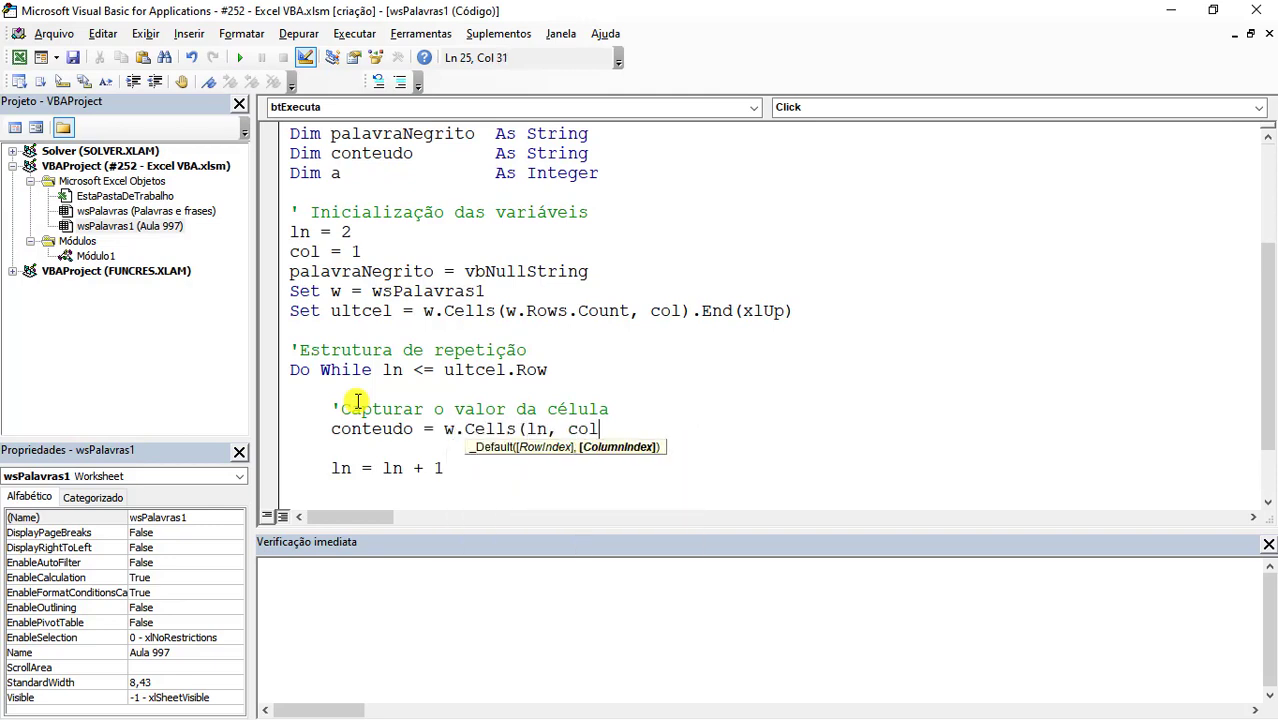
text(va)
Complete the assignment conteudo = w.Cells(ln, col).Value
key(BackSpace)
key(BackSpace)
text().)
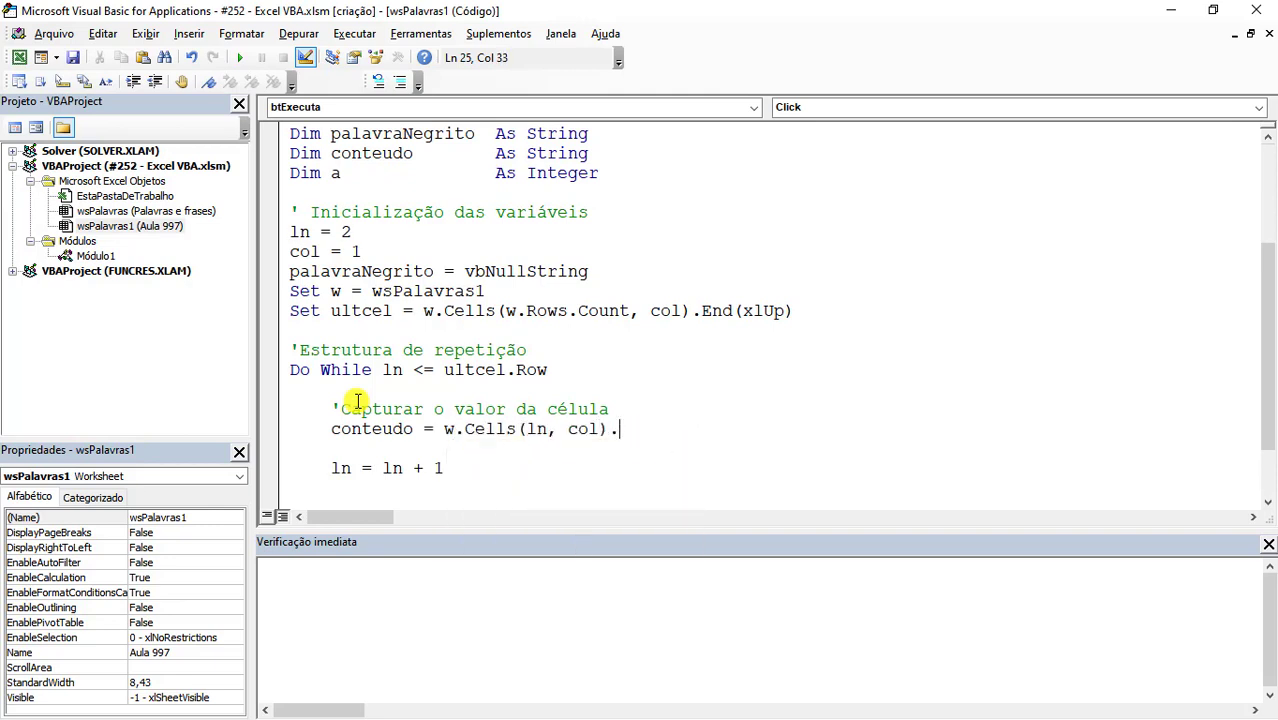
text(Value)
key(Return)
key(Return)
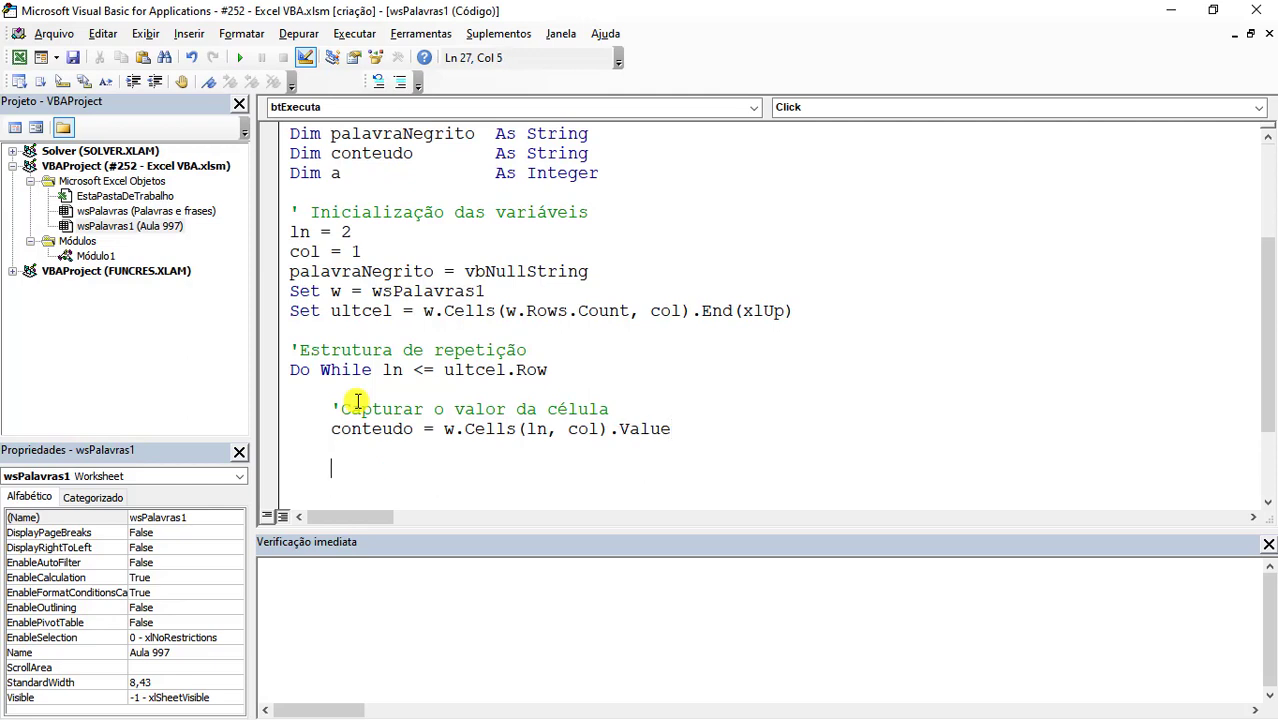
scroll(365, 425, down, 2)
double_click(362, 311)
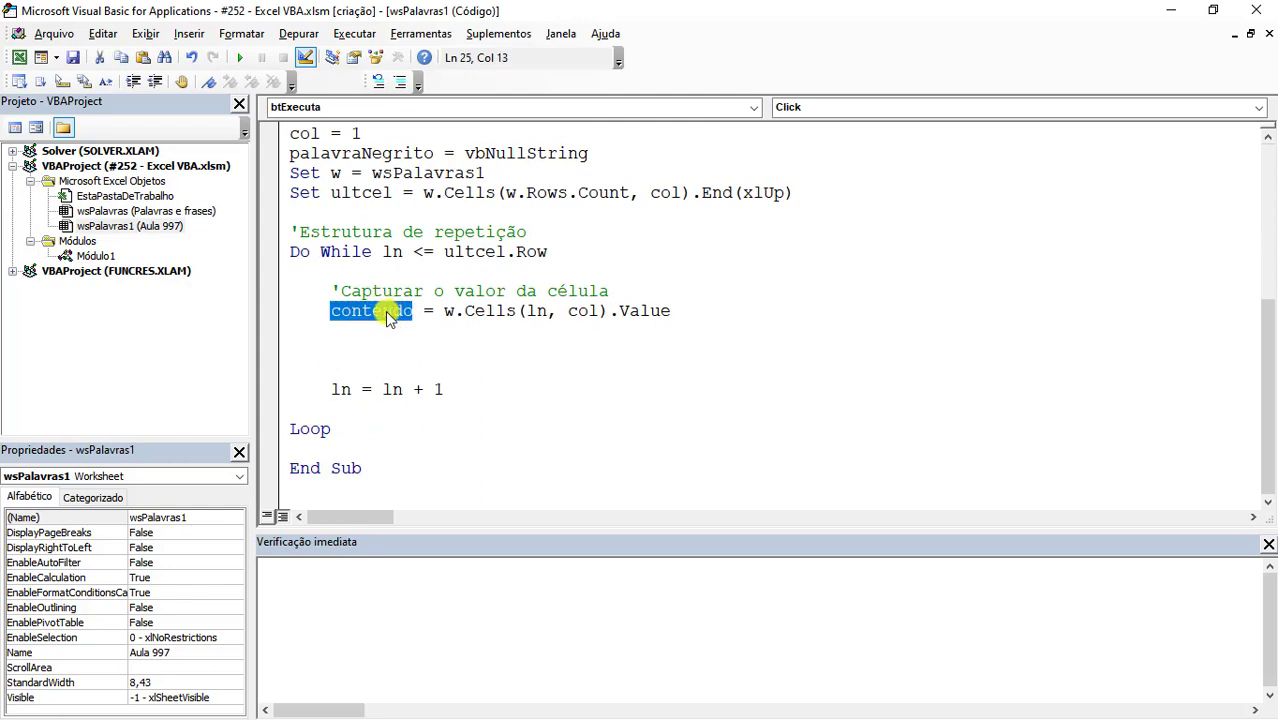
click(330, 334)
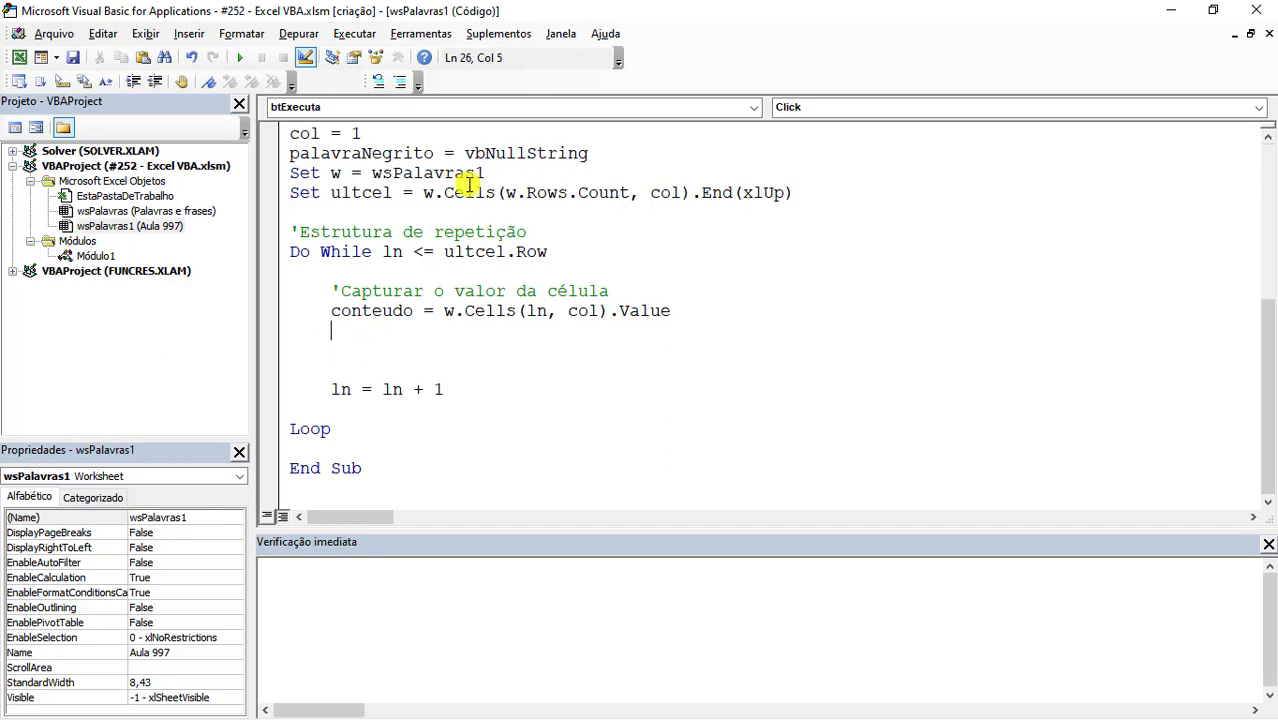
Add a For a = 1 To Len(conteudo) … Next a loop with an indented empty body, then return to Excel
key(Return)
text(for)
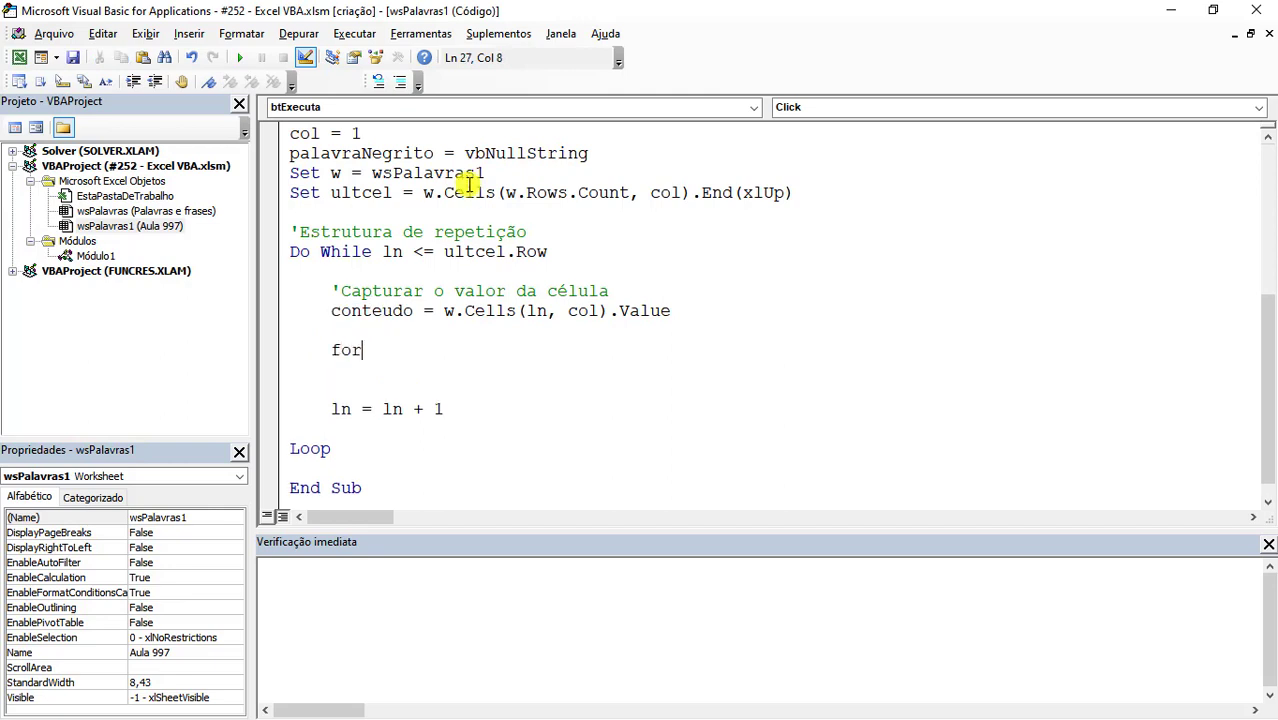
text( a )
text( = 1 to )
text(len()
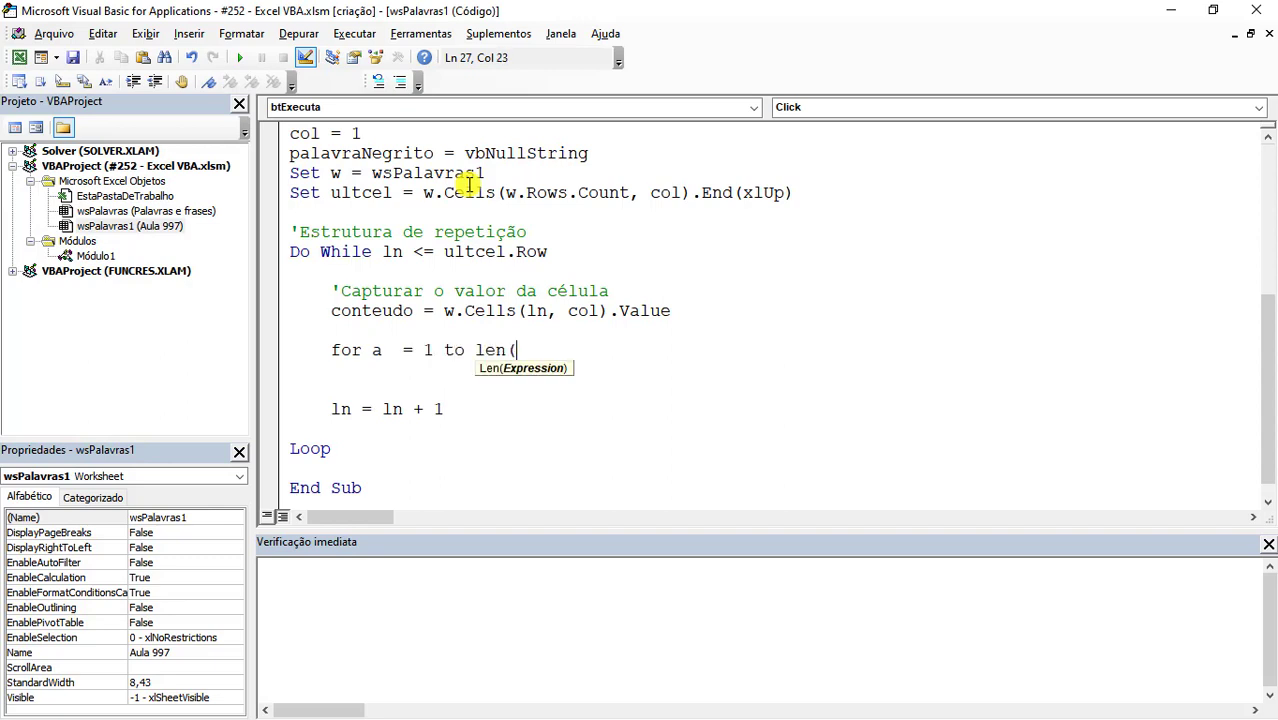
text(w.)
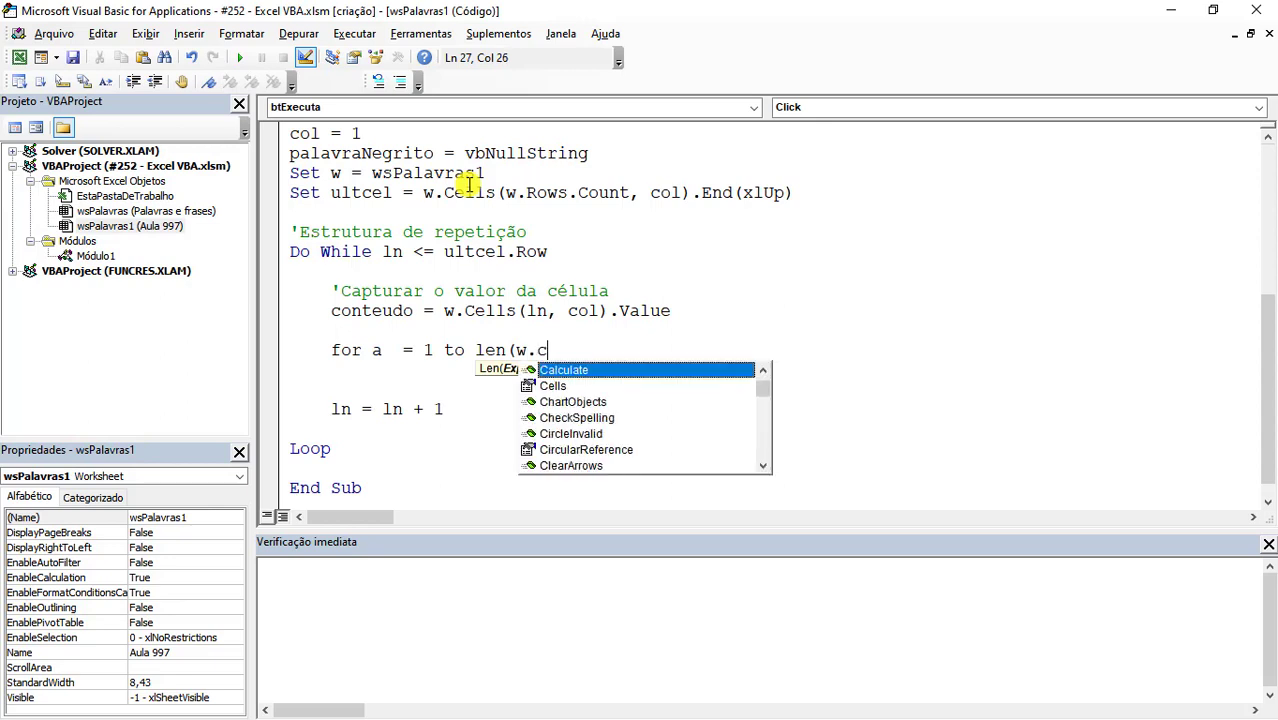
text(cells()
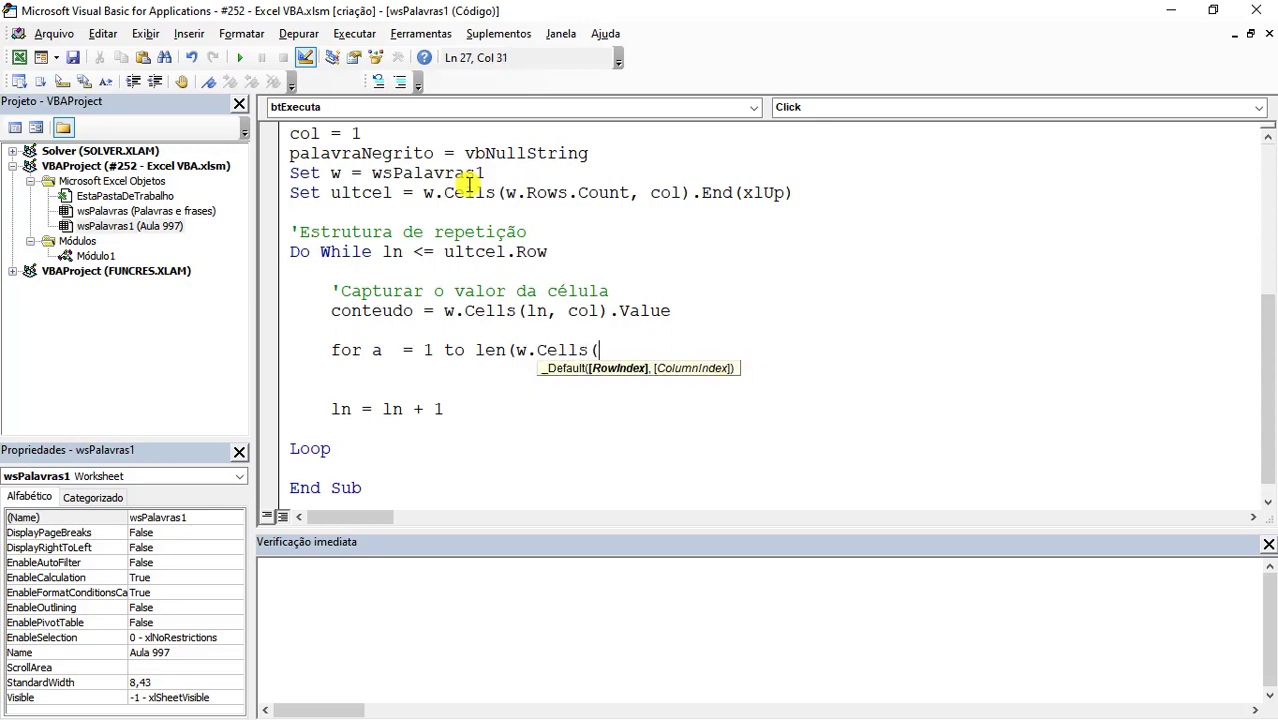
text(ln, col)
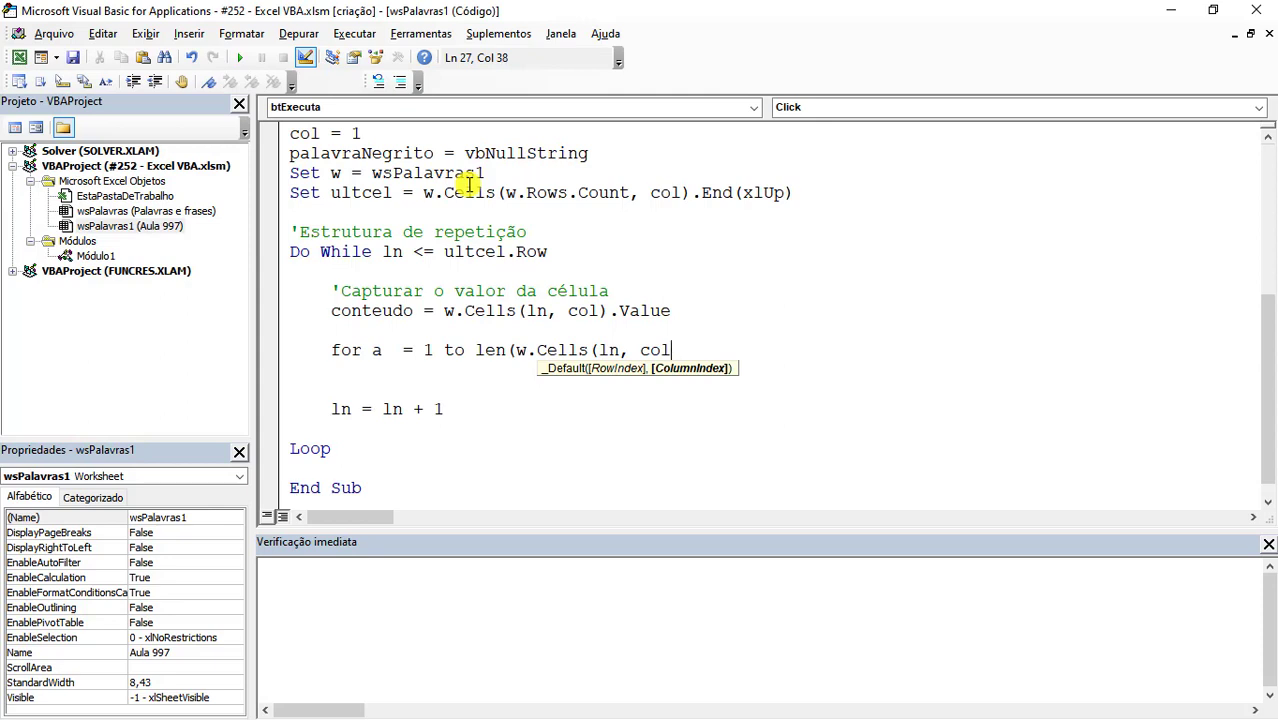
key(BackSpace)
key(BackSpace)
key(BackSpace)
key(BackSpace)
key(BackSpace)
key(BackSpace)
text(conteud)
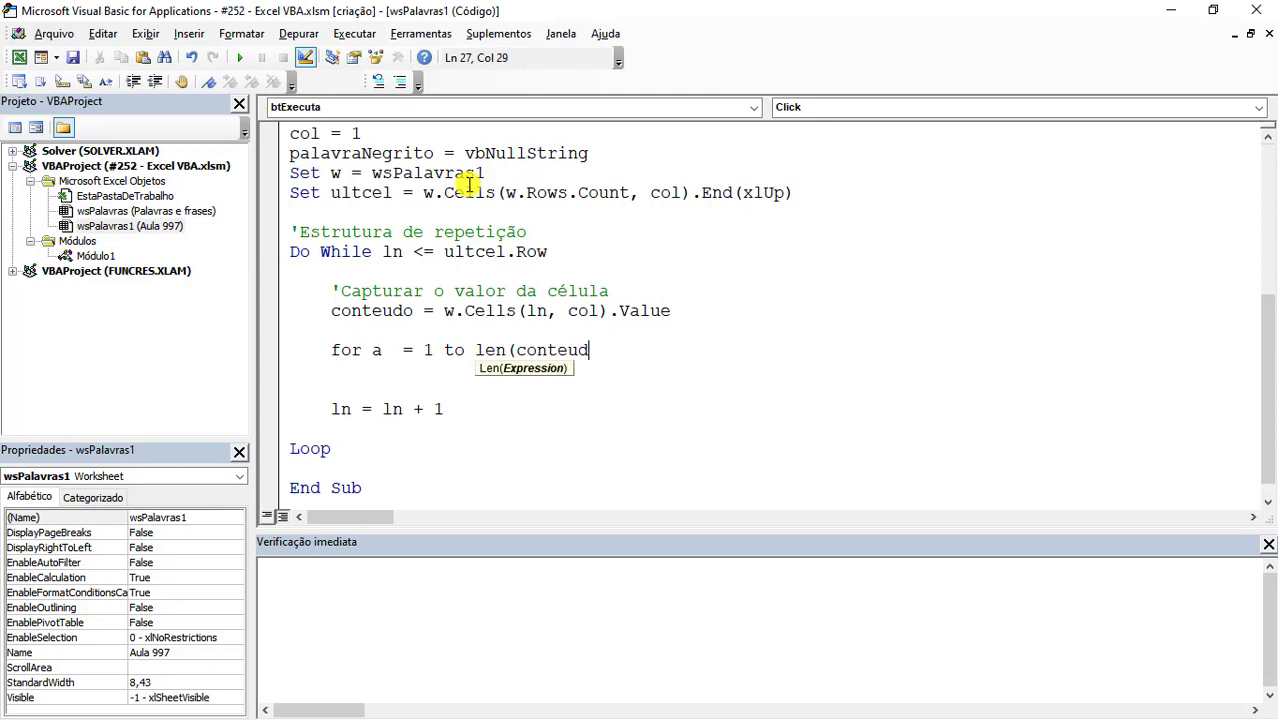
text(o))
key(Return)
key(Return)
key(Return)
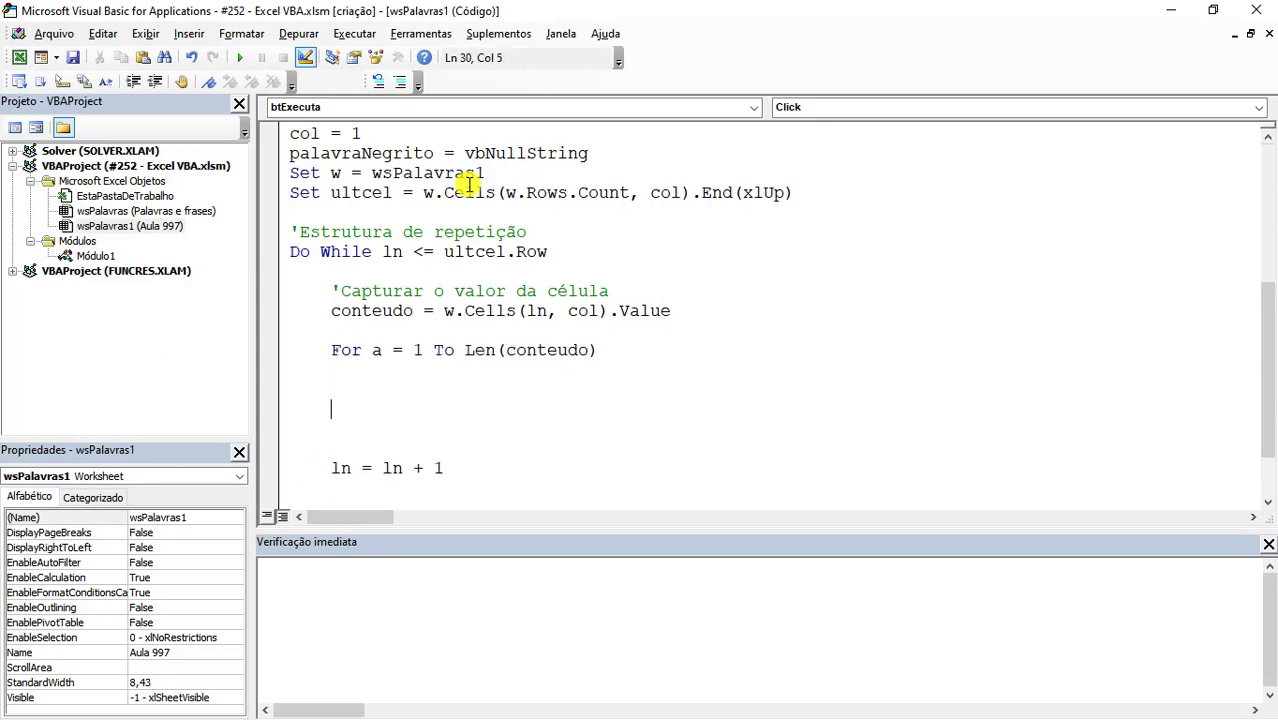
text(next a)
key(Down)
key(Delete)
key(Up)
key(Up)
key(Tab)
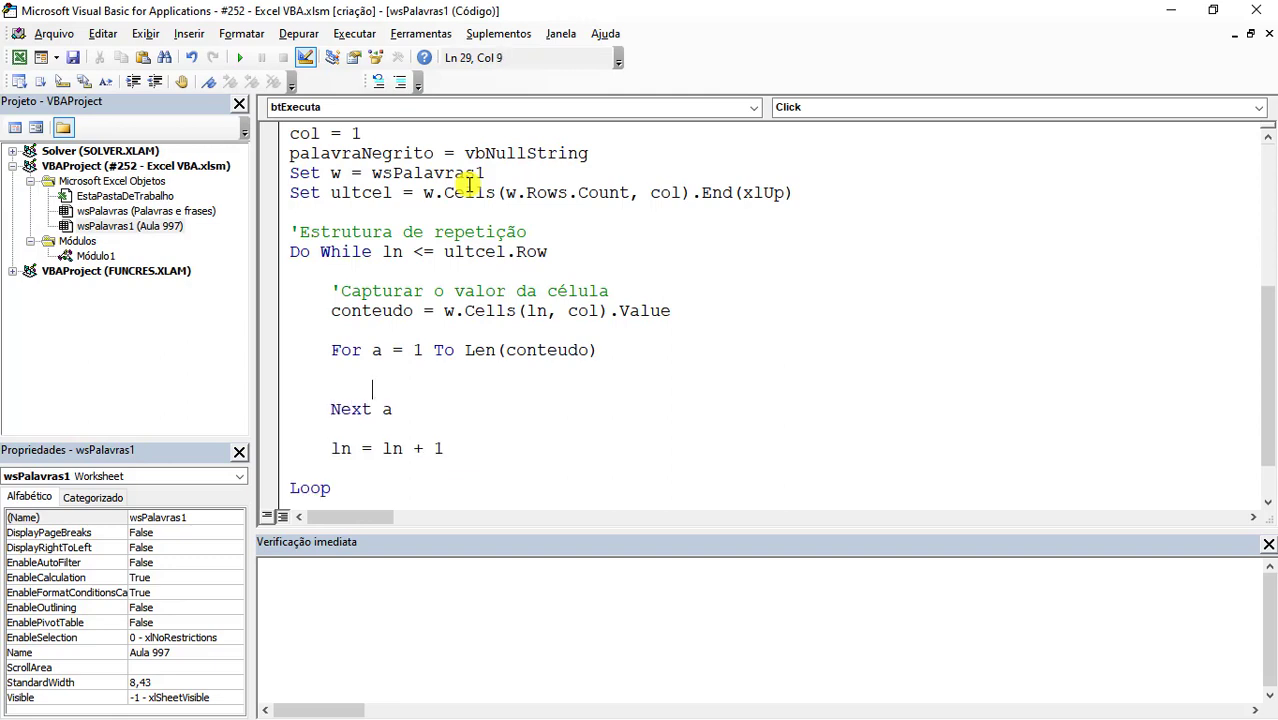
key(Return)
key(Up)
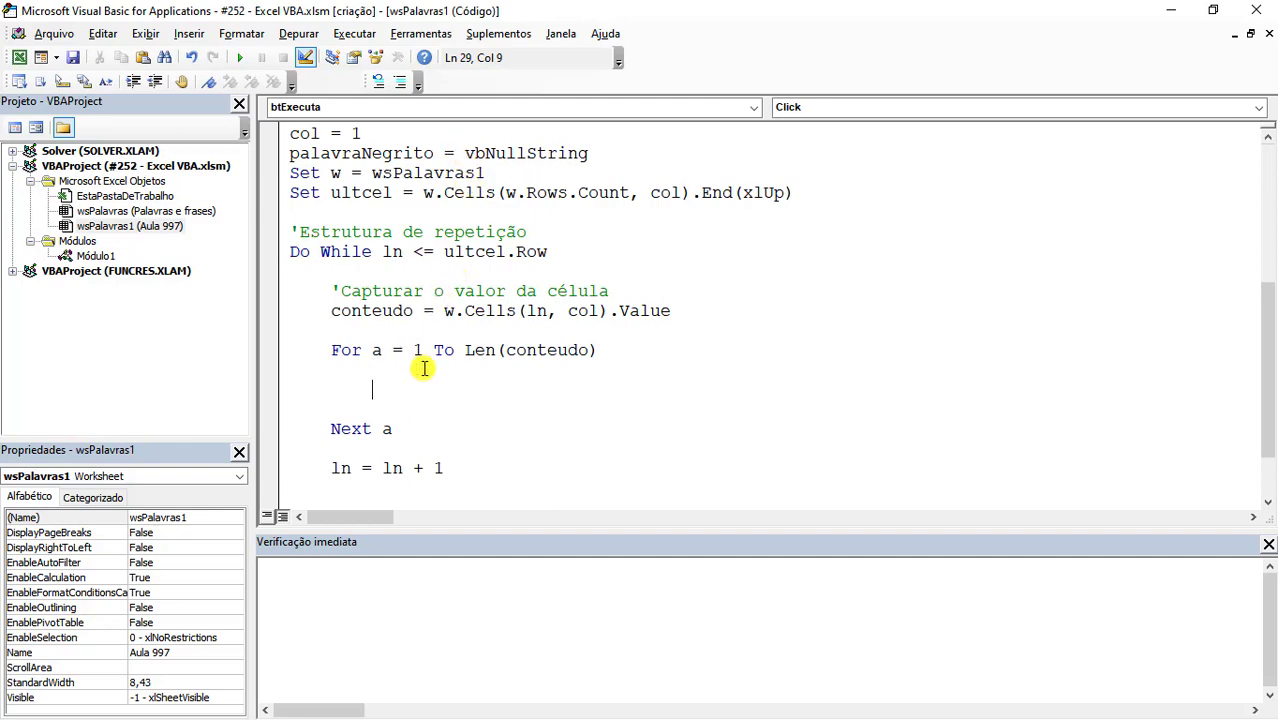
key(alt+F11)
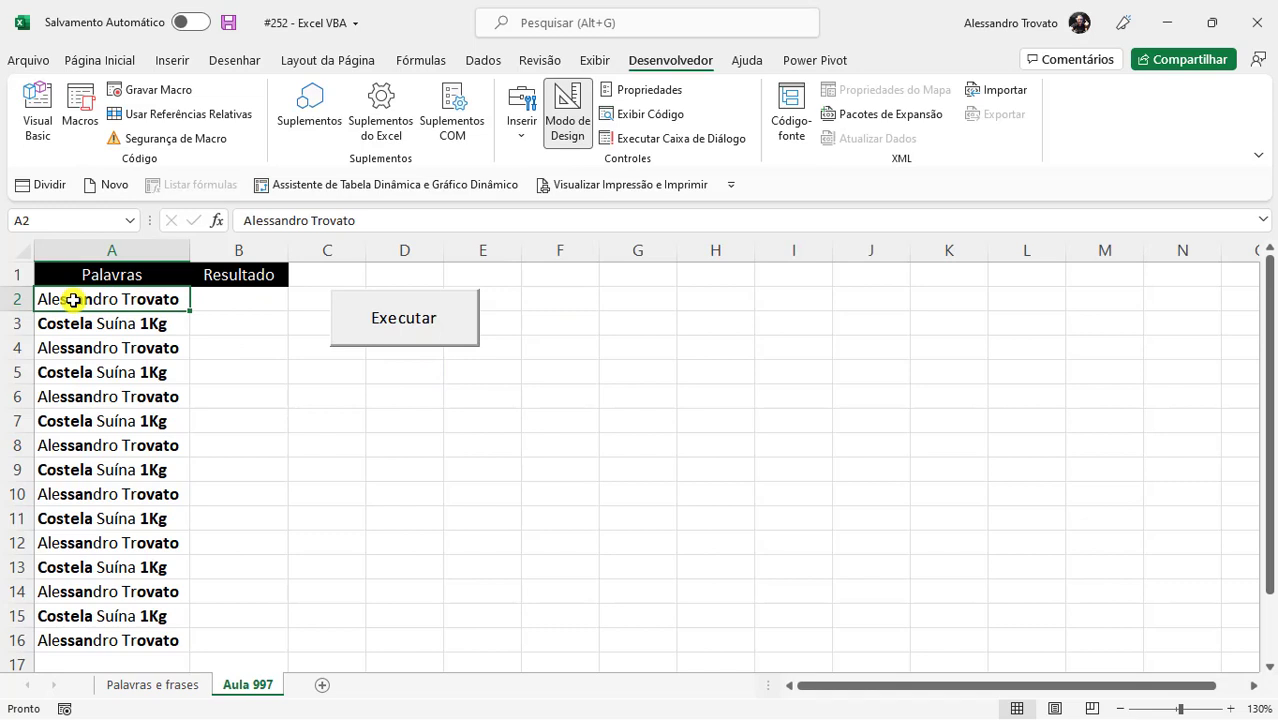
Check which characters of cell A2's text are bold, then go back to the VBA editor
key(F2)
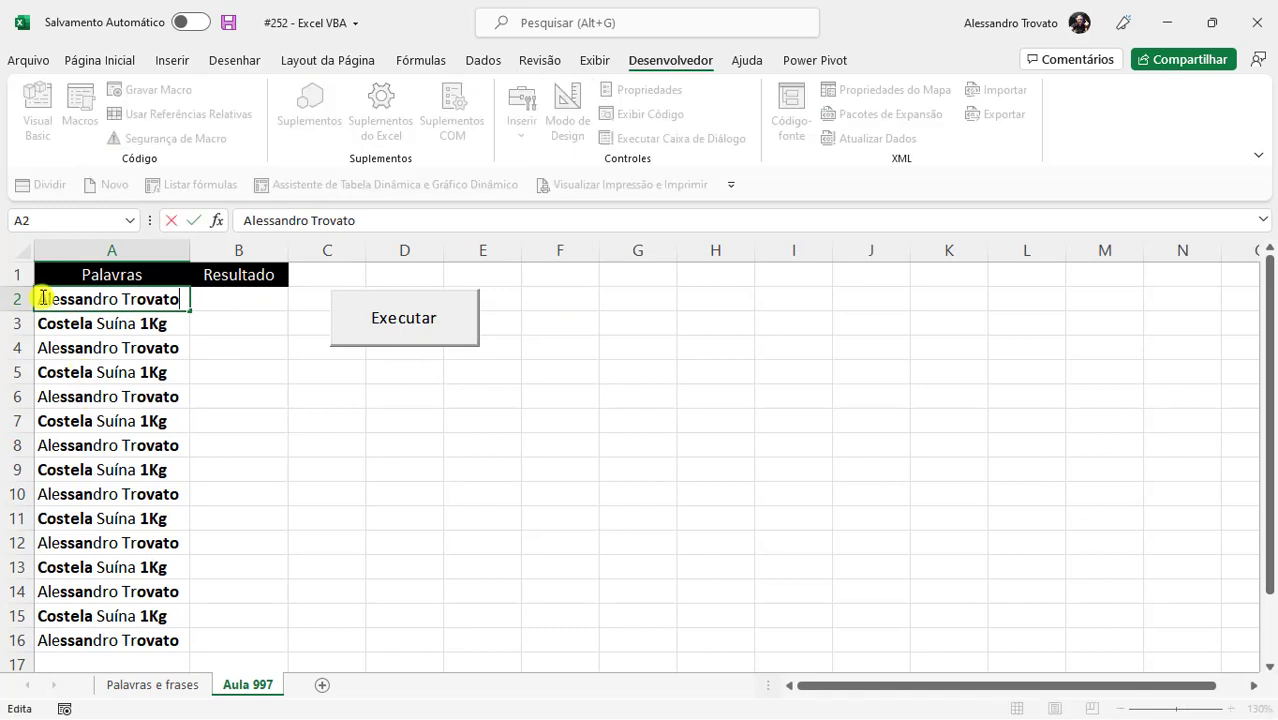
drag(40, 299, 75, 305)
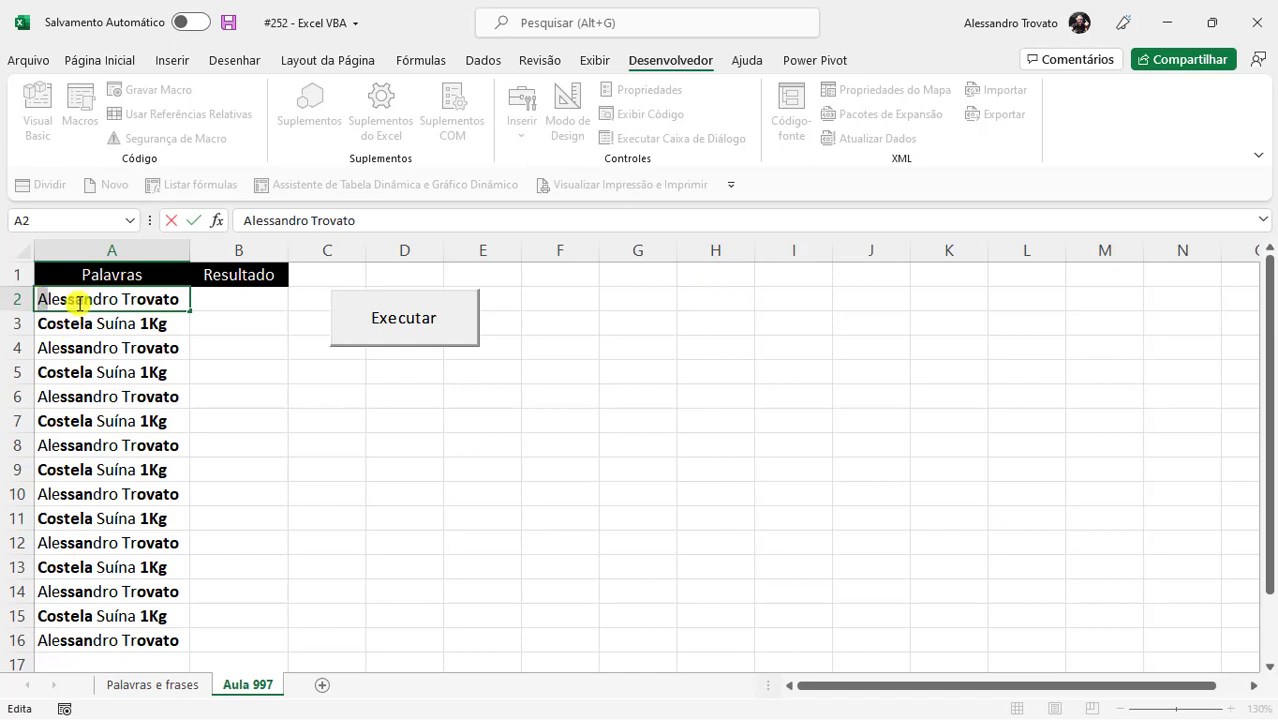
key(Escape)
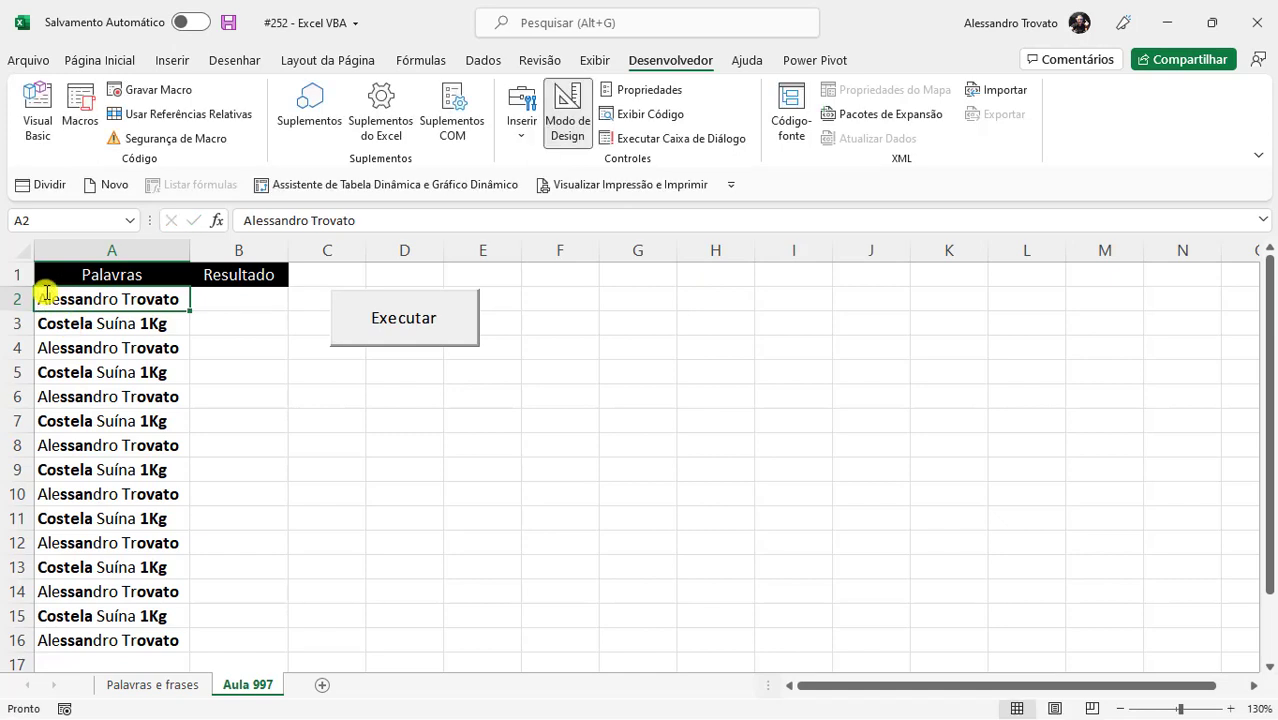
key(alt+F11)
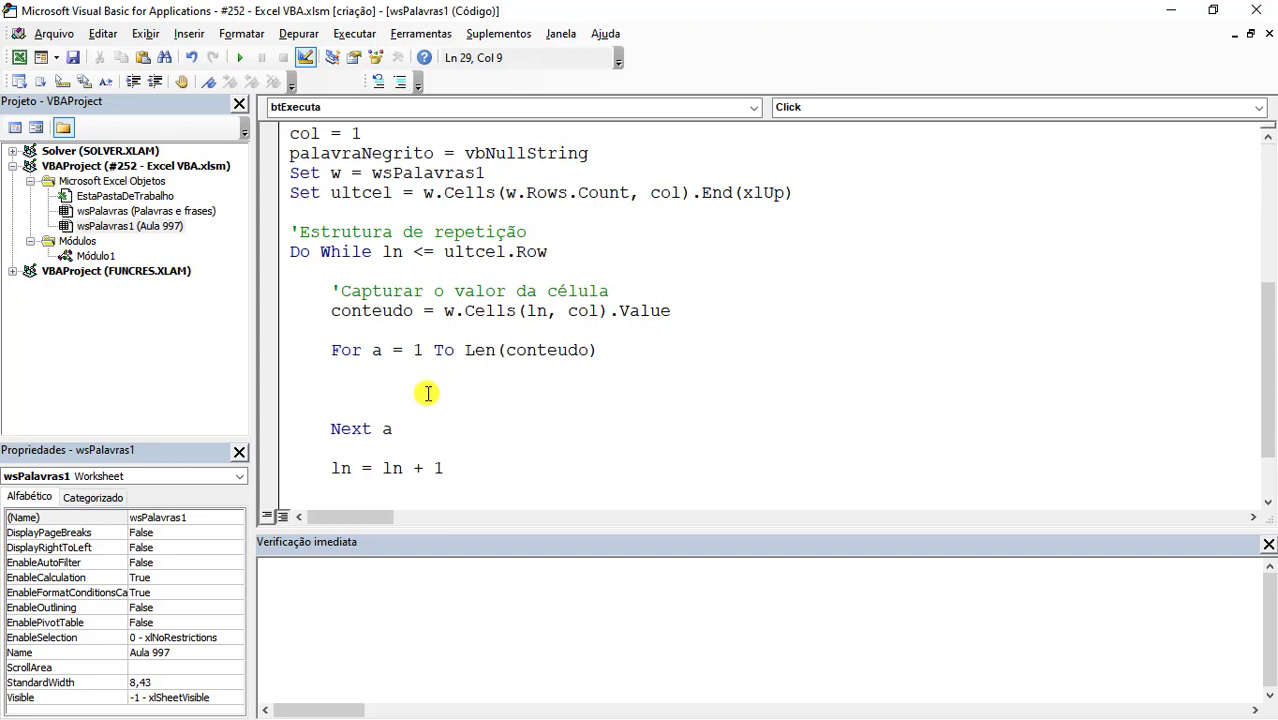
Write a mid(conteudo, a, 1).font.bold line in the For loop, then delete it
text(mid)
text((cont)
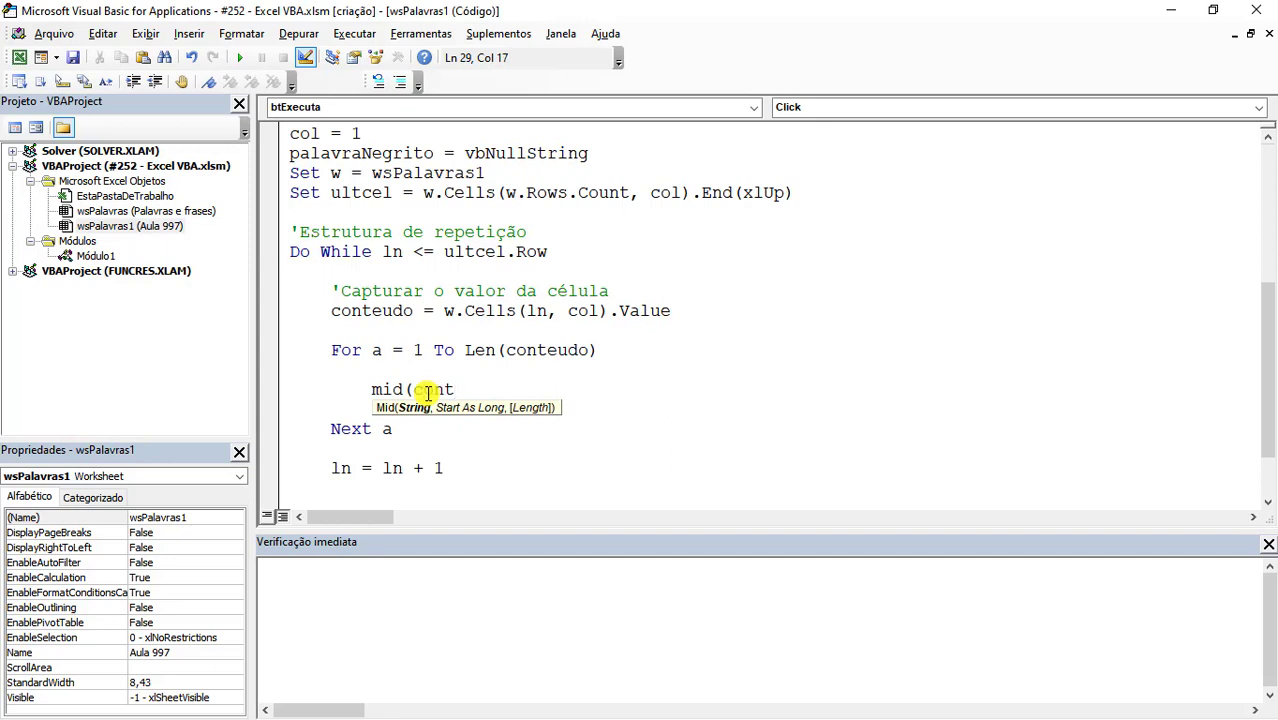
text(eudo, a)
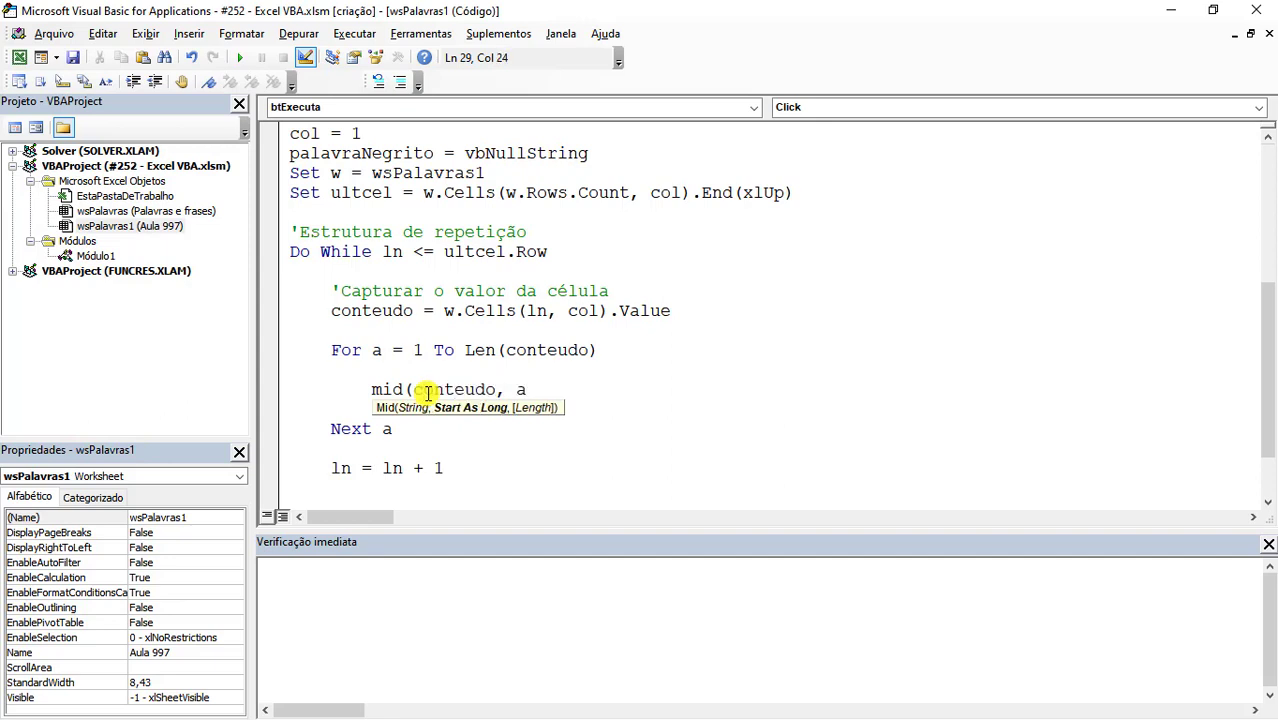
text(, 1).)
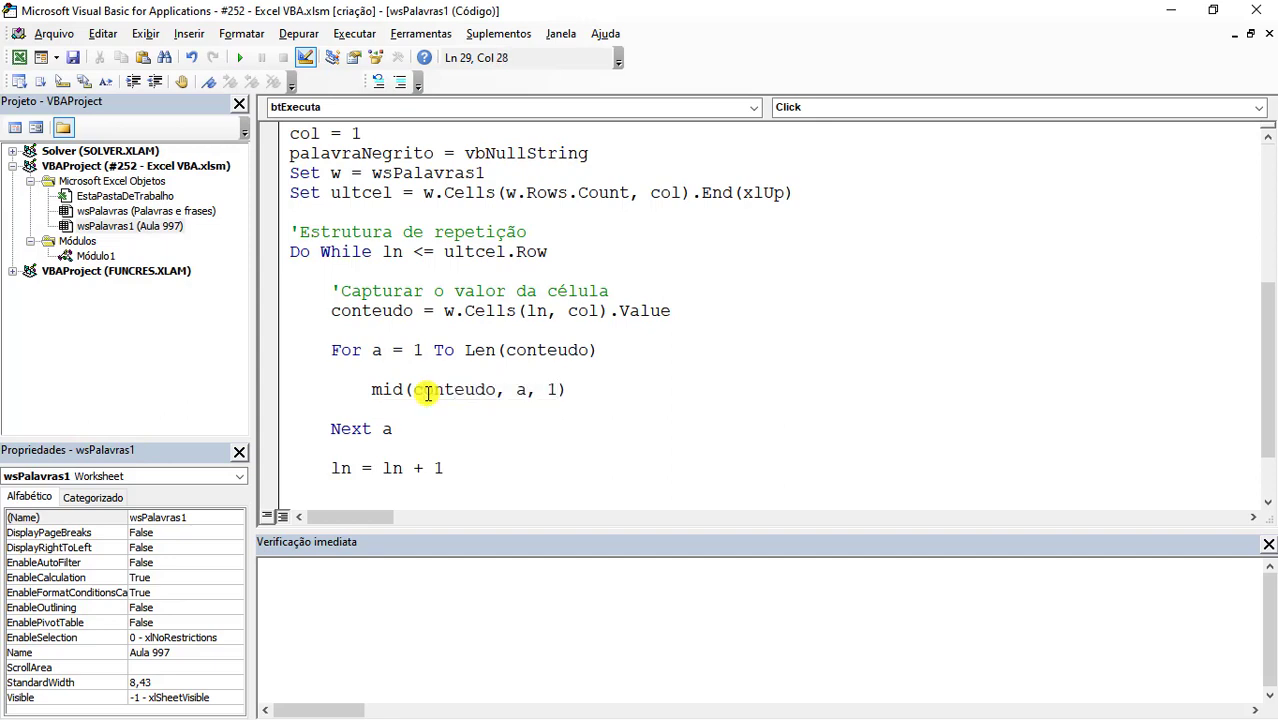
text(font)
text(.volg)
key(BackSpace)
key(BackSpace)
key(BackSpace)
text(bol)
text(d)
key(ctrl+shift+Left)
key(ctrl+shift+Left)
key(ctrl+shift+Left)
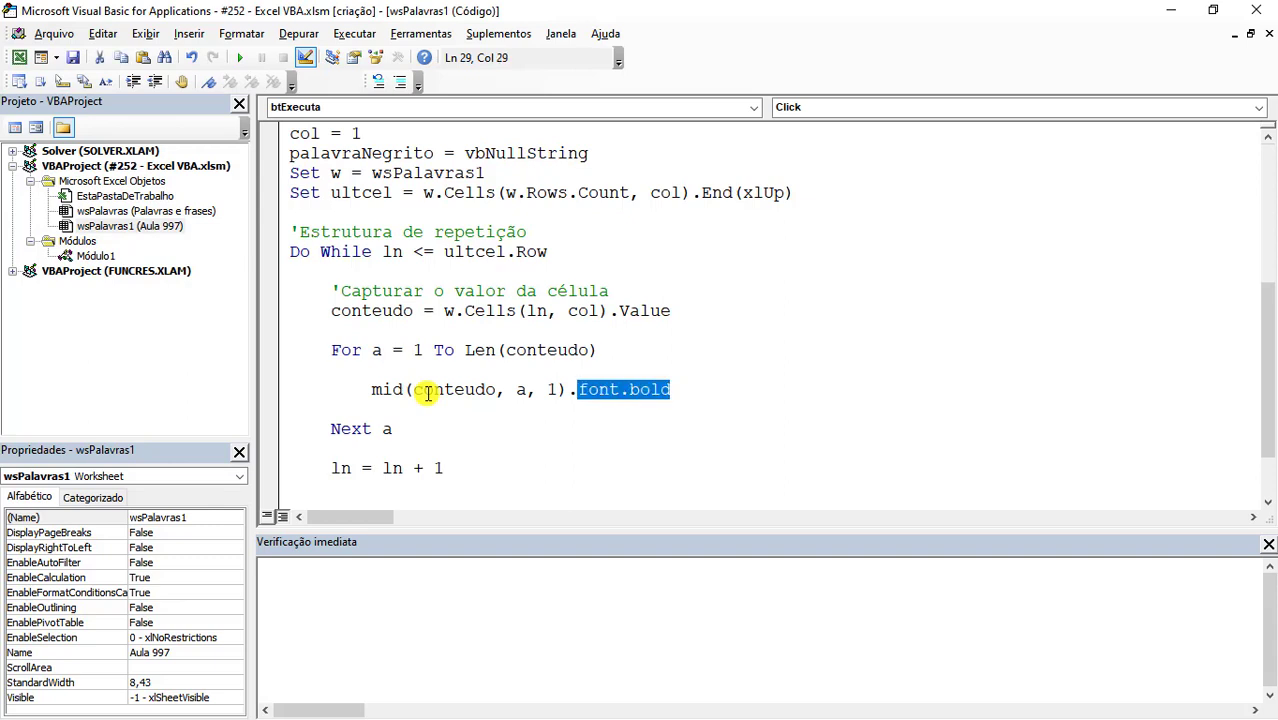
key(ctrl+shift+Left)
key(ctrl+shift+Left)
key(ctrl+shift+Left)
key(ctrl+shift+Left)
key(ctrl+shift+Left)
key(ctrl+shift+Left)
key(ctrl+shift+Left)
key(ctrl+shift+Left)
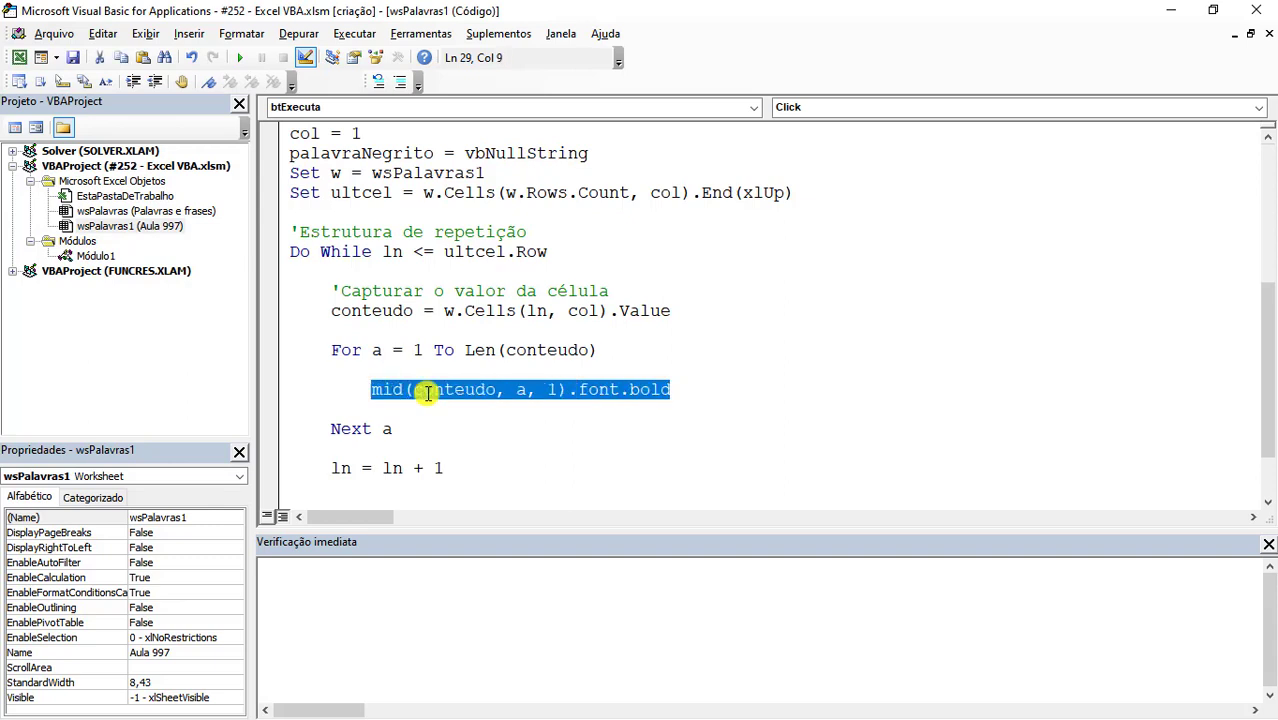
key(Delete)
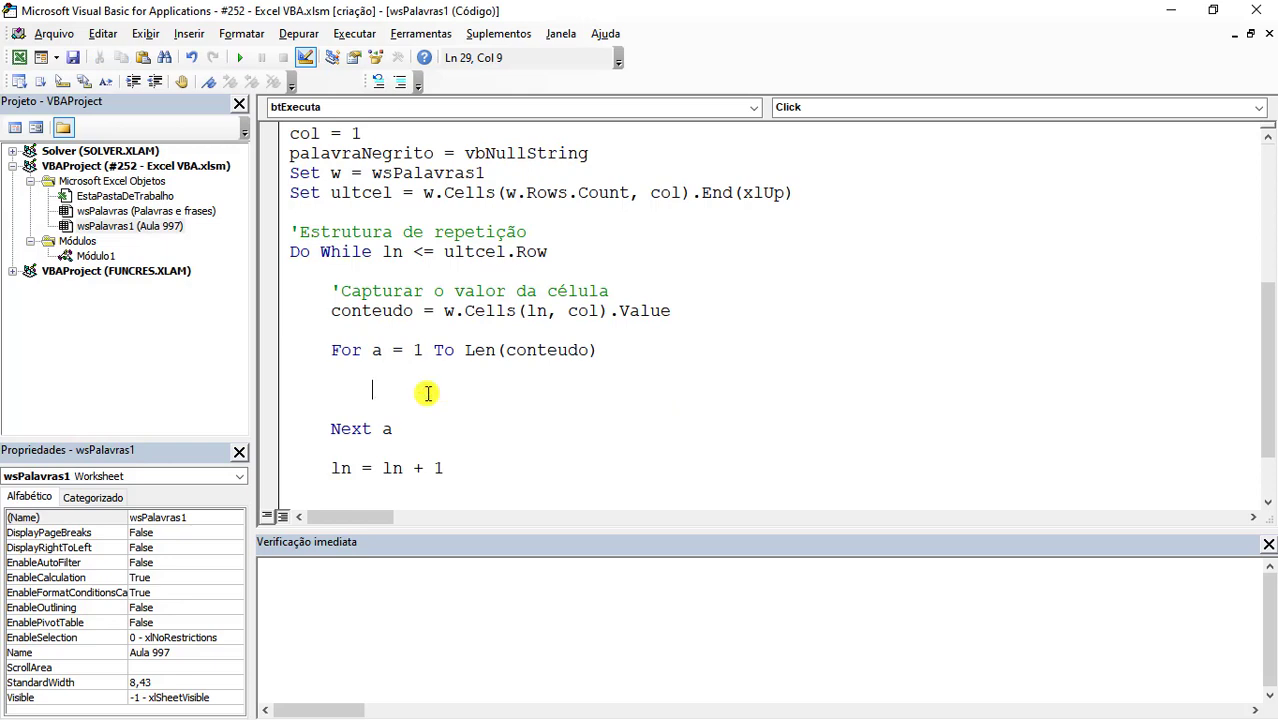
Add If w.Cells(ln, col).Characters(Start:=a, Length:=1).Font.FontStyle = "Negrito" Then … End If with an indented blank line
text(if )
text(w.cell)
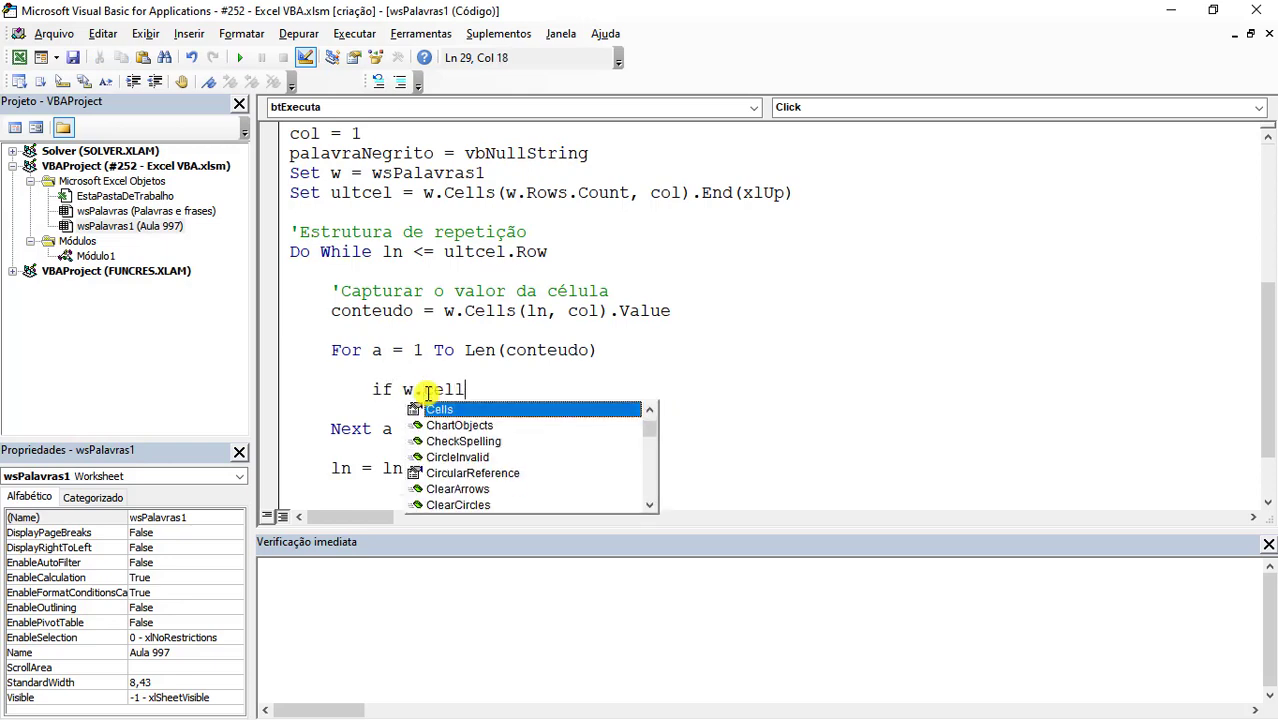
text(s()
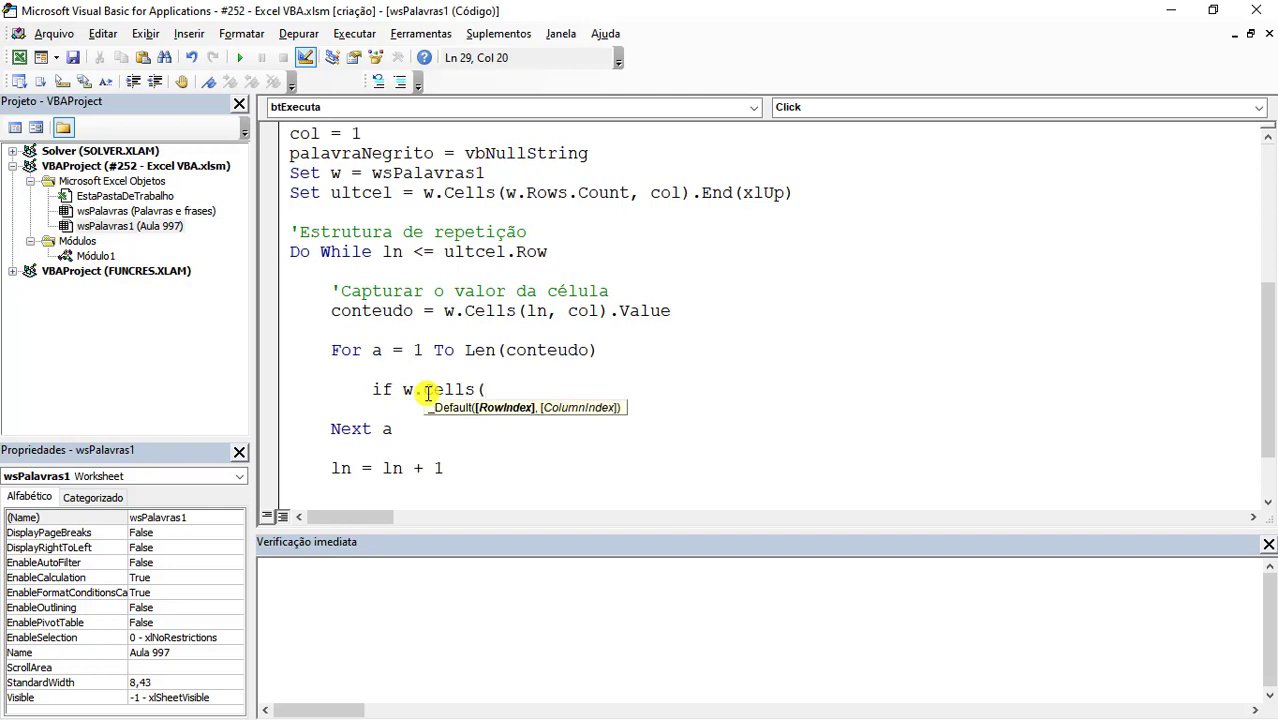
text(ln, col).)
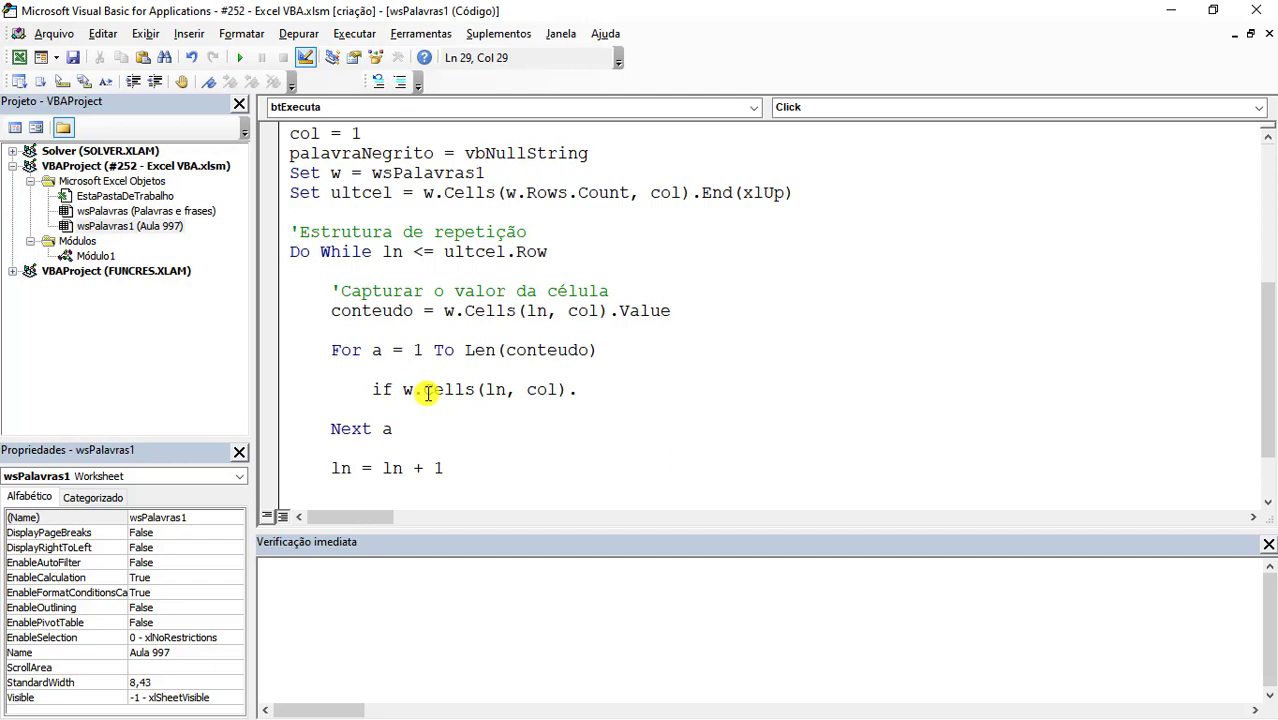
text(chare)
text(acter)
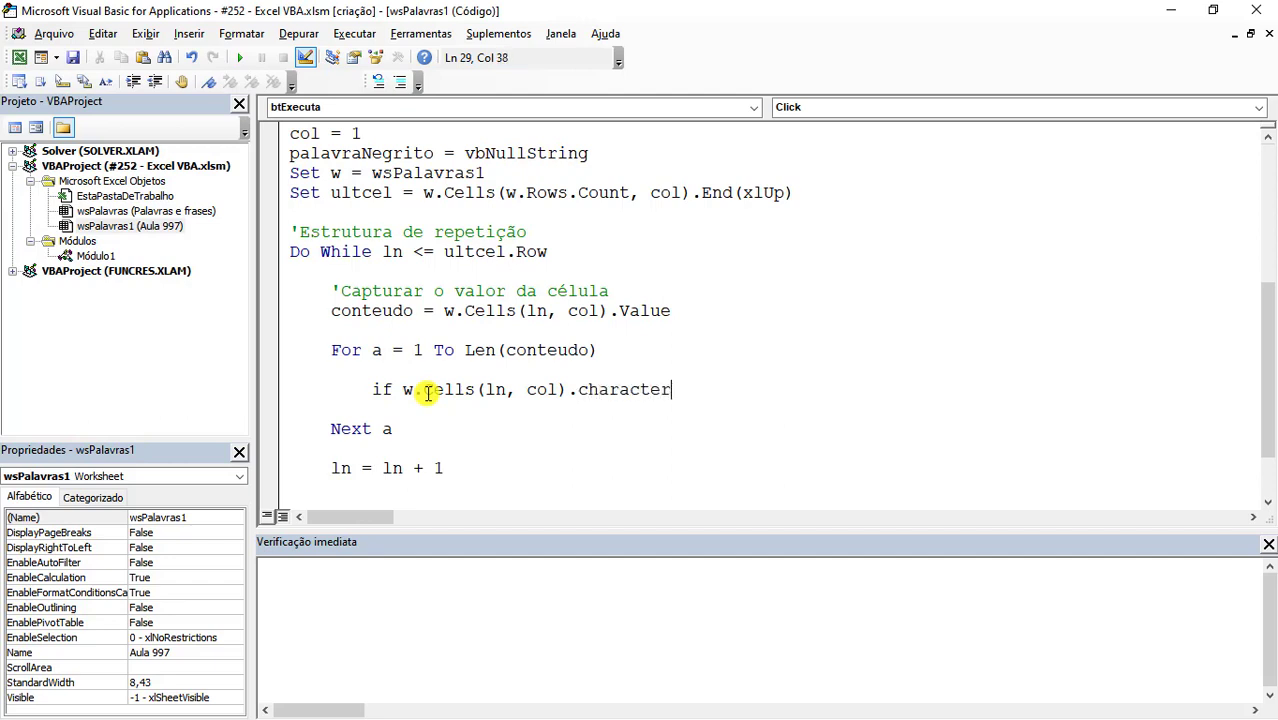
text(s()
text(Star)
text(t:)
text(=a)
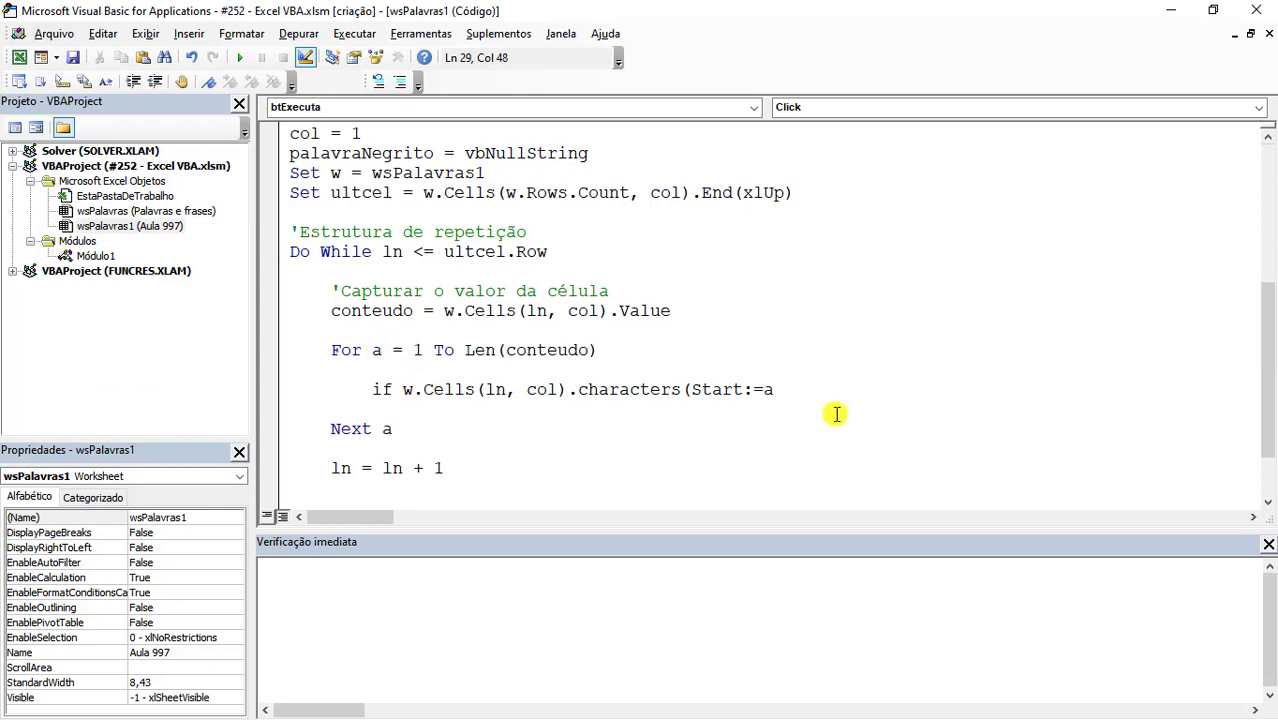
text(,)
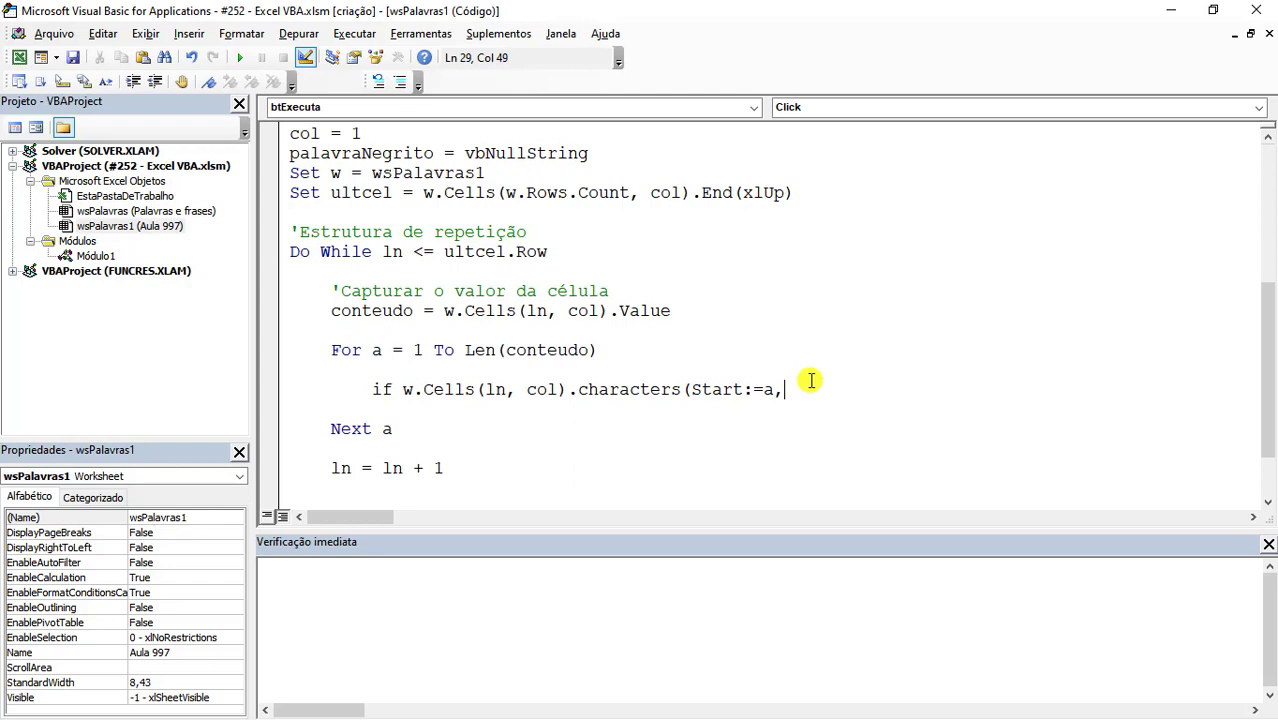
text( leng)
text(th:=1)
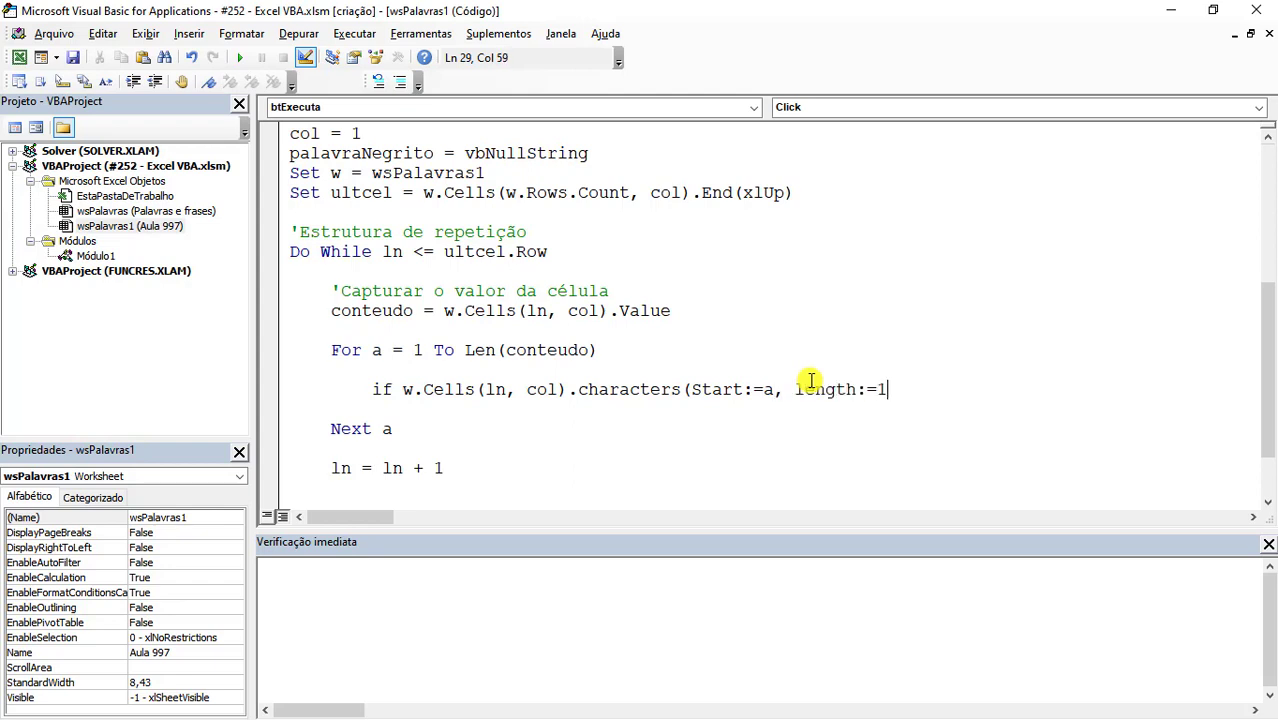
text())
text(.f)
text(ont)
text(fontn)
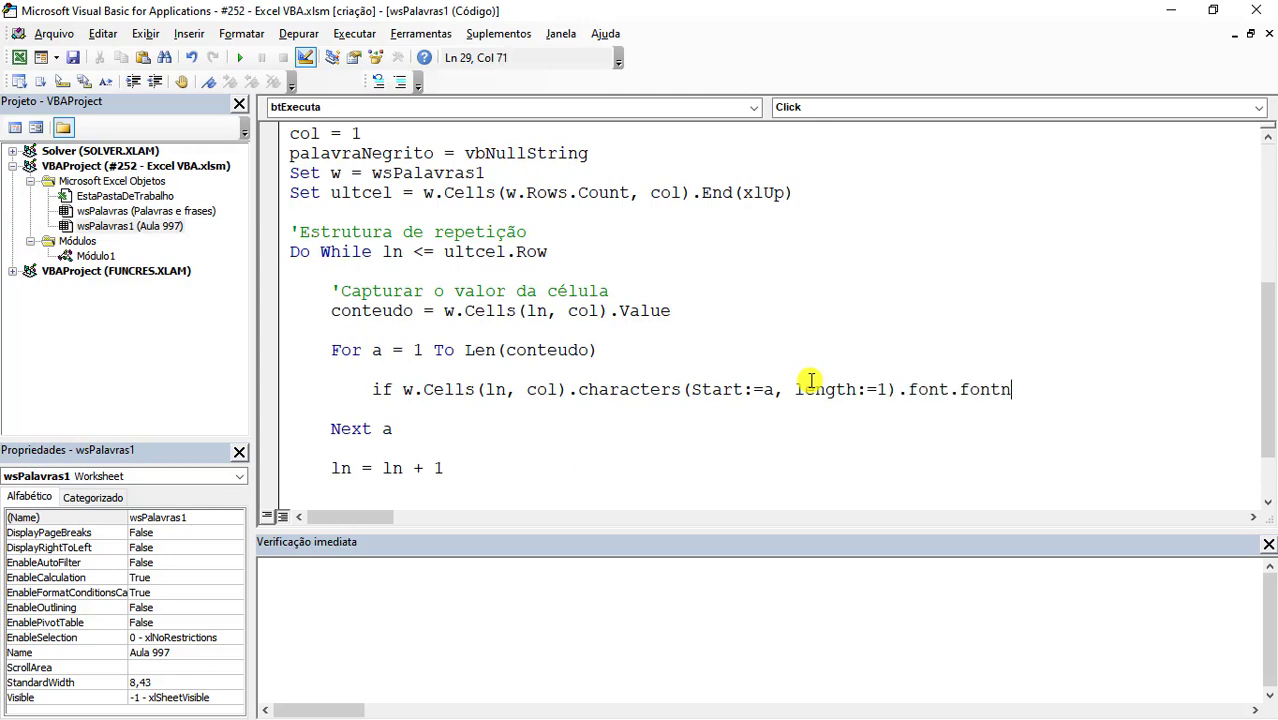
text(slyt)
key(BackSpace)
key(BackSpace)
key(BackSpace)
key(BackSpace)
key(BackSpace)
text(sty)
text(le )
text(= "Negrito)
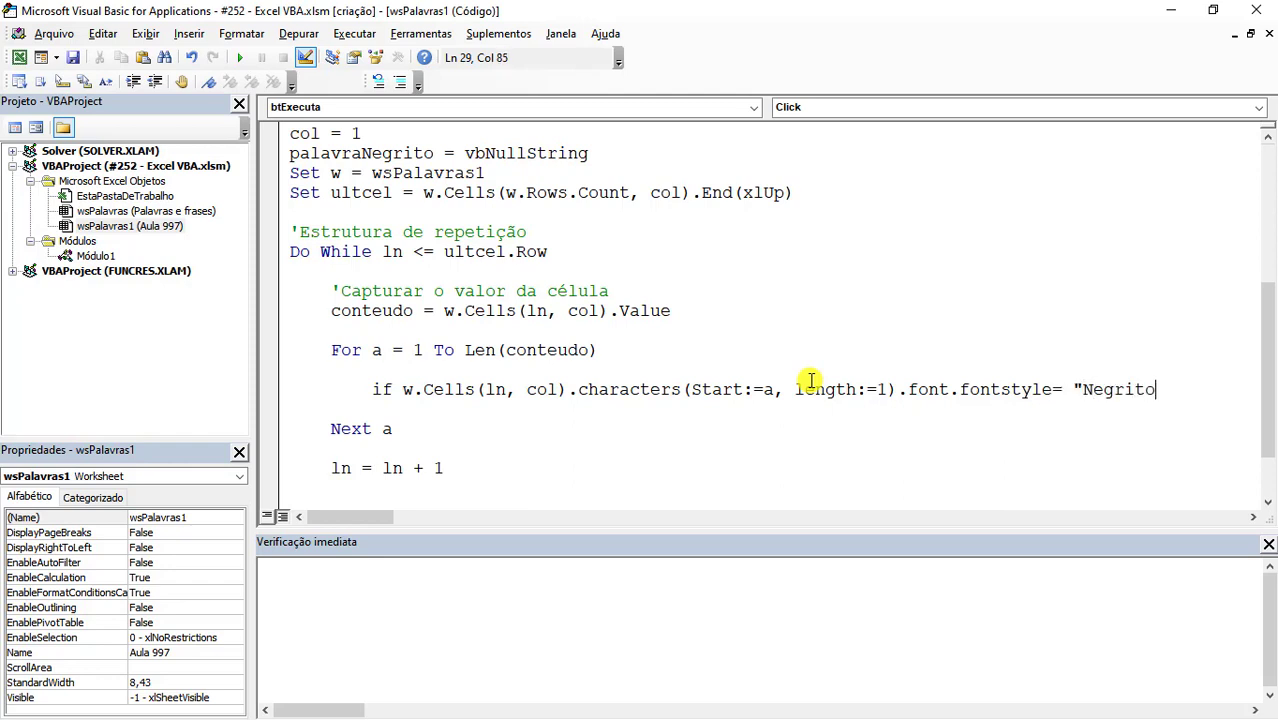
text(")
text( then)
key(Return)
key(Return)
key(Return)
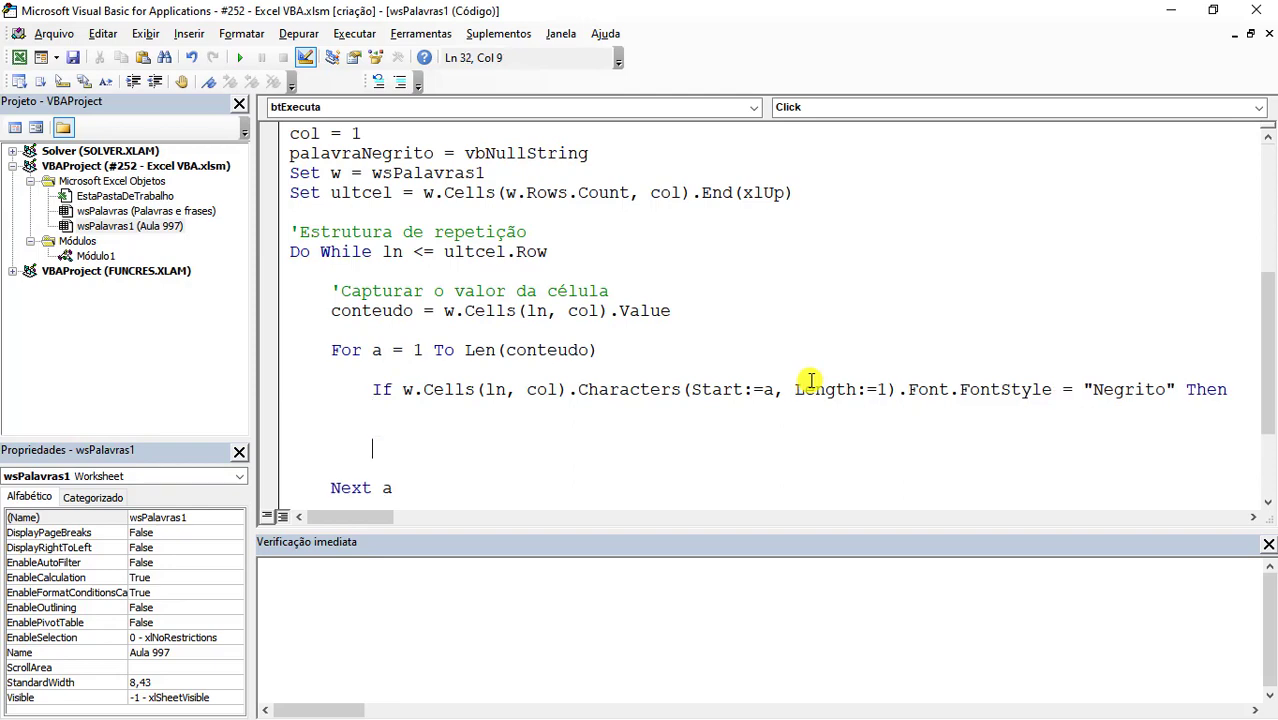
text(th)
key(BackSpace)
key(BackSpace)
text(endif)
key(Up)
key(Up)
key(Return)
key(Tab)
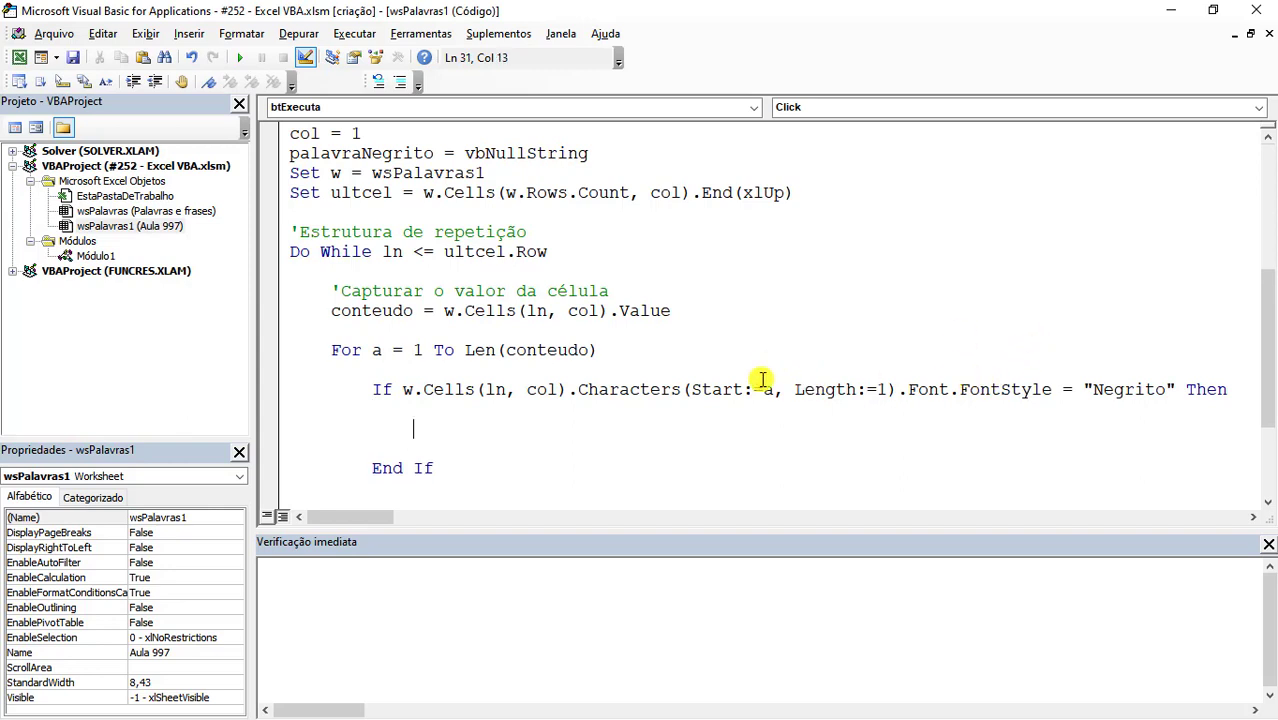
Highlight the If condition's parts (w.Cells(ln, col), Characters Start:=a, Font.FontStyle, "Negrito"), then switch to Excel
drag(402, 390, 563, 391)
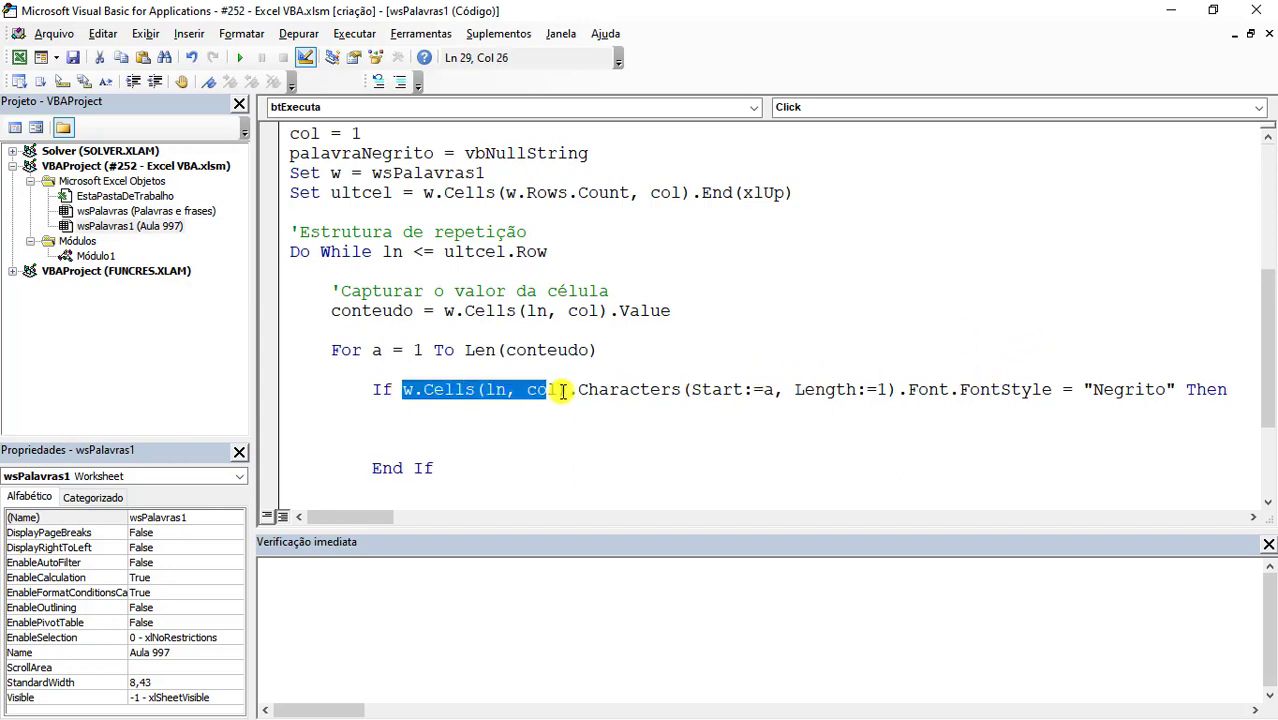
double_click(622, 390)
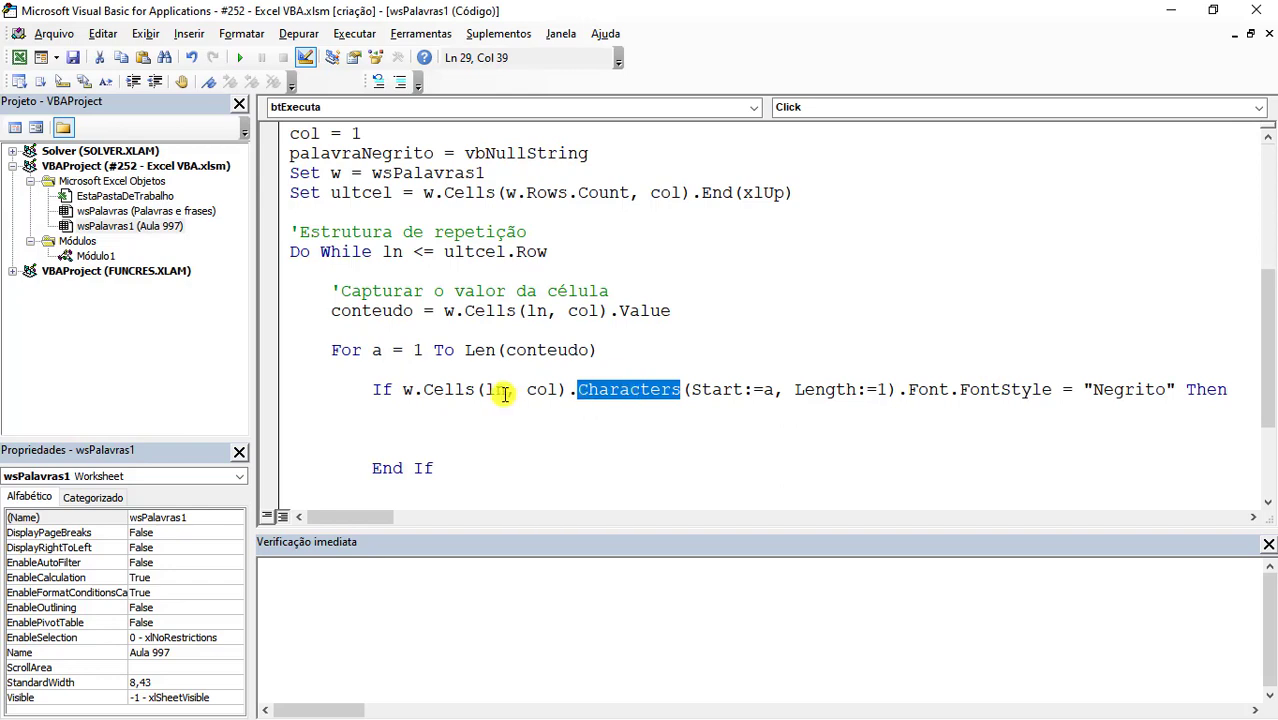
drag(403, 390, 566, 391)
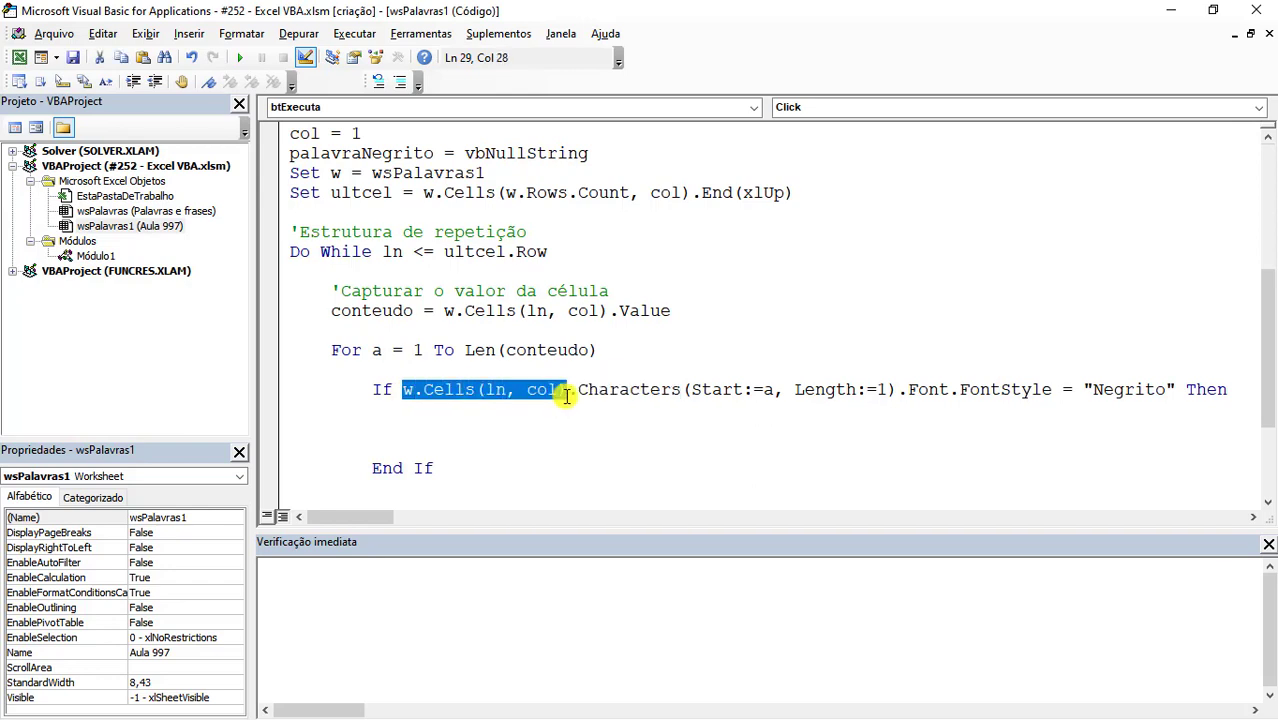
click(735, 388)
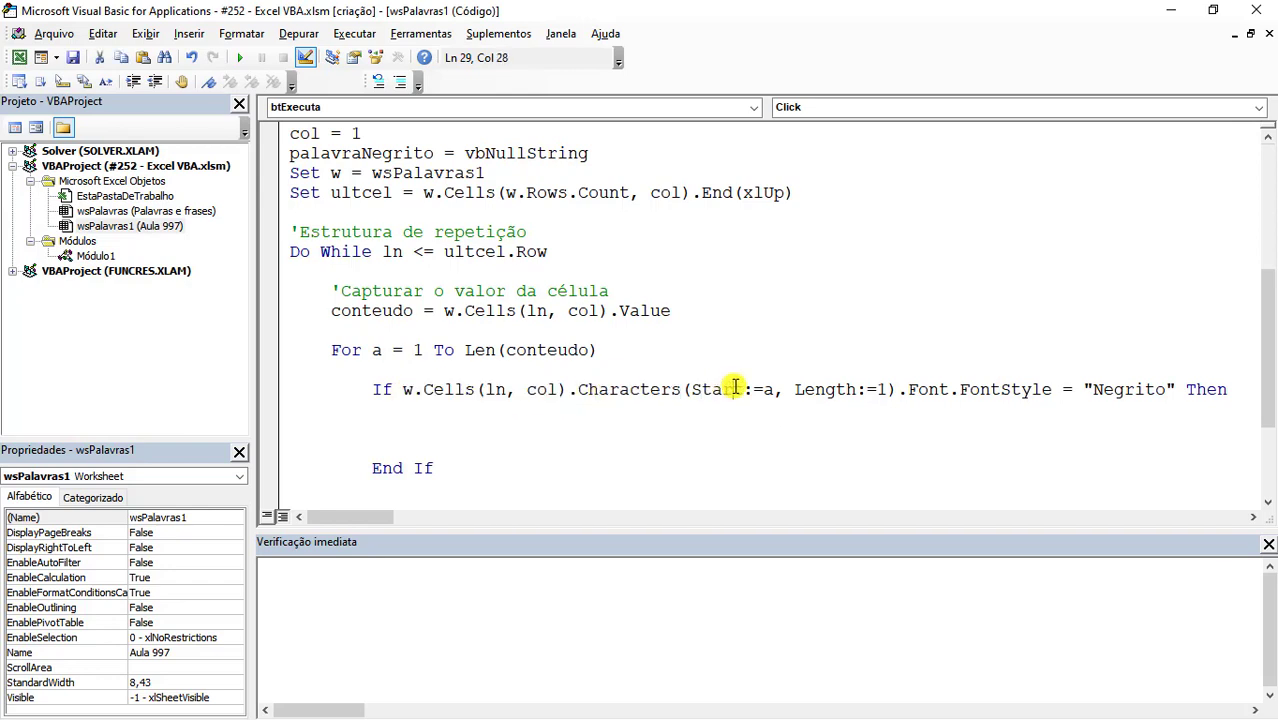
double_click(735, 388)
double_click(768, 389)
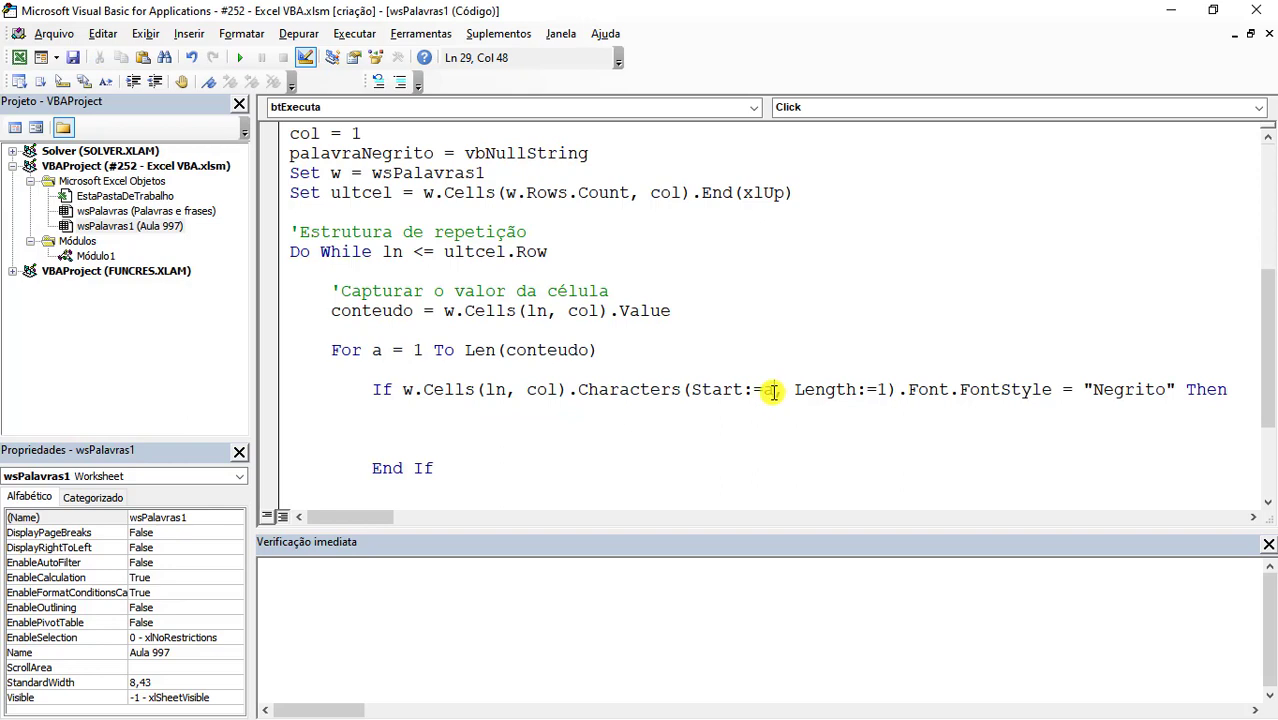
double_click(372, 350)
click(766, 390)
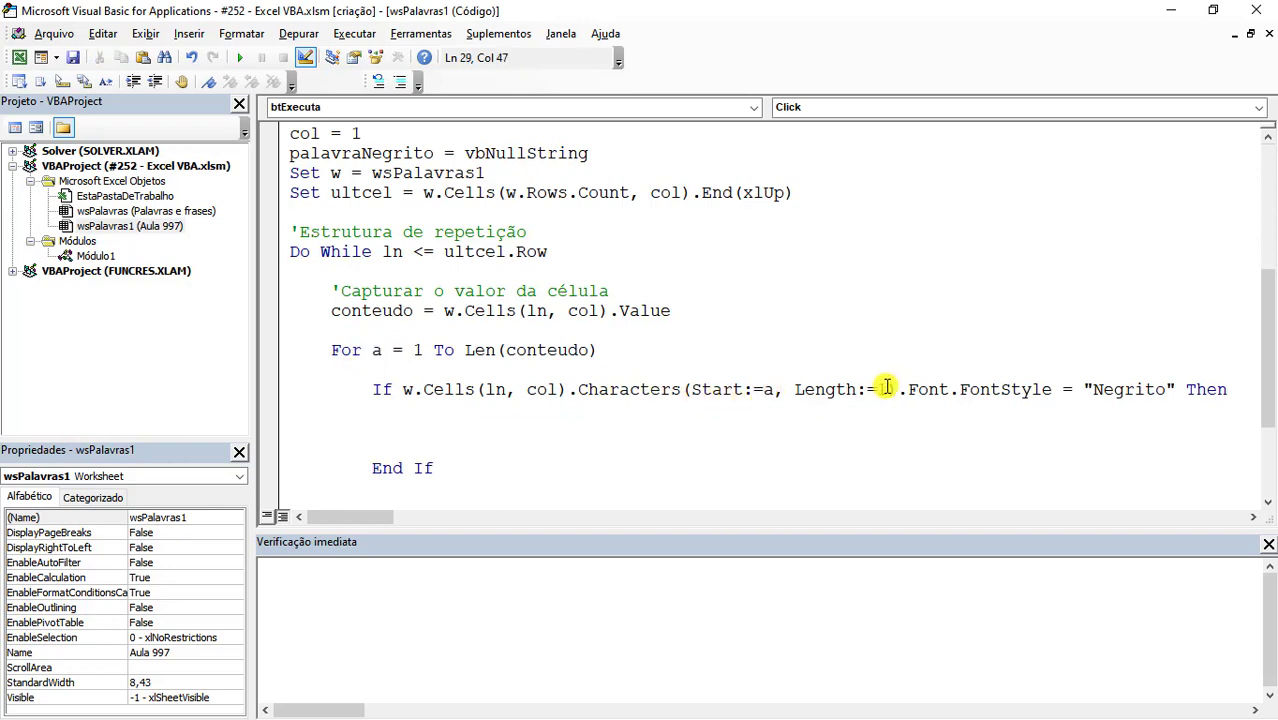
click(886, 388)
click(914, 389)
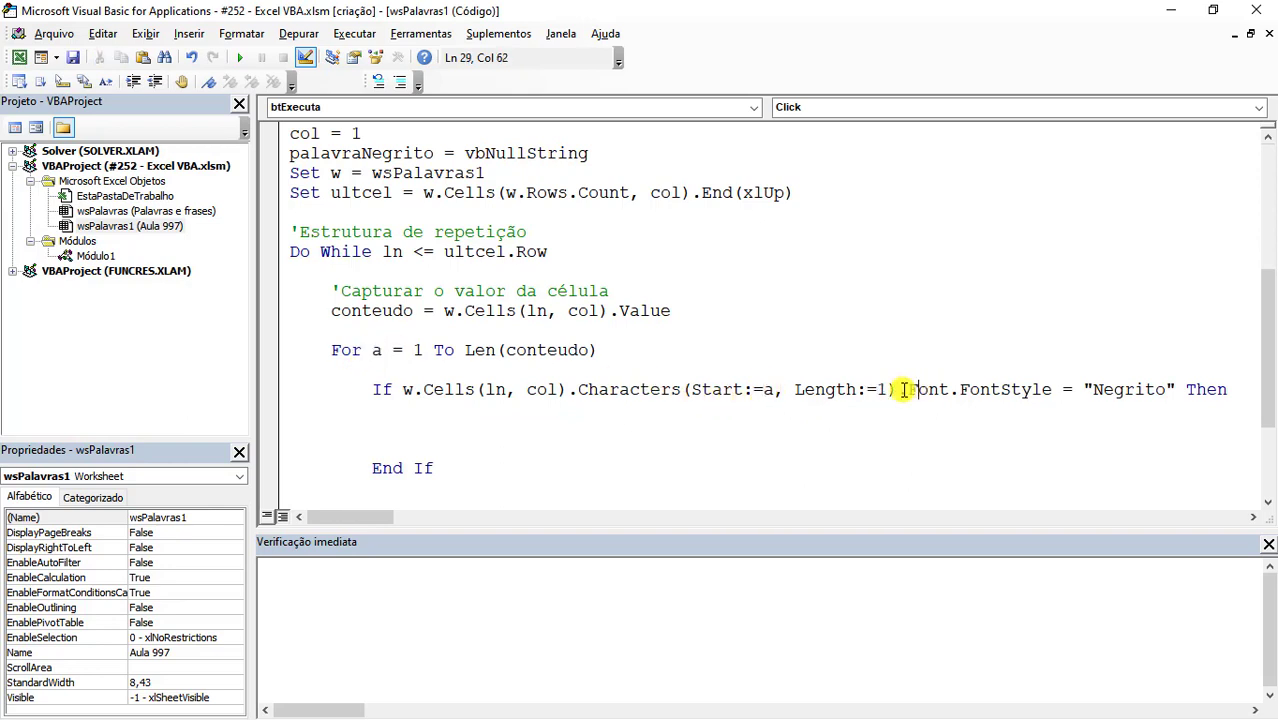
drag(905, 389, 1059, 389)
click(1106, 389)
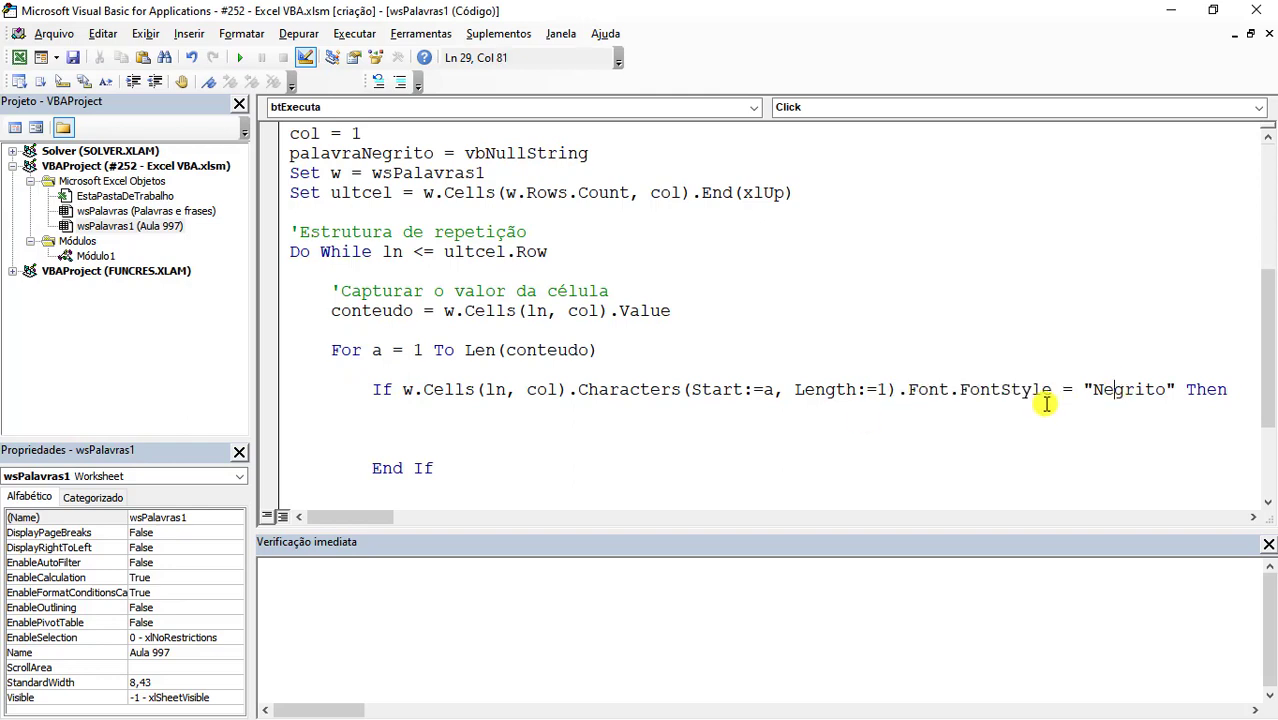
click(490, 428)
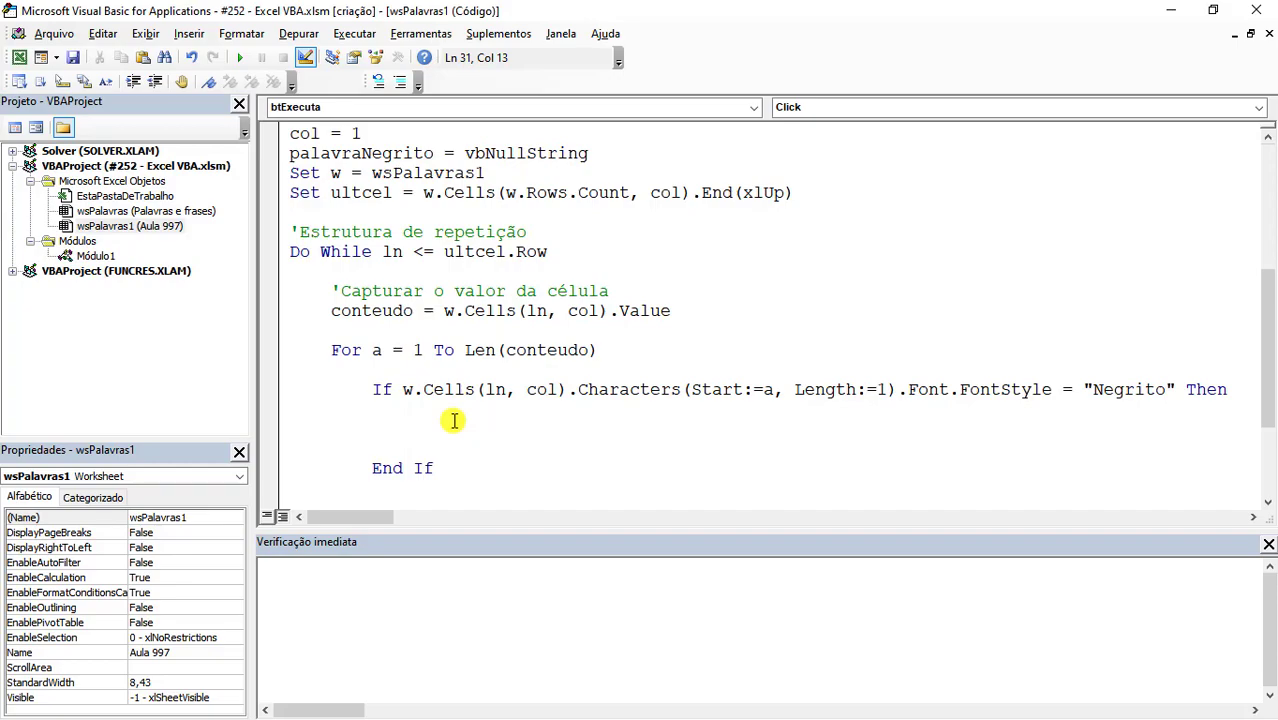
key(alt+Tab)
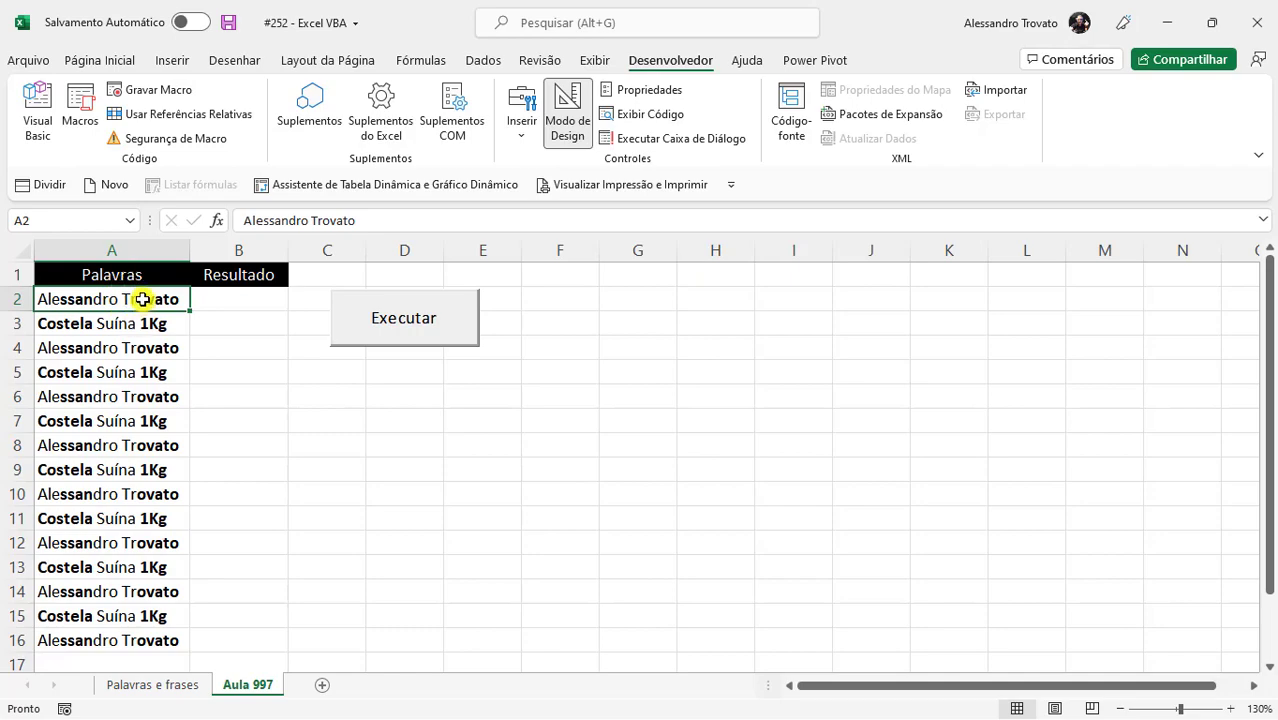
Extend the If condition with Or Mid$(conteudo, a, 1) = " " on a continuation line
key(alt+Tab)
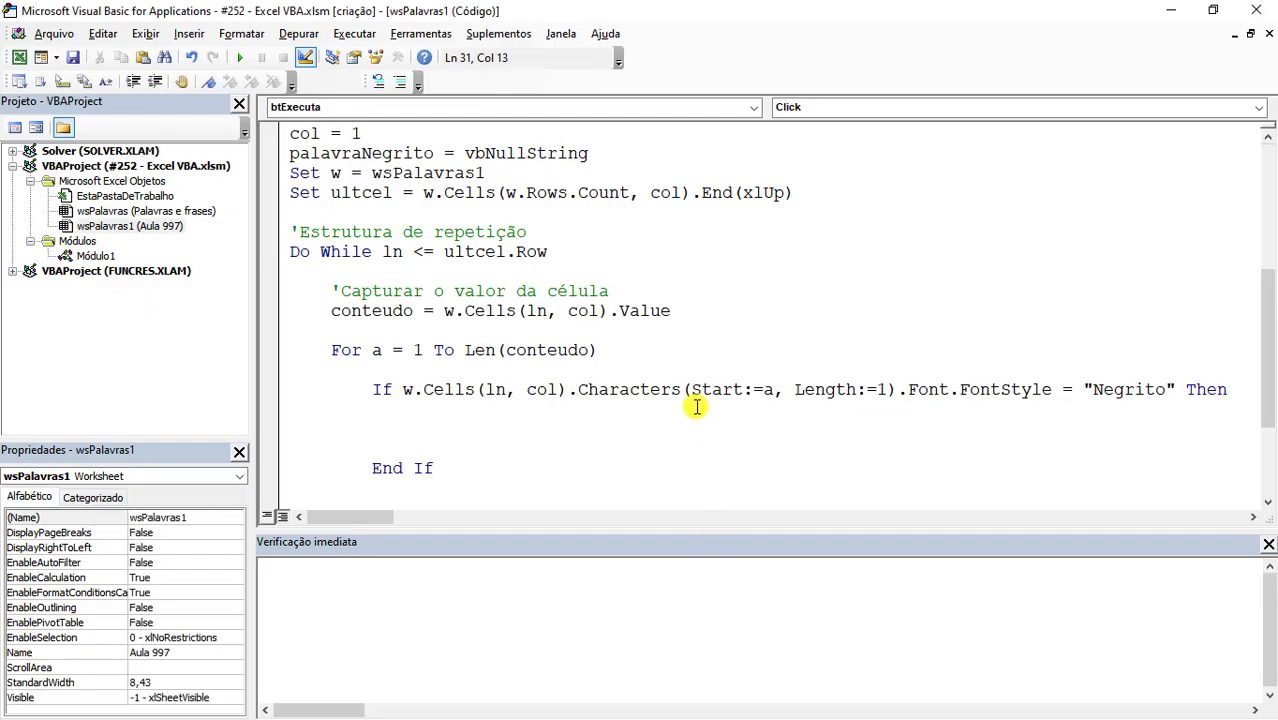
click(1168, 389)
key(Right)
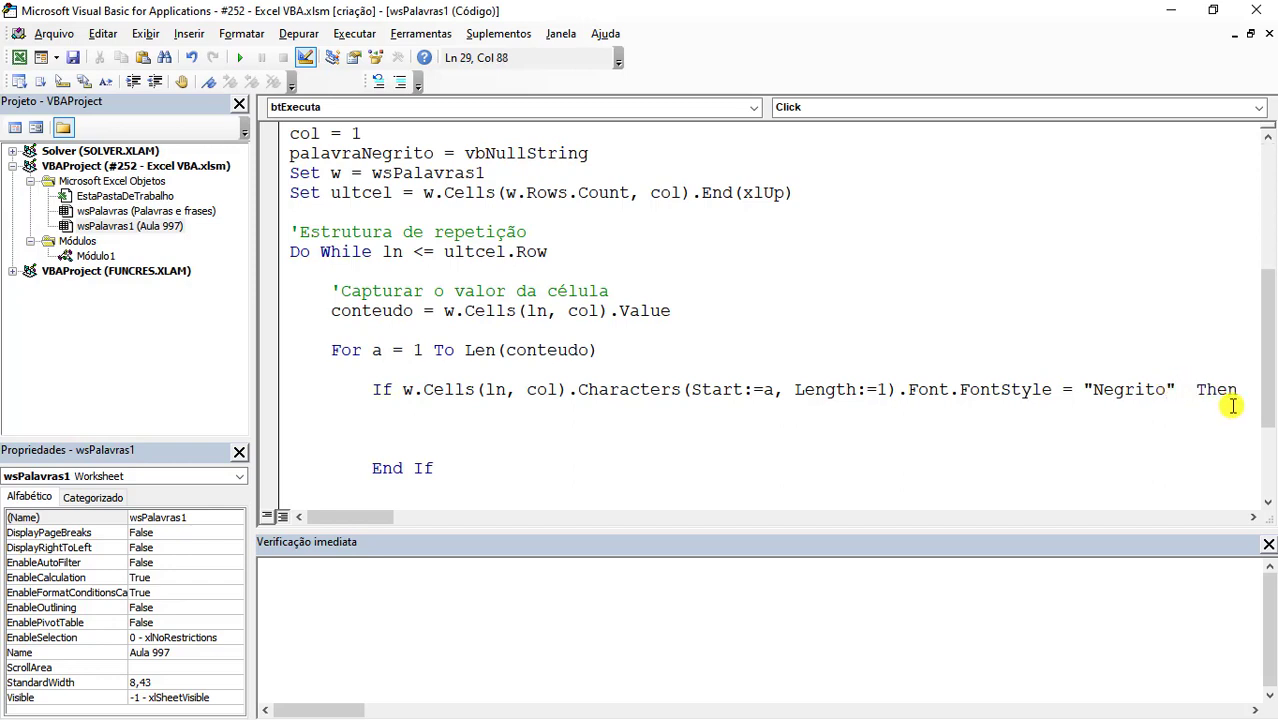
text(or)
key(Return)
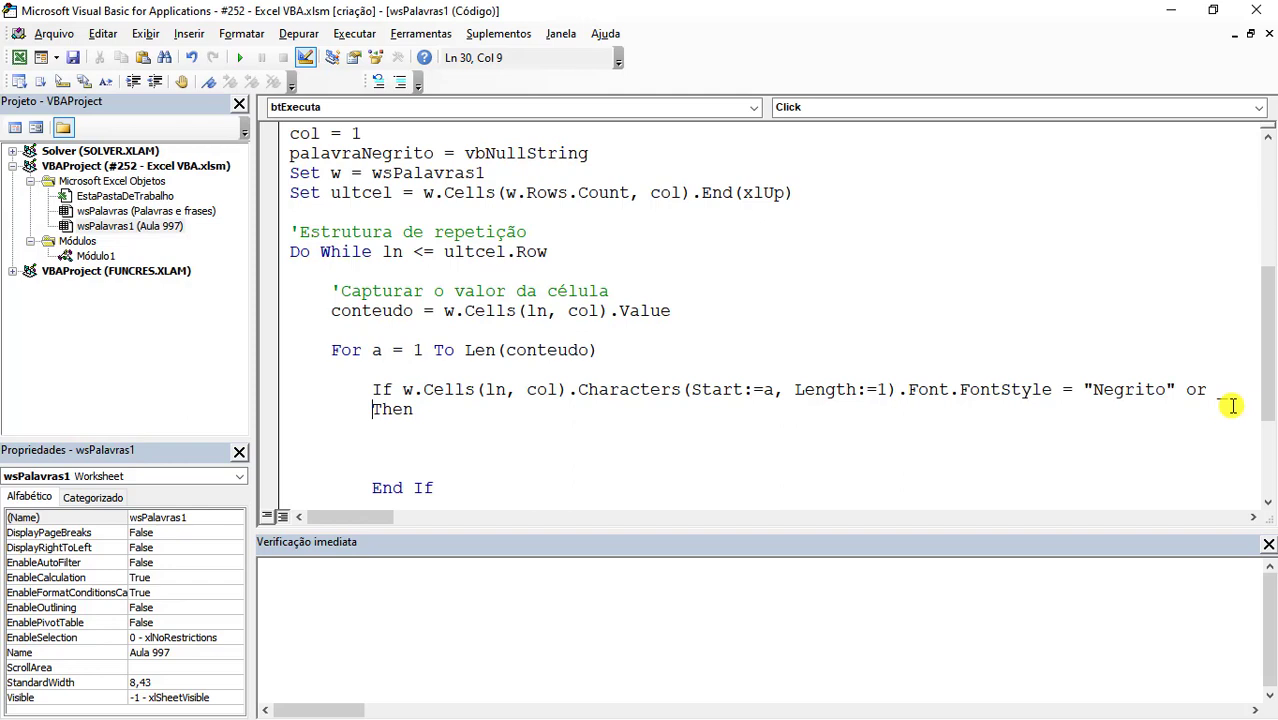
text(mid#)
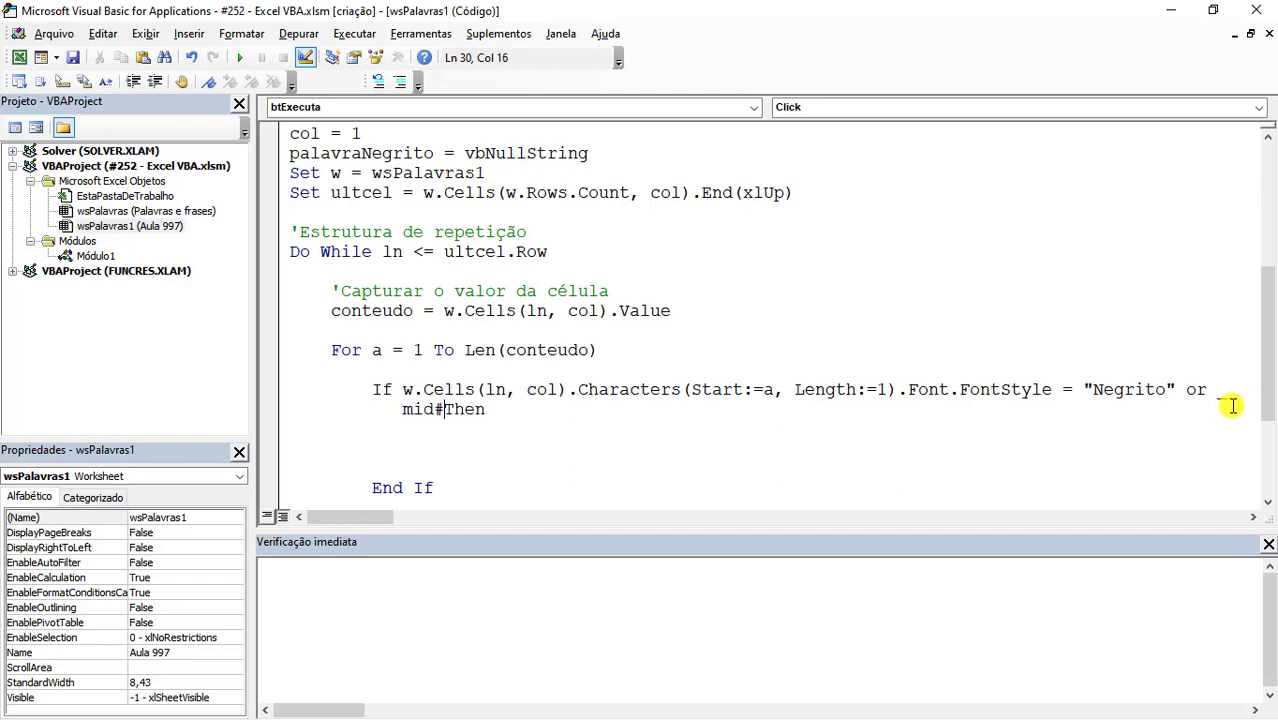
key(BackSpace)
text($)
text((co)
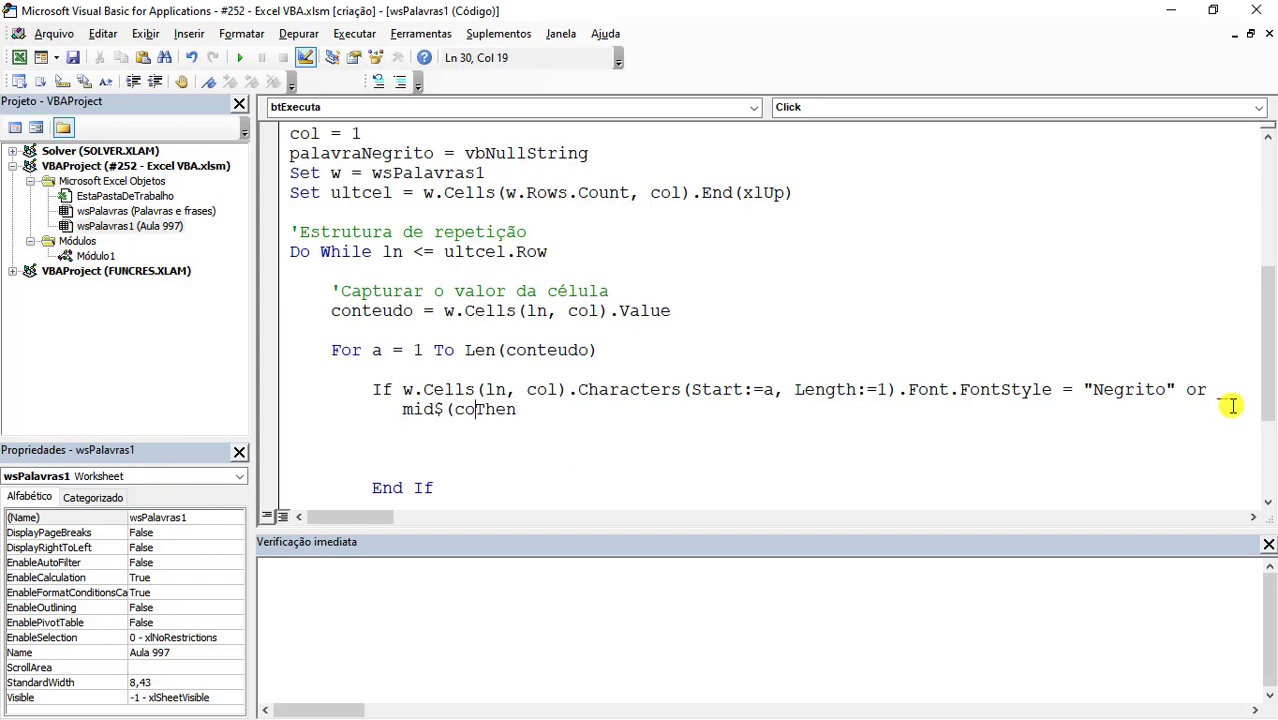
text(nteudo,)
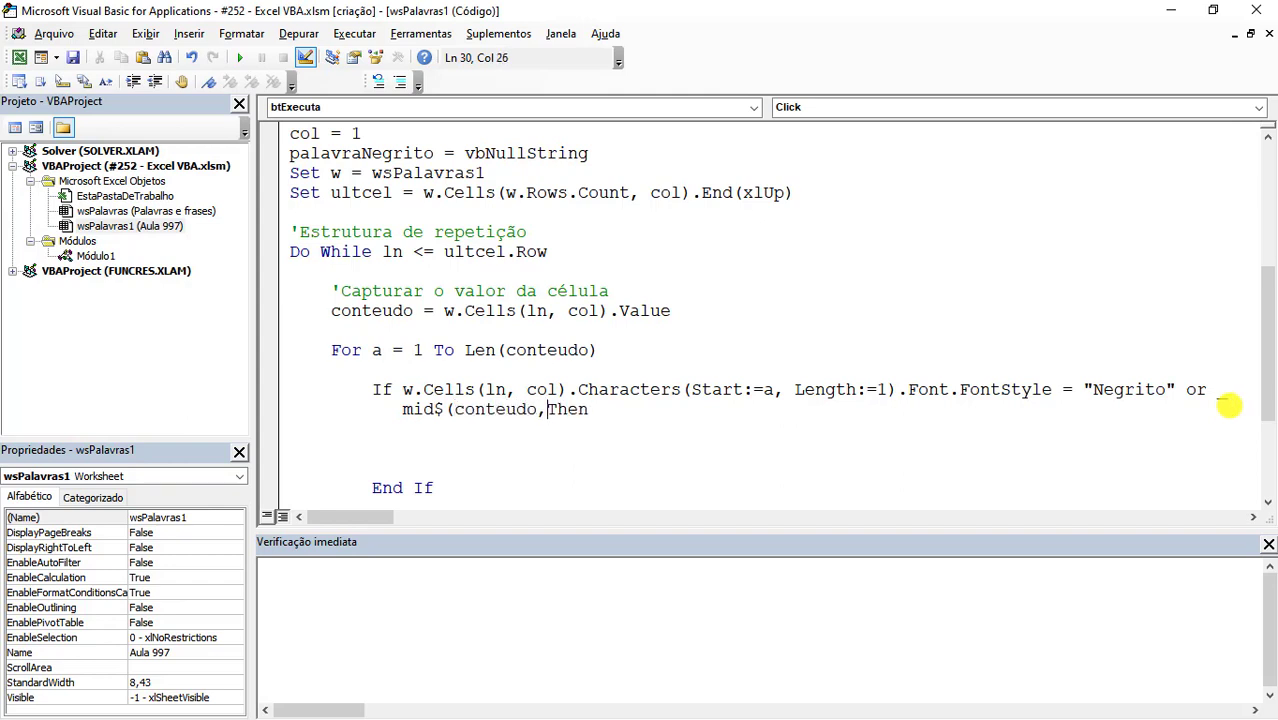
text( a, 1))
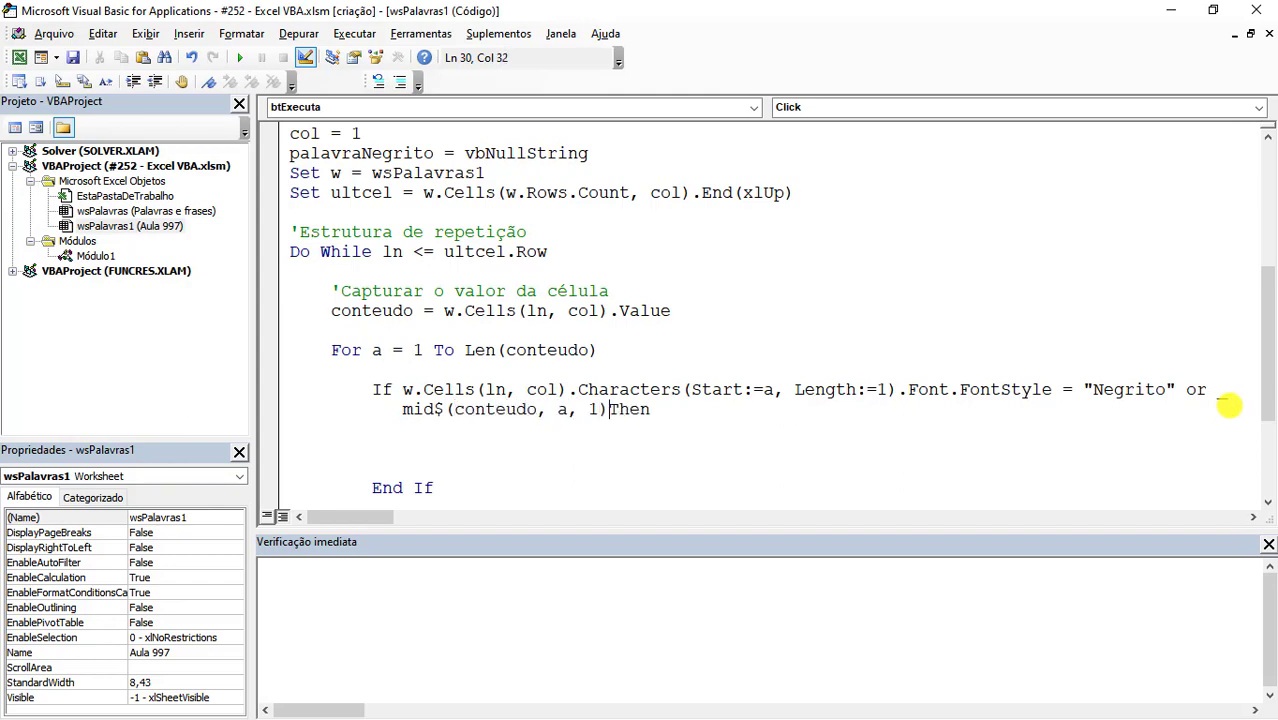
text( = )
text(" ")
Move to the indented blank line inside the If block and begin palavraNegrito =
key(End)
key(Down)
key(Return)
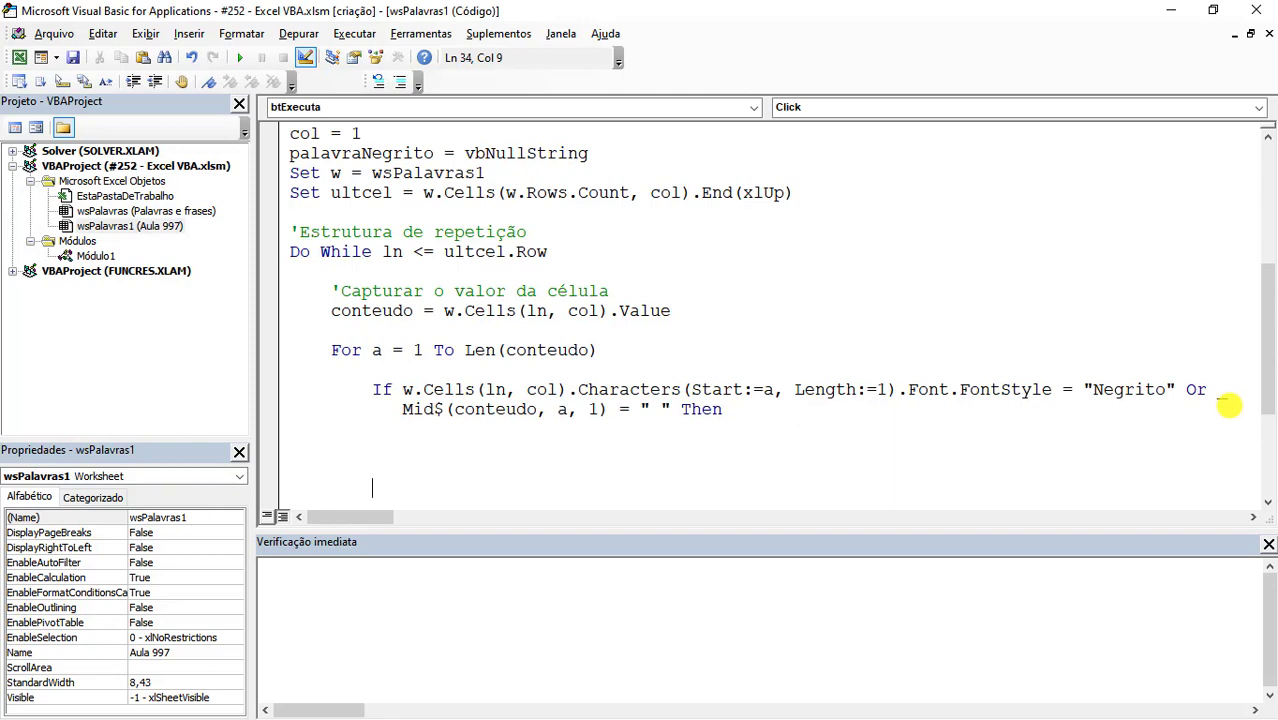
key(Down)
key(Up)
key(Up)
key(Up)
key(Tab)
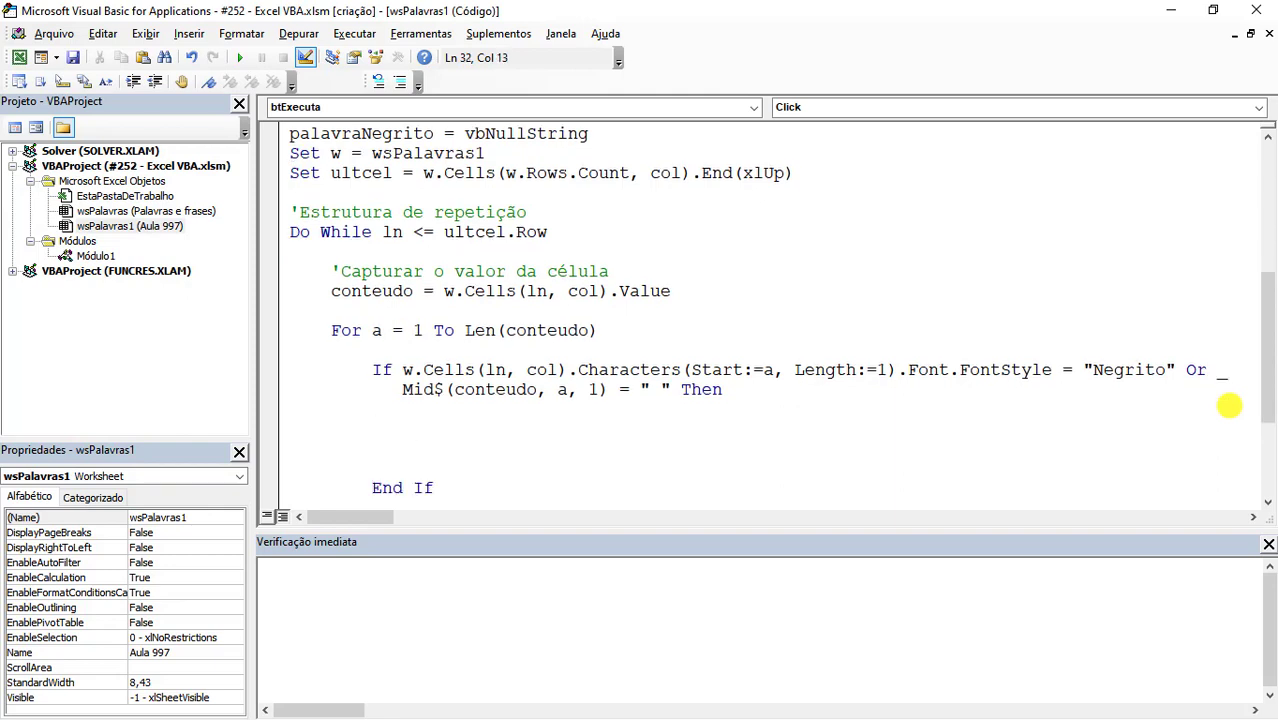
text(palavra)
text(Negrito =)
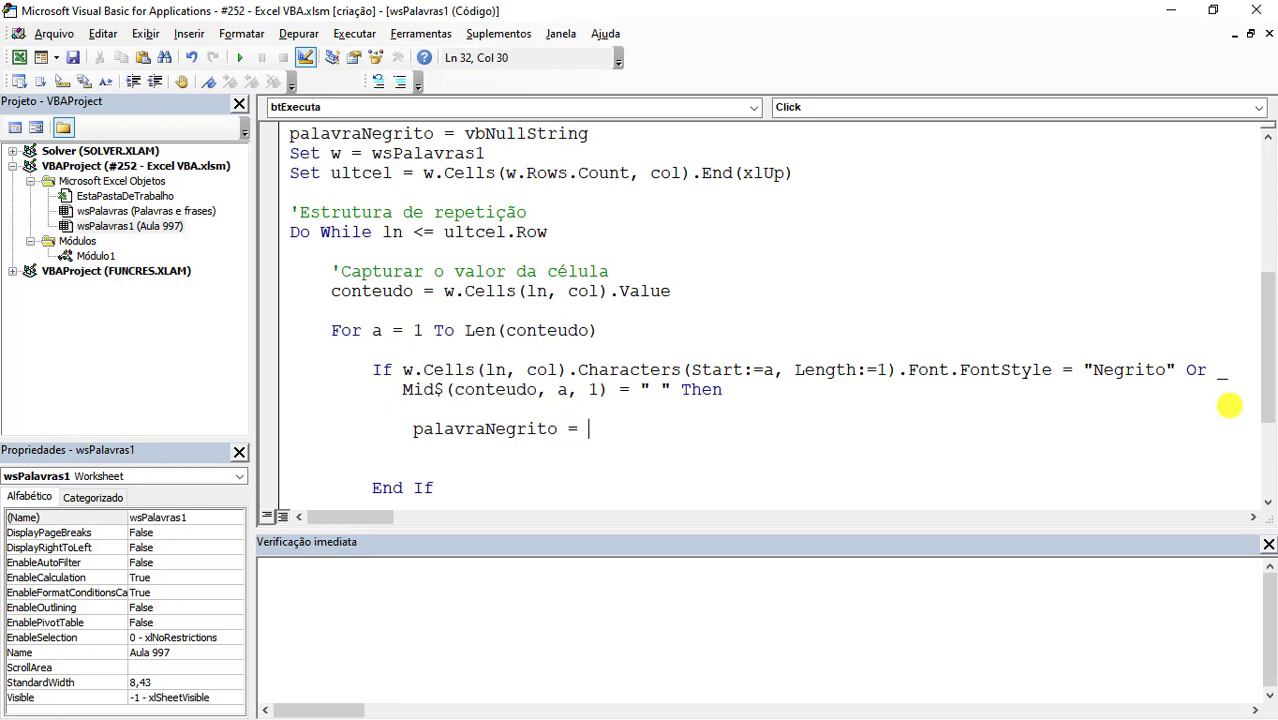
Complete palavraNegrito = palavraNegrito & Mid$(conteudo, a, 1) and delete the extra blank line before End If
key(Left)
key(Left)
key(Left)
text(palavraNegrito & )
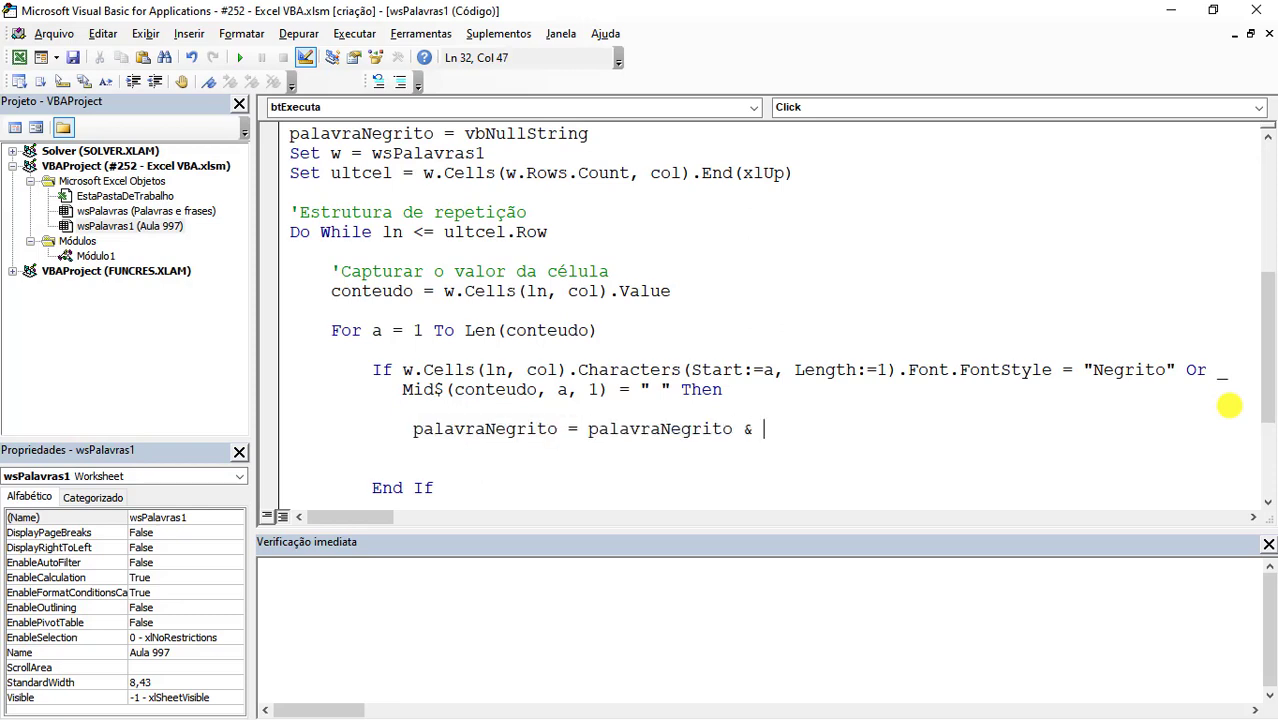
text(mid$)
text((conteudo)
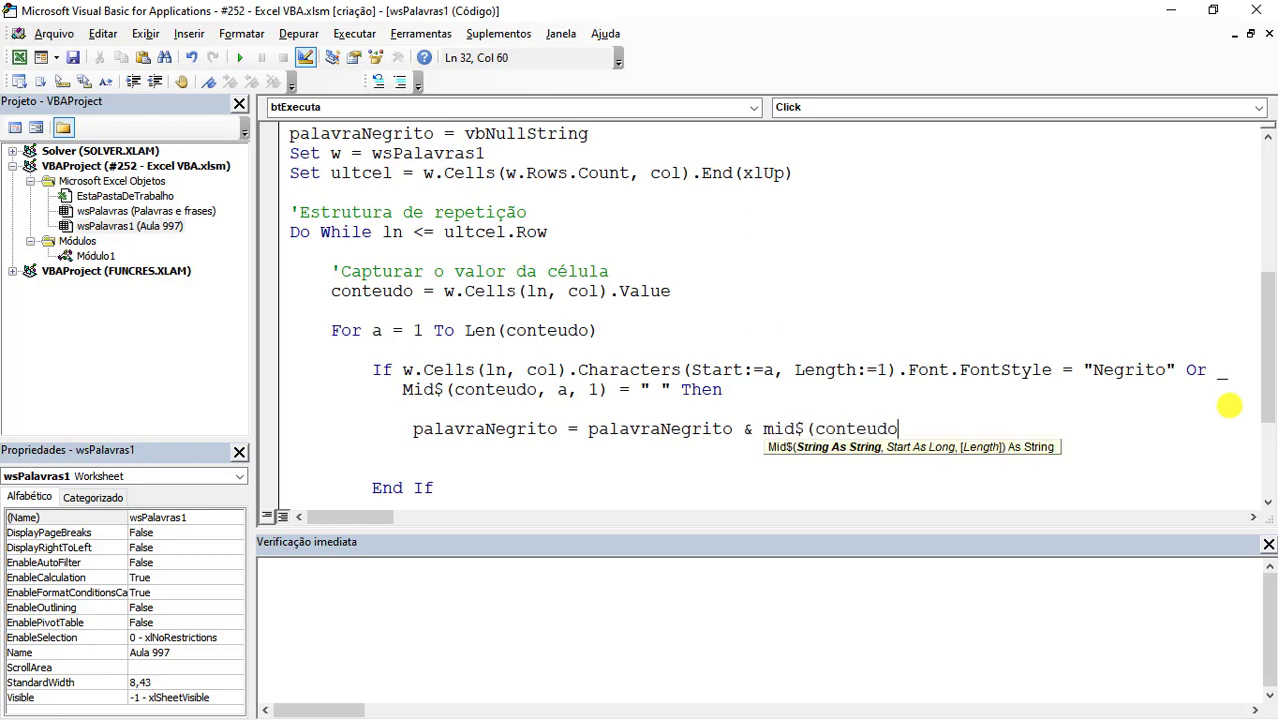
text(, a, 1)
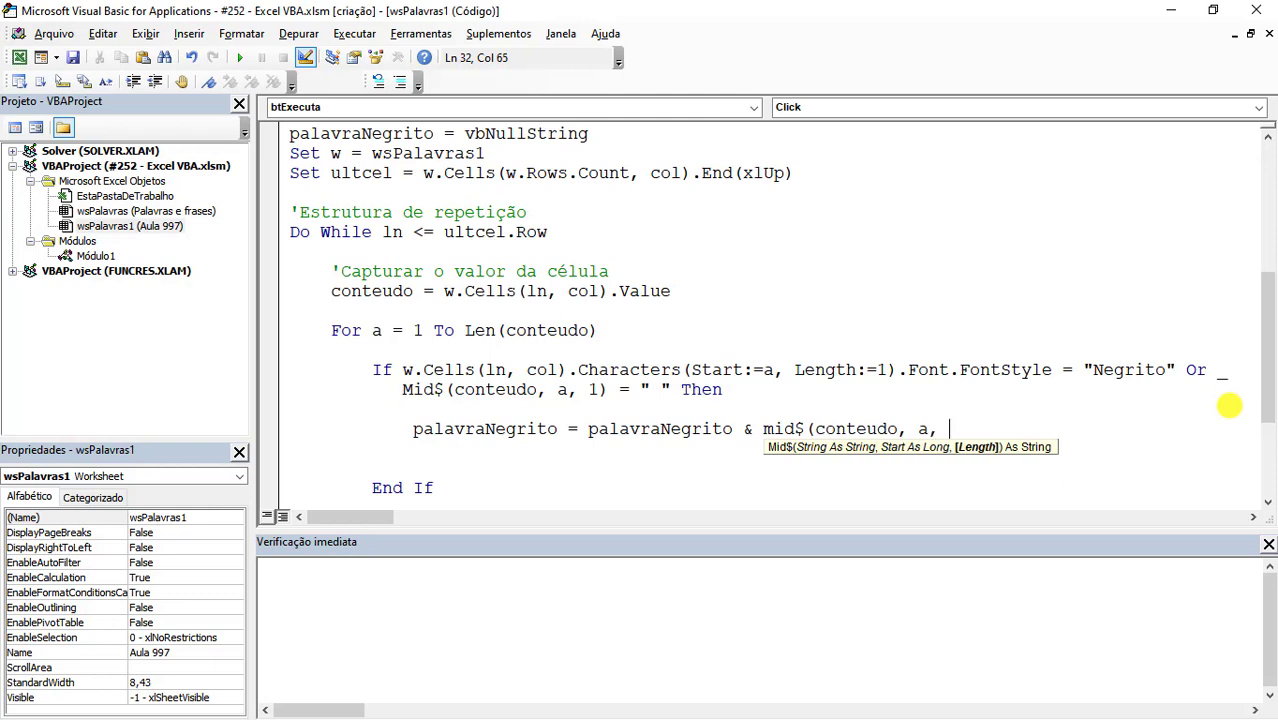
text())
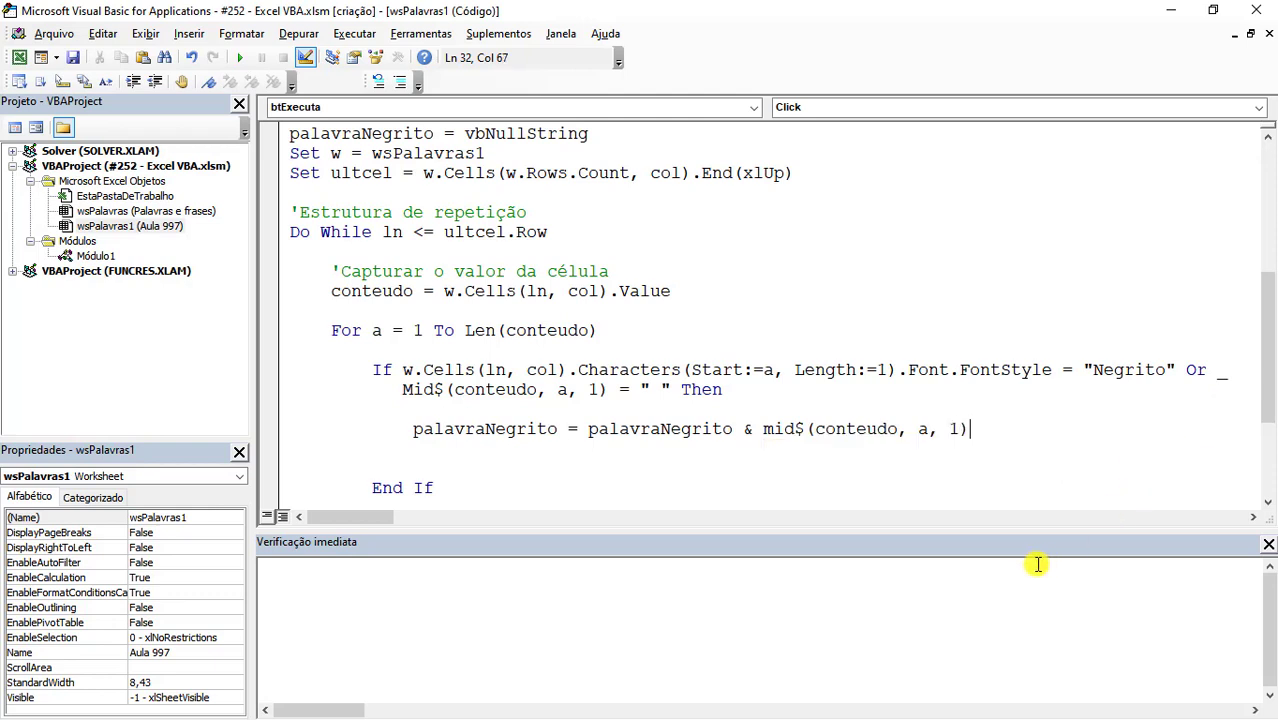
click(473, 443)
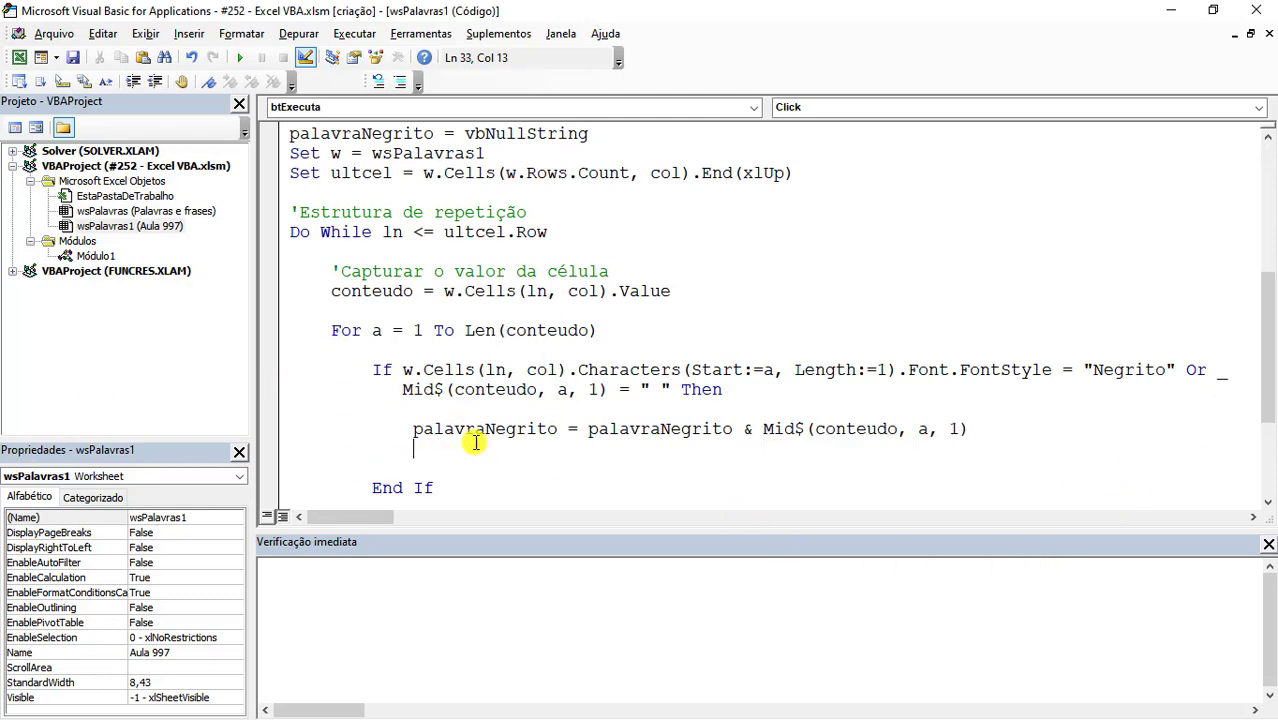
key(shift+Home)
key(Delete)
key(Delete)
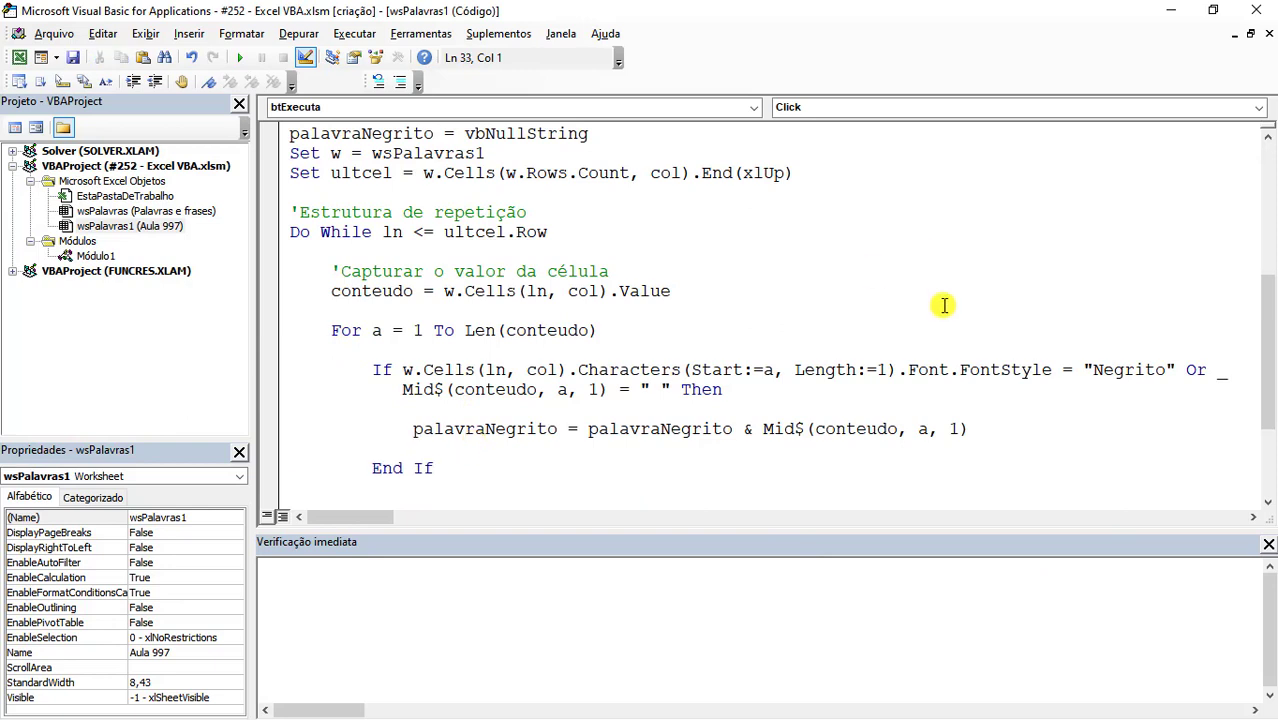
Highlight the Font.FontStyle check and the palavraNegrito variable to explain them
drag(1051, 370, 908, 370)
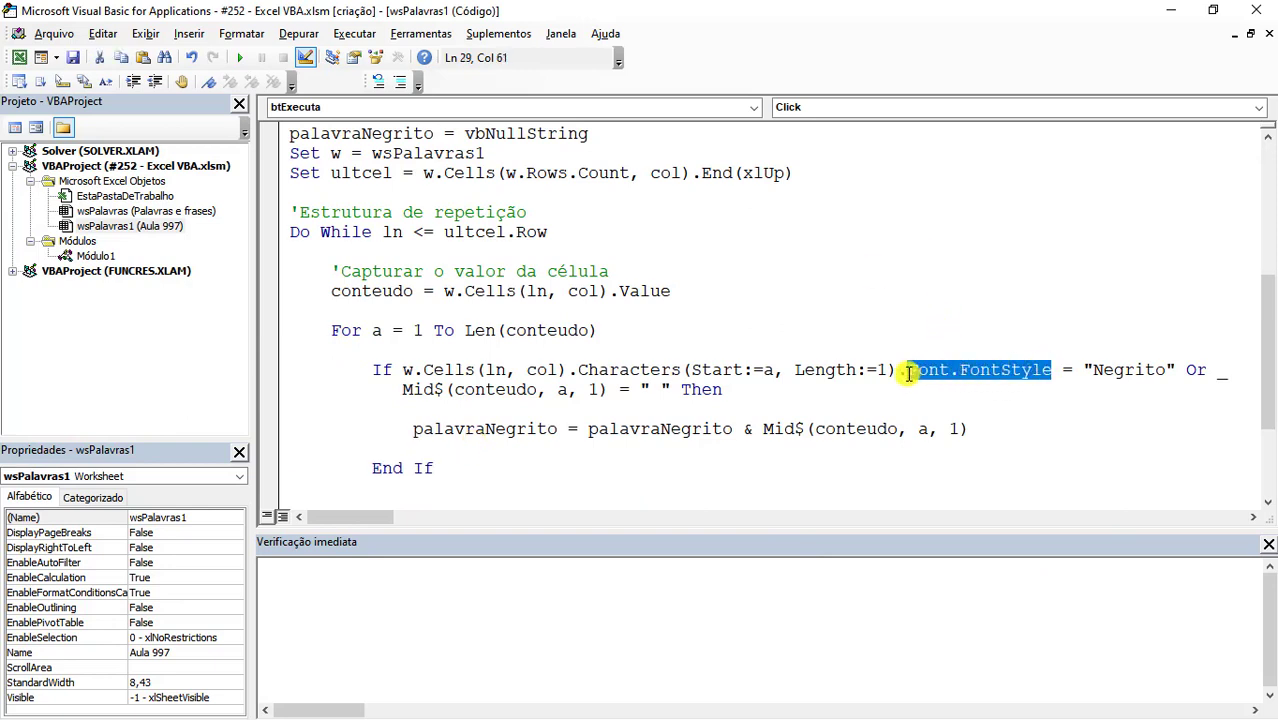
click(456, 428)
double_click(473, 428)
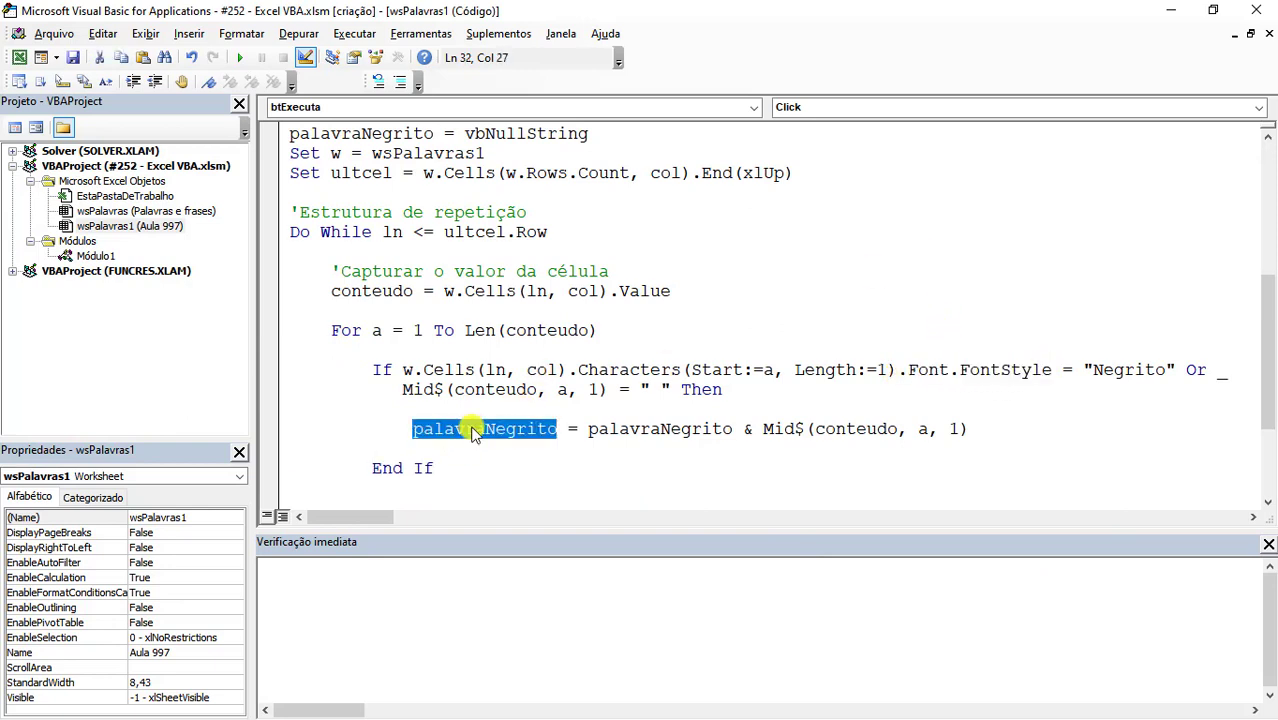
scroll(472, 430, down, 1)
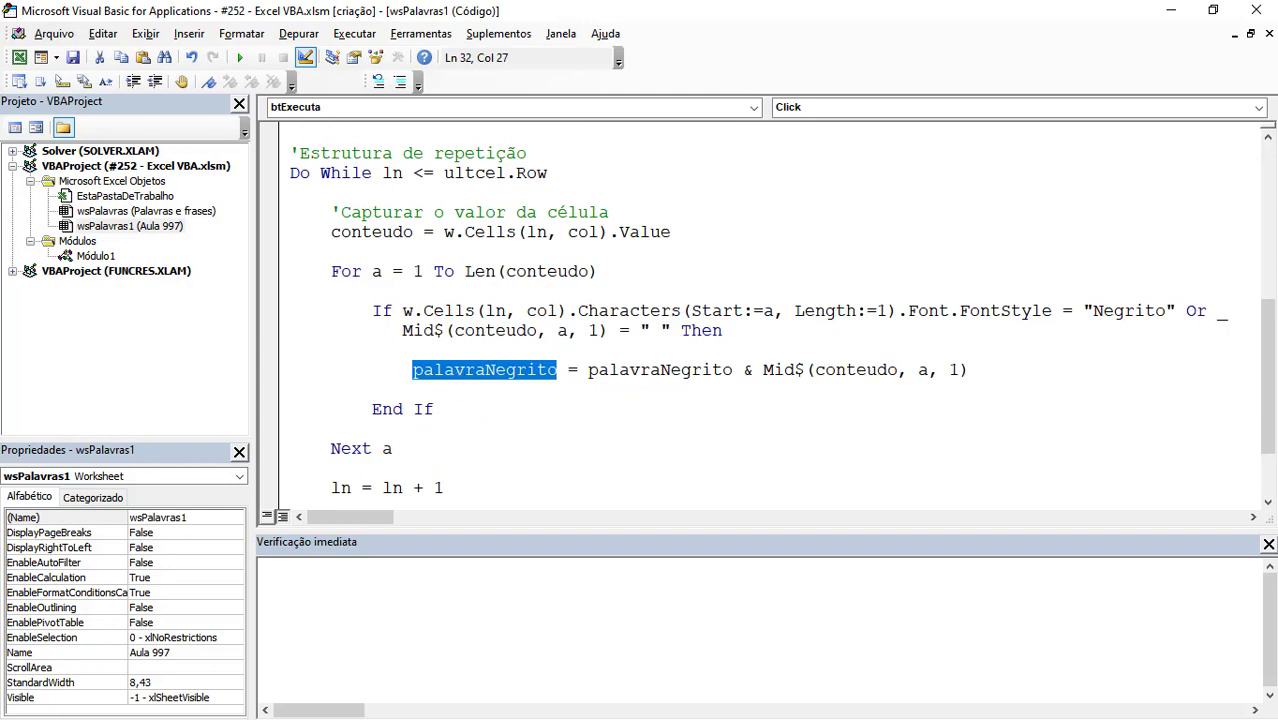
Below Next a, add the line If palavraNegrito <> vbNullString Then
click(354, 467)
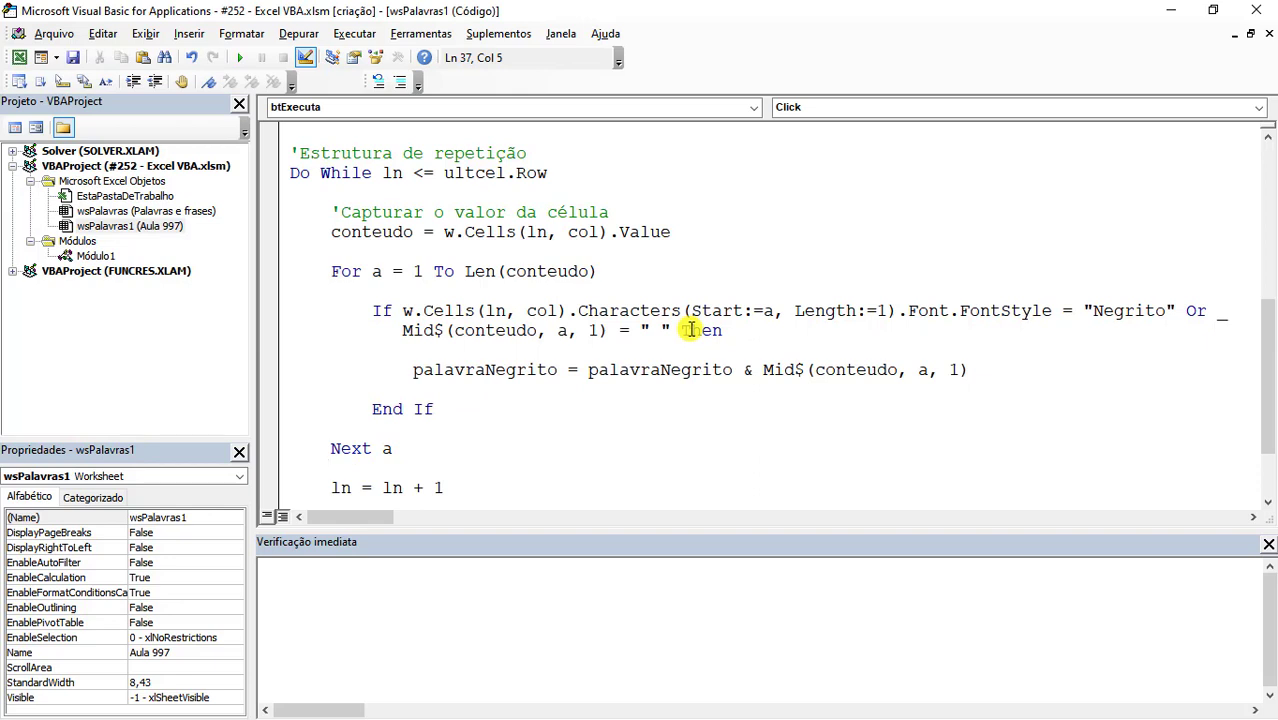
key(Return)
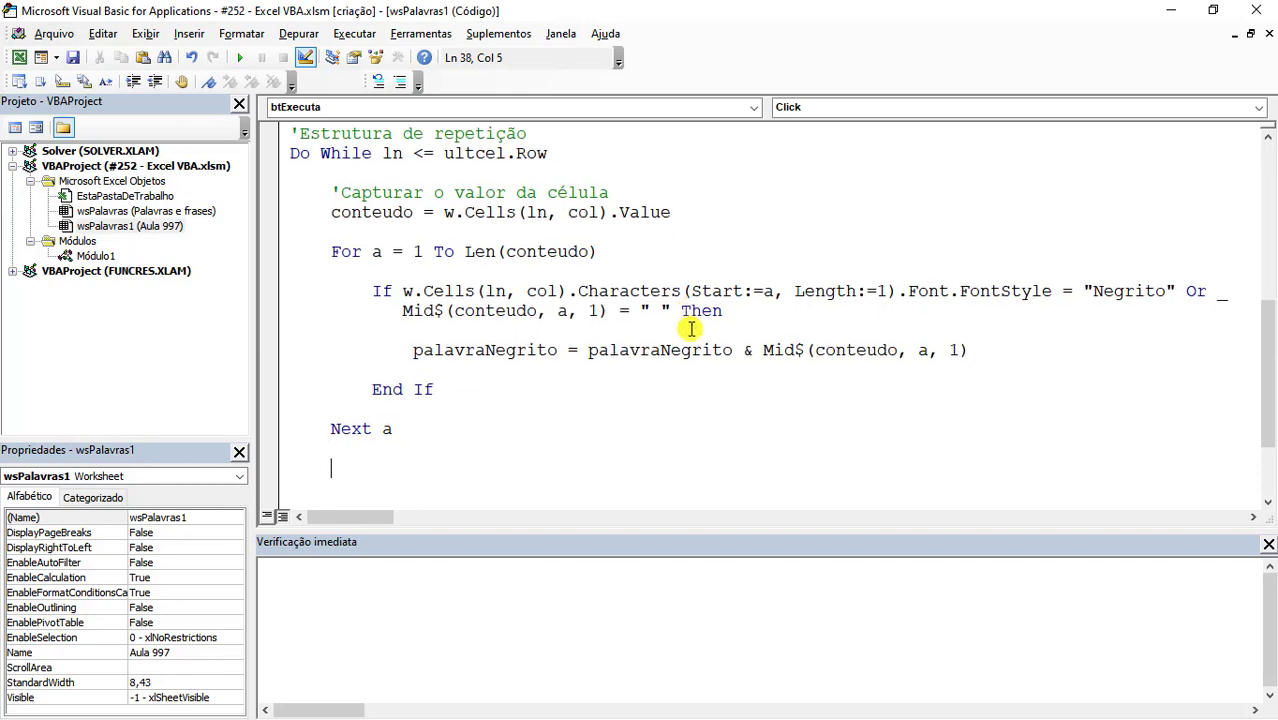
text(ifpa)
text(la)
key(BackSpace)
key(BackSpace)
text(alavraNe)
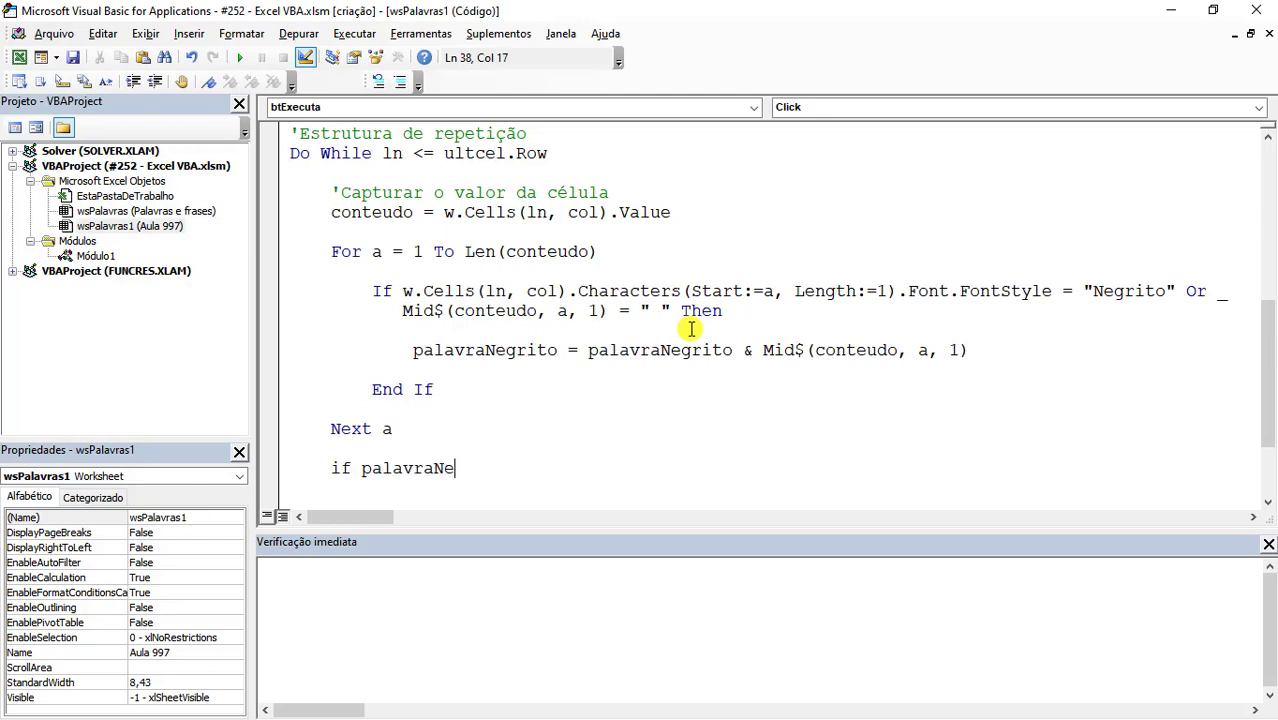
text(grito <> vbn)
text(ullstri)
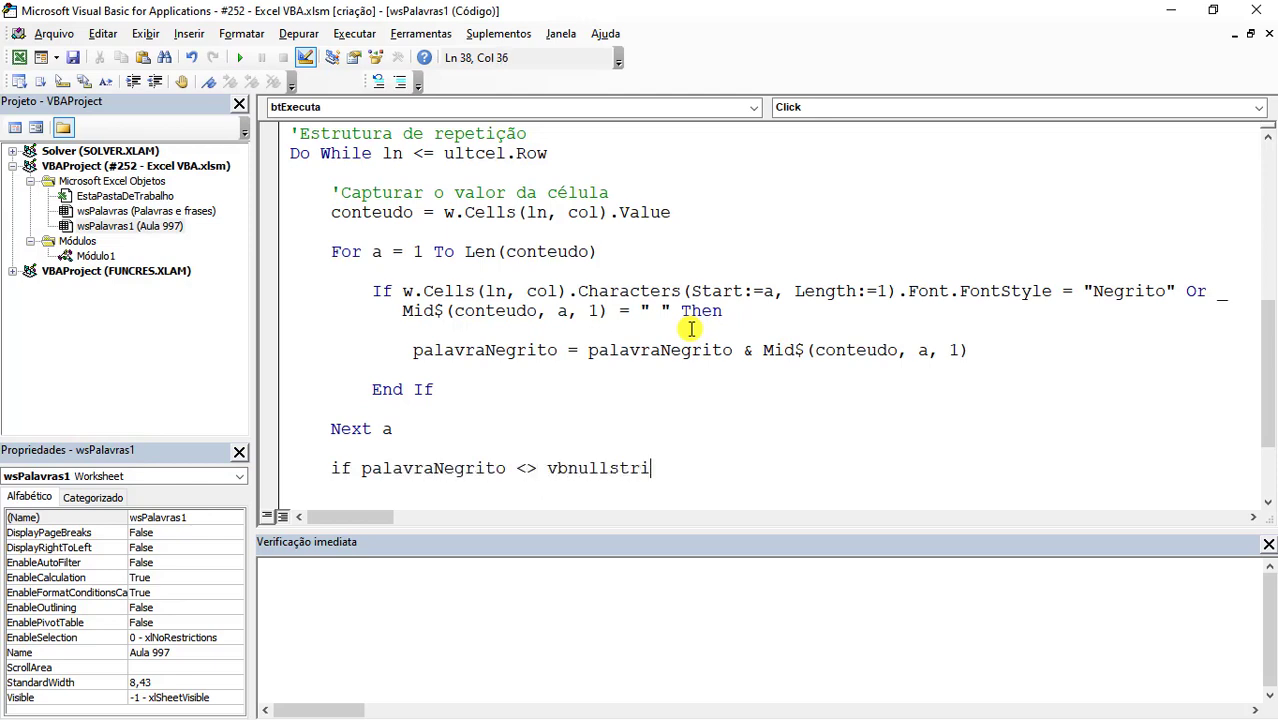
text(ng then)
key(Return)
key(Return)
Add w.Cells(ln, col + 1) = Trim(palavrasNegrito) as the body and close it with End If
text(w.)
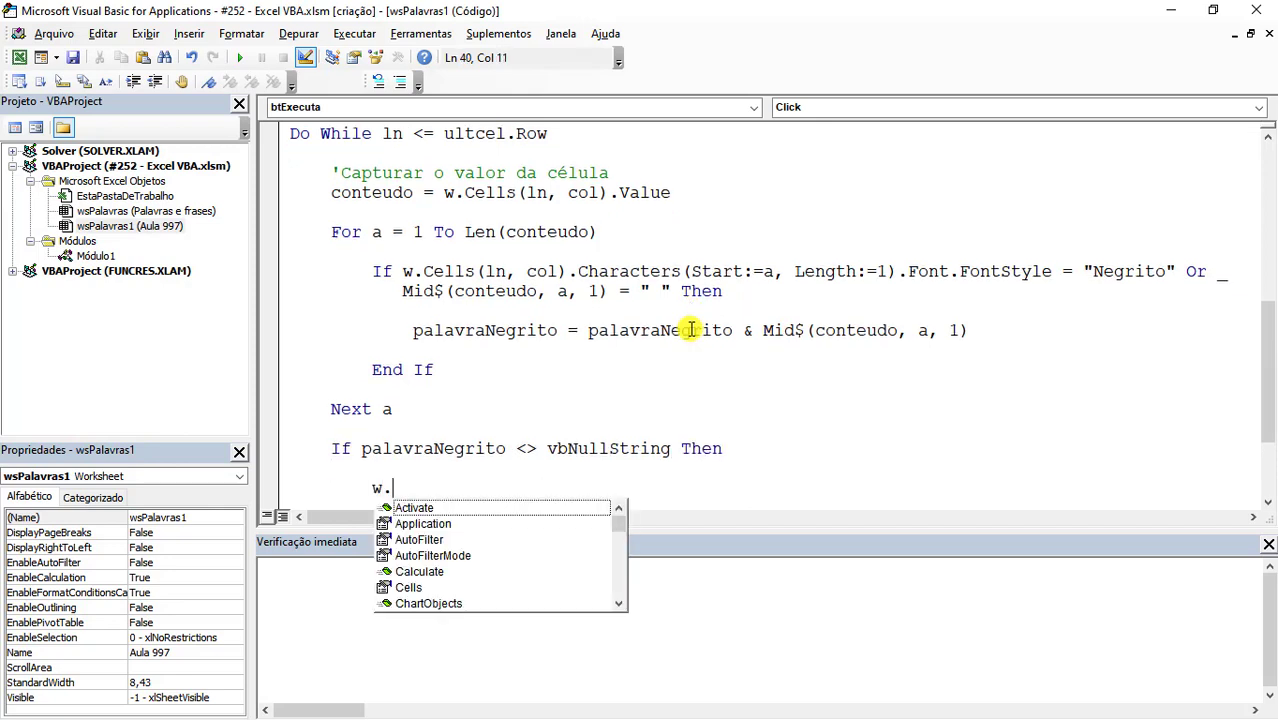
text(cell(ln)
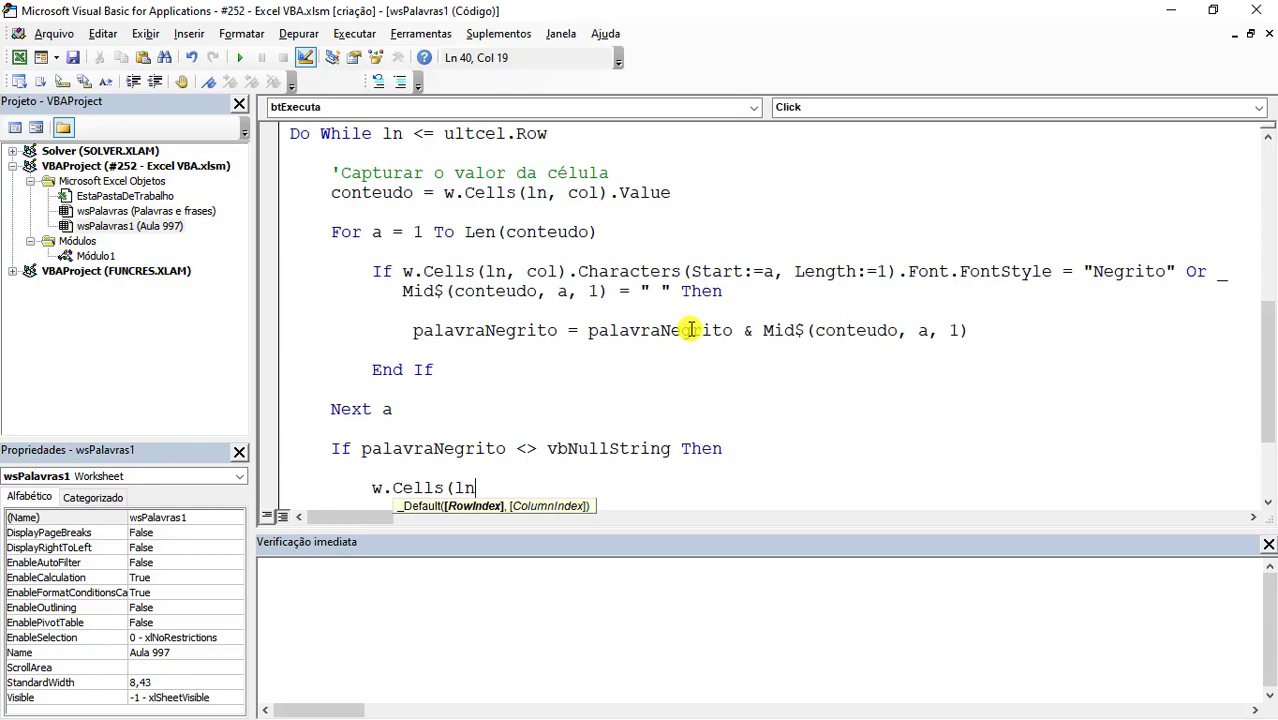
text(, col +!)
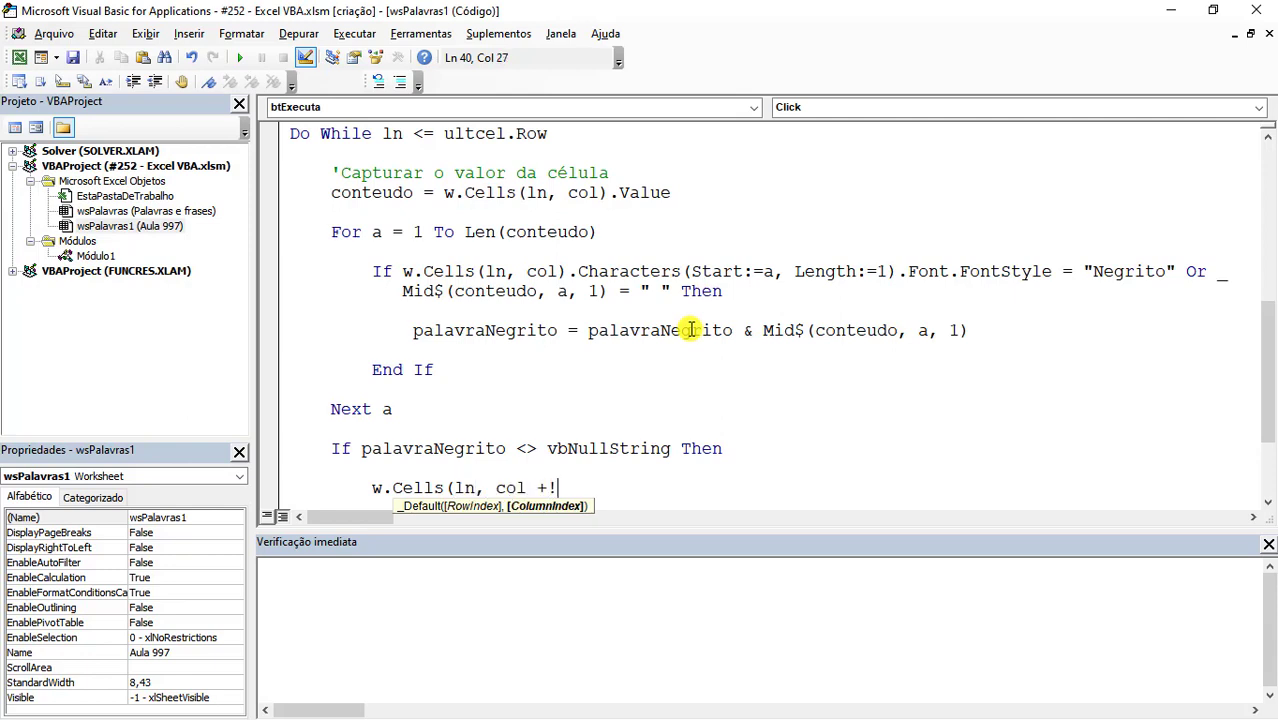
key(BackSpace)
text(1) = )
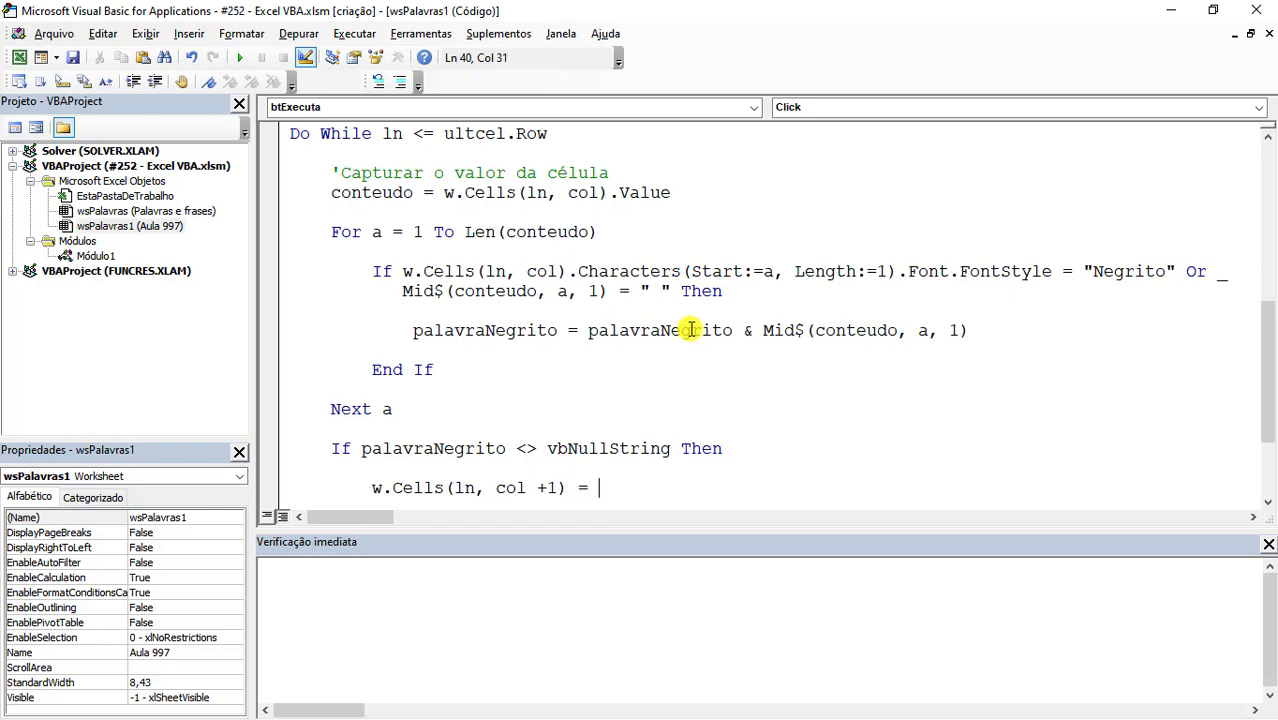
text(trim()
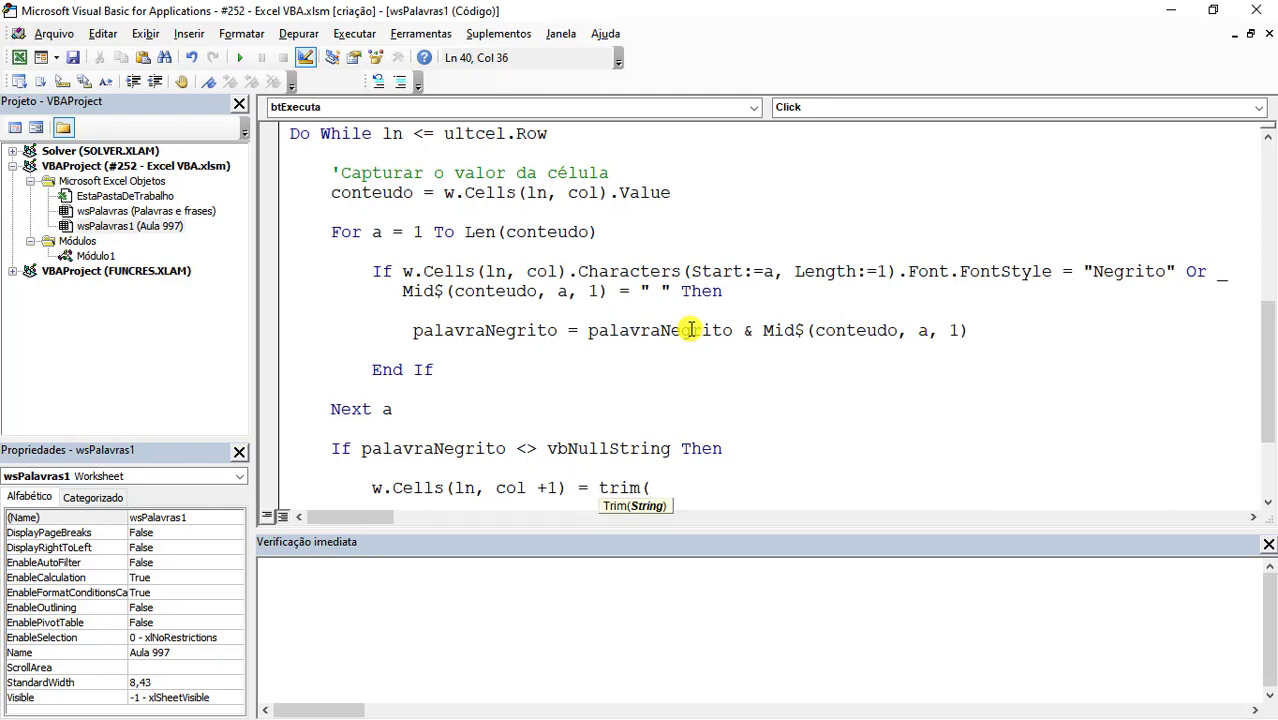
text(palavras)
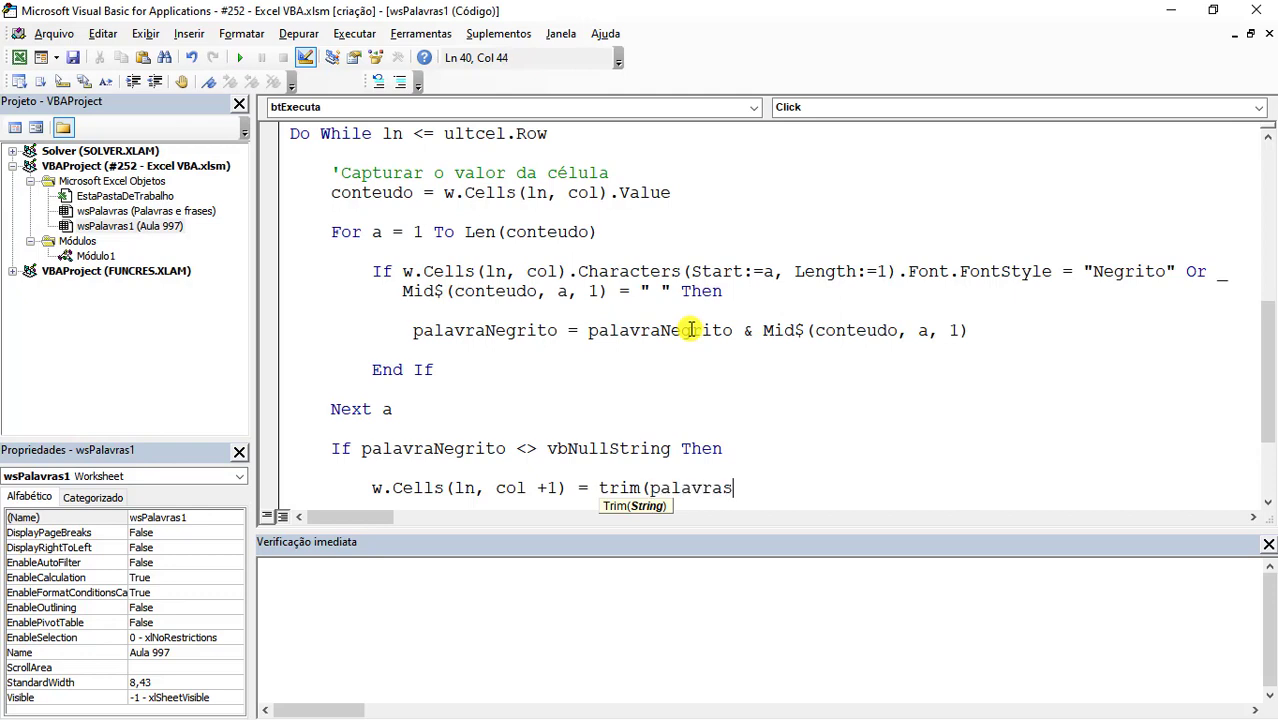
text(ne)
text(grito))
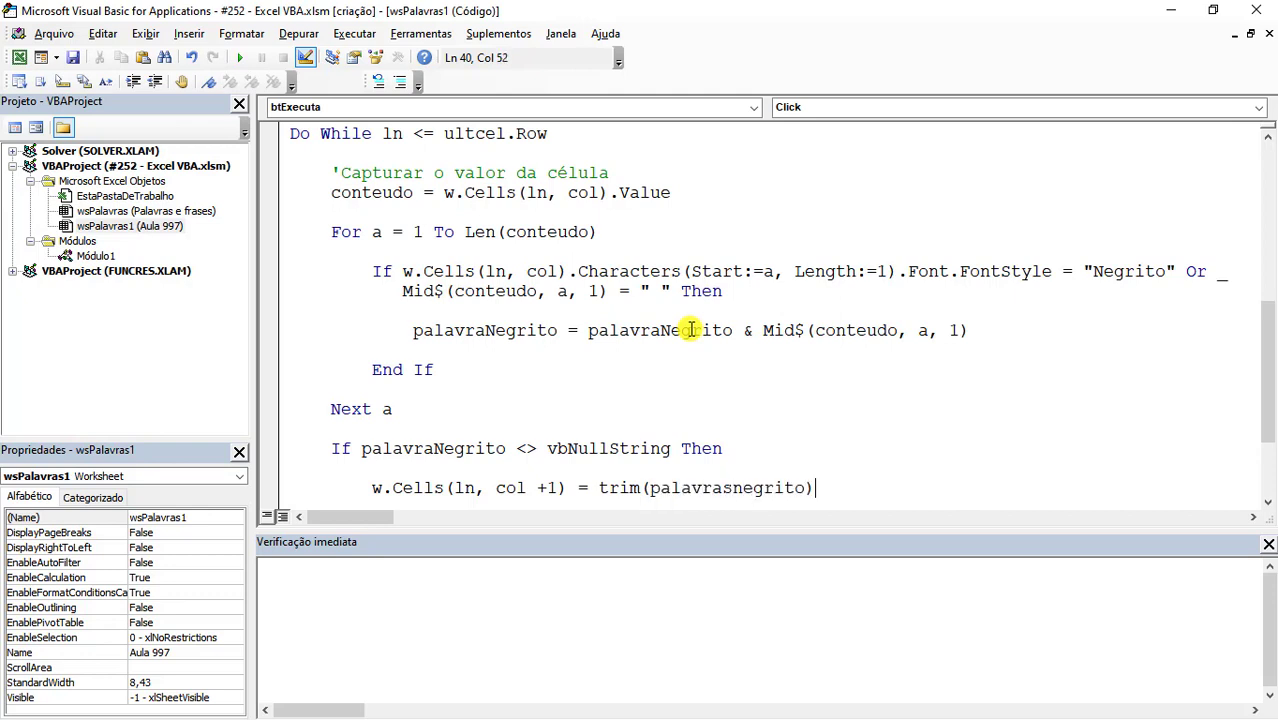
key(Down)
key(Down)
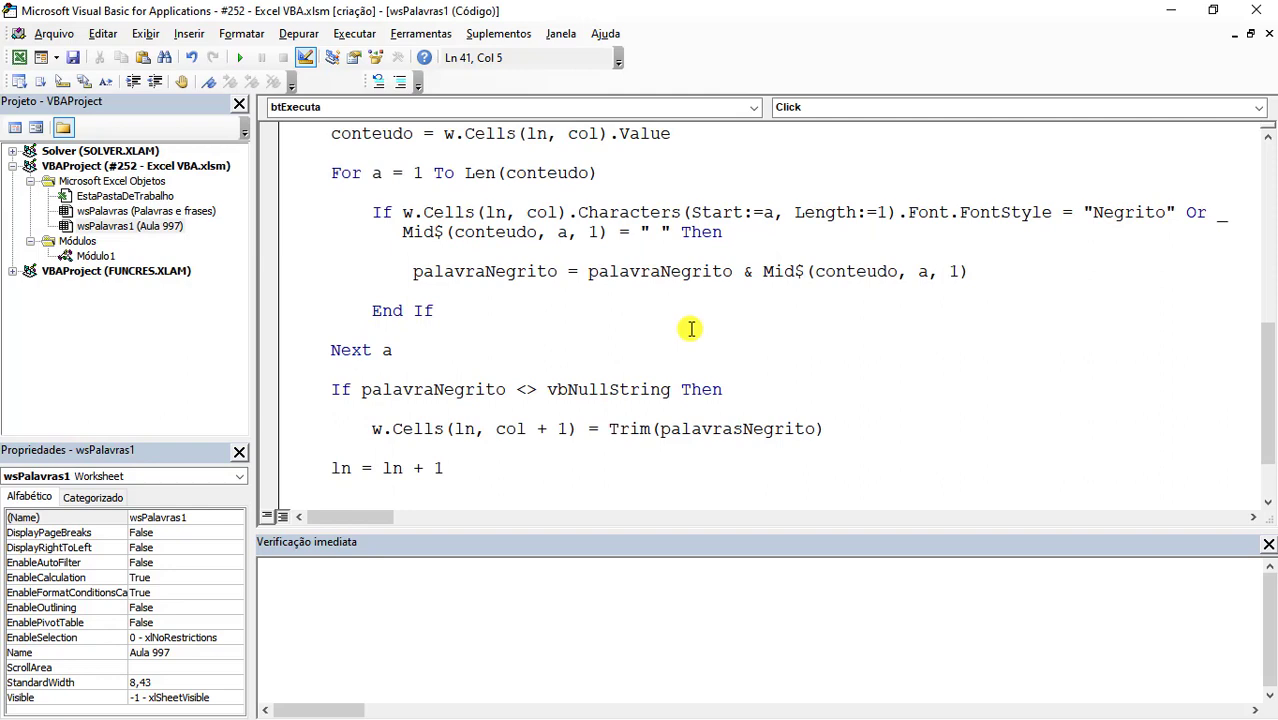
key(Return)
text(endif)
key(Return)
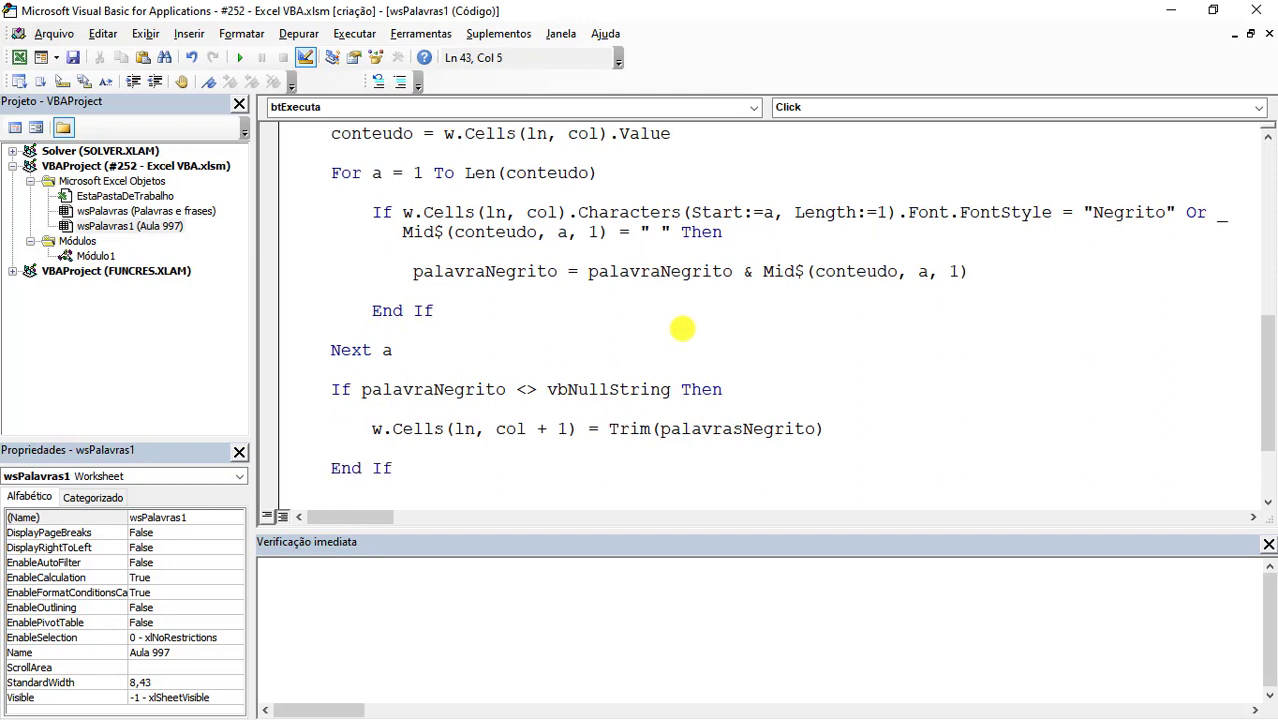
scroll(670, 328, down, 1)
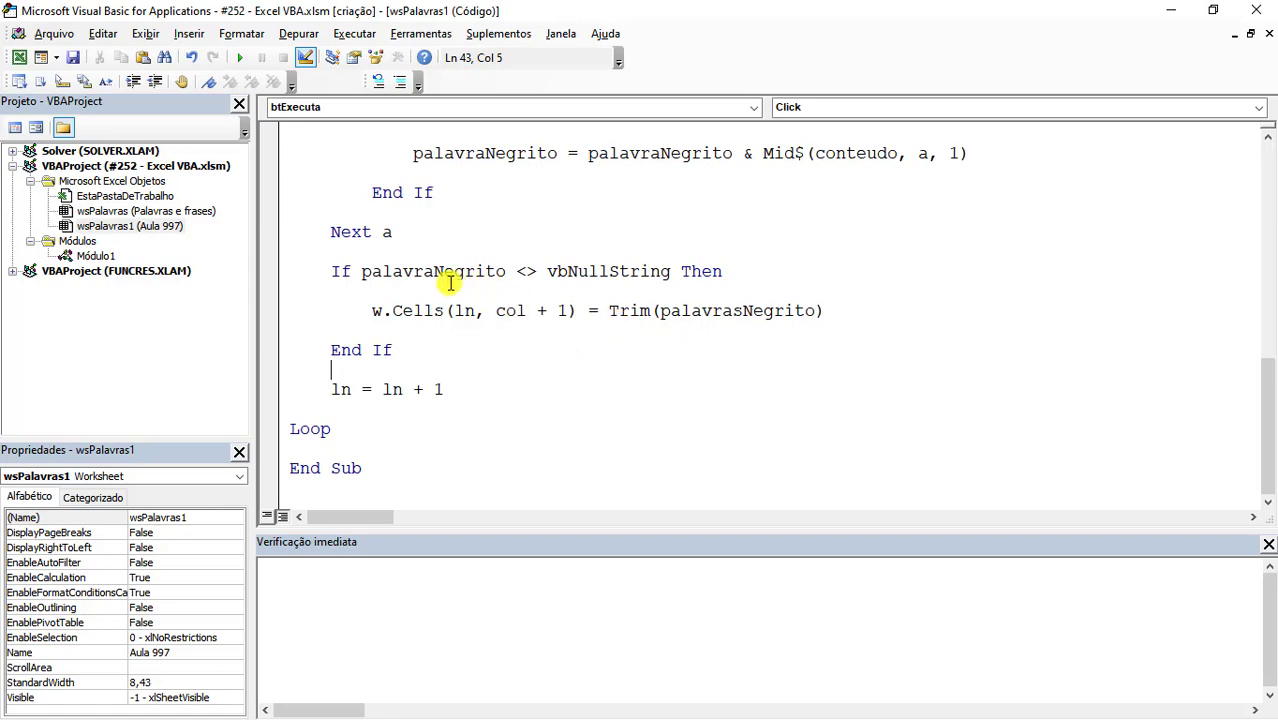
Highlight the Loop line, the Do While header and the palavraNegrito accumulator line
drag(342, 431, 237, 436)
scroll(331, 394, up, 1)
scroll(362, 348, up, 6)
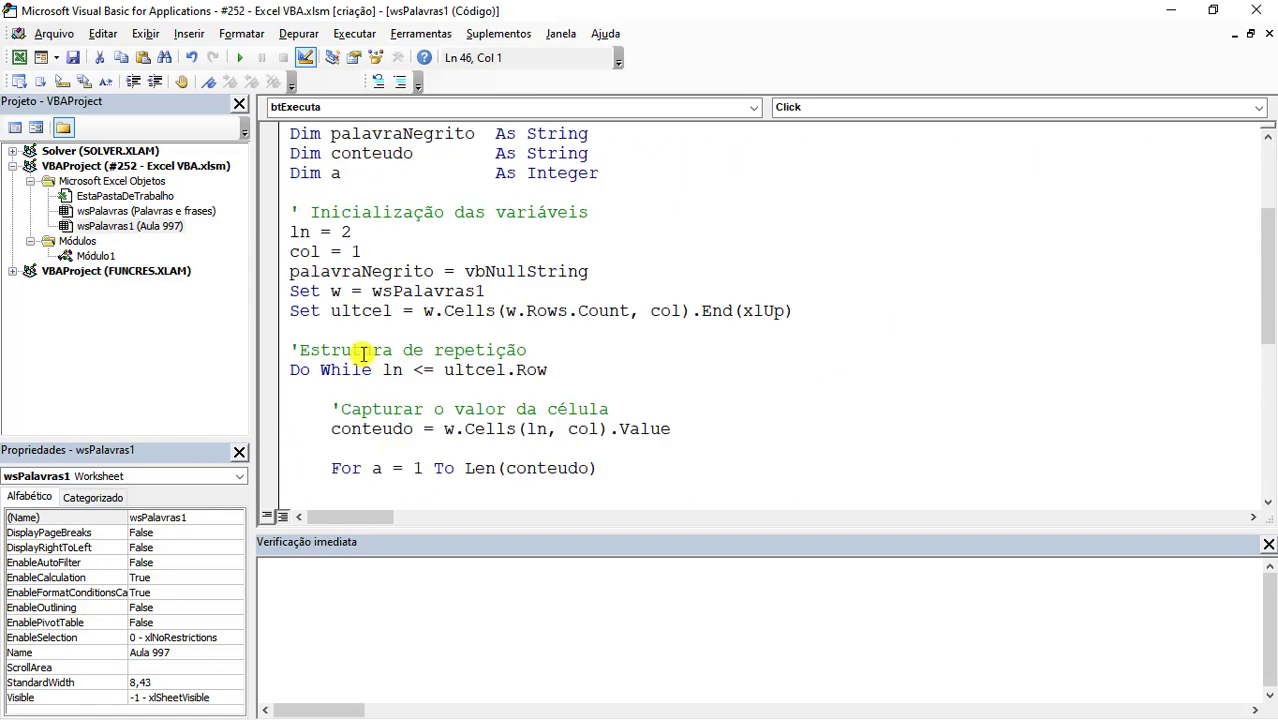
double_click(340, 369)
scroll(500, 363, down, 3)
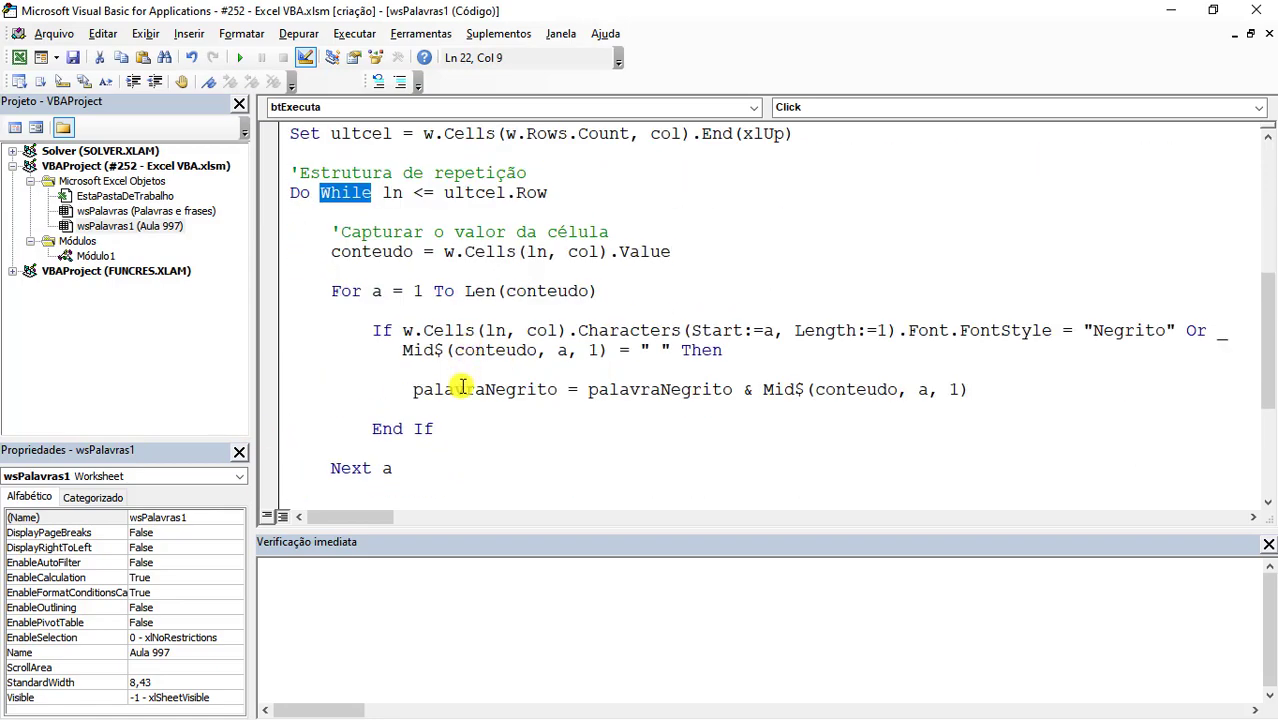
double_click(463, 388)
scroll(463, 388, down, 3)
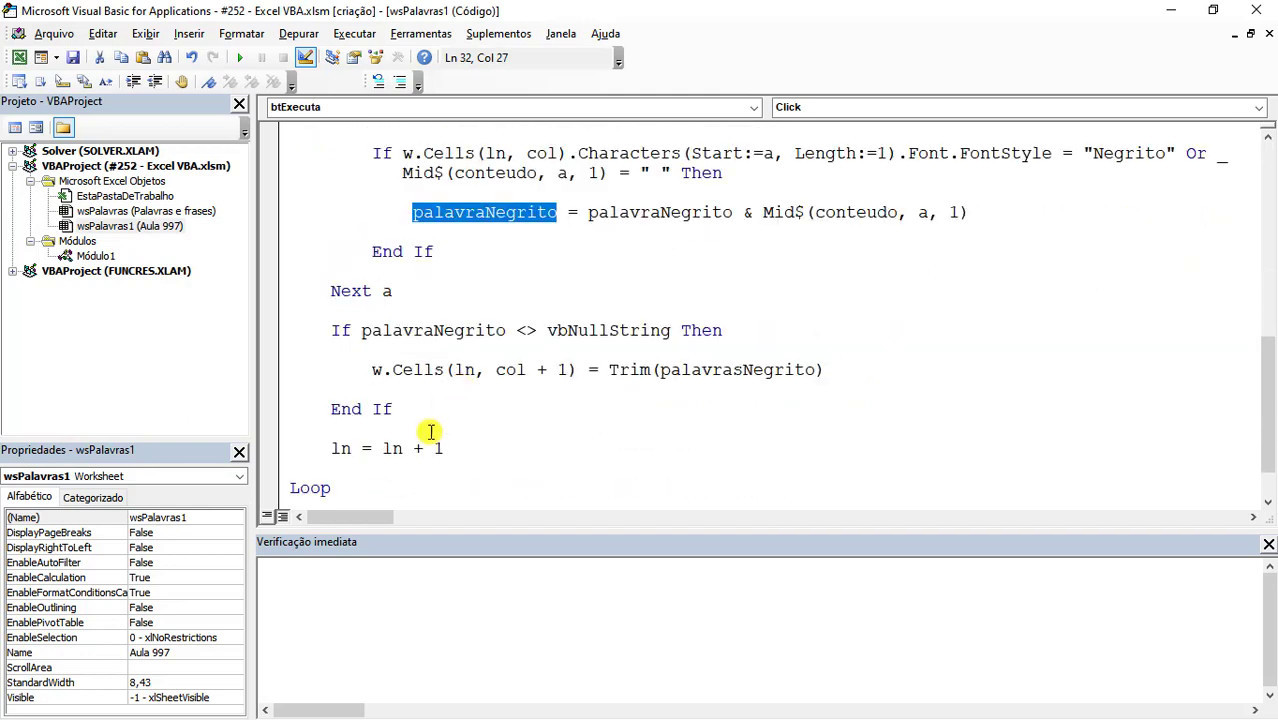
Add palavraNegrito = vbNullString on a new line after ln = ln + 1
click(448, 448)
key(Return)
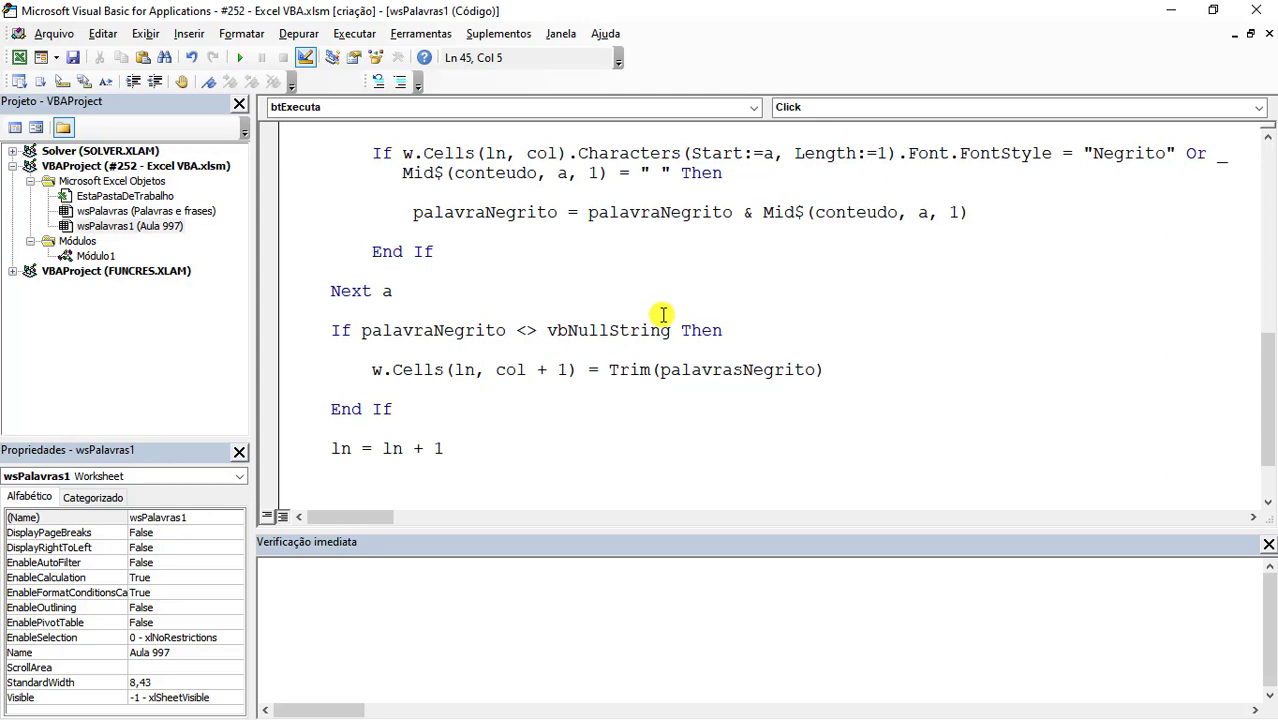
text(palavra)
text(Negrito = )
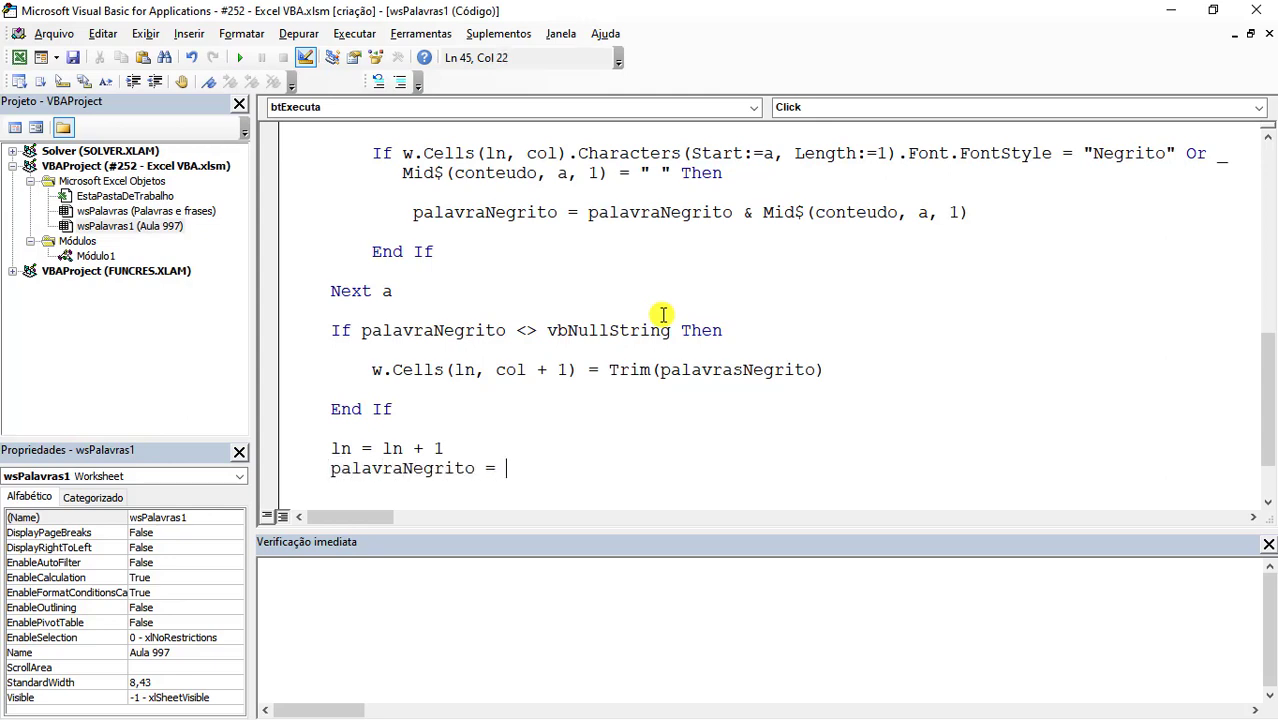
text(vbnullstring)
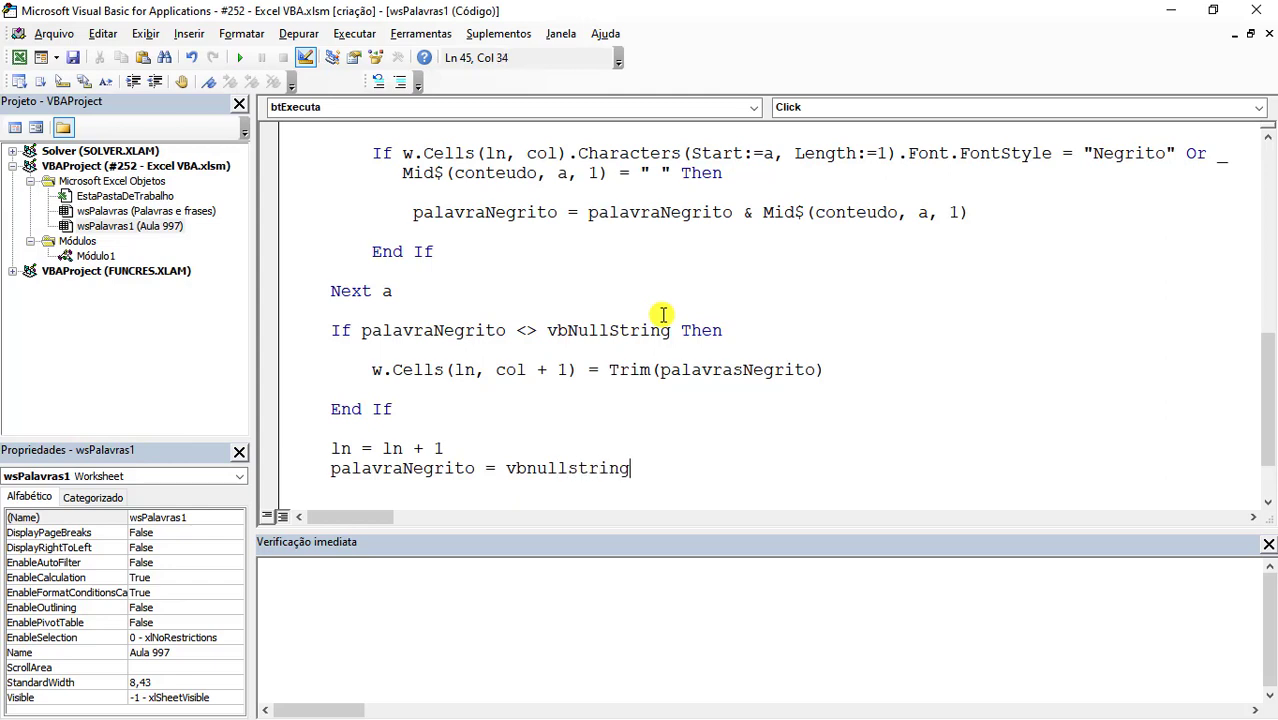
scroll(693, 354, down, 2)
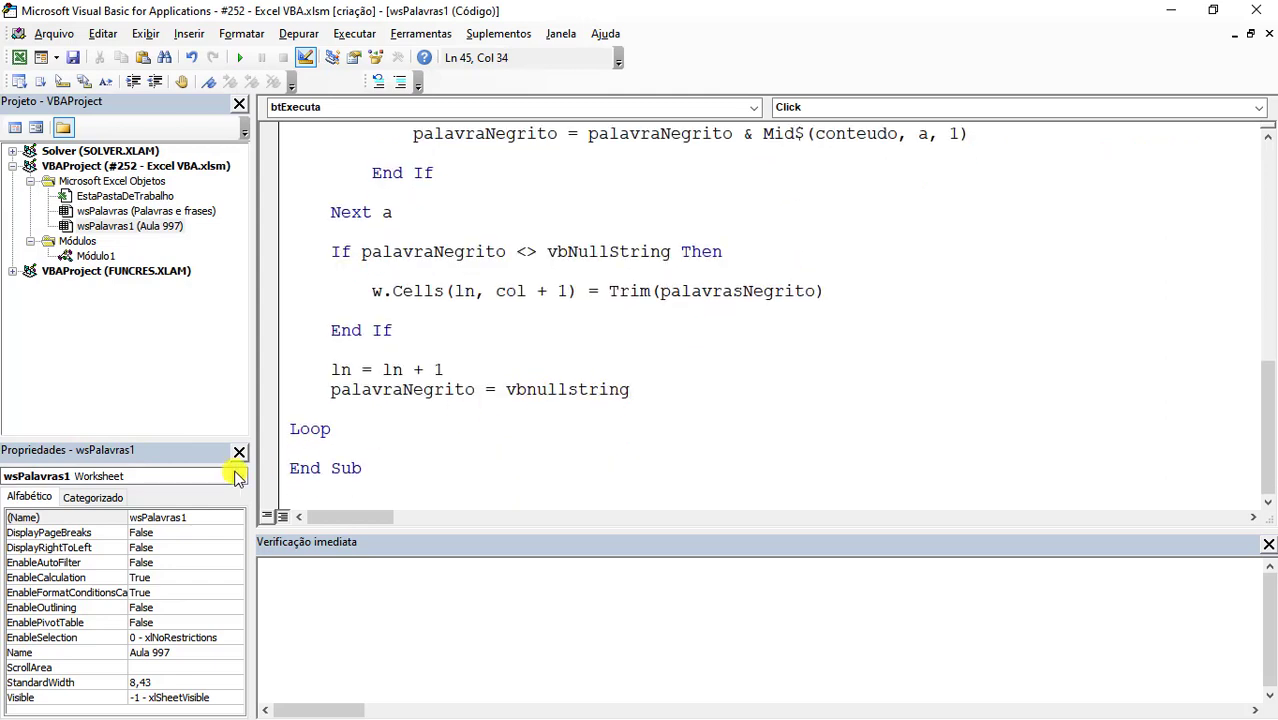
Below Loop, add Set w = Nothing and Set ultcel = Nothing
click(322, 430)
key(End)
key(Return)
key(Return)
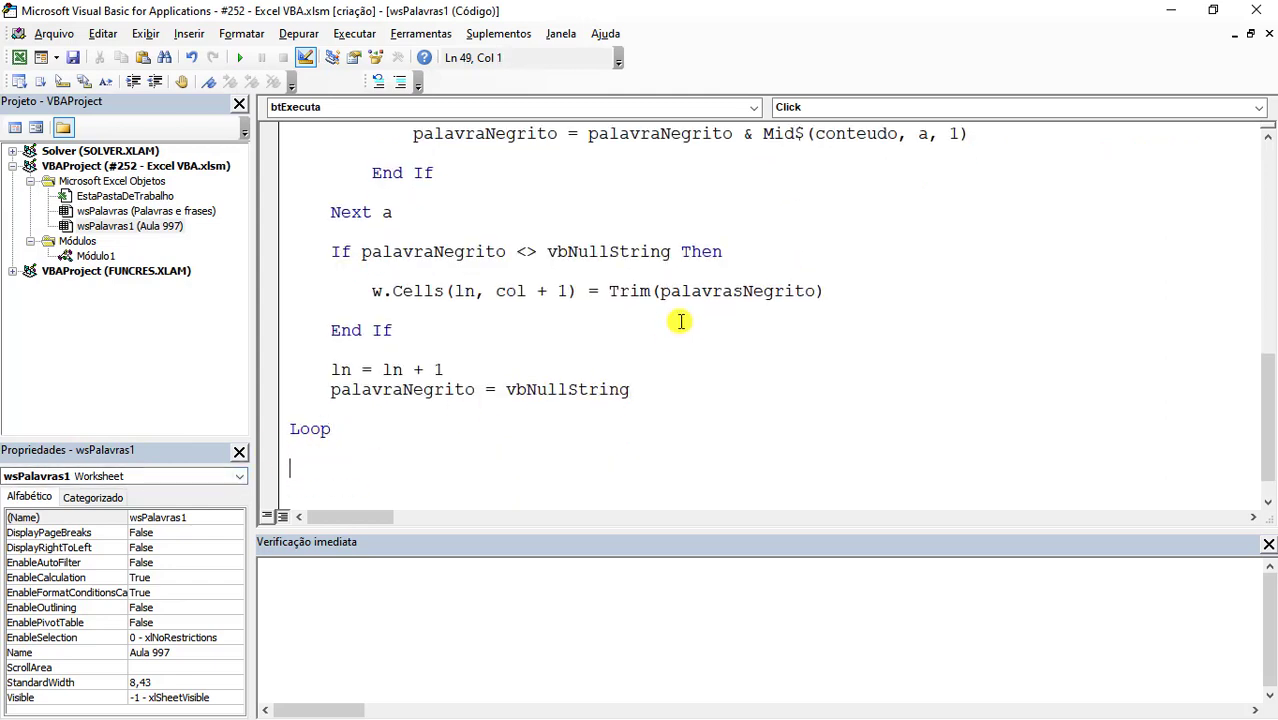
key(BackSpace)
key(BackSpace)
text(et w = No)
text(thin)
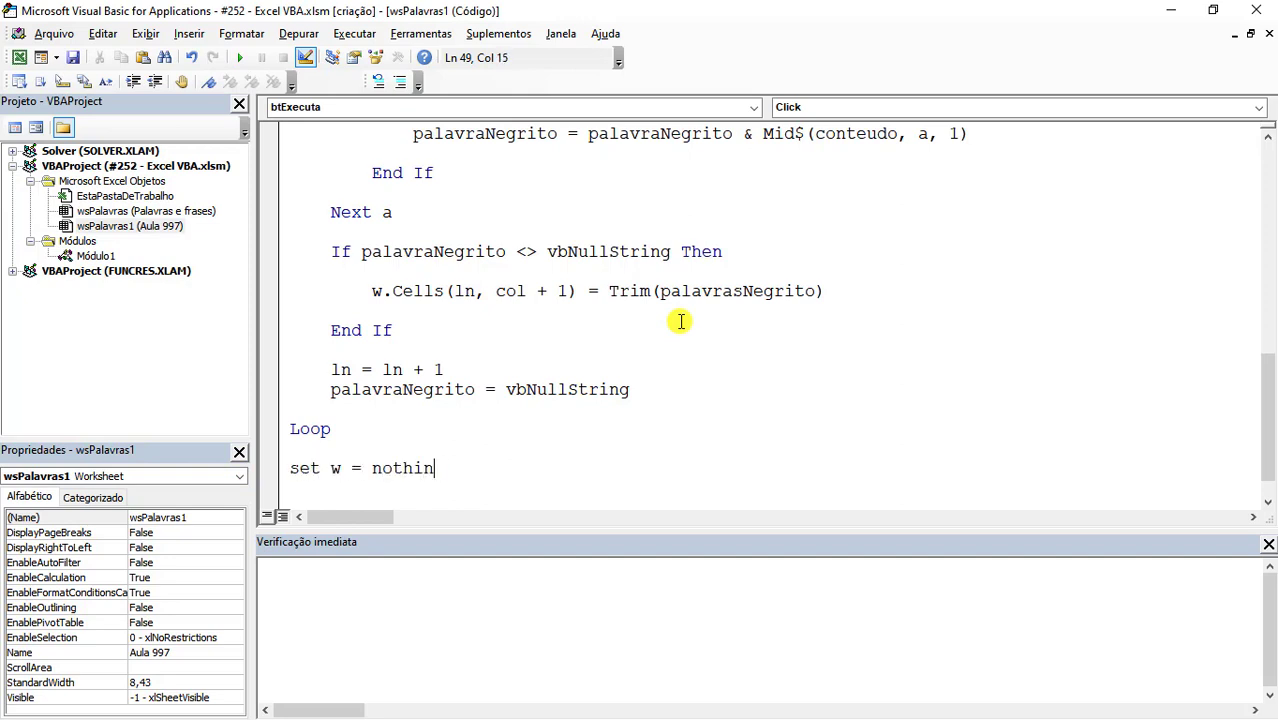
text(g)
key(Return)
text(set ultcel )
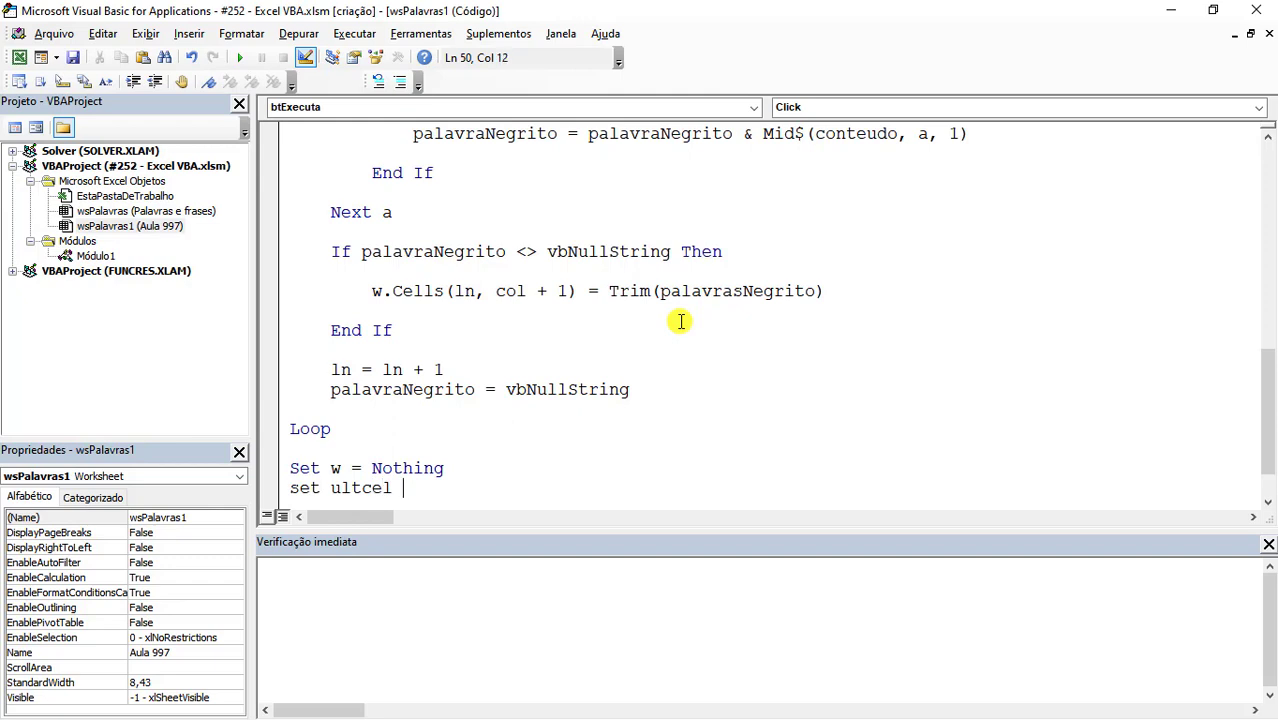
text(= nothing)
key(Return)
key(Return)
text(msgbo)
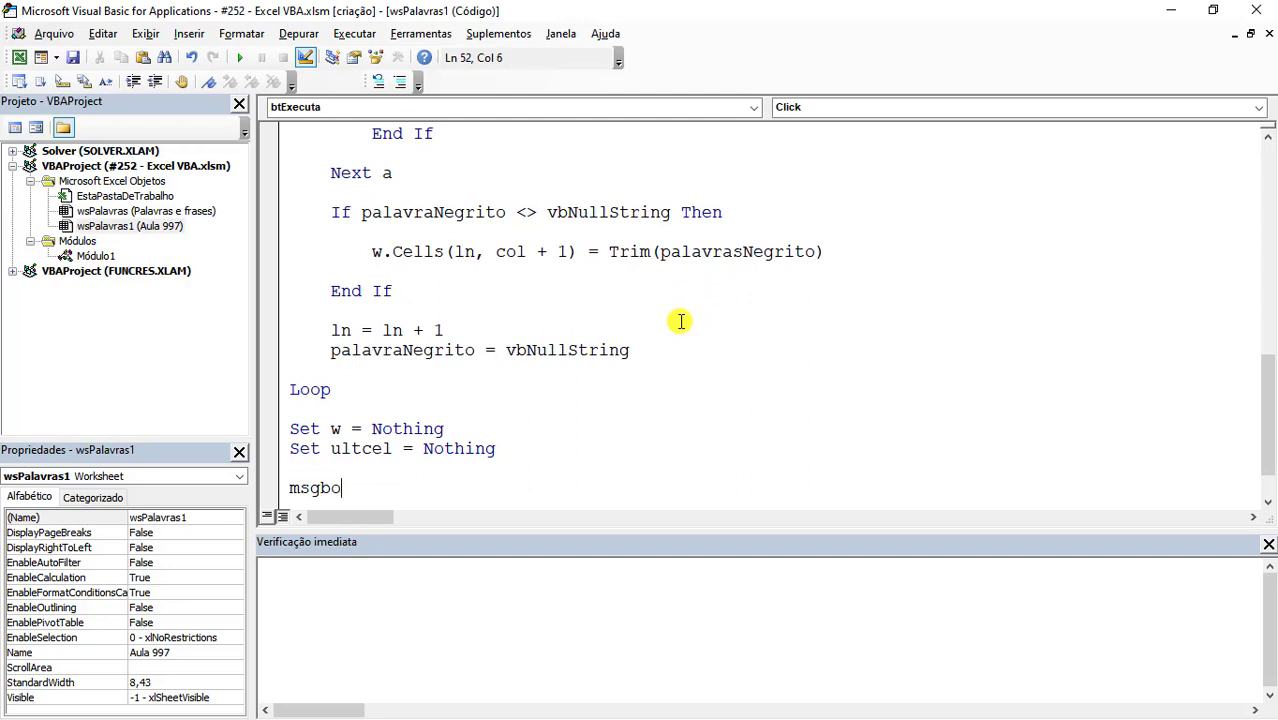
Add MsgBox "Processo concluído!" just before End Sub
text(x "Prtoce)
key(BackSpace)
key(BackSpace)
key(BackSpace)
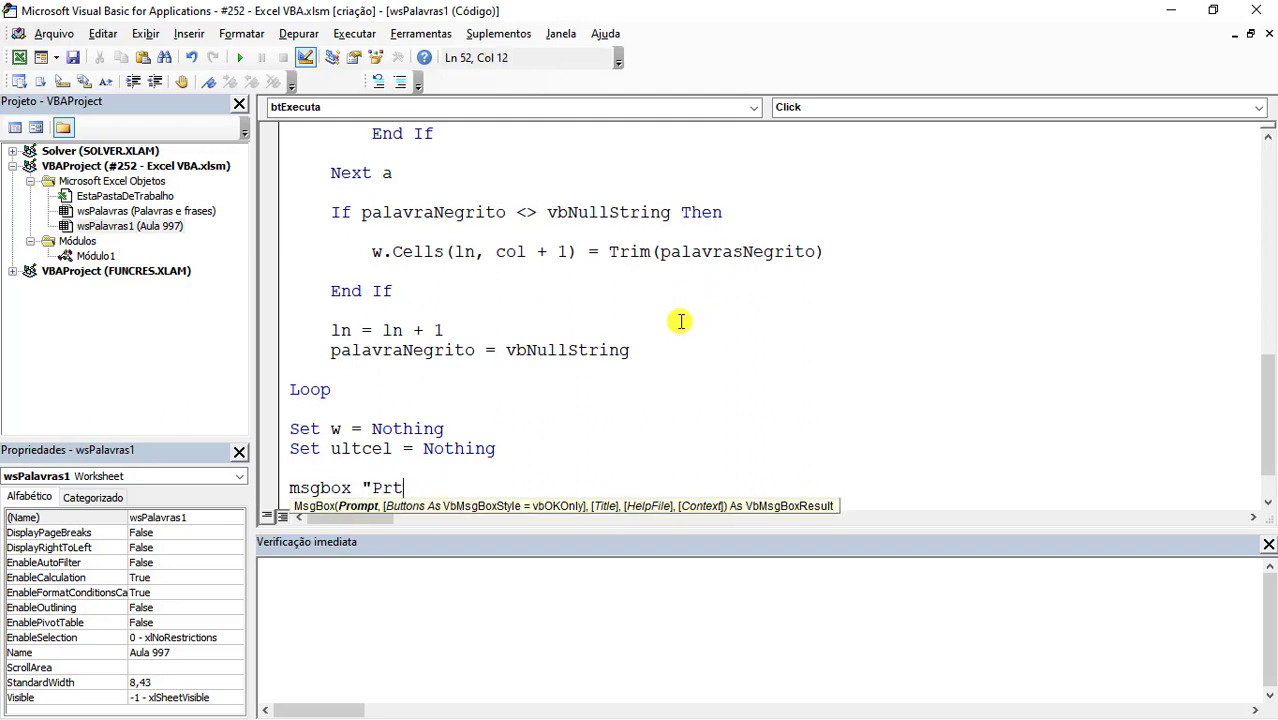
text(cess)
text(o concluído!)
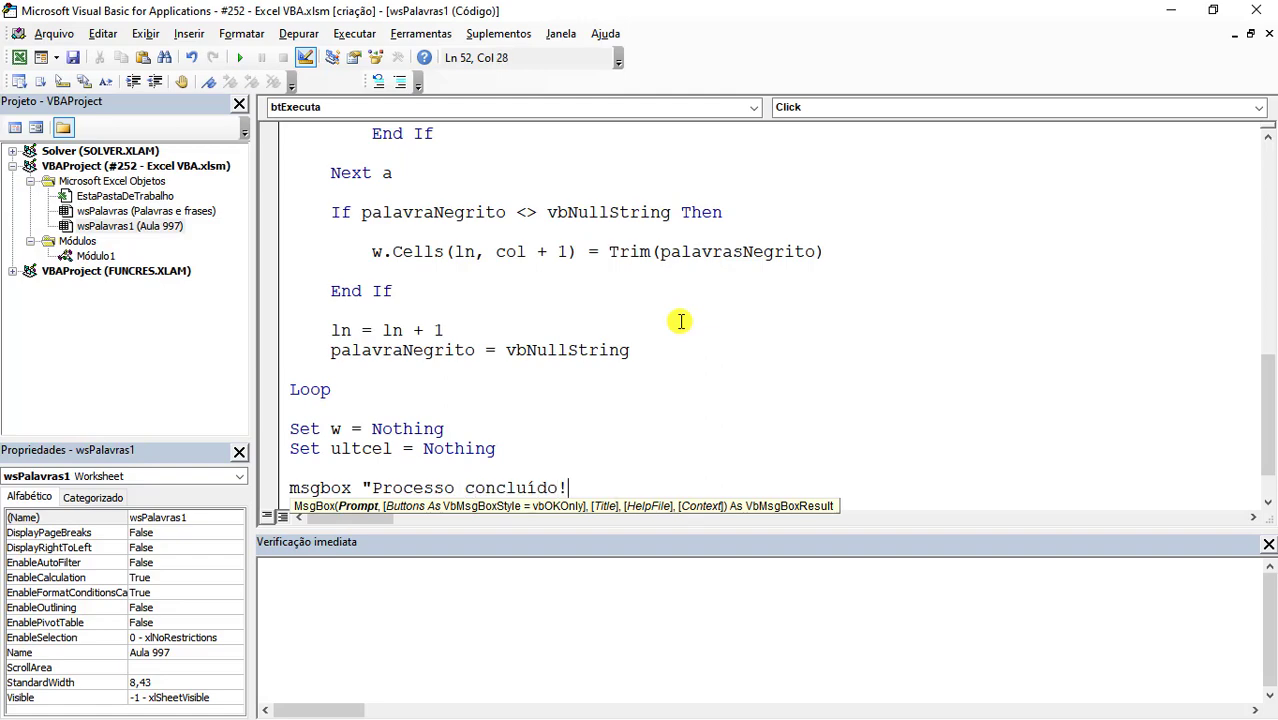
key(Down)
key(Down)
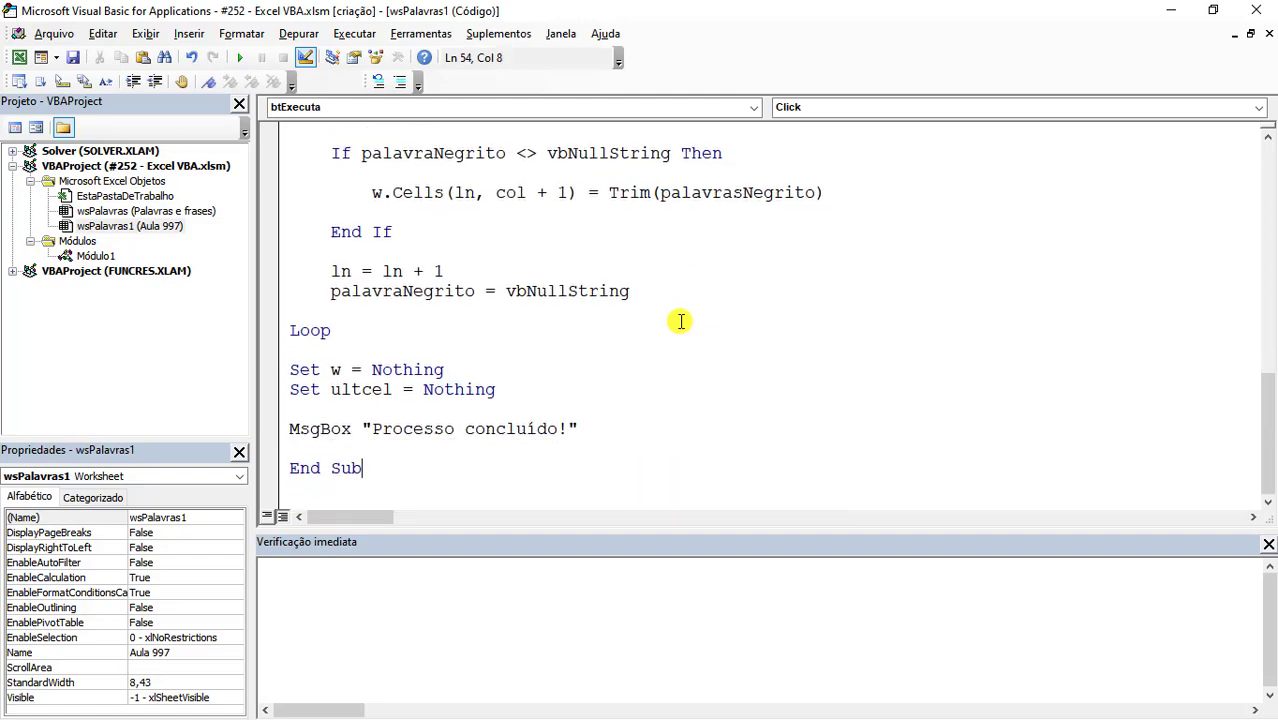
scroll(680, 321, up, 1)
scroll(663, 314, up, 7)
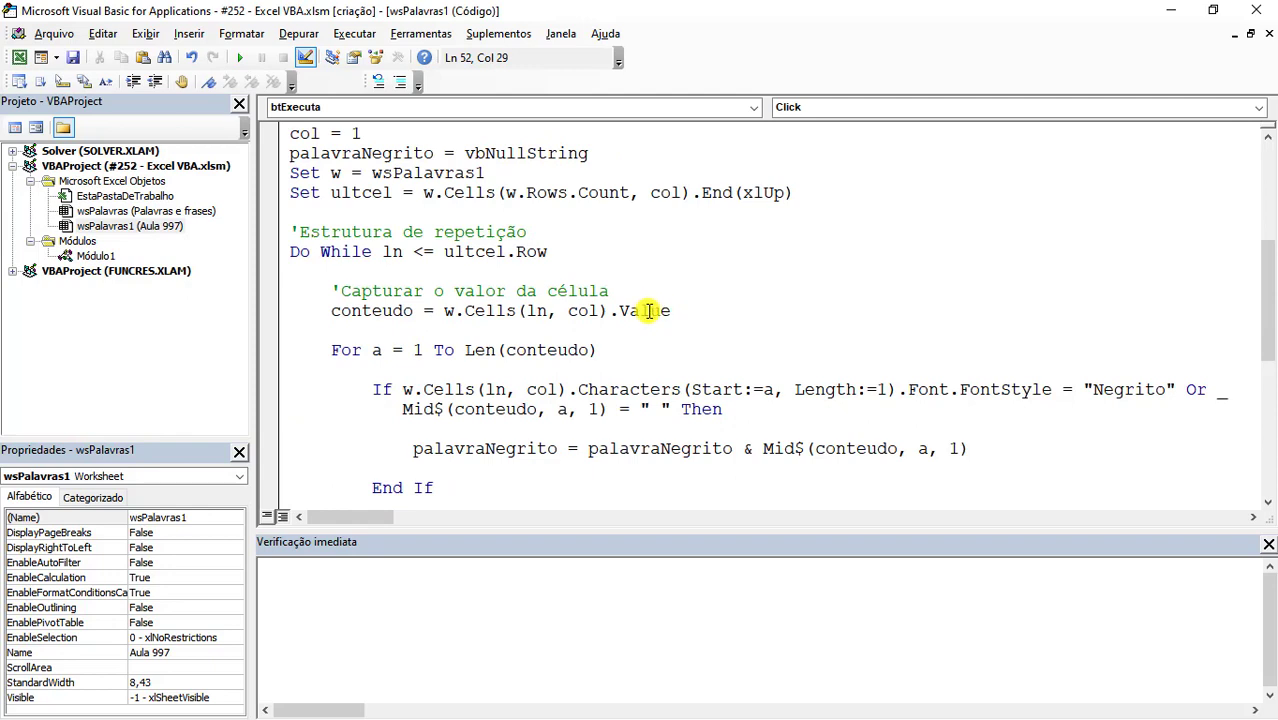
scroll(650, 311, down, 1)
drag(630, 234, 333, 234)
Add the comment 'Percorrer cada um dos caracteres da célula' above the For a = 1 loop
click(333, 291)
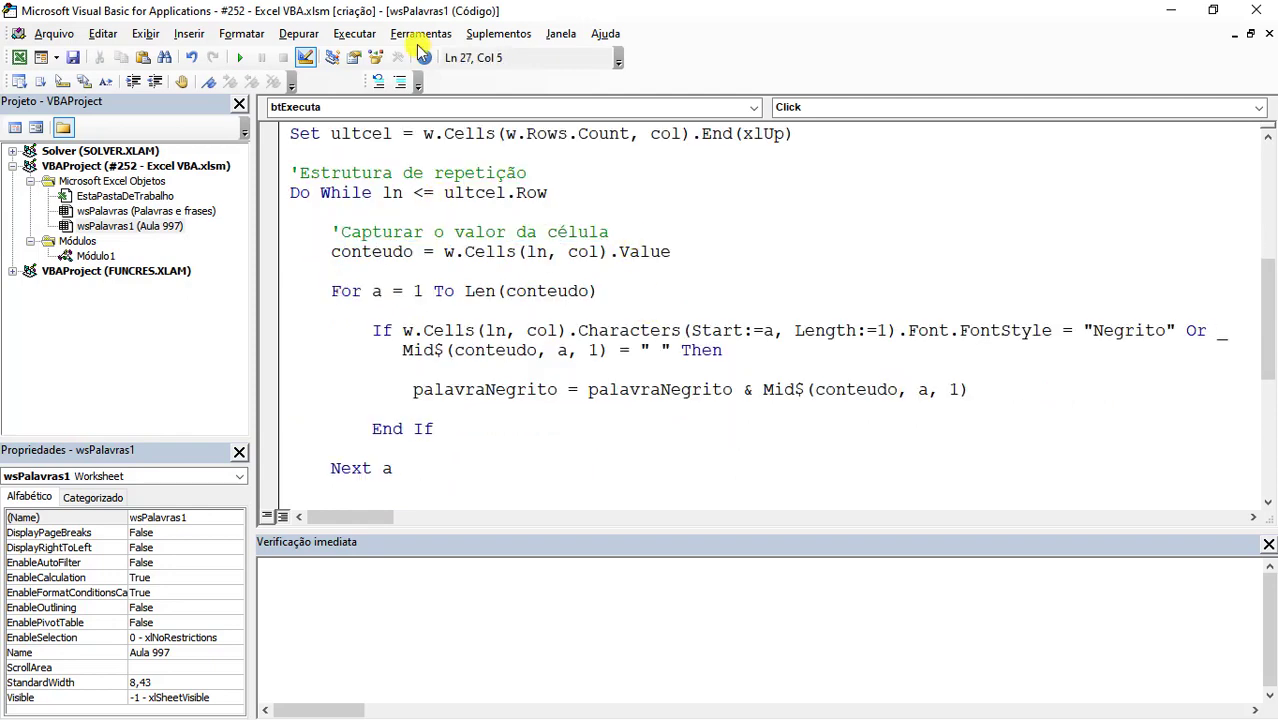
key(Return)
key(Up)
text('Percorre)
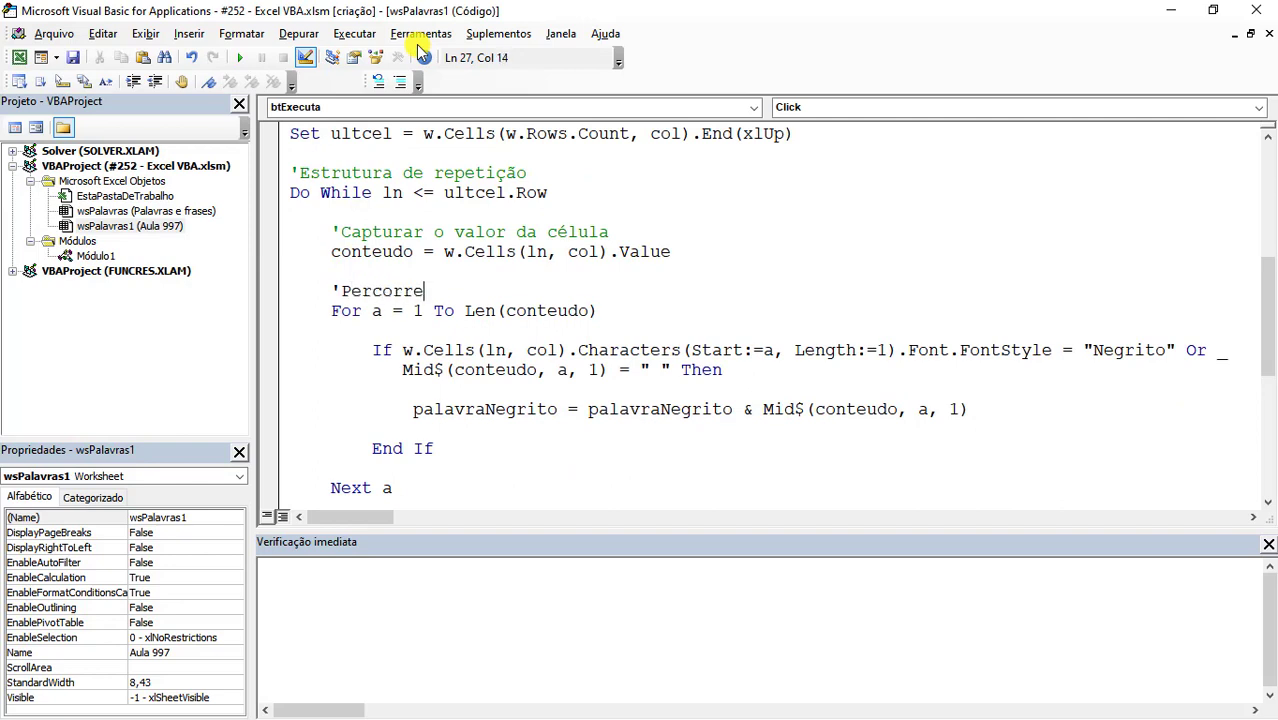
text(r cada)
key(BackSpace)
key(BackSpace)
key(BackSpace)
key(BackSpace)
key(BackSpace)
text(cada um)
key(BackSpace)
key(BackSpace)
key(BackSpace)
key(BackSpace)
key(BackSpace)
text(da um dos carac)
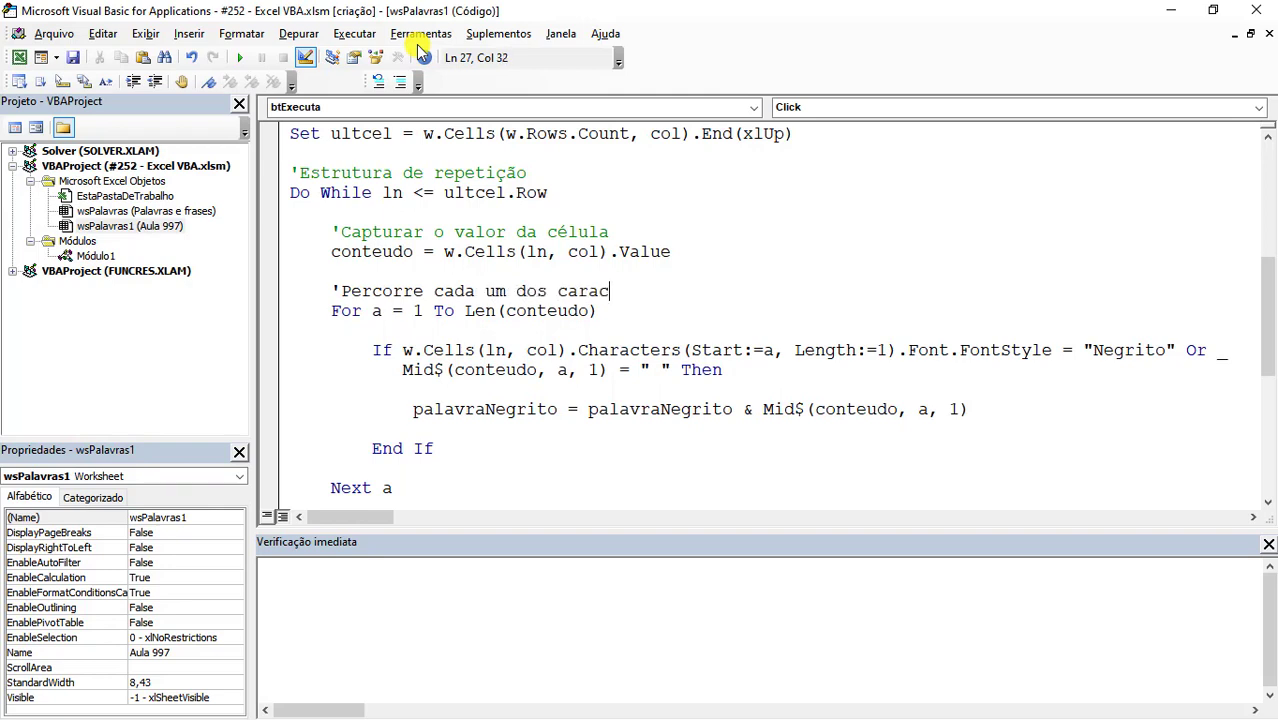
text(teres da c'c)
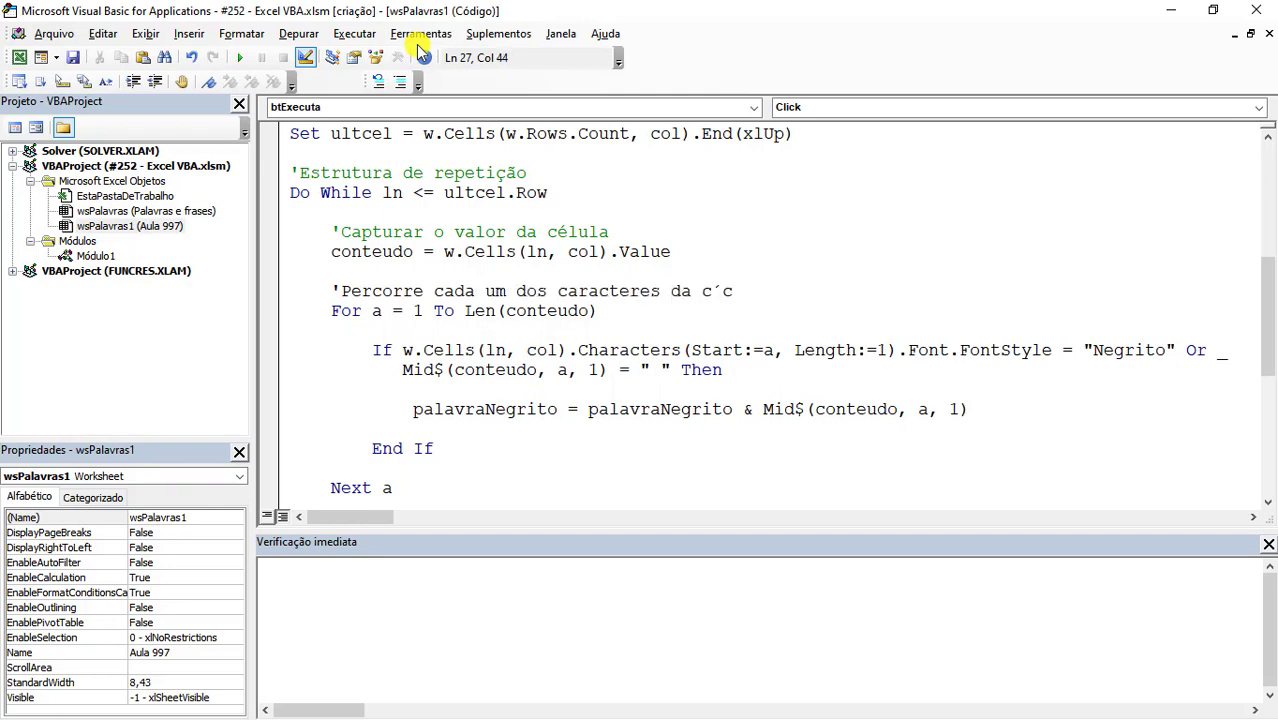
key(BackSpace)
key(BackSpace)
text(élula)
Add the comment 'Verifica se o caracter selecionado está em negrito' above the bold-check If
key(Down)
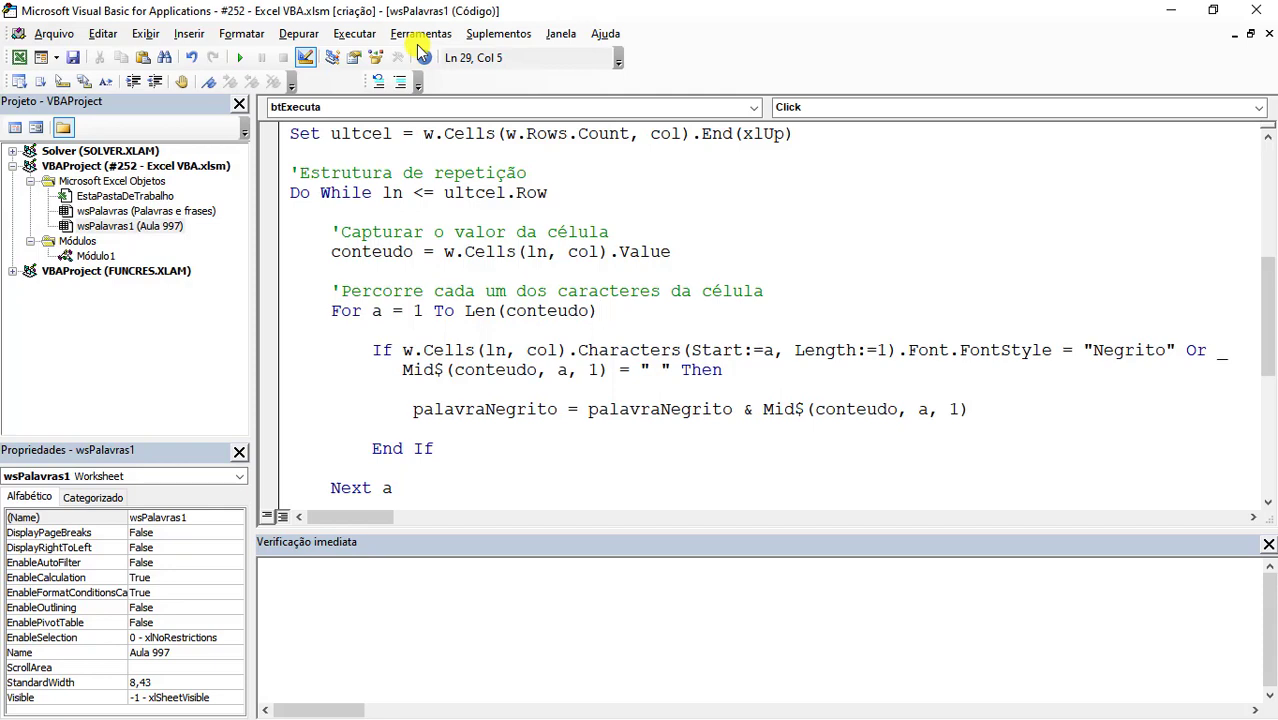
key(Down)
key(Down)
key(Home)
key(Return)
key(Up)
text('Ve)
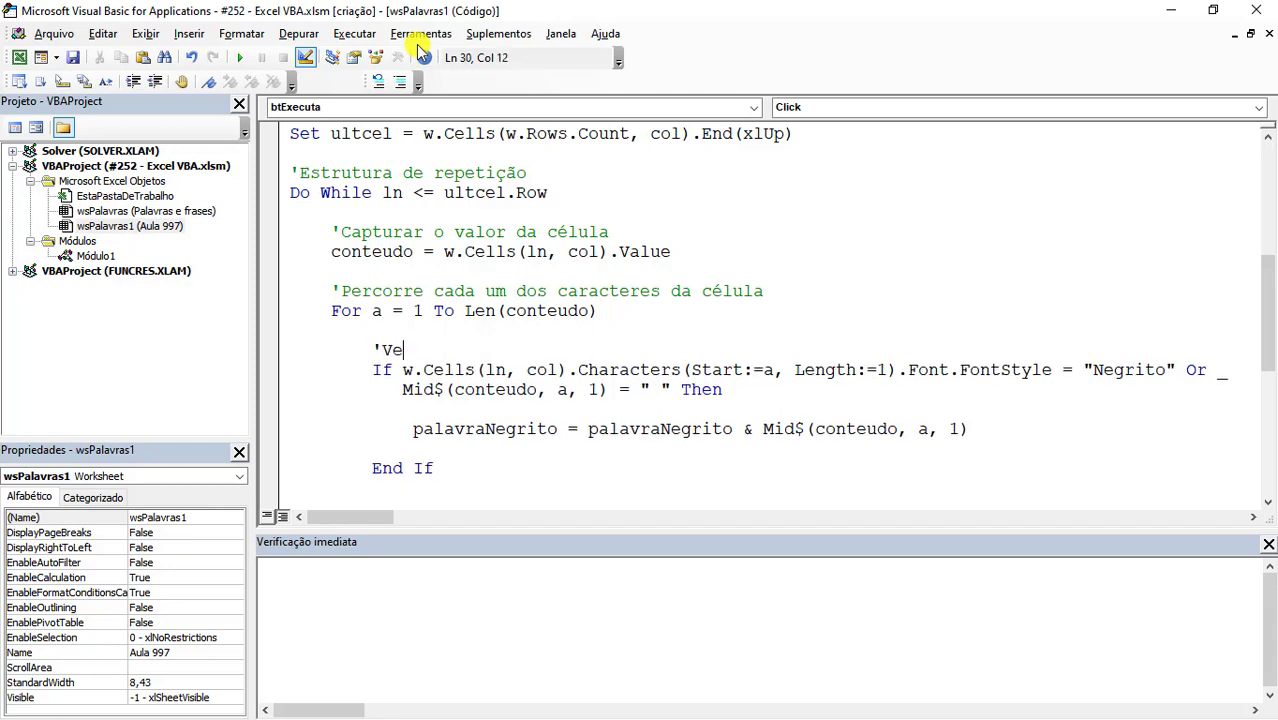
text(rifica se a)
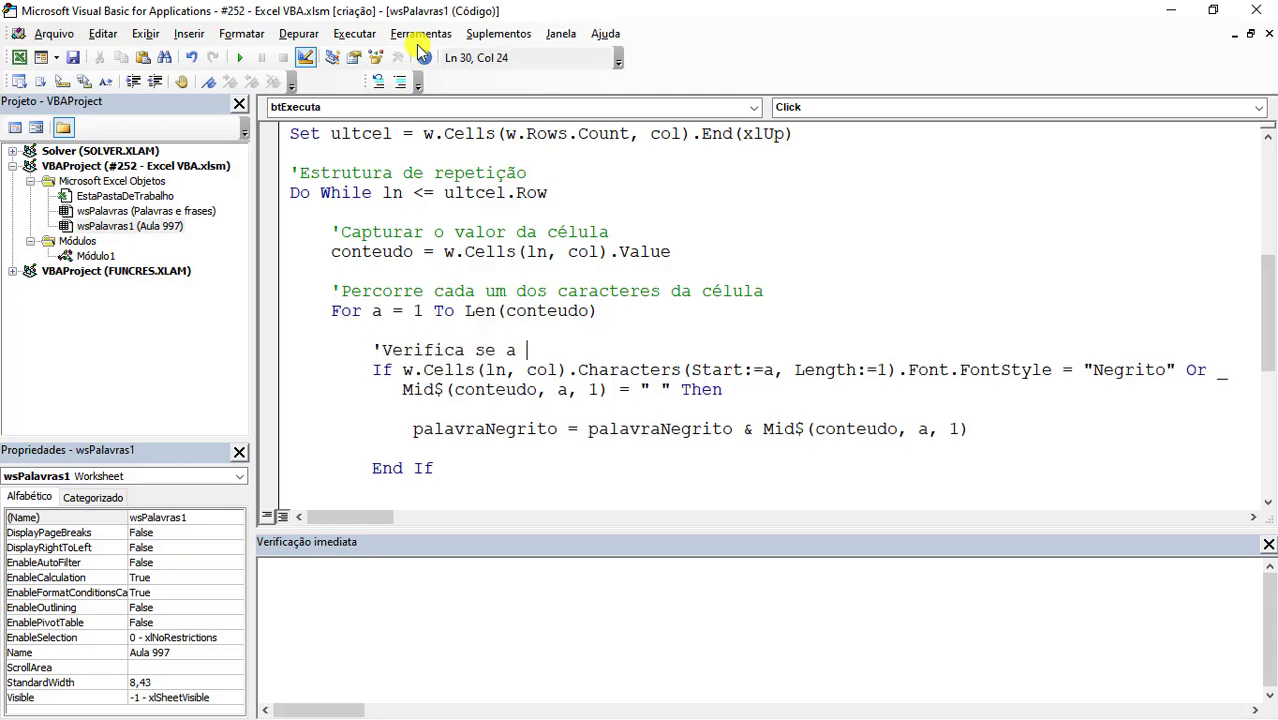
key(BackSpace)
key(BackSpace)
text(o caracter s)
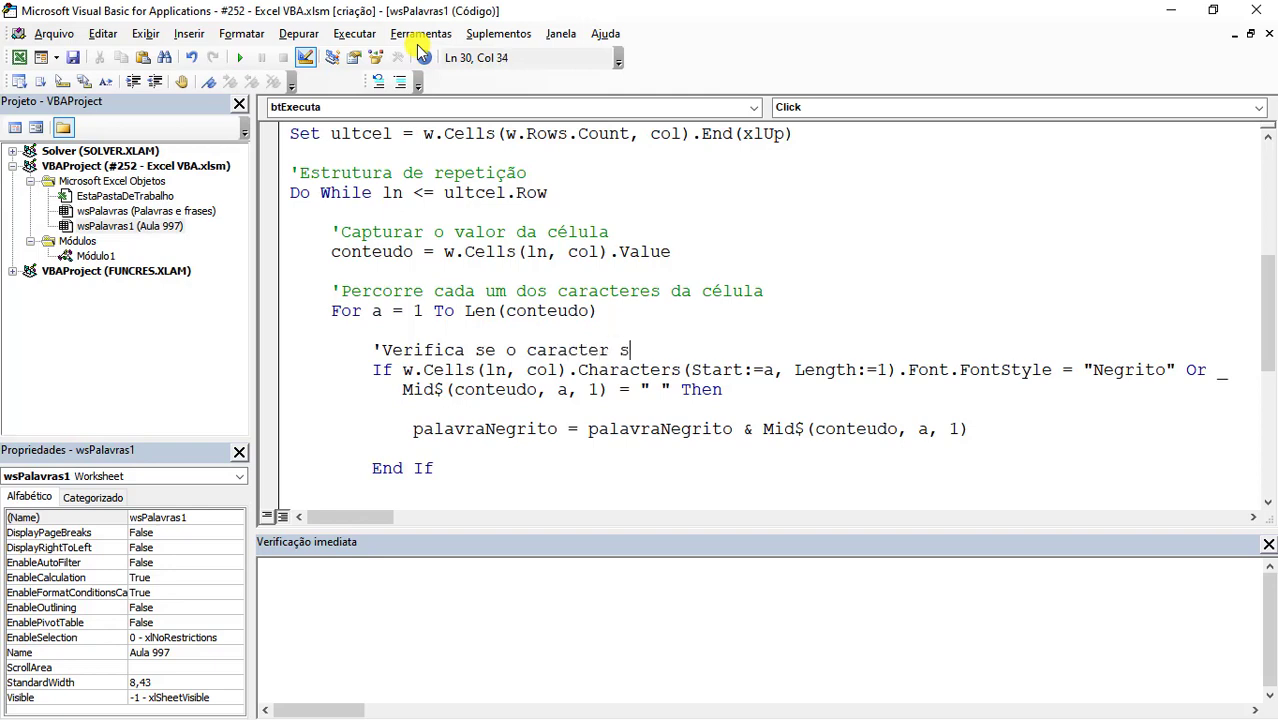
text(elecionado está em ne)
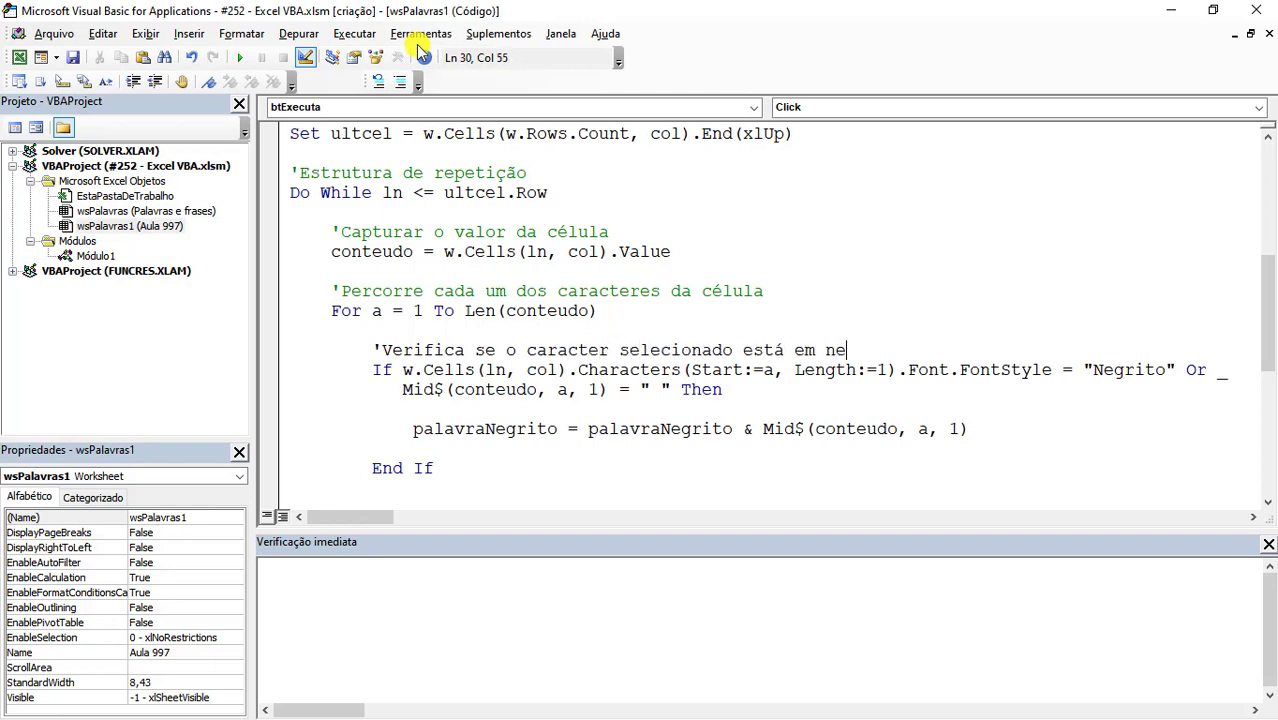
text(grito)
key(Down)
key(Down)
key(Down)
key(Down)
key(Down)
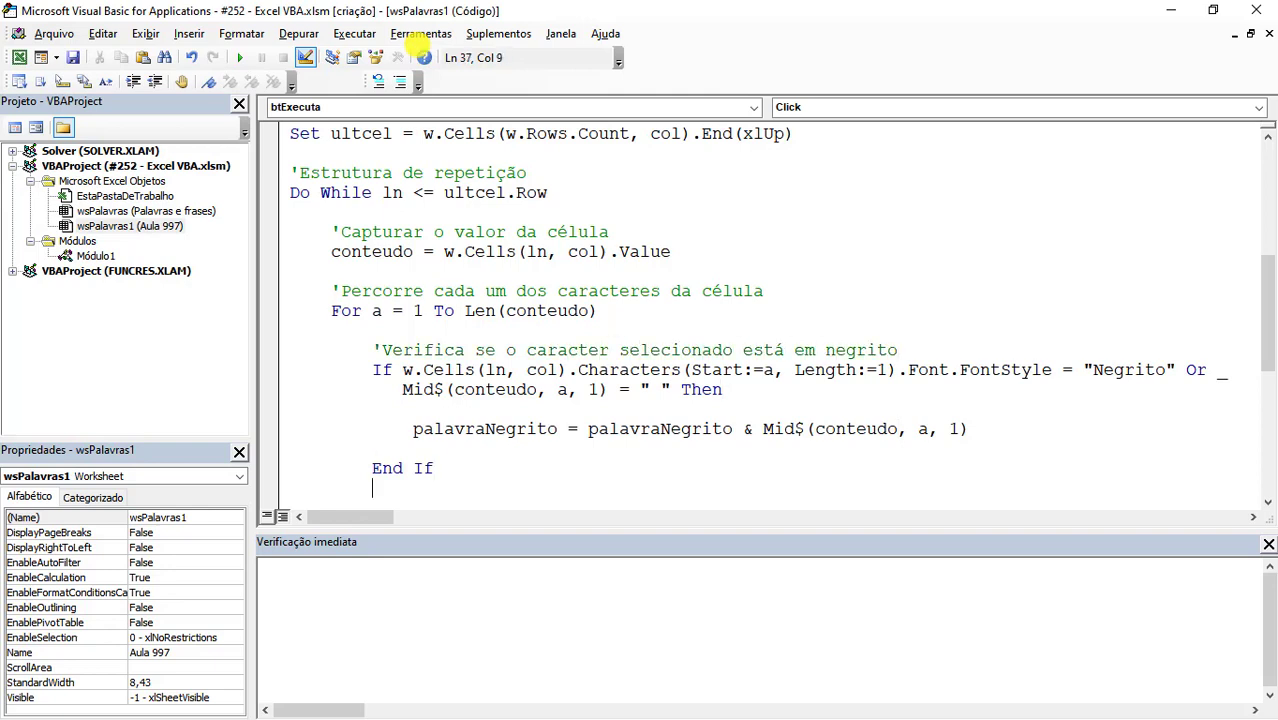
key(Down)
key(Down)
key(Down)
key(Down)
key(Down)
key(Down)
key(Down)
key(Down)
key(Down)
key(Down)
key(Down)
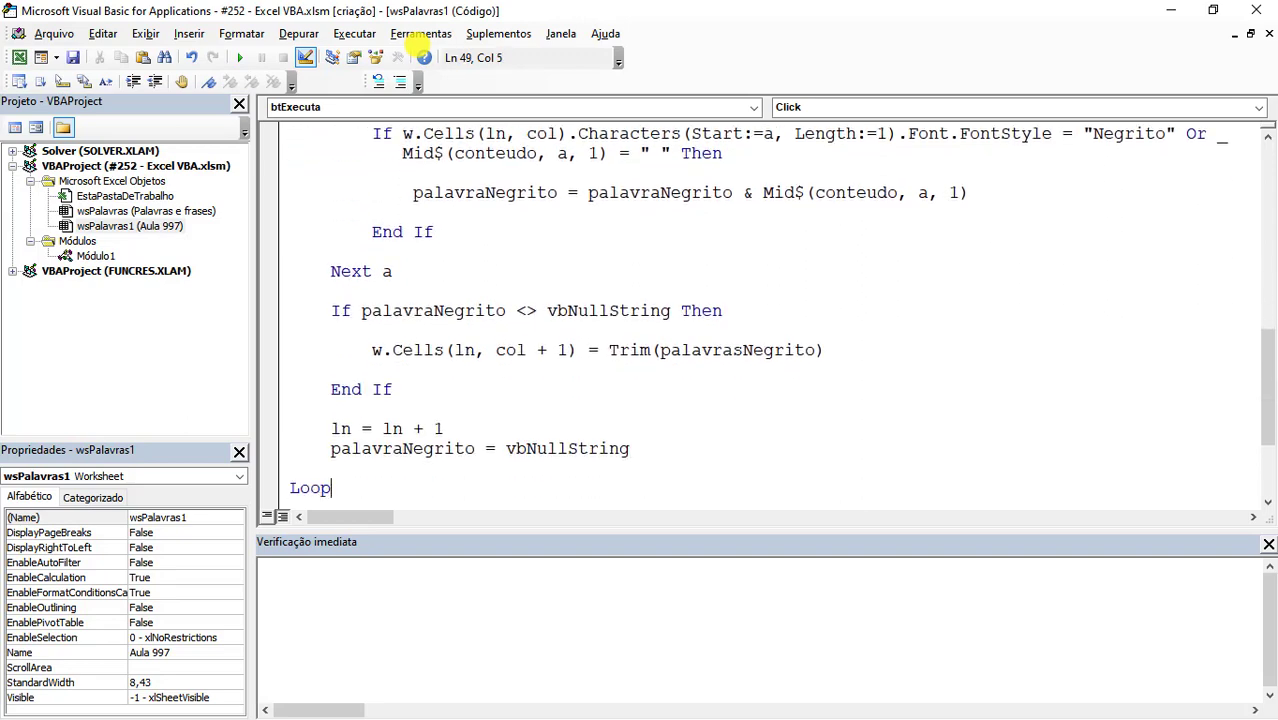
key(Down)
key(Down)
key(Down)
key(End)
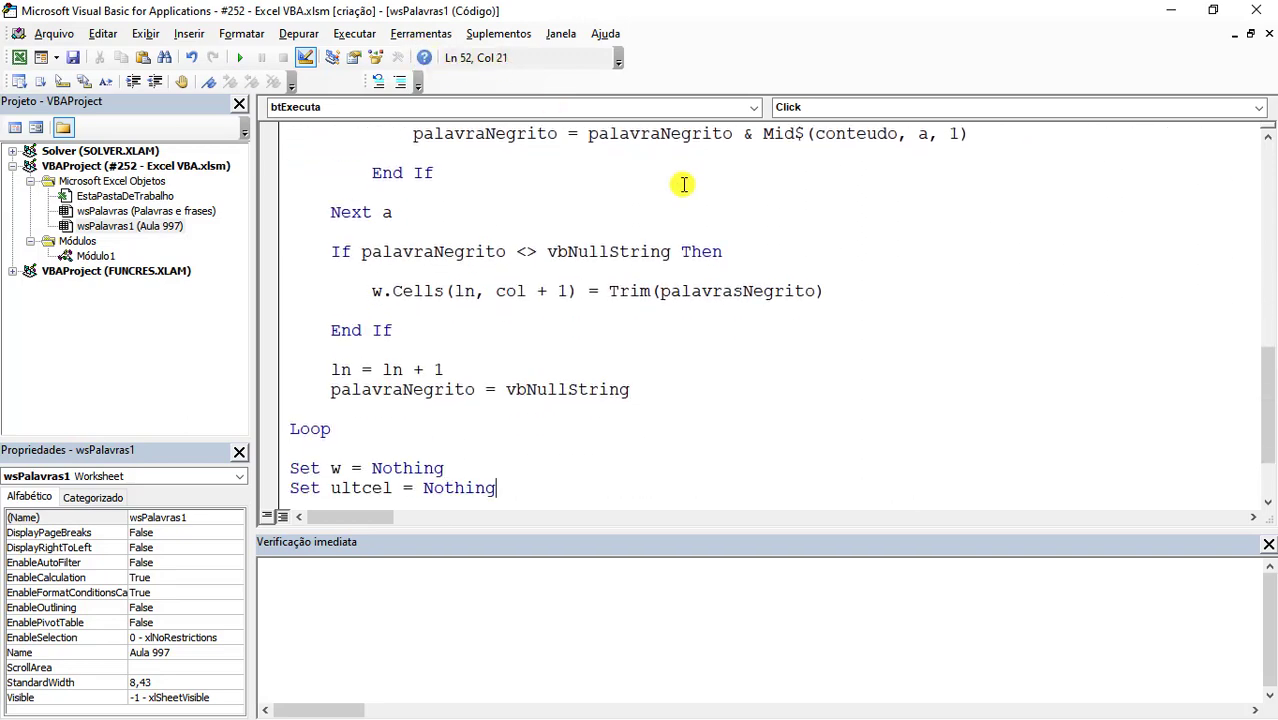
Compile the project and fix the undefined palavrasNegrito to palavraNegrito on the Trim line
scroll(745, 195, up, 6)
scroll(744, 181, up, 1)
scroll(744, 181, up, 2)
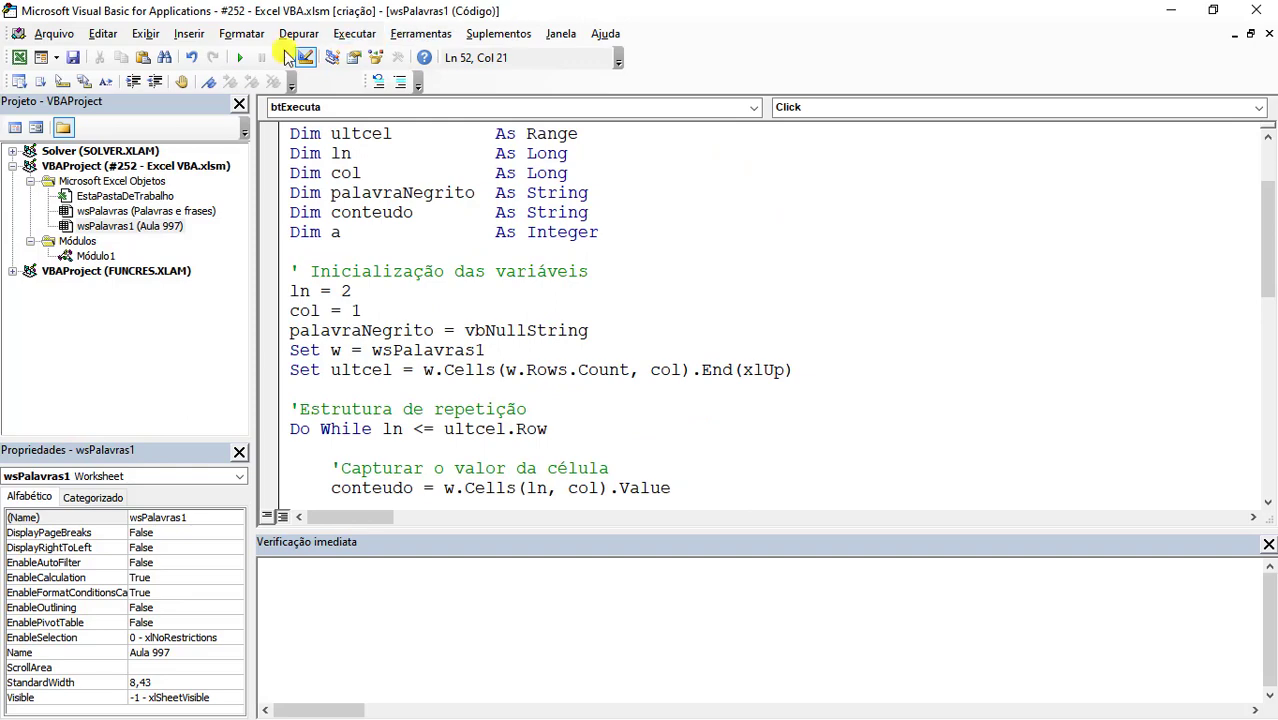
click(236, 36)
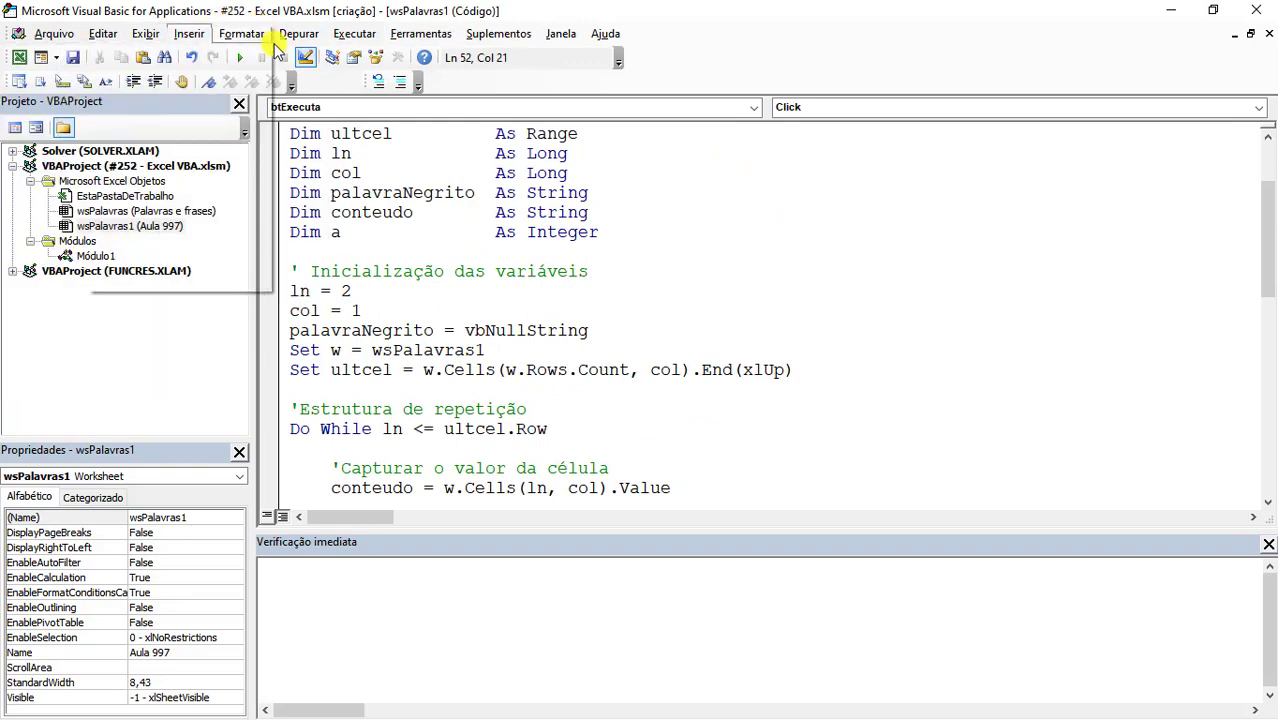
click(271, 57)
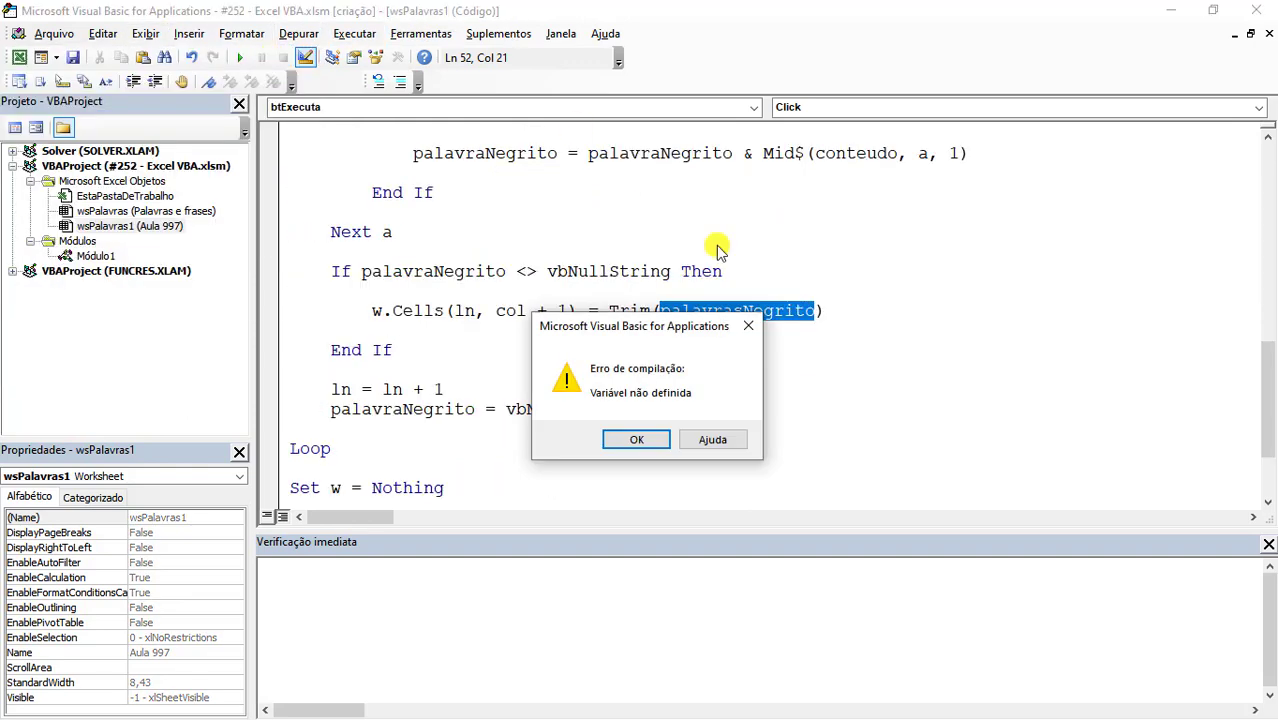
click(636, 440)
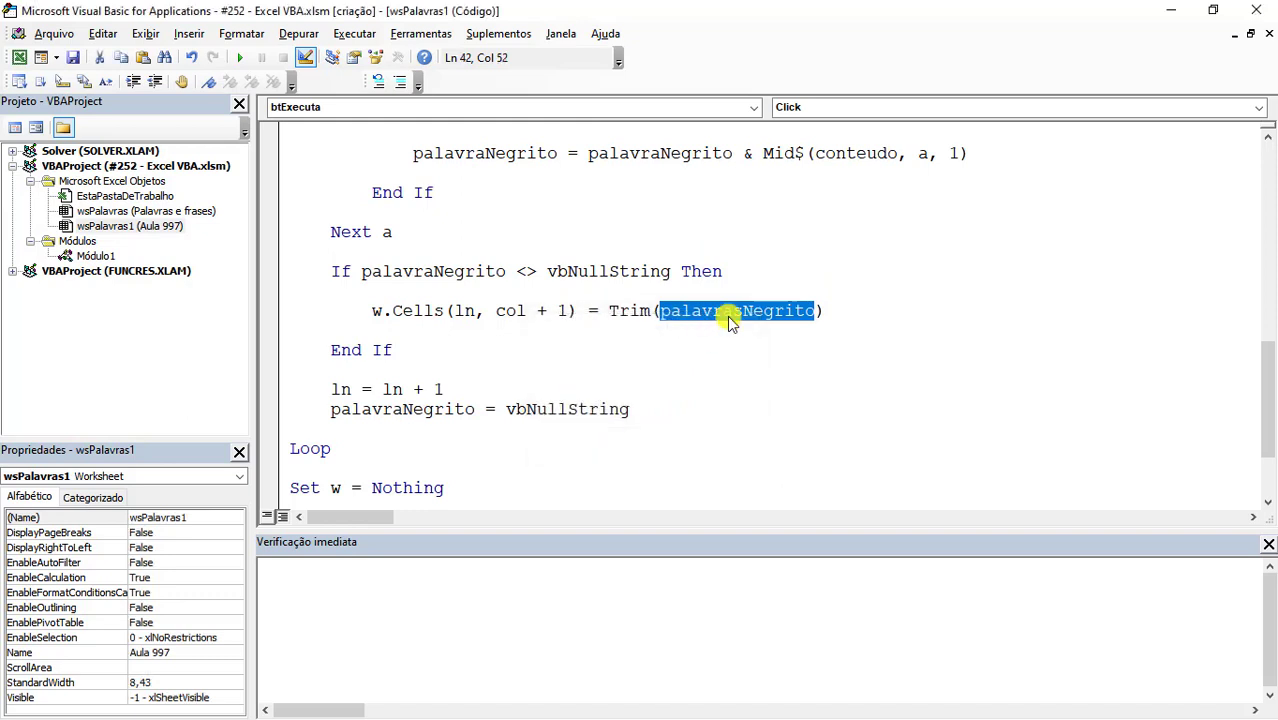
click(735, 311)
key(Delete)
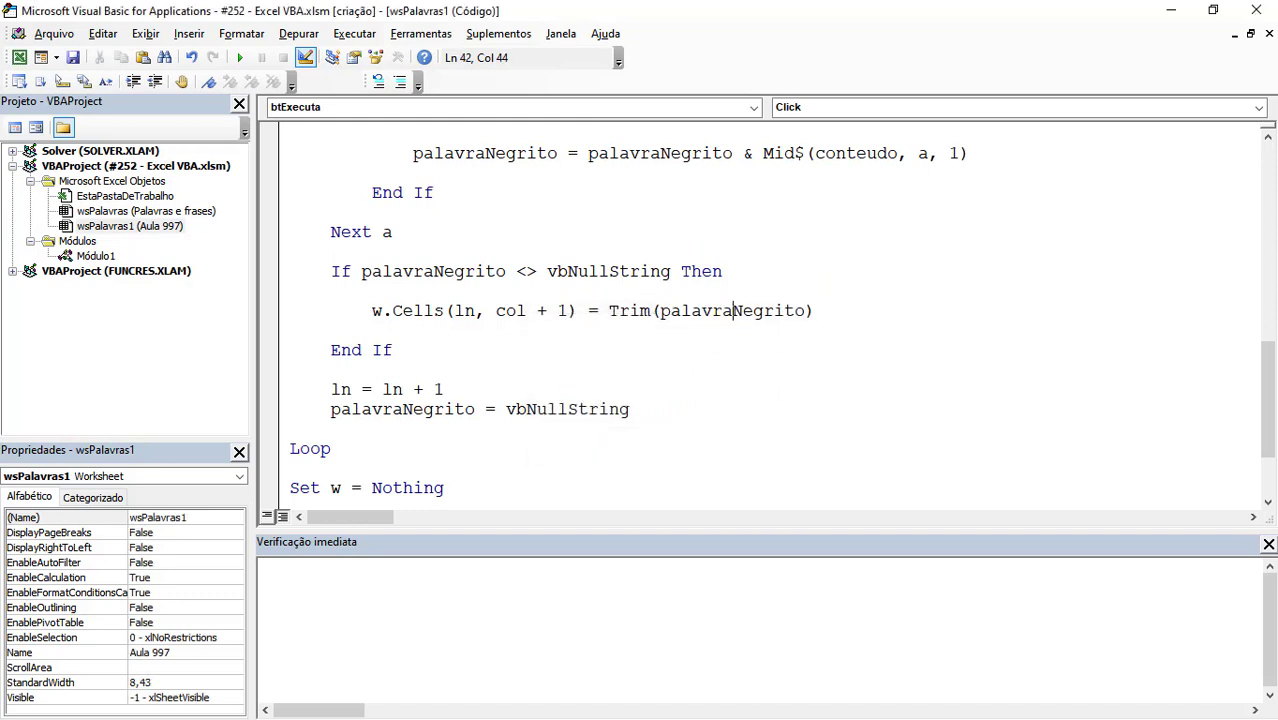
click(815, 308)
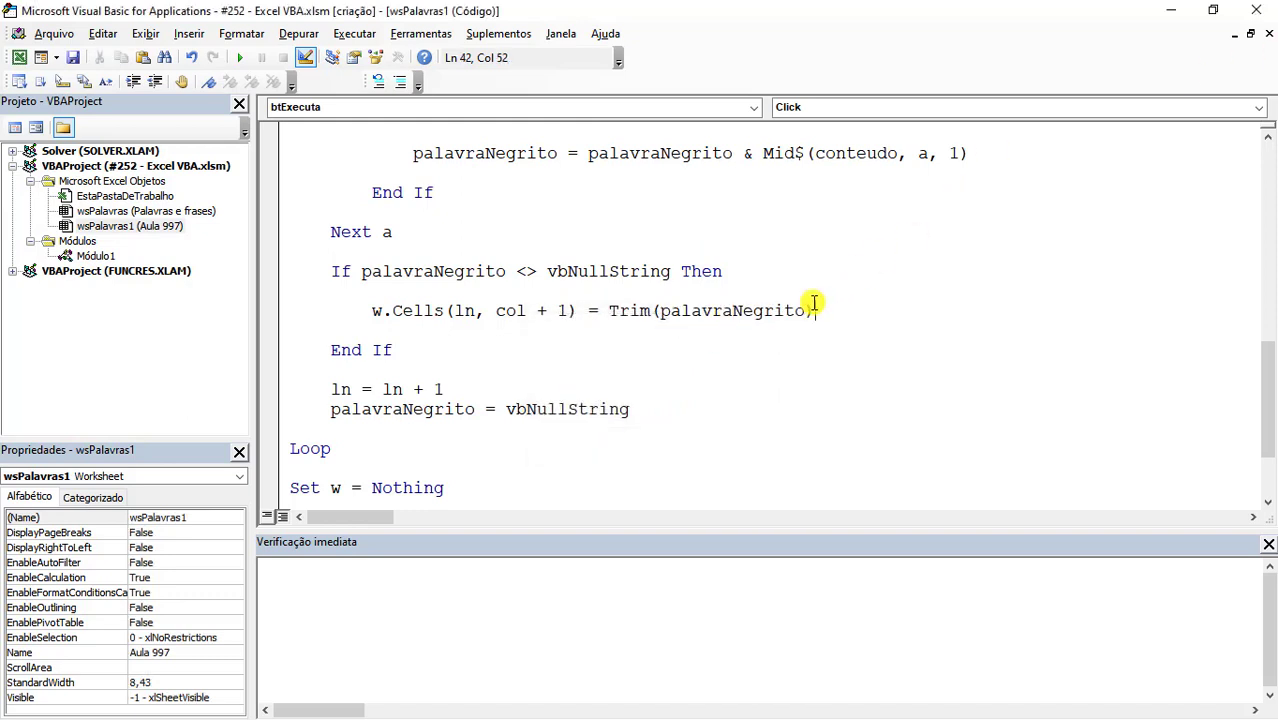
click(703, 333)
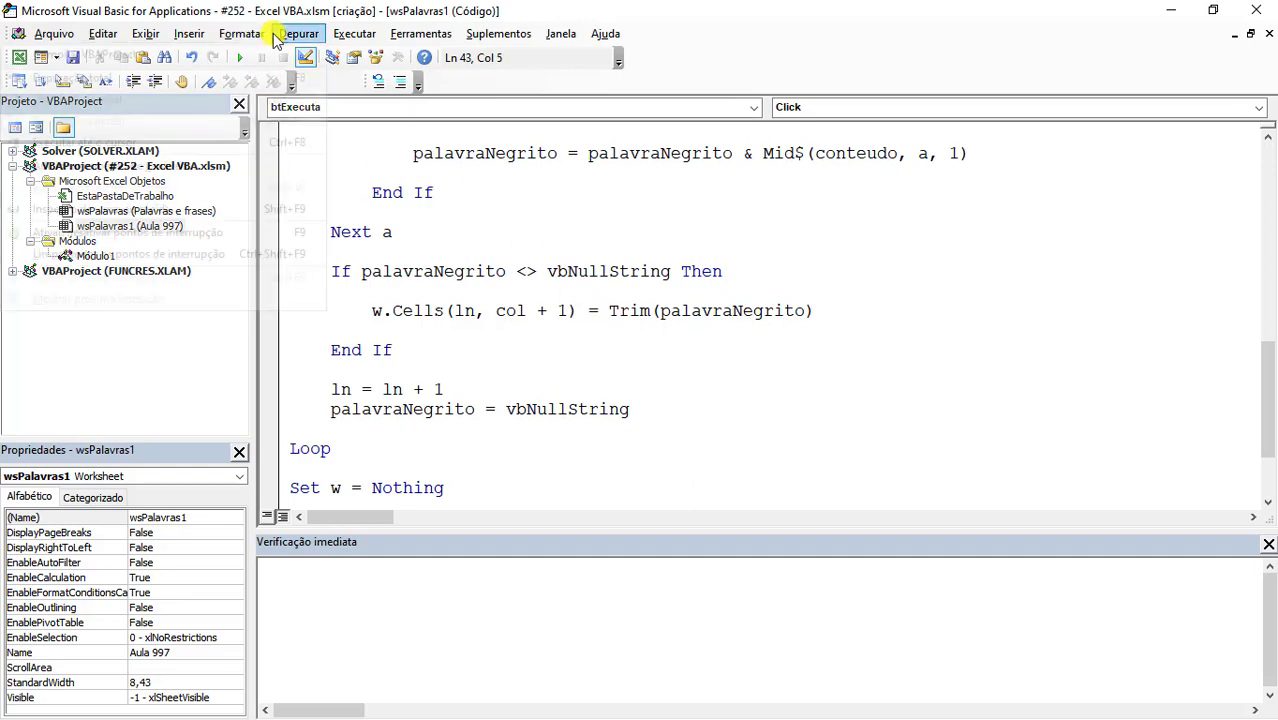
Shrink and move the VBA editor window aside to reveal the Aula 997 worksheet
click(285, 36)
click(283, 40)
click(583, 358)
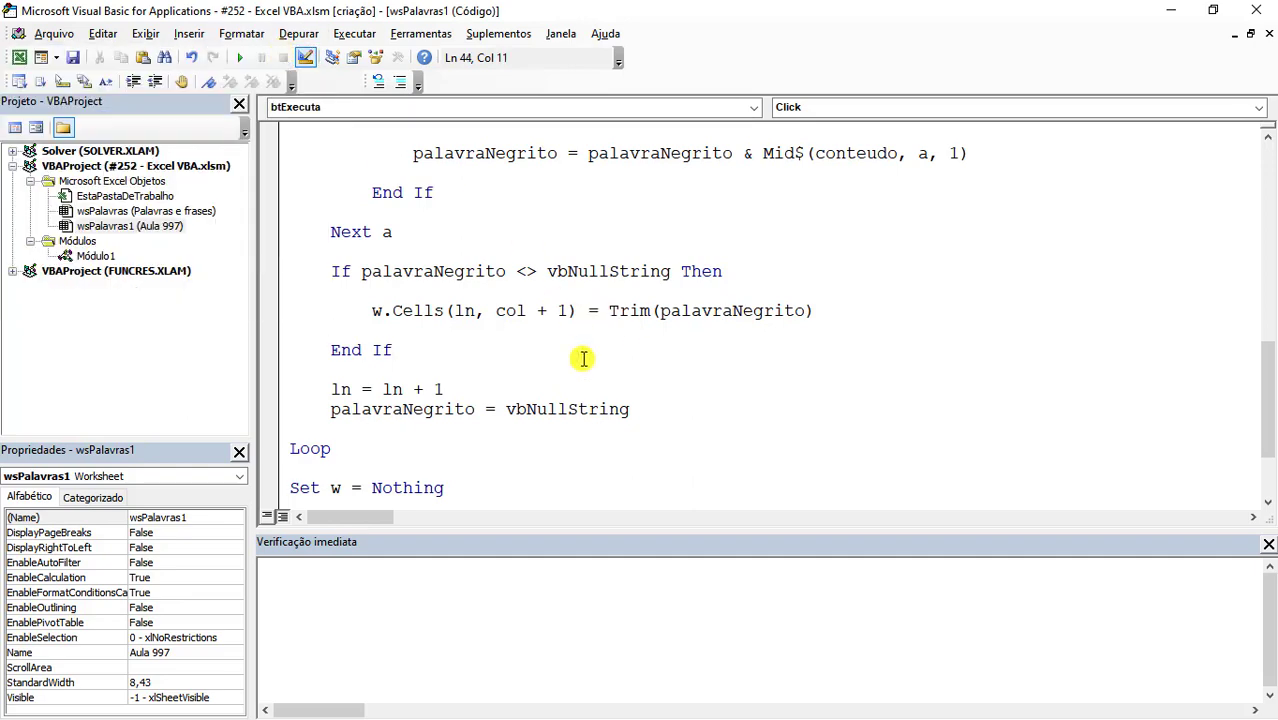
scroll(583, 358, down, 2)
scroll(583, 358, up, 7)
scroll(583, 358, up, 6)
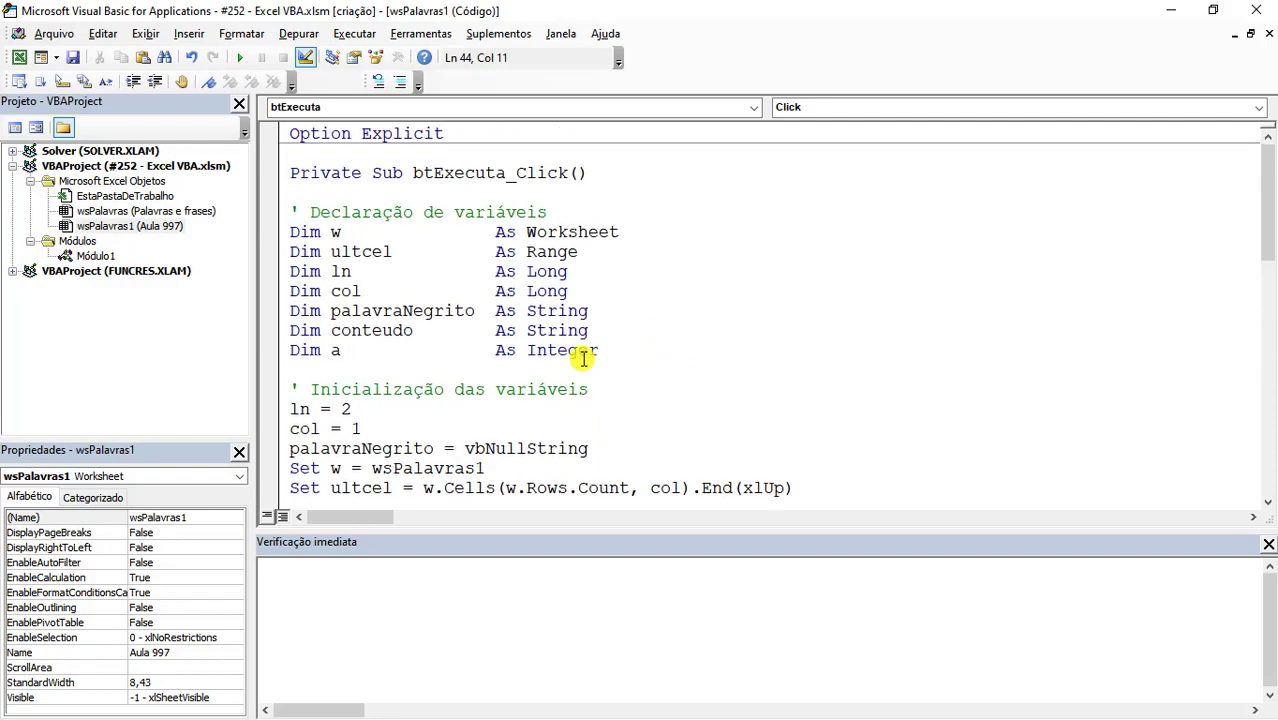
scroll(583, 358, down, 3)
scroll(583, 358, down, 1)
mouse_move(171, 14)
mouse_down()
mouse_move(328, 57)
mouse_move(505, 70)
mouse_move(561, 50)
mouse_up()
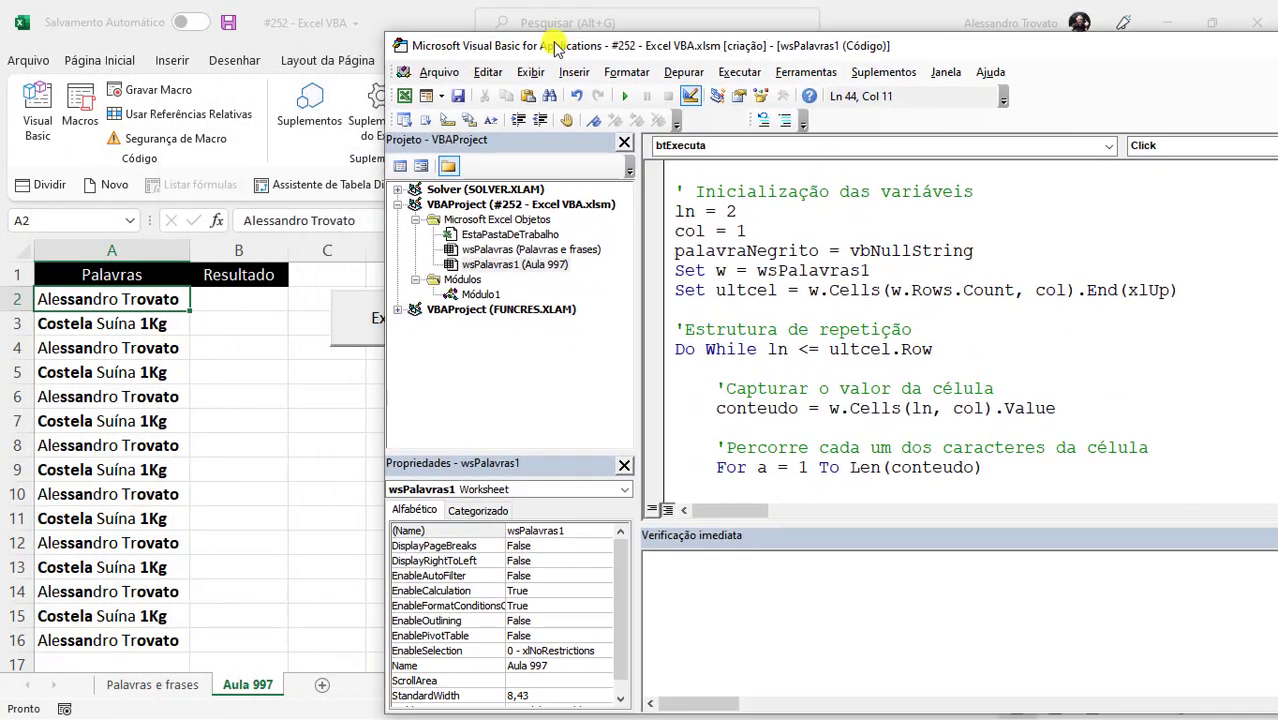
Edit cell A2 down to just 'Alessandro' and make it bold
click(134, 298)
key(F2)
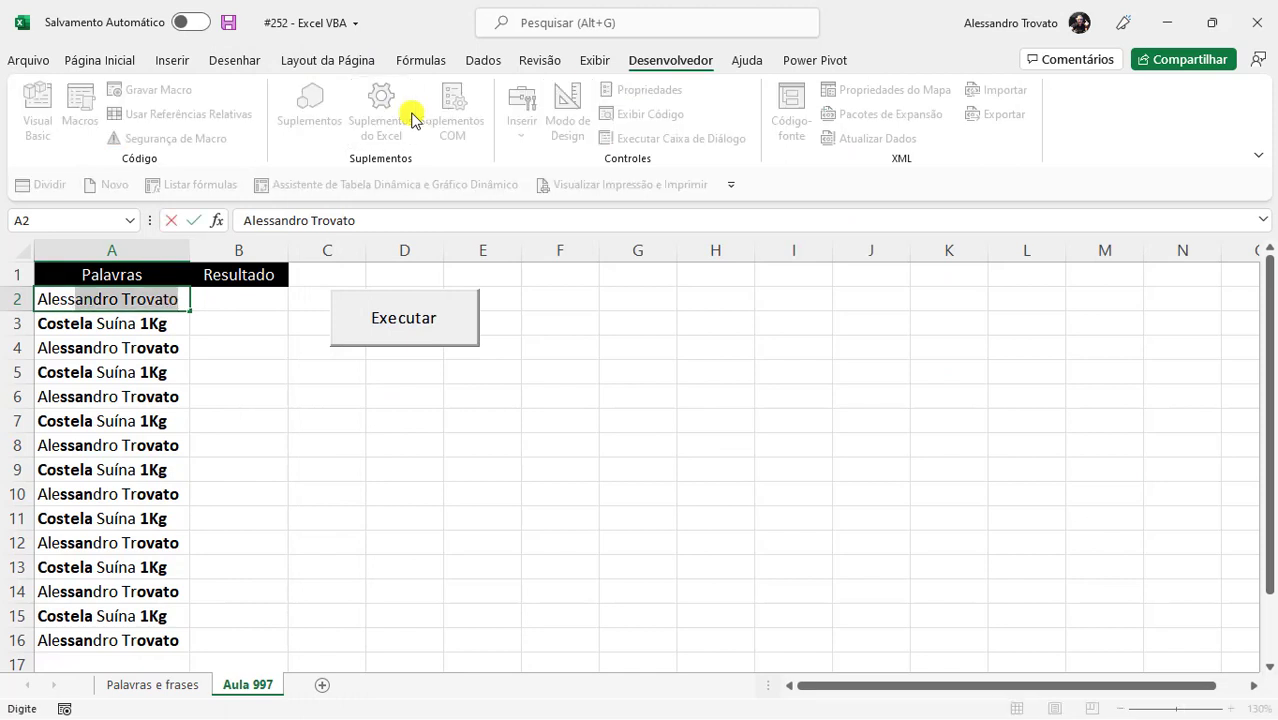
key(shift+Left)
key(shift+Left)
key(shift+Left)
key(BackSpace)
text(dr)
text(o)
key(Delete)
key(Return)
key(Up)
key(ctrl+n)
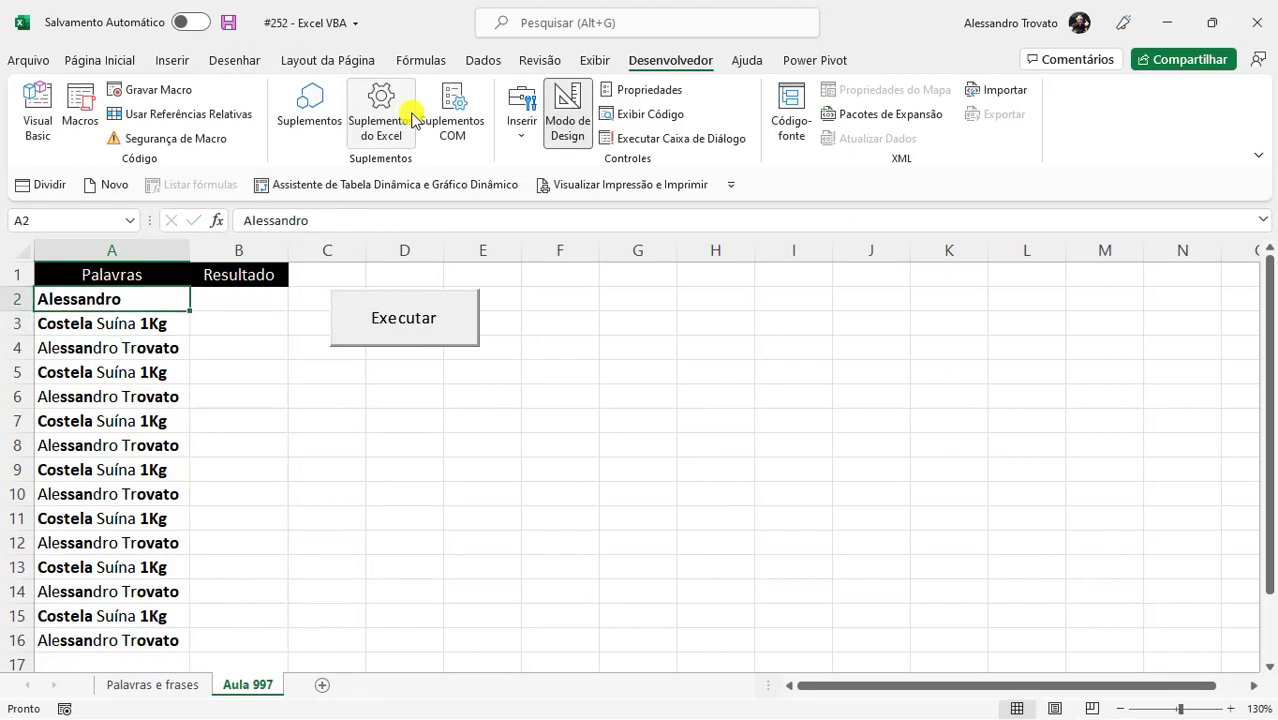
key(Down)
Return to the VBA editor inside btExecuta_Click and widen the code pane
key(alt+F11)
click(695, 349)
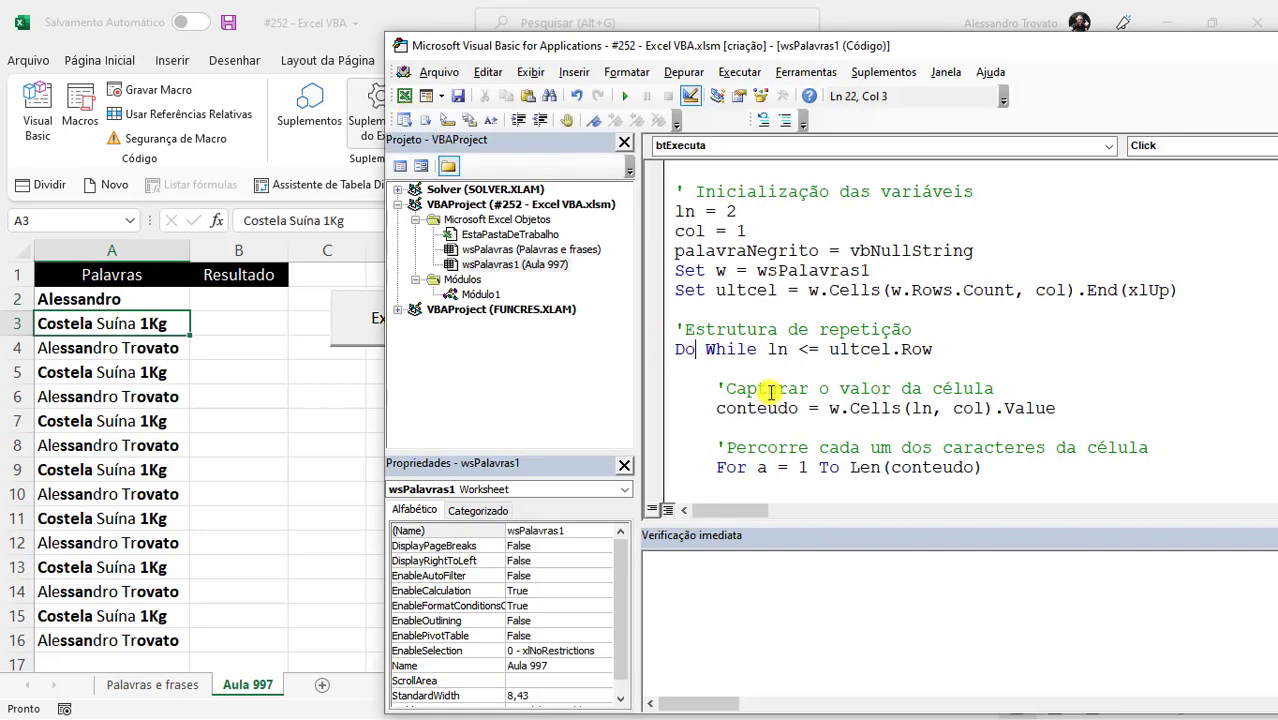
drag(645, 45, 558, 18)
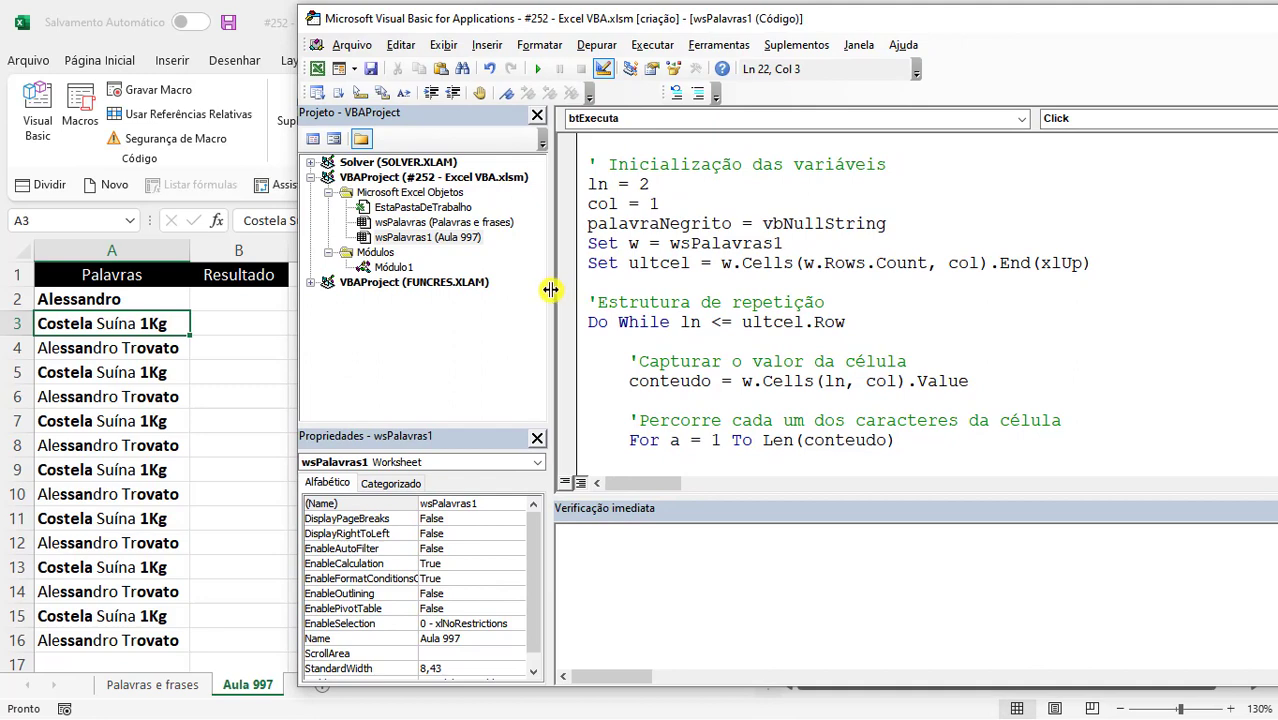
drag(553, 290, 358, 283)
Step with F8 through the setup lines, checking the values of ln and ultcel.Row
key(F8)
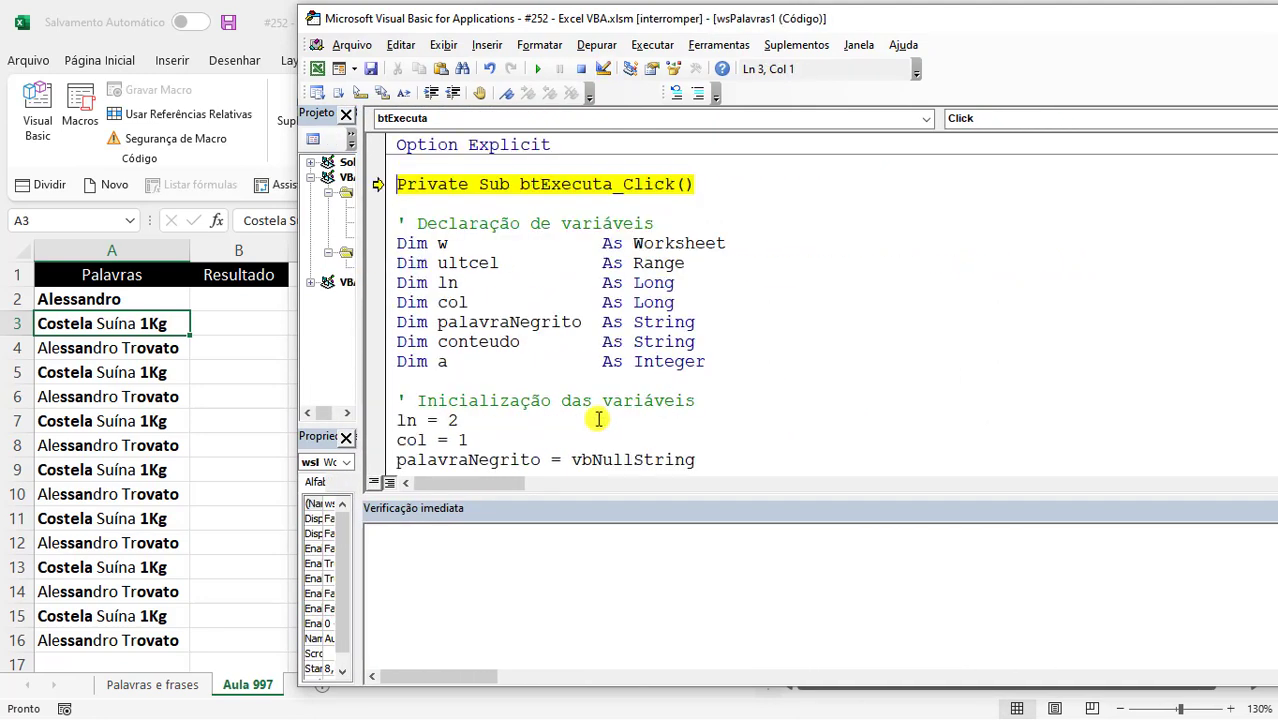
key(F8)
scroll(601, 419, down, 4)
key(F8)
key(F8)
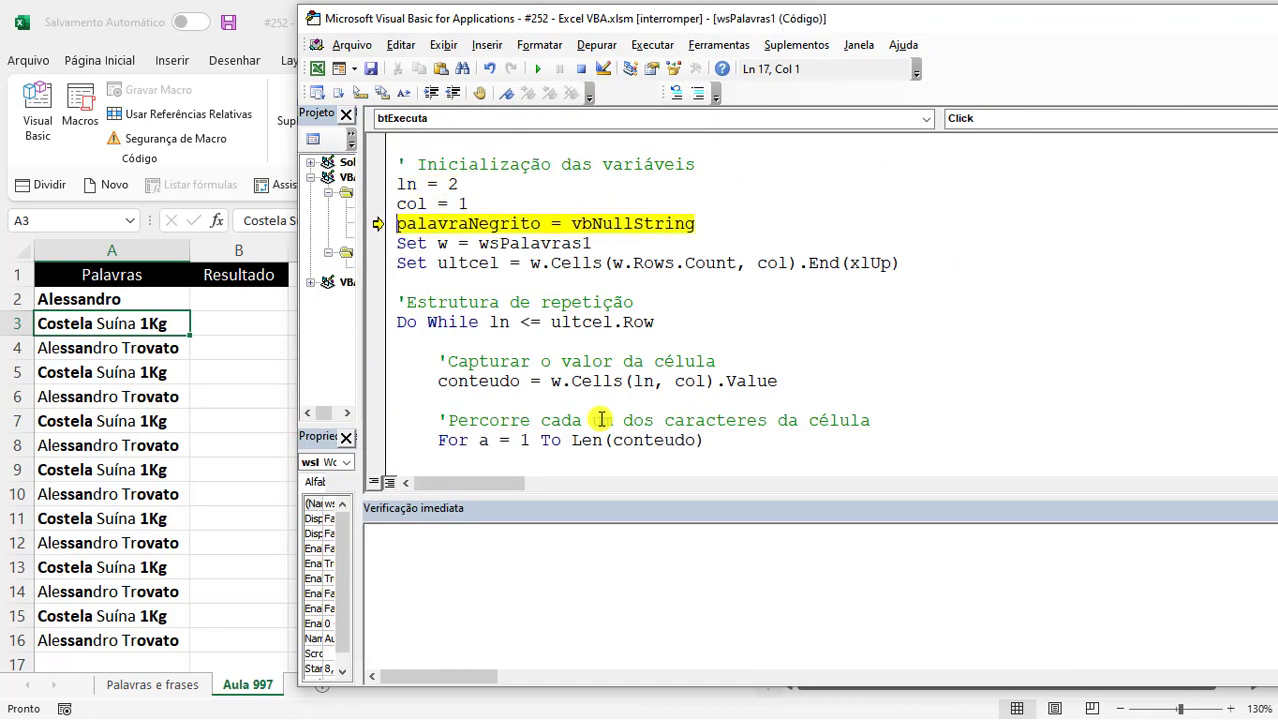
mouse_move(495, 215)
key(F8)
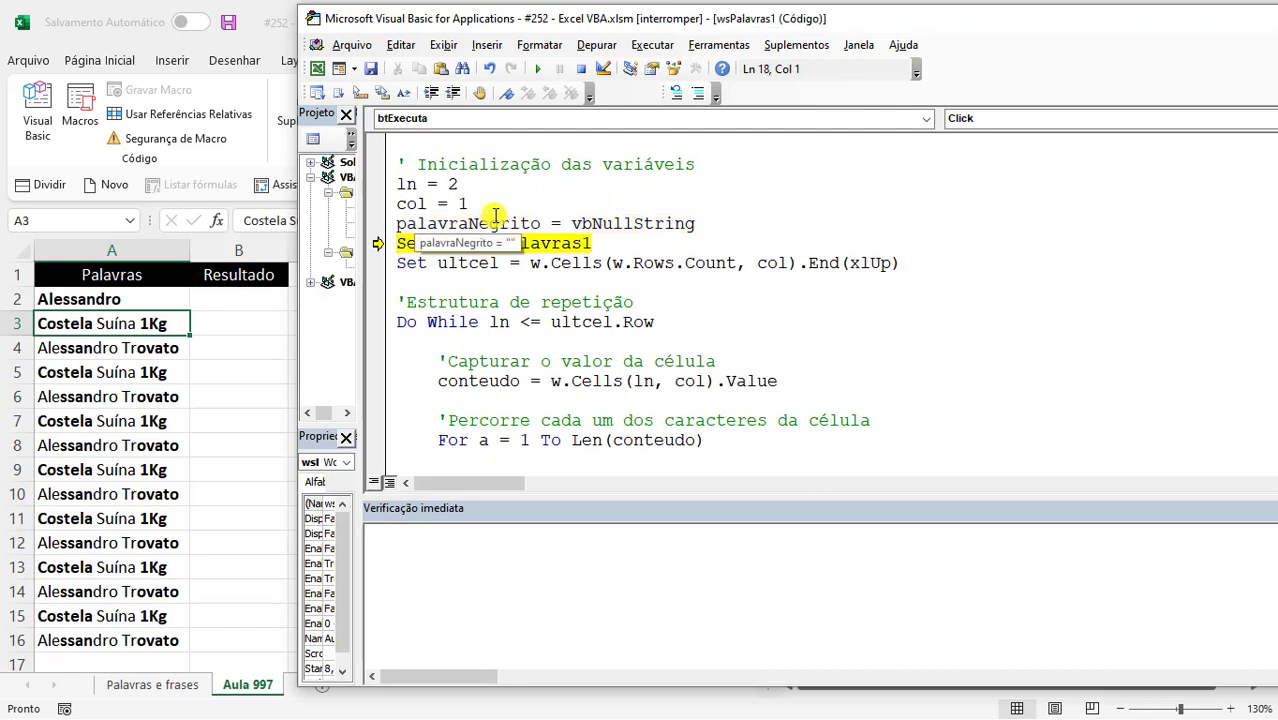
mouse_move(628, 223)
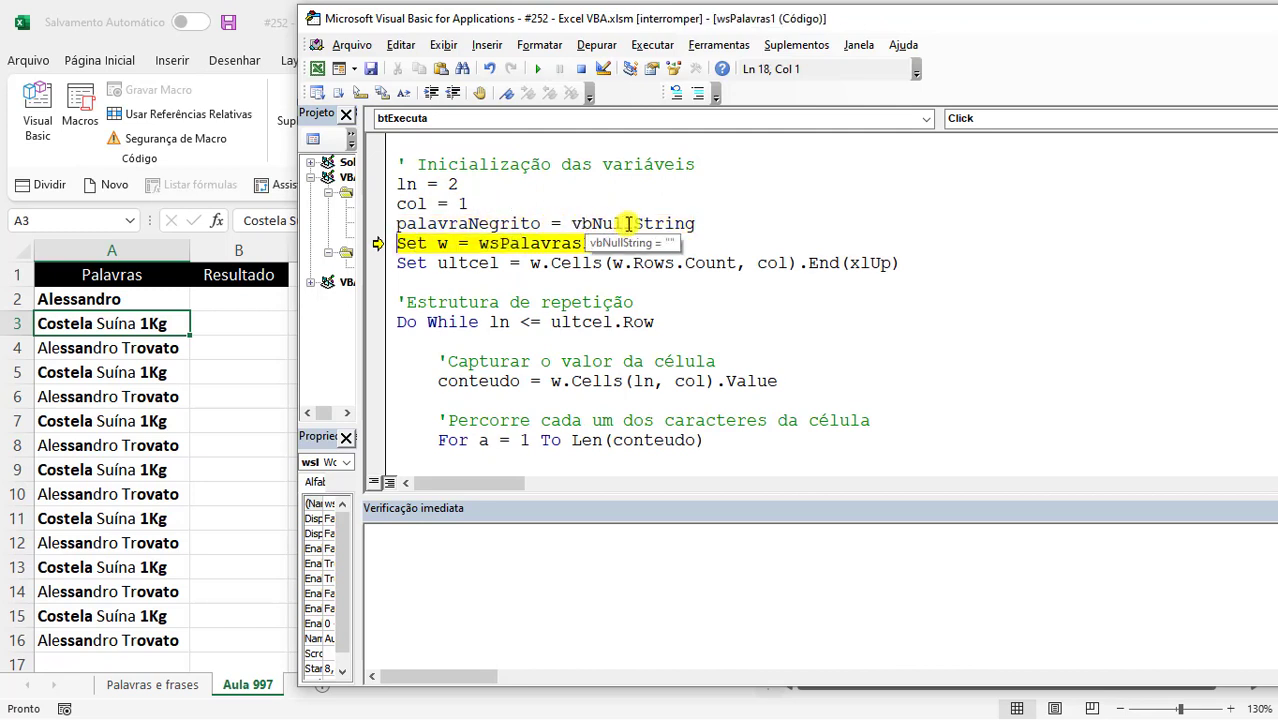
key(F8)
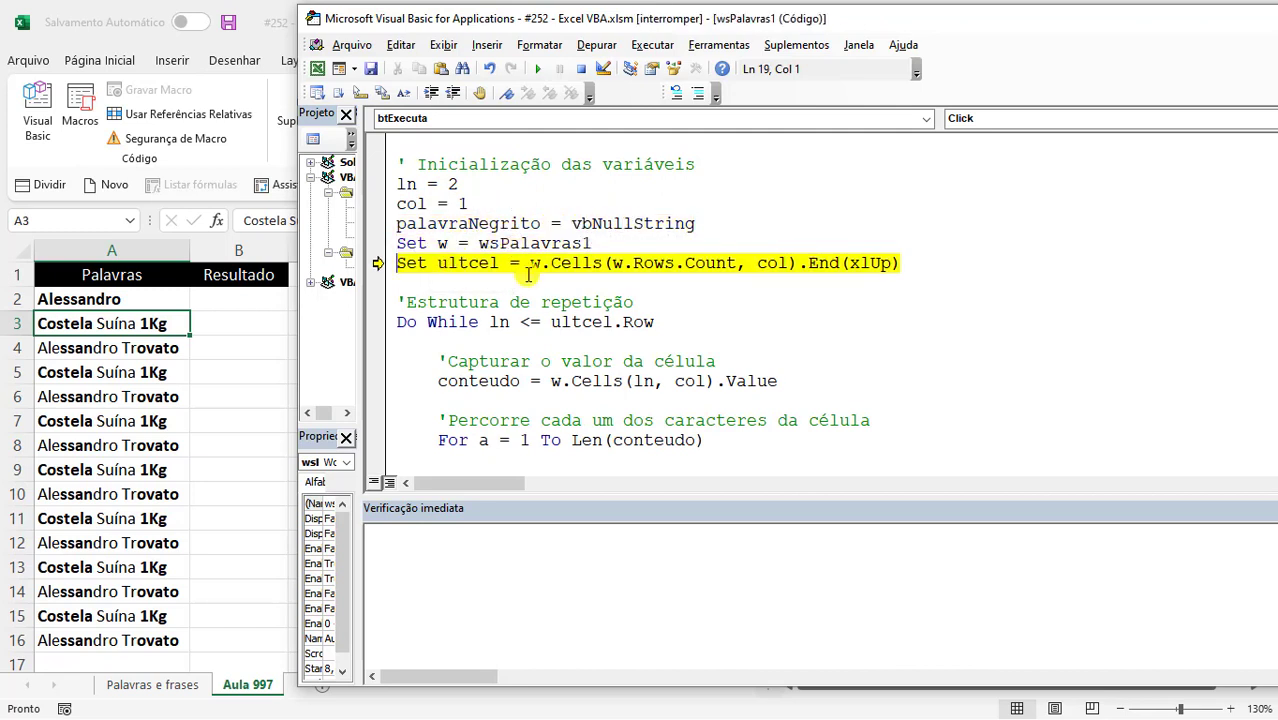
key(F8)
Step into the character loop, confirming conteudo holds 'Alessandro', until the bold-check If line
scroll(600, 314, down, 2)
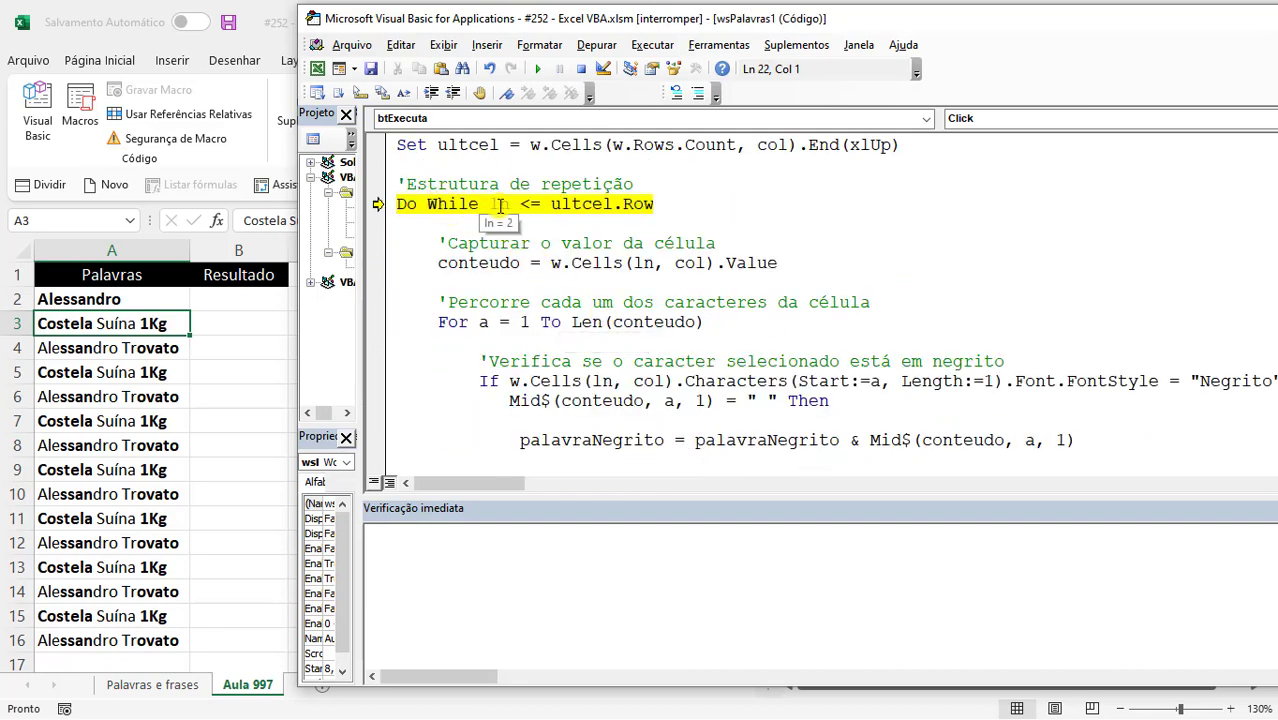
mouse_move(571, 207)
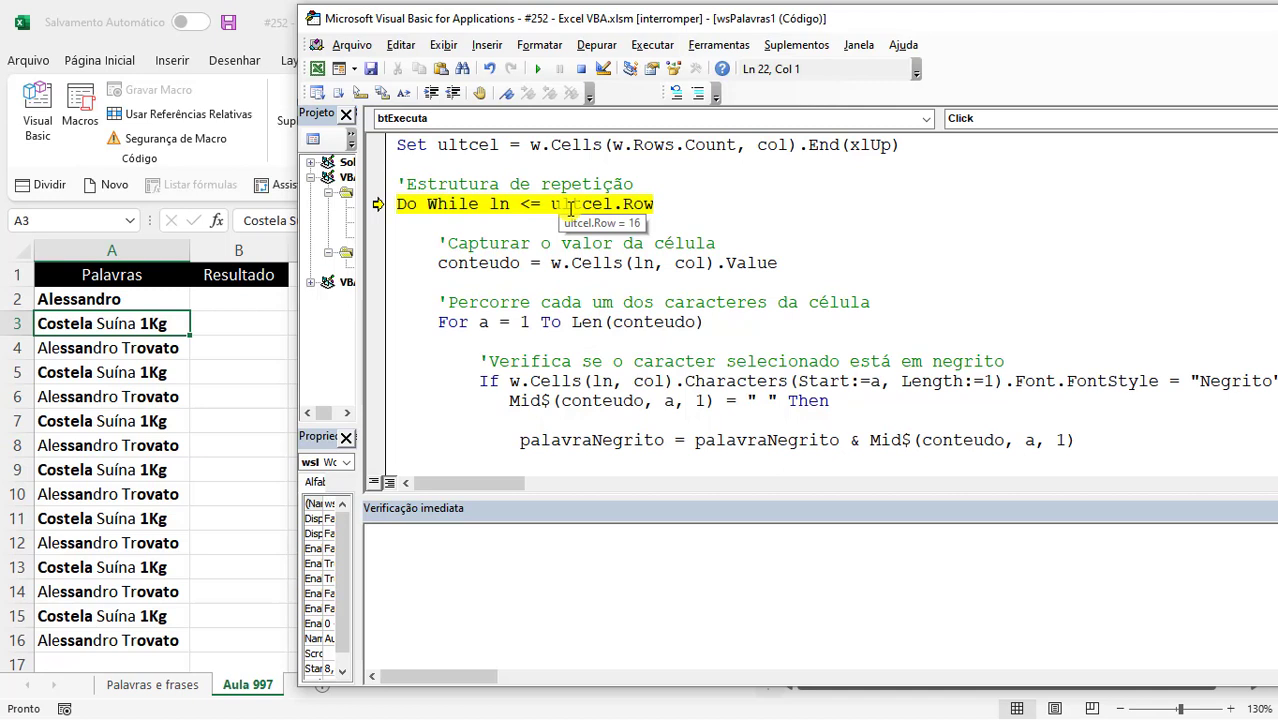
key(F8)
key(F8)
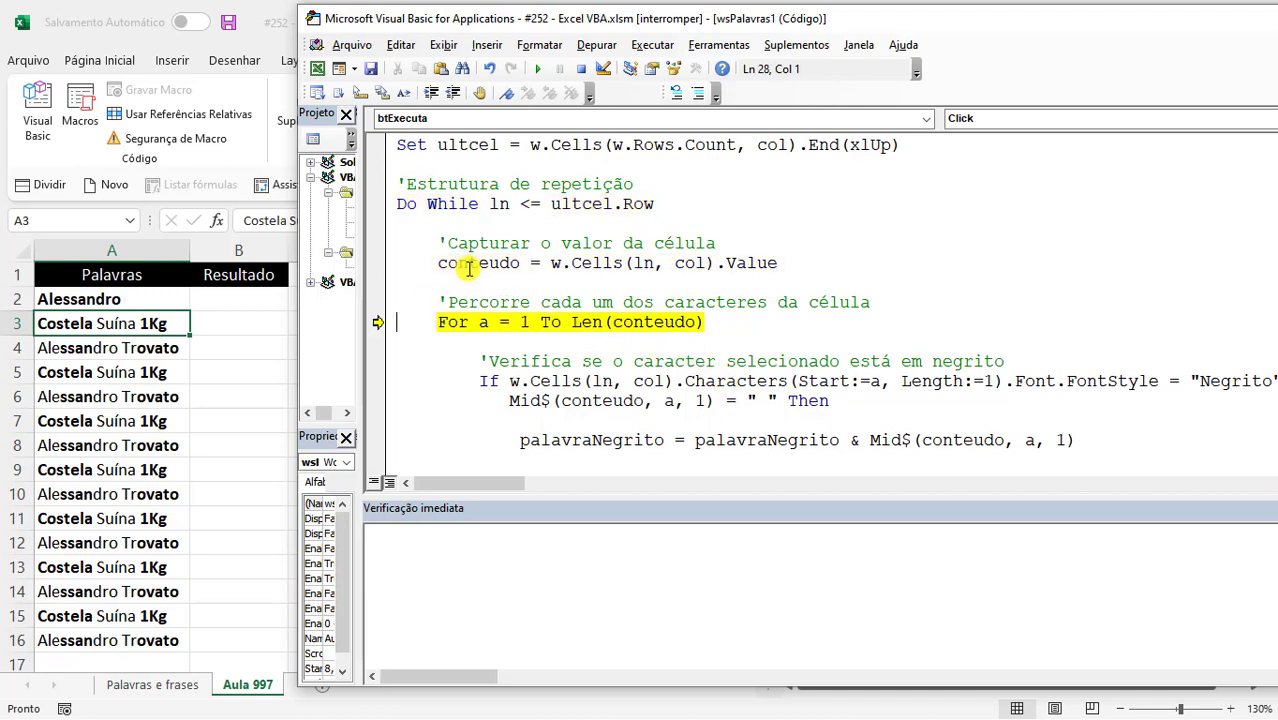
mouse_move(468, 268)
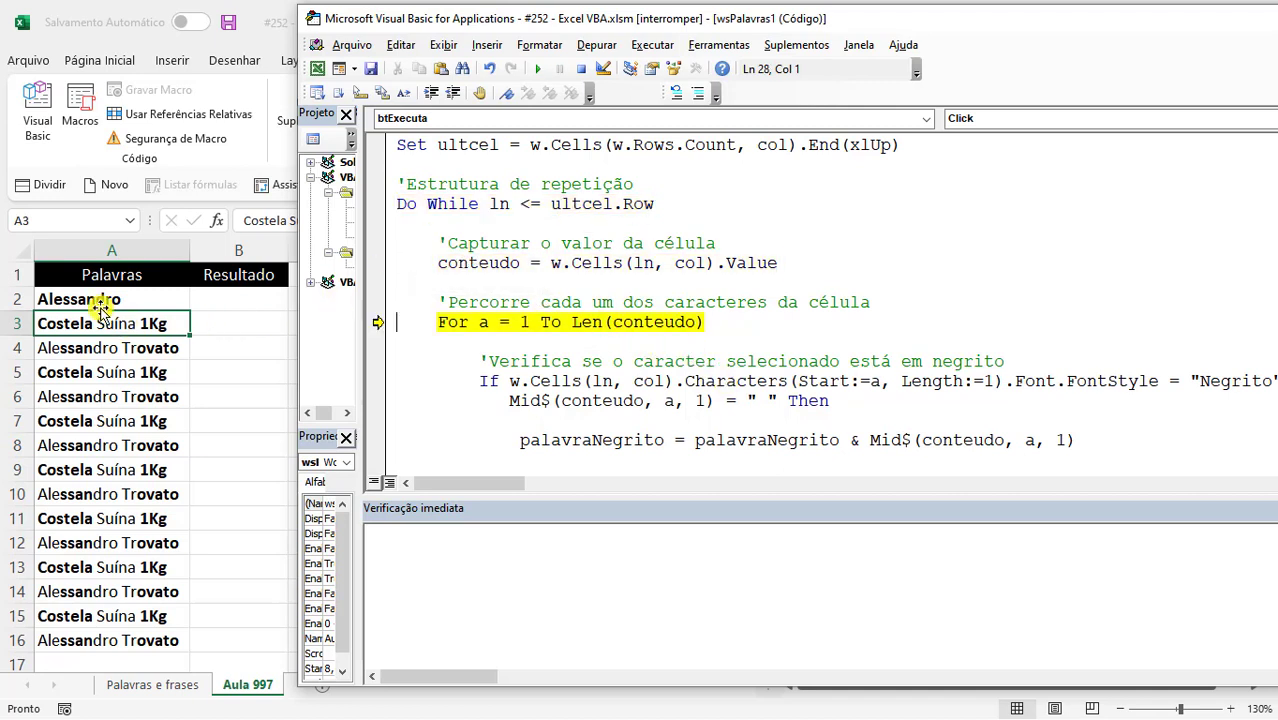
scroll(730, 210, down, 1)
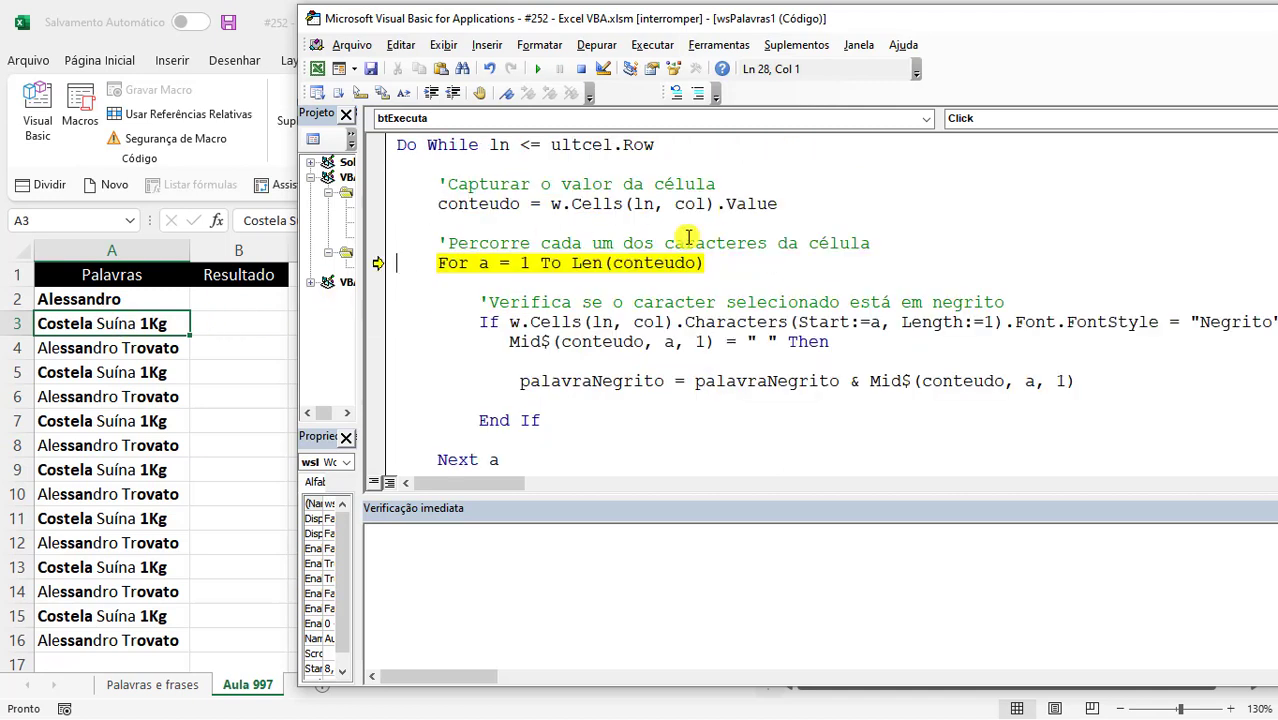
click(467, 205)
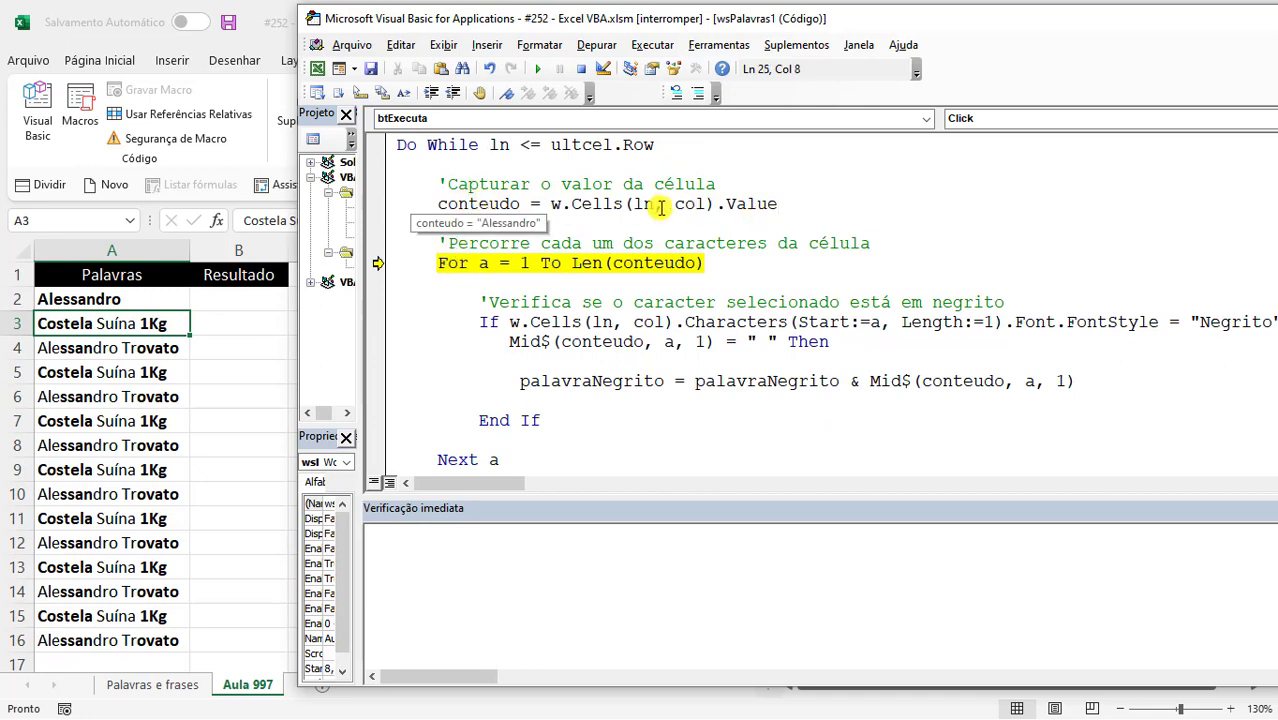
scroll(548, 322, down, 1)
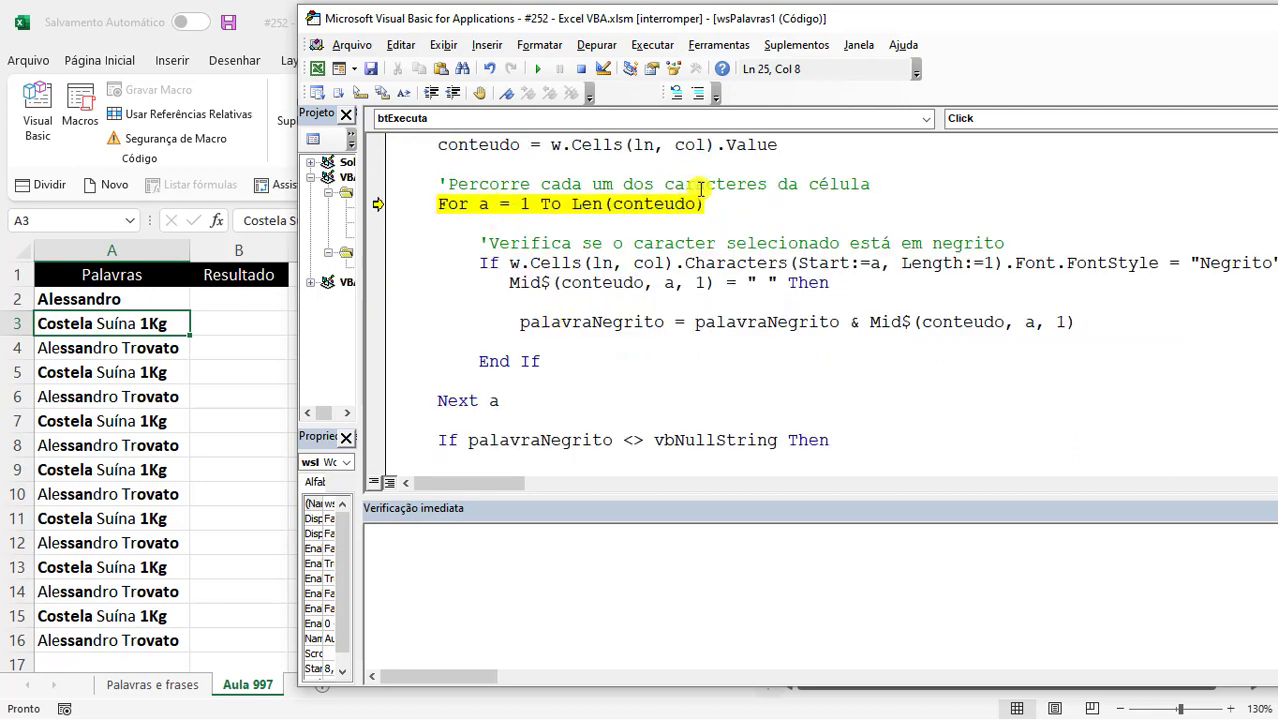
key(F8)
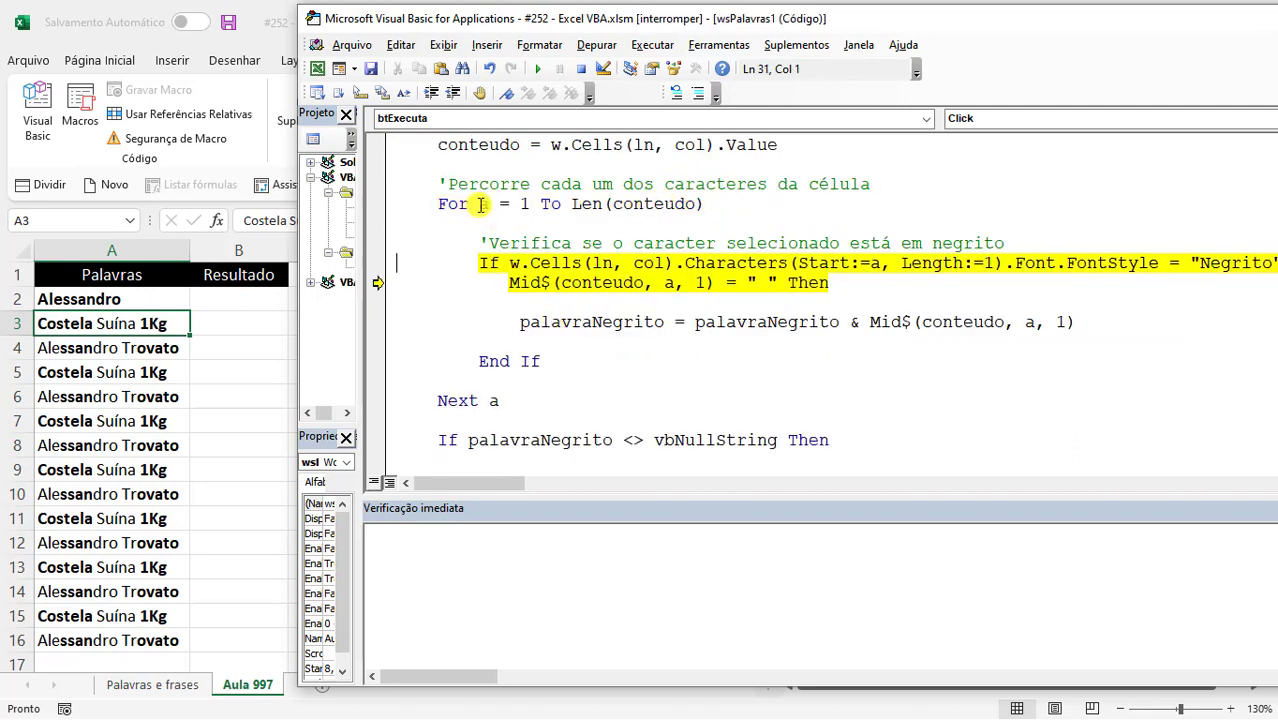
click(595, 203)
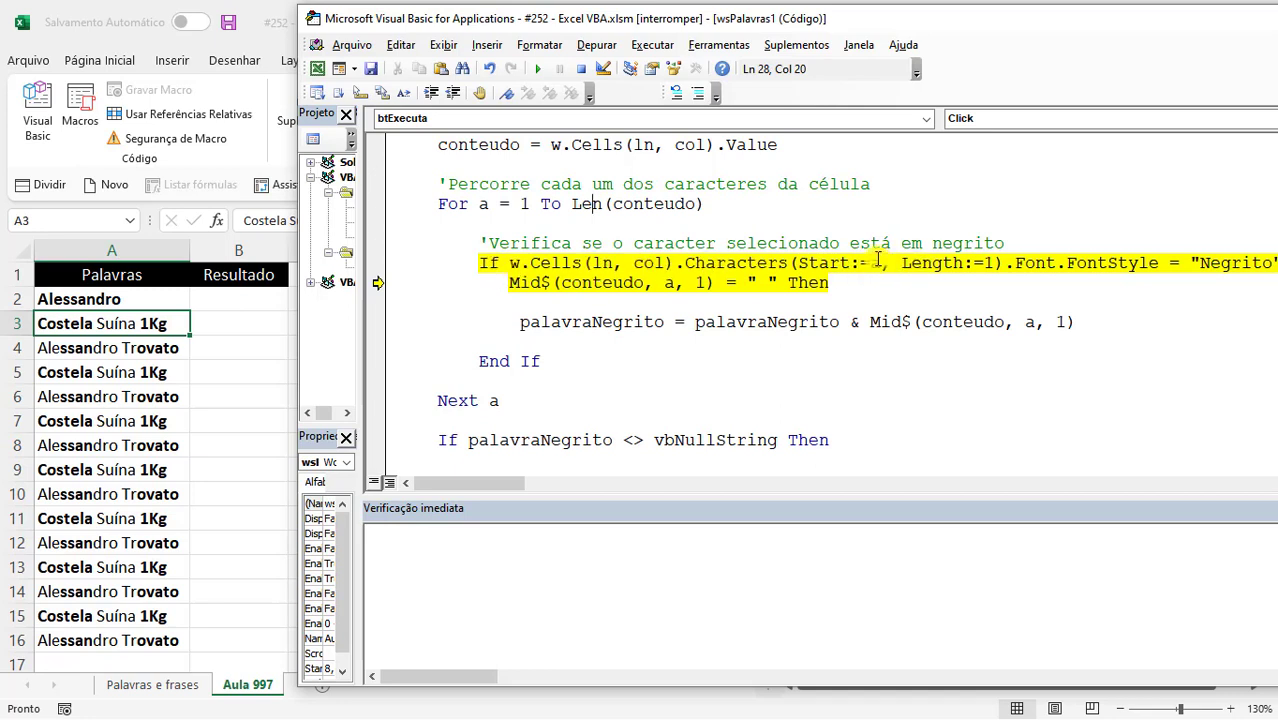
Step through the character loop as each bold letter of A2 is appended to palavraNegrito
mouse_move(874, 260)
key(F8)
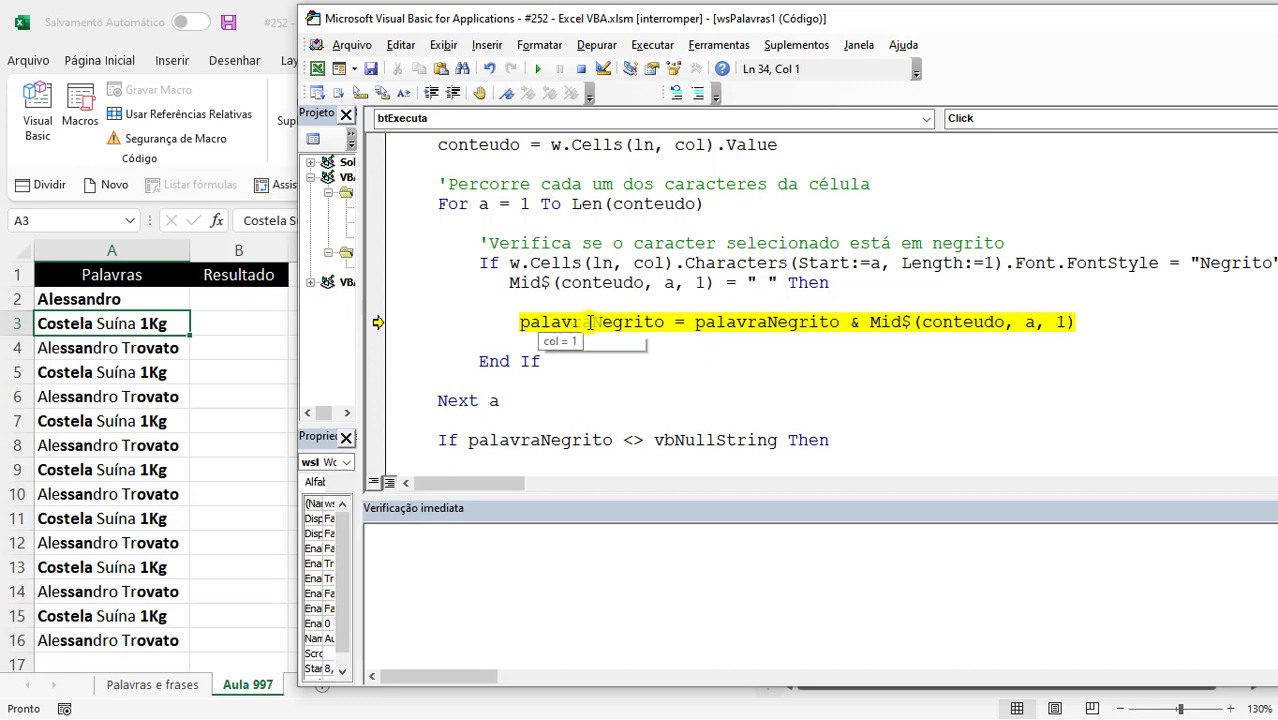
key(F8)
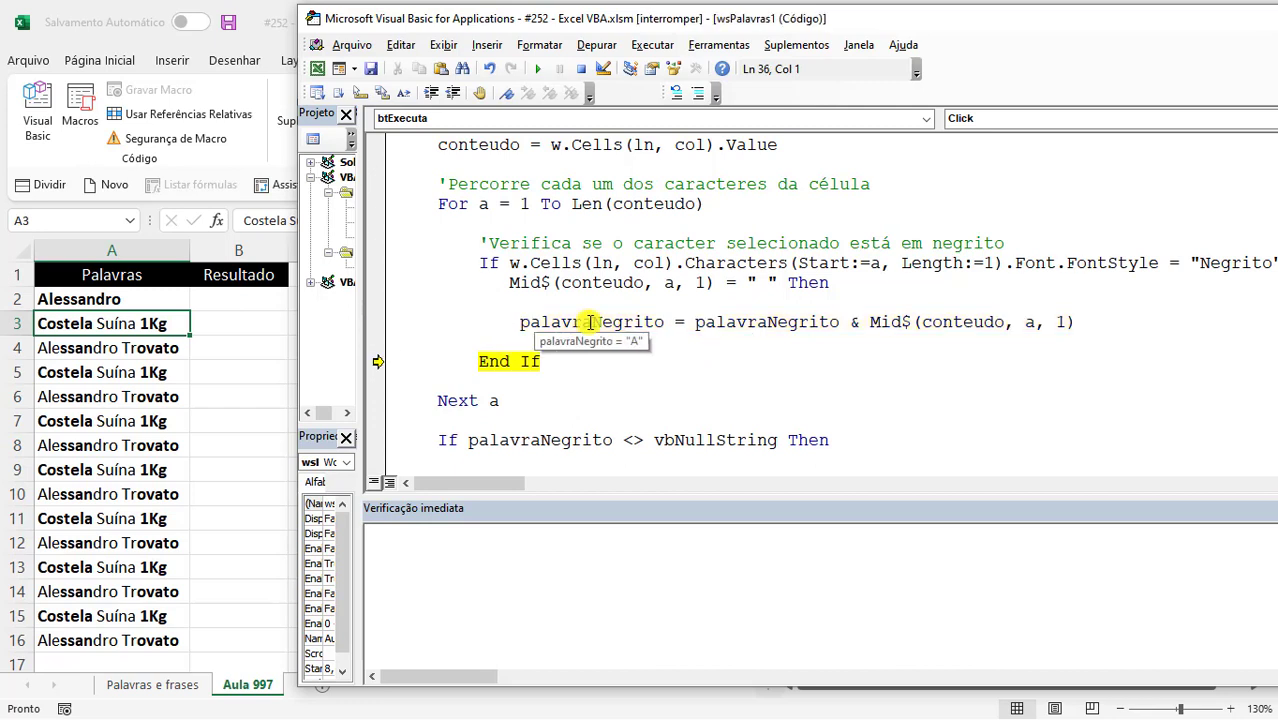
key(F8)
key(F8)
key(F8)
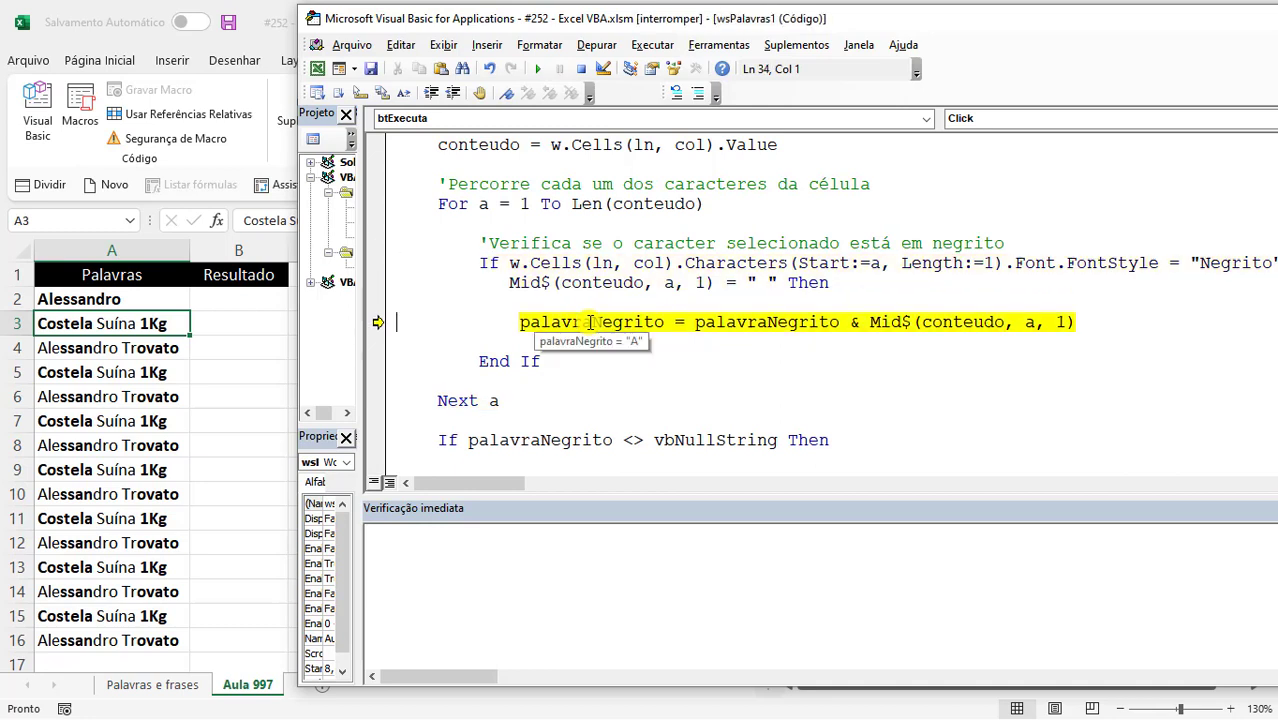
key(F8)
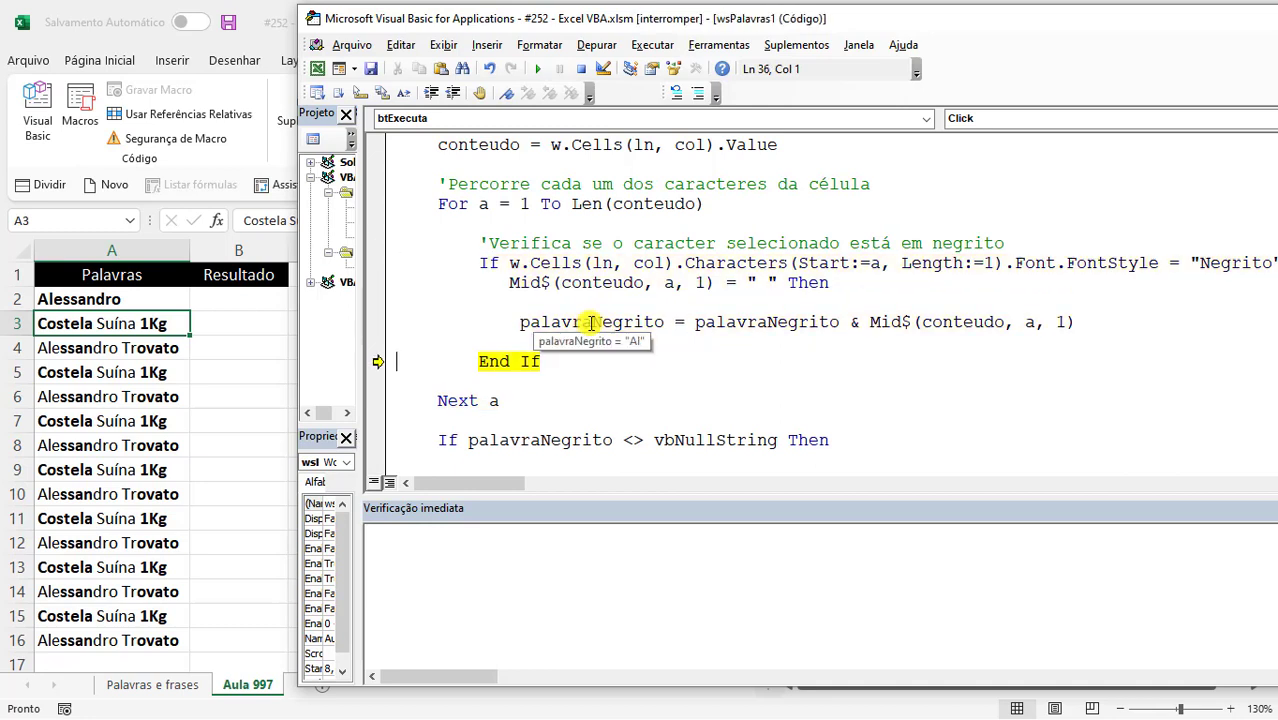
key(F8)
key(F8)
key(F8)
key(F8)
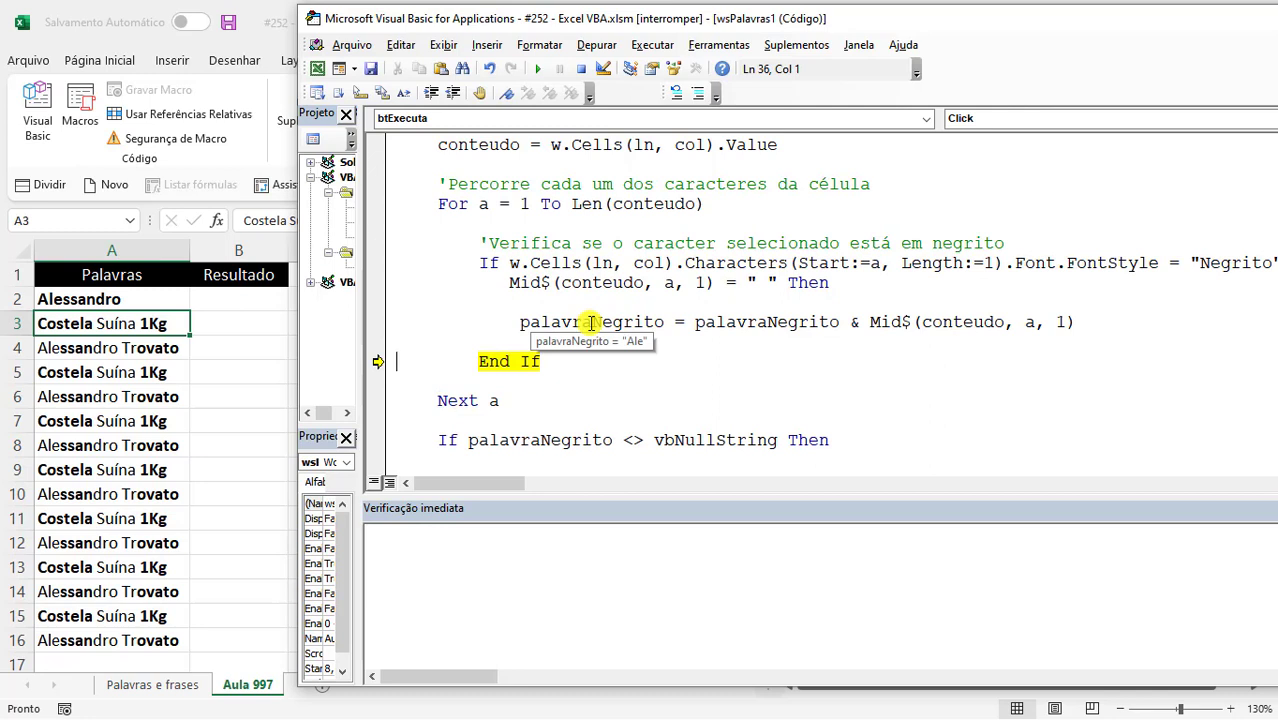
key(F8)
key(F8)
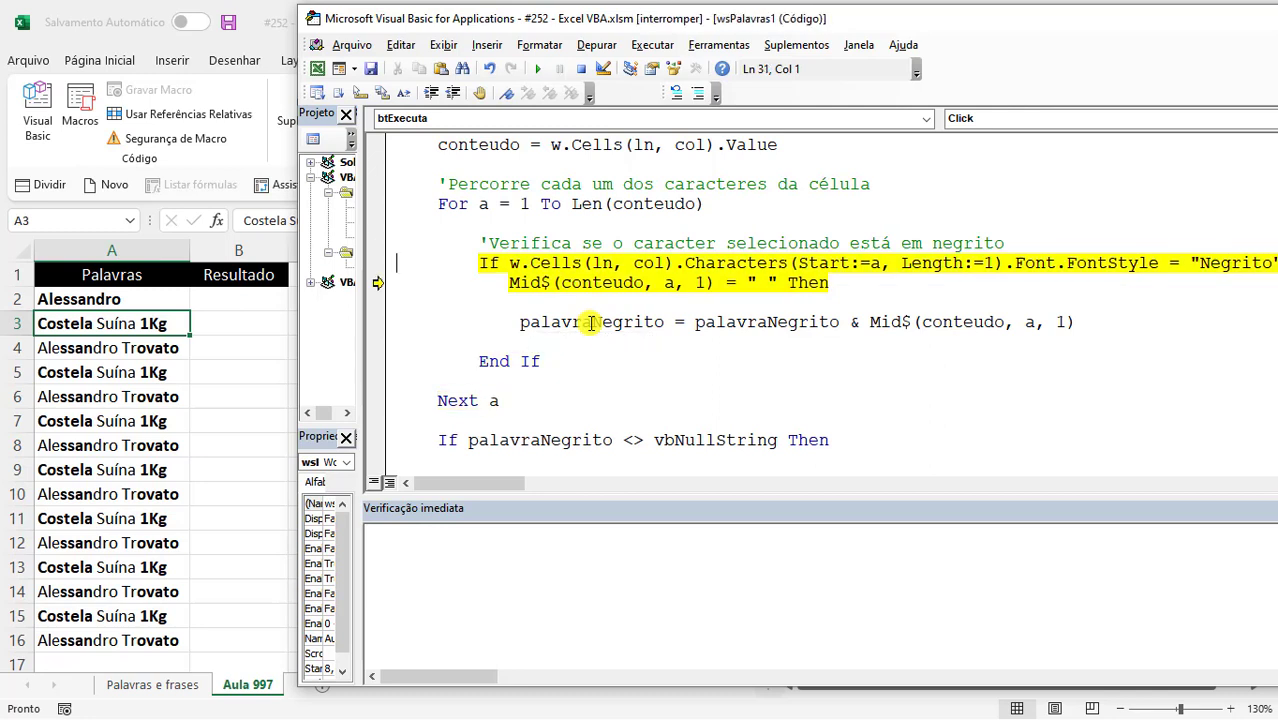
key(F8)
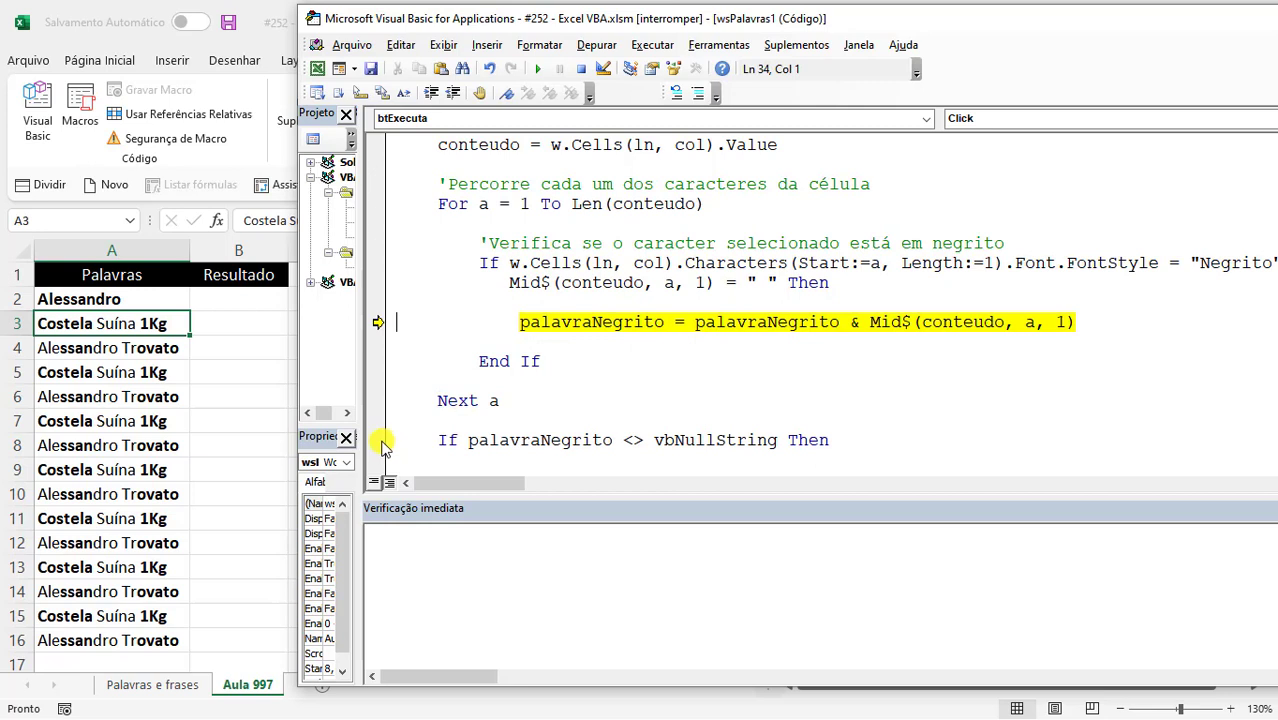
Run the rest of the loop to the vbNullString check, with palavraNegrito holding 'Alessandro'
click(383, 445)
click(378, 442)
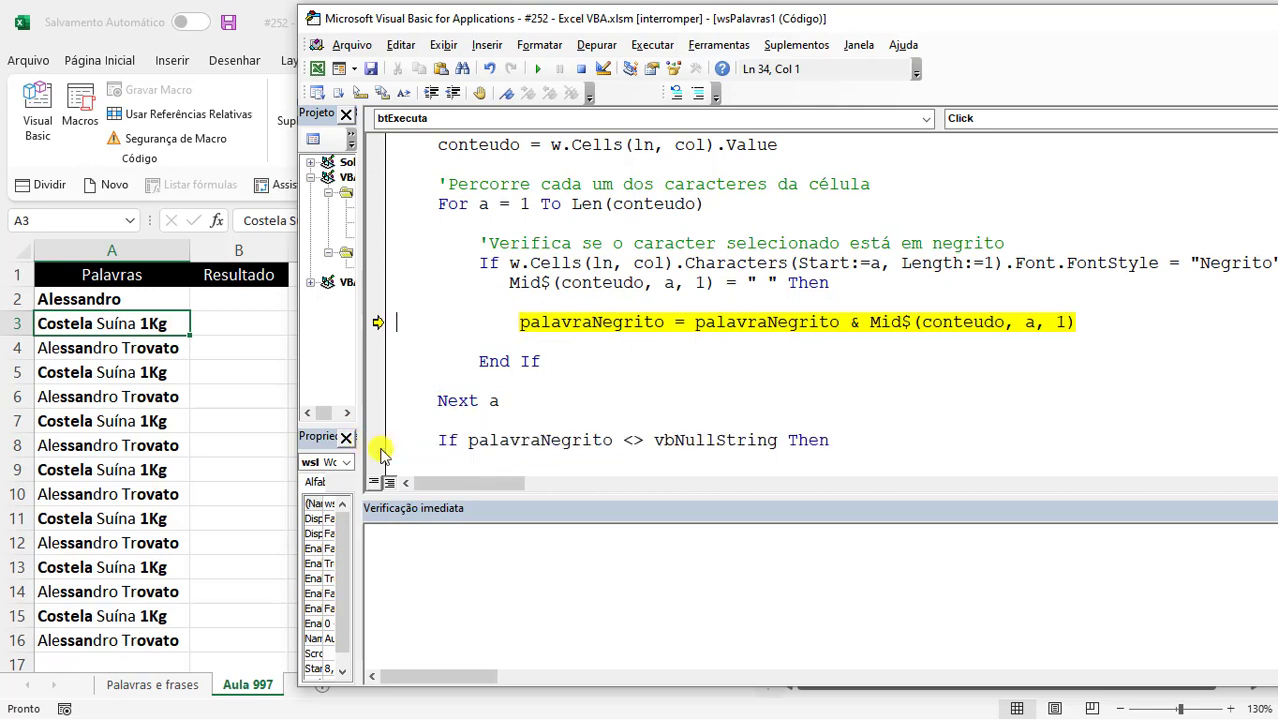
click(490, 445)
key(ctrl+F8)
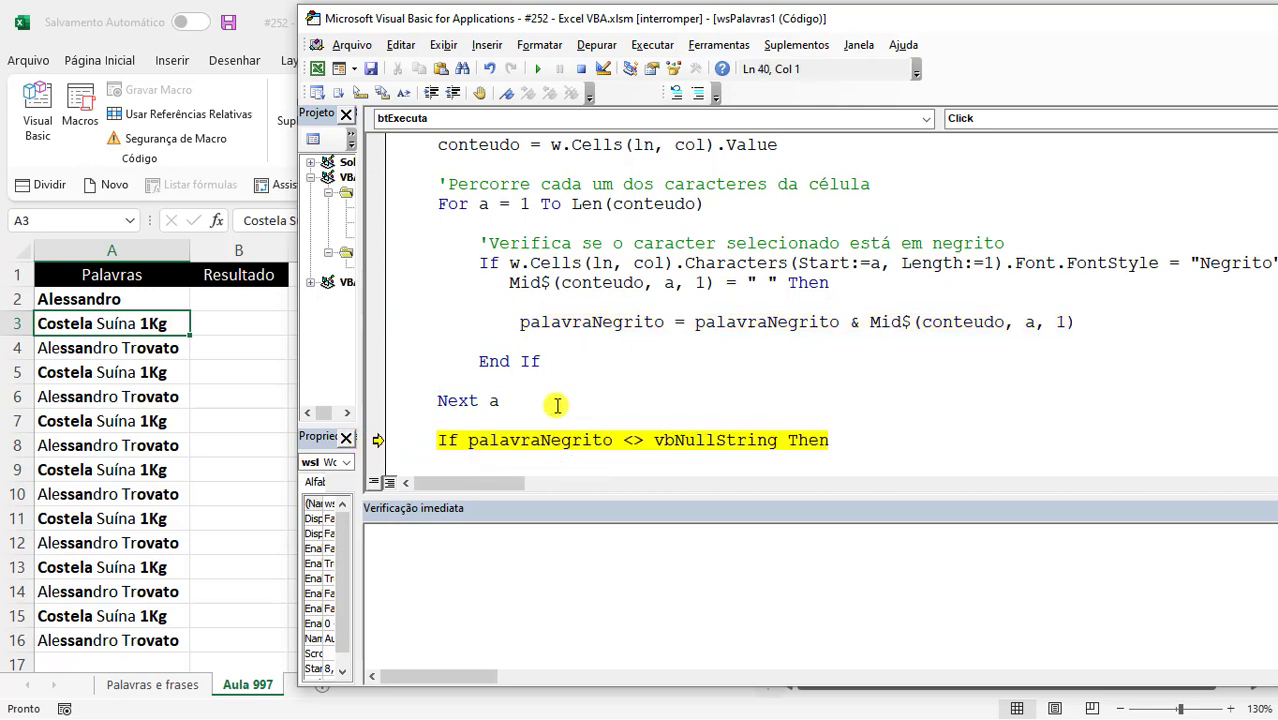
mouse_move(597, 321)
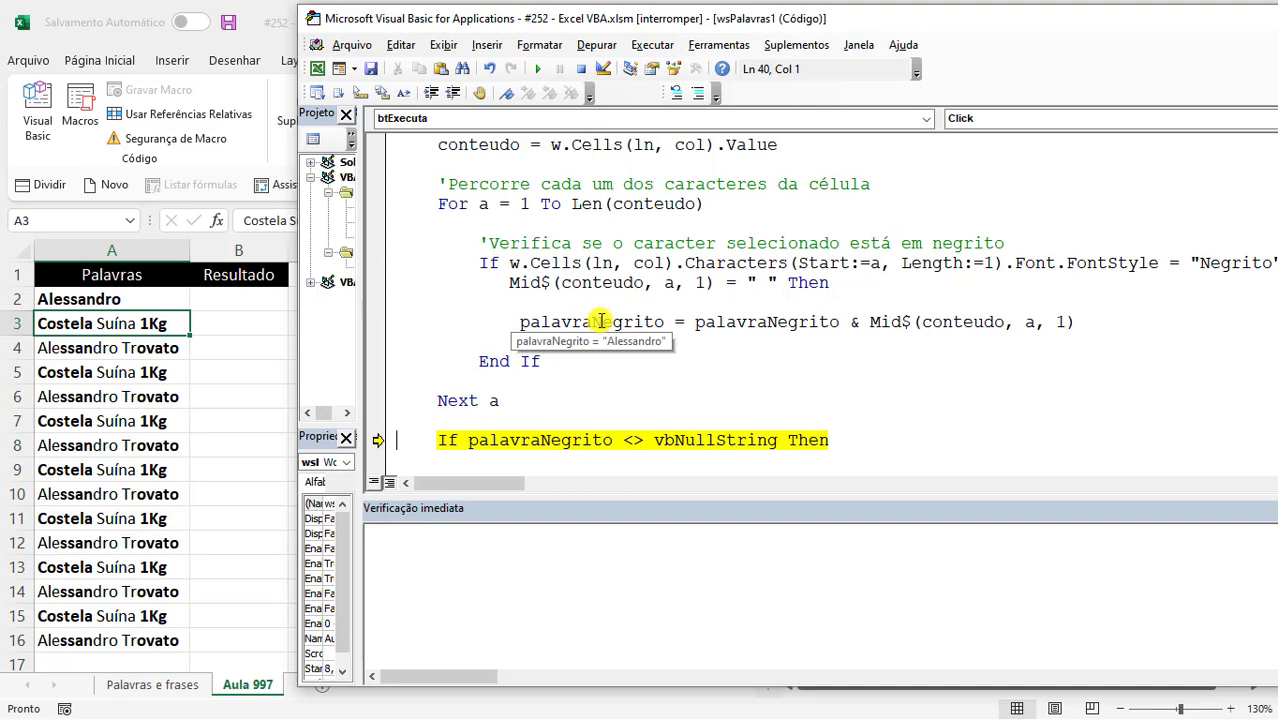
Step through writing 'Alessandro' into B2, incrementing ln and resetting, then run the macro to completion
scroll(601, 321, down, 2)
scroll(601, 321, down, 1)
mouse_move(598, 263)
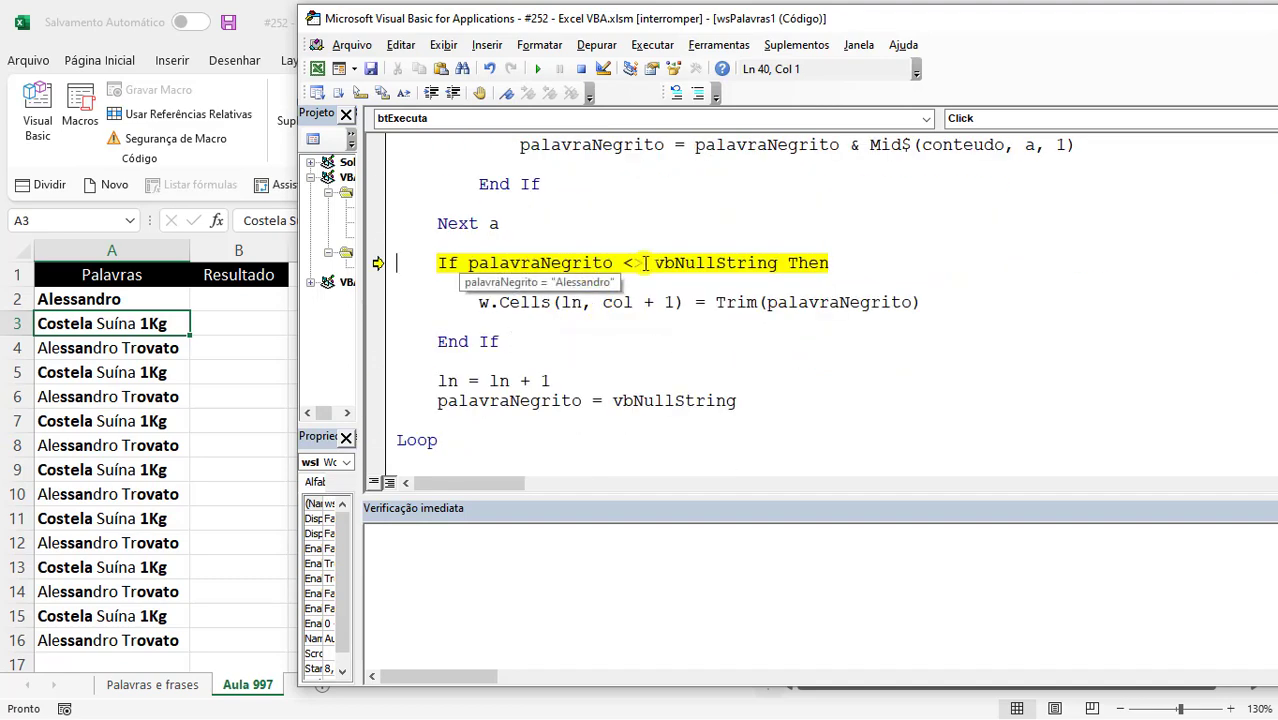
mouse_move(690, 259)
key(F8)
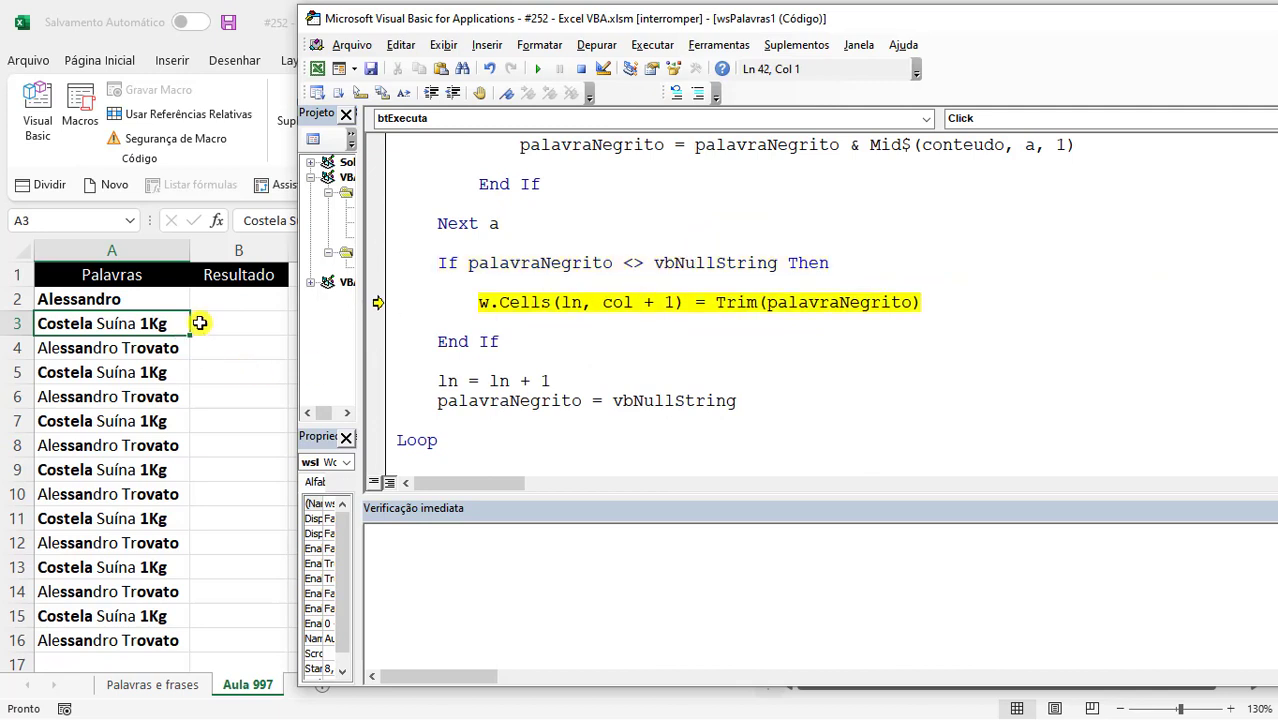
key(F8)
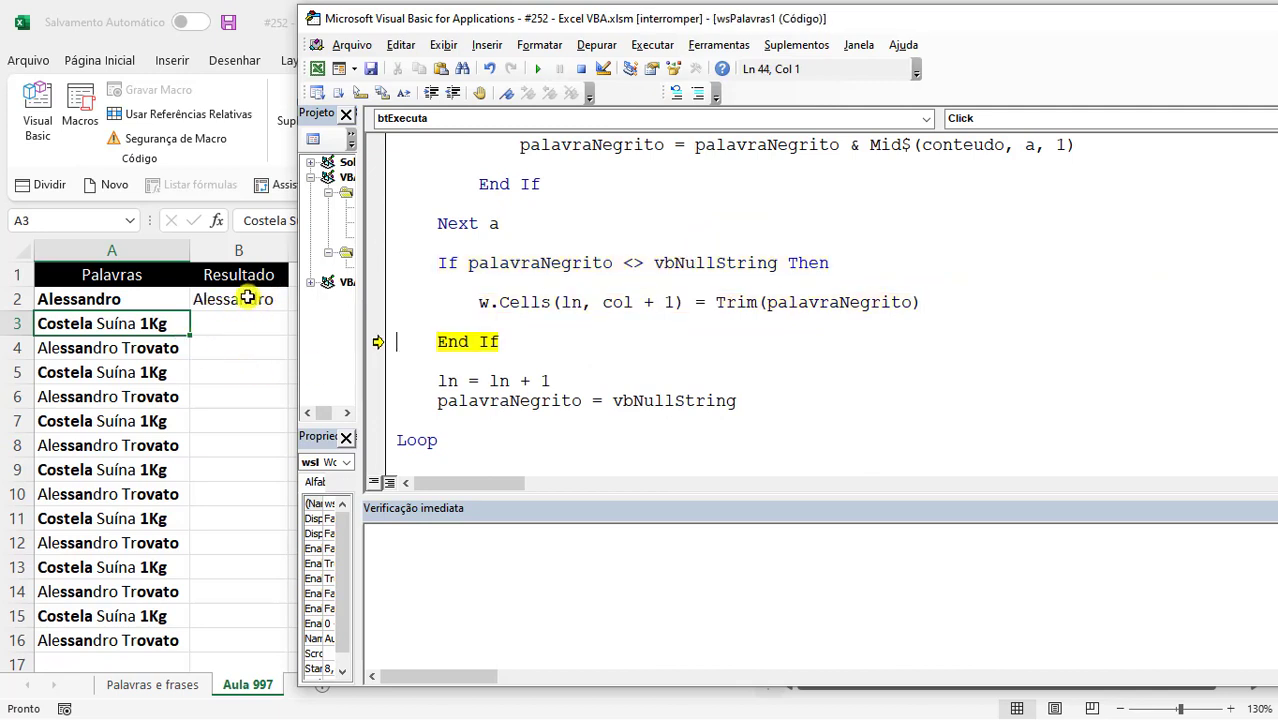
key(F8)
key(F8)
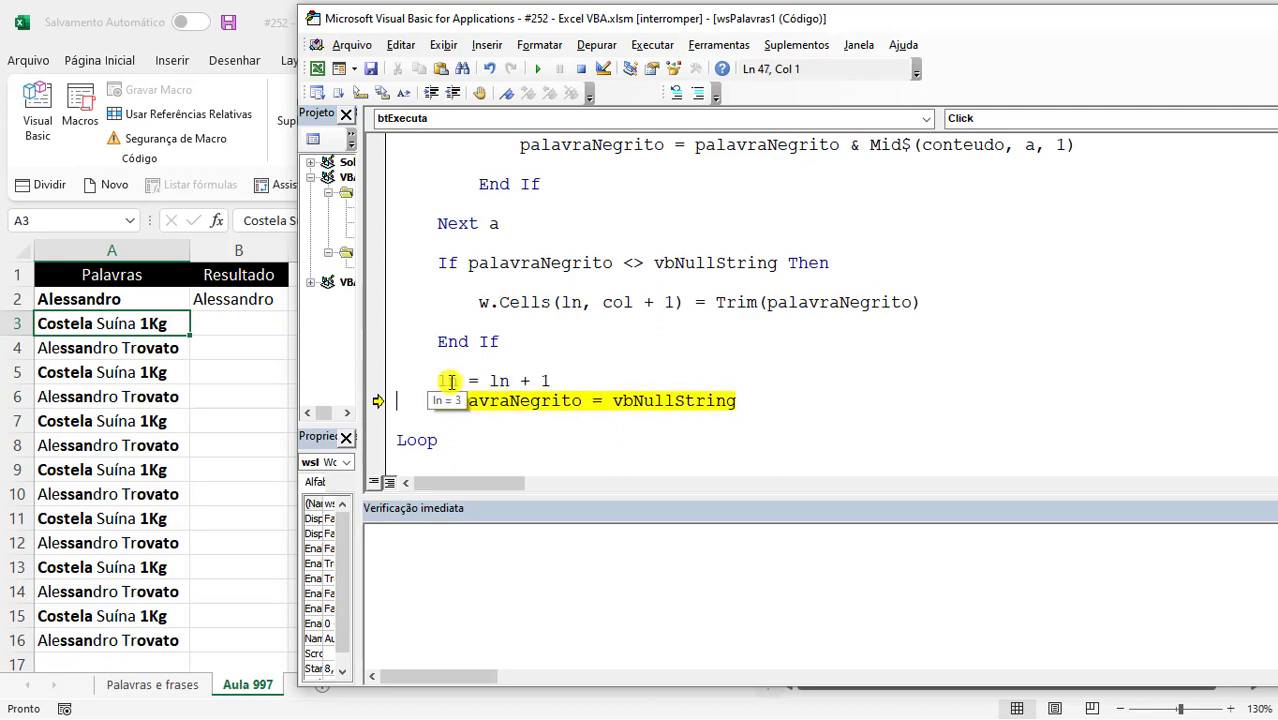
key(F8)
mouse_move(533, 404)
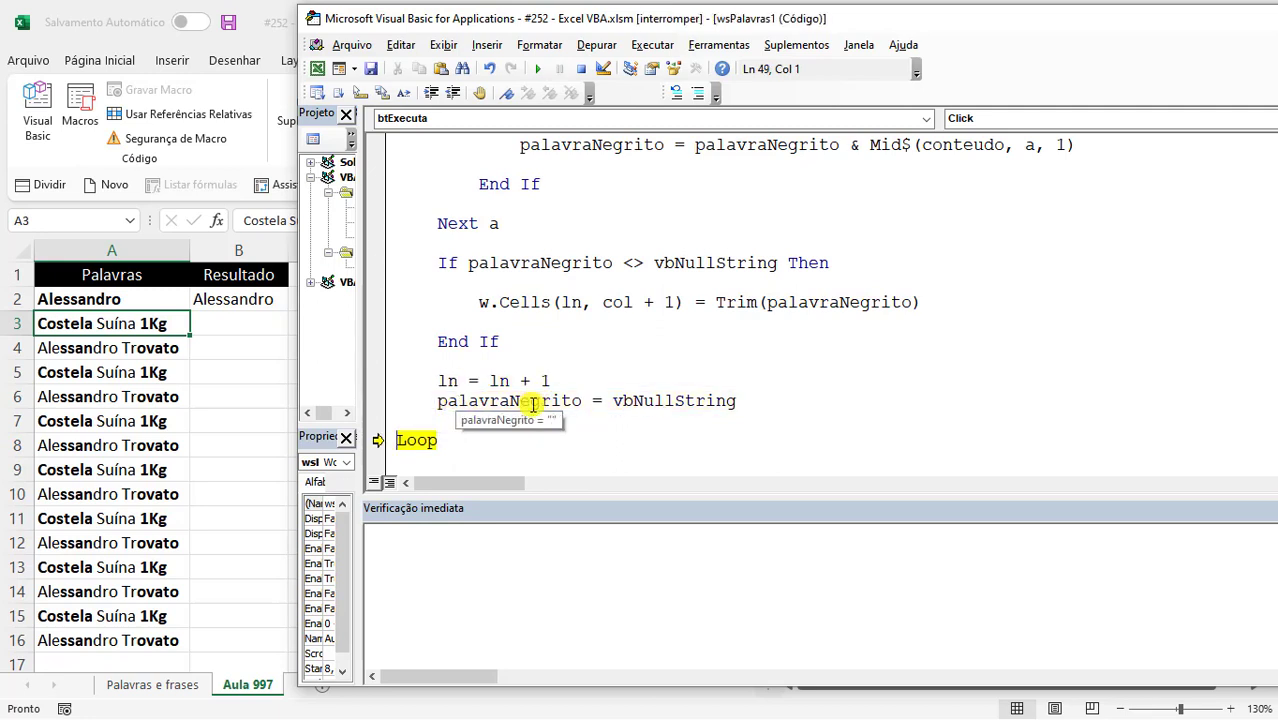
key(F8)
key(F8)
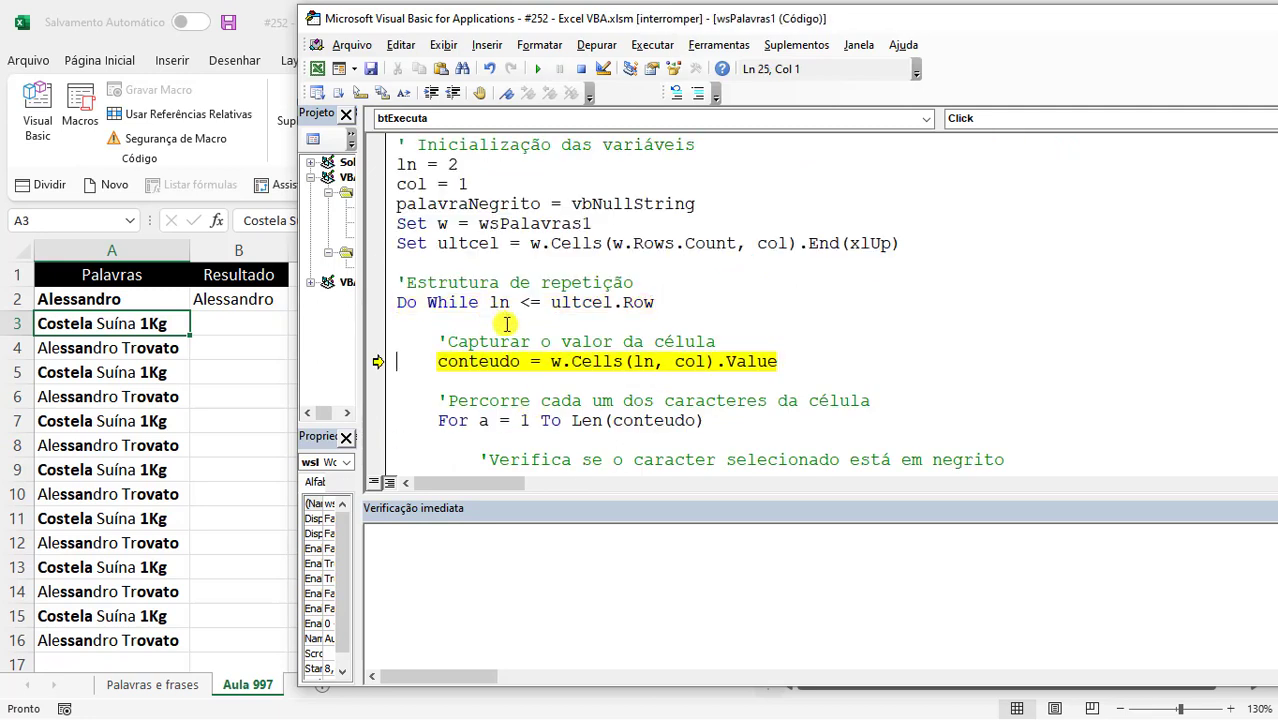
key(F5)
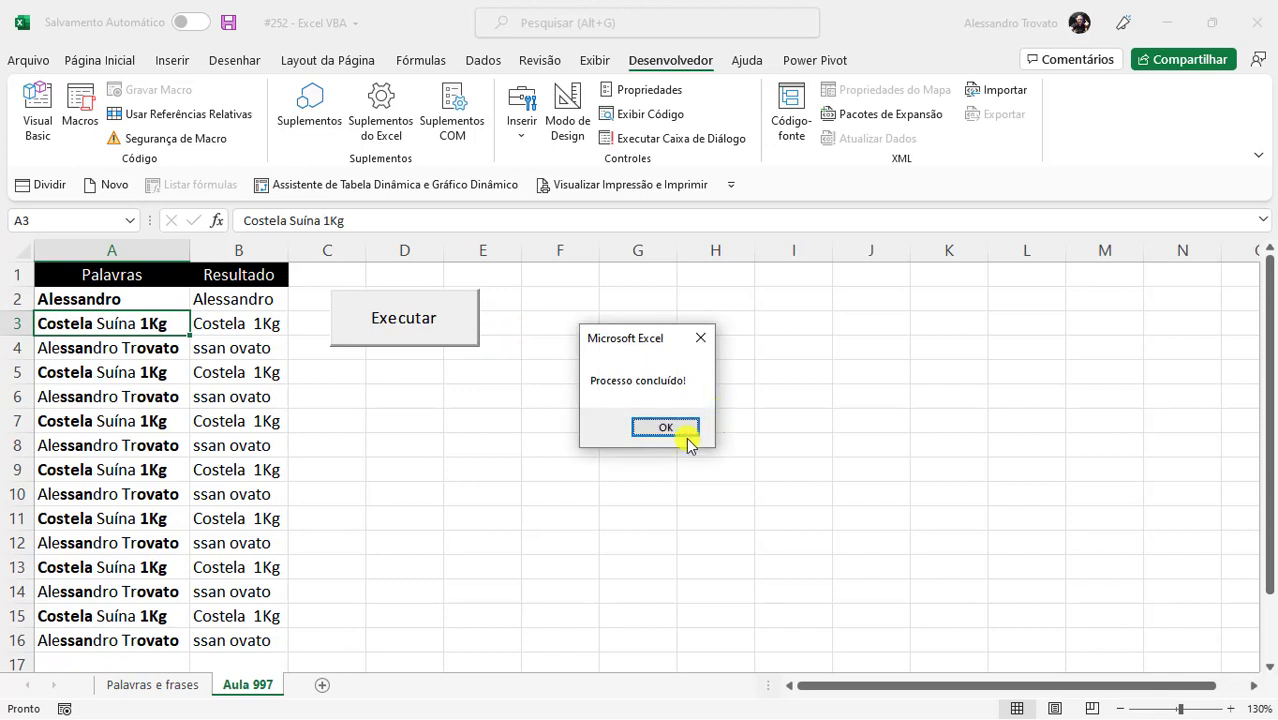
Dismiss the 'Processo concluído!' message with OK
click(688, 440)
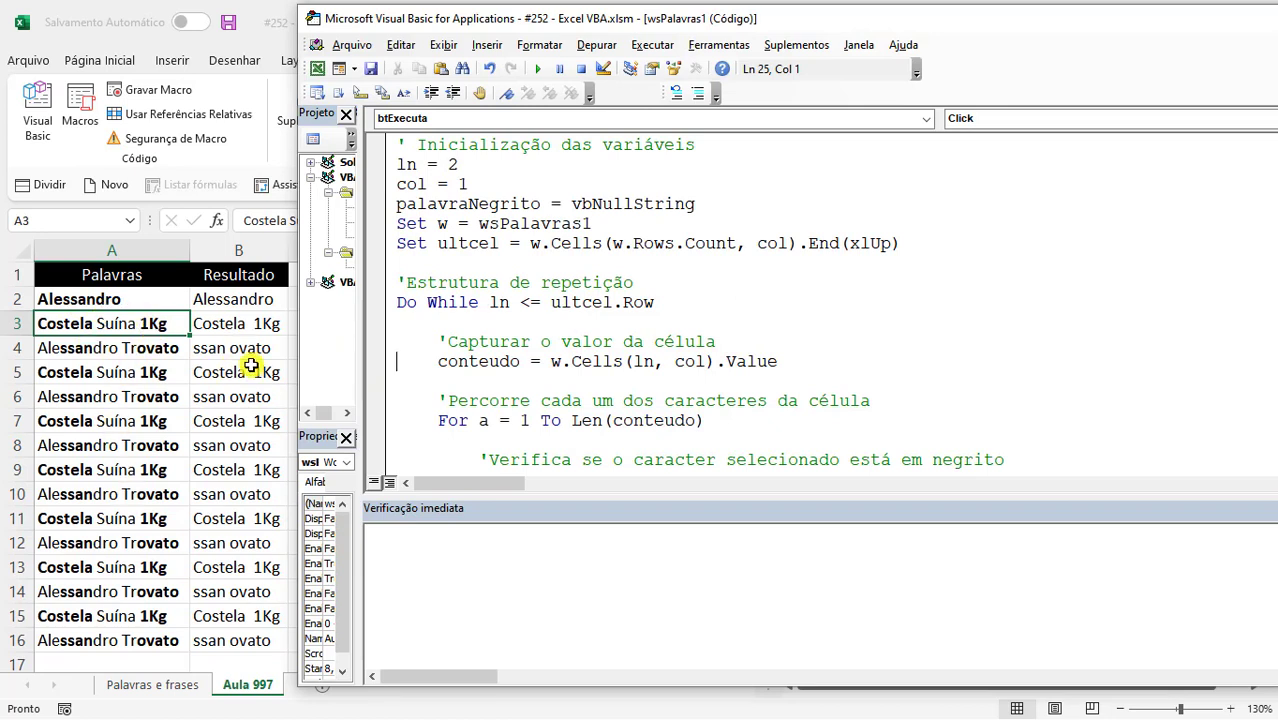
Remove bold from the first six letters of 'Alessandro' in A2
double_click(120, 299)
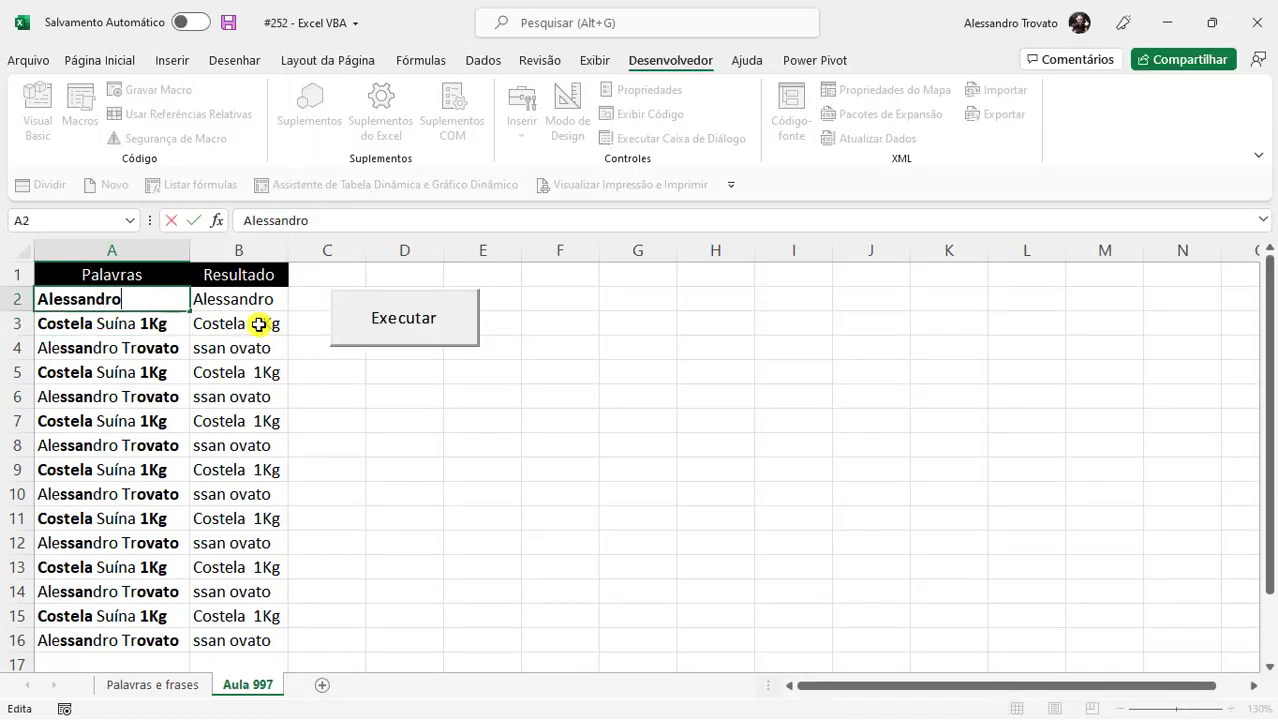
key(Home)
key(shift+Right)
key(shift+Right)
key(shift+Right)
key(shift+Right)
key(shift+Right)
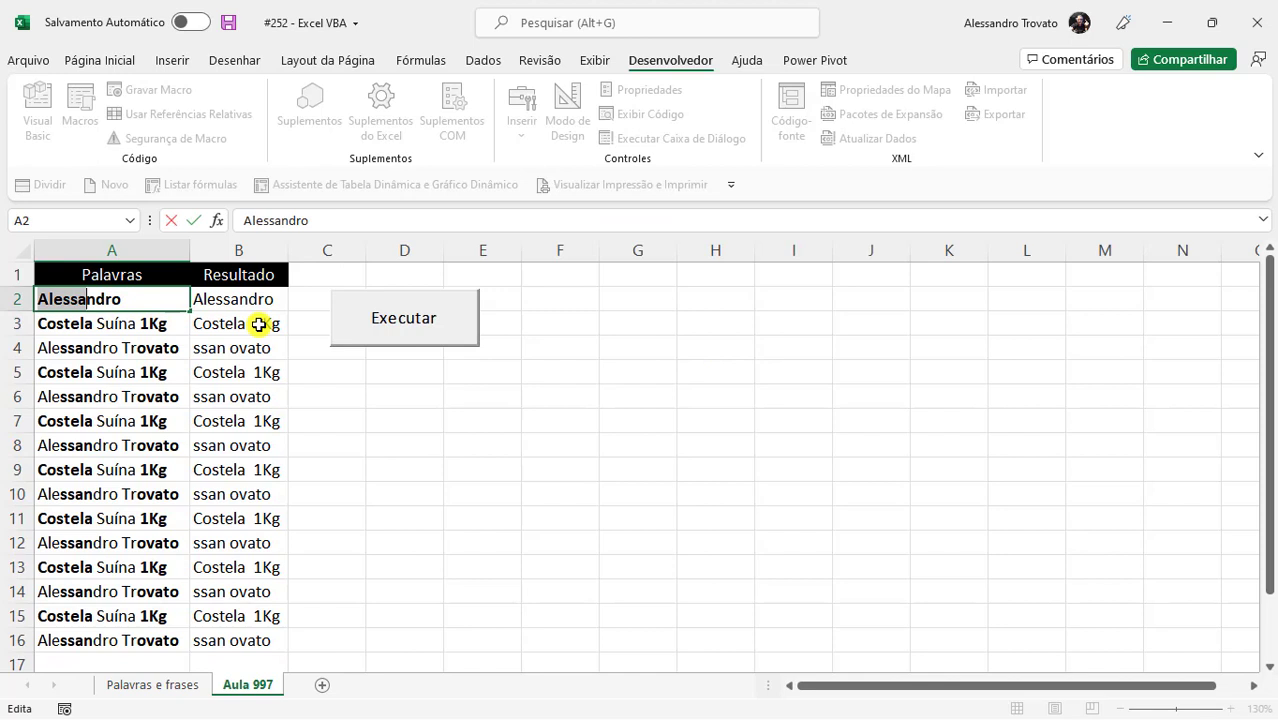
key(ctrl+n)
key(Return)
key(Up)
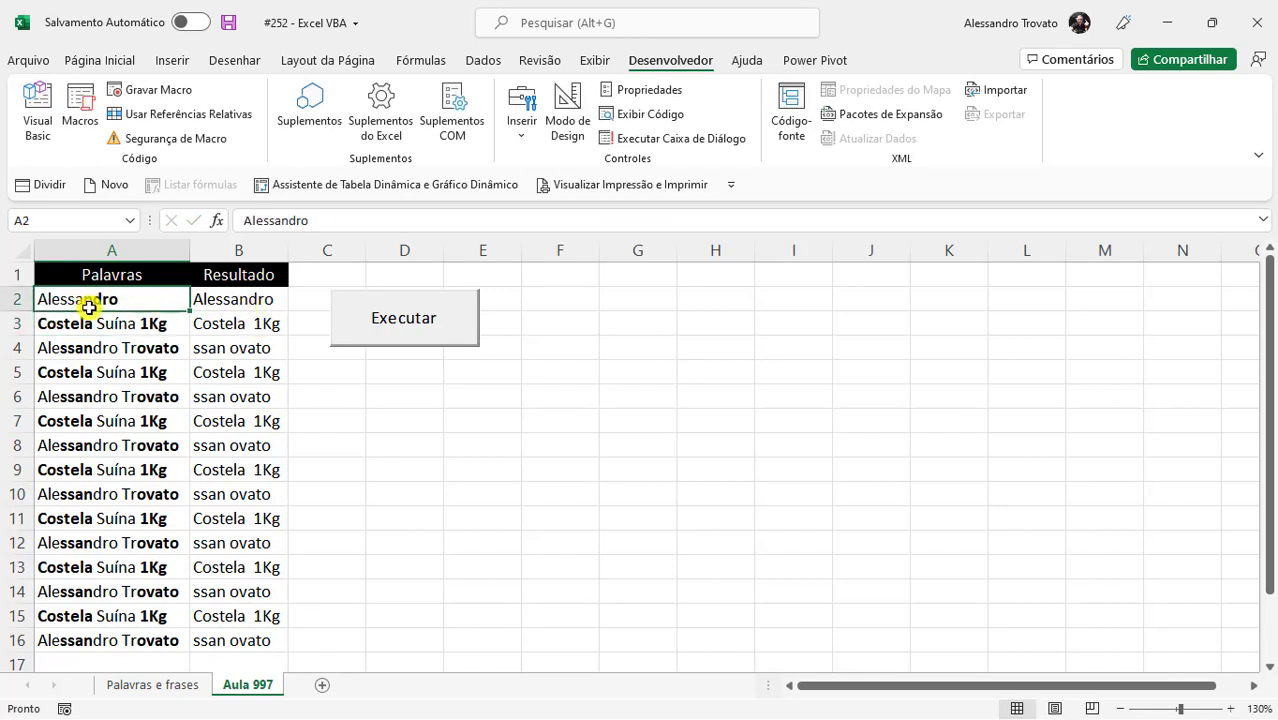
Rerun the extraction macro so B2 shows 'ndro', then save the workbook
click(297, 391)
click(375, 320)
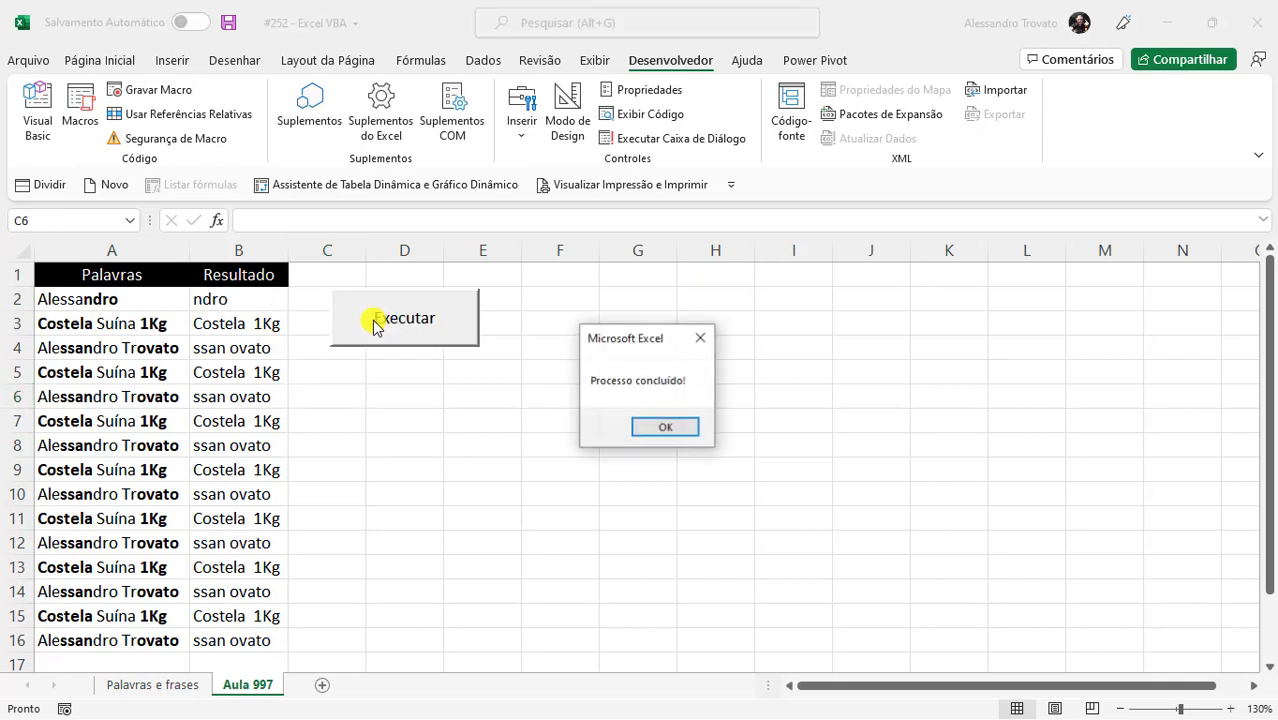
click(679, 429)
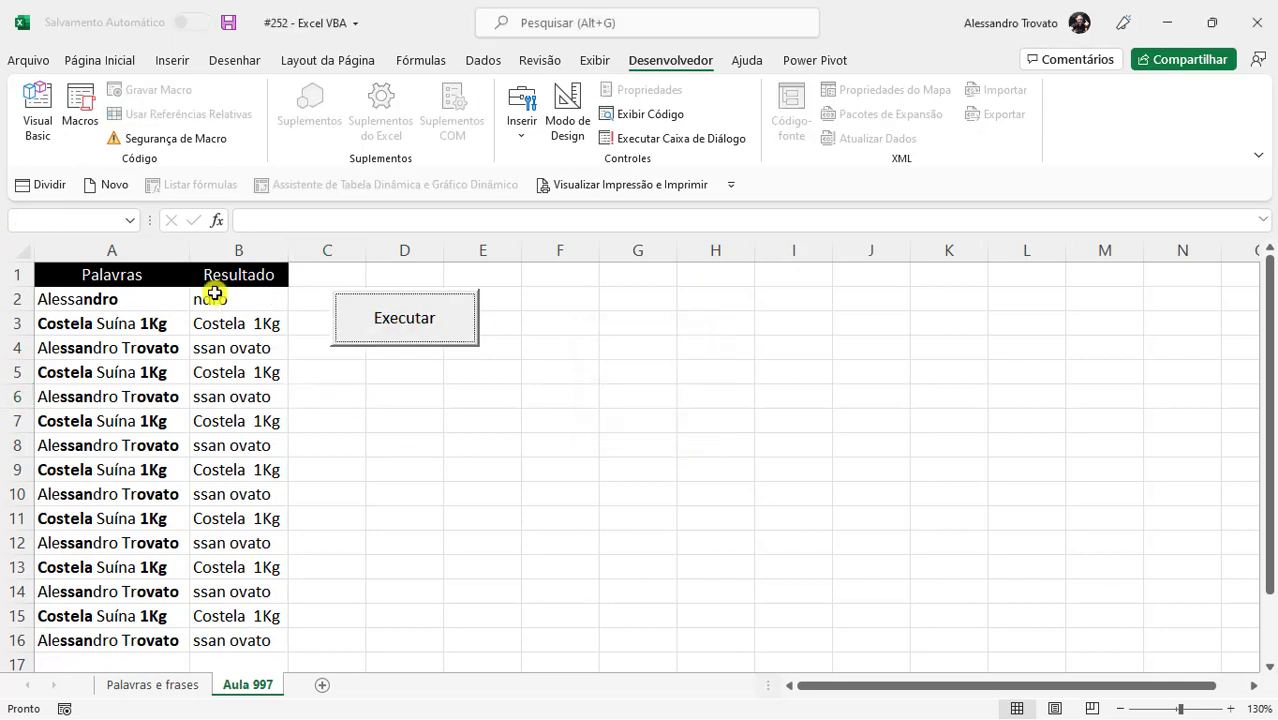
click(351, 468)
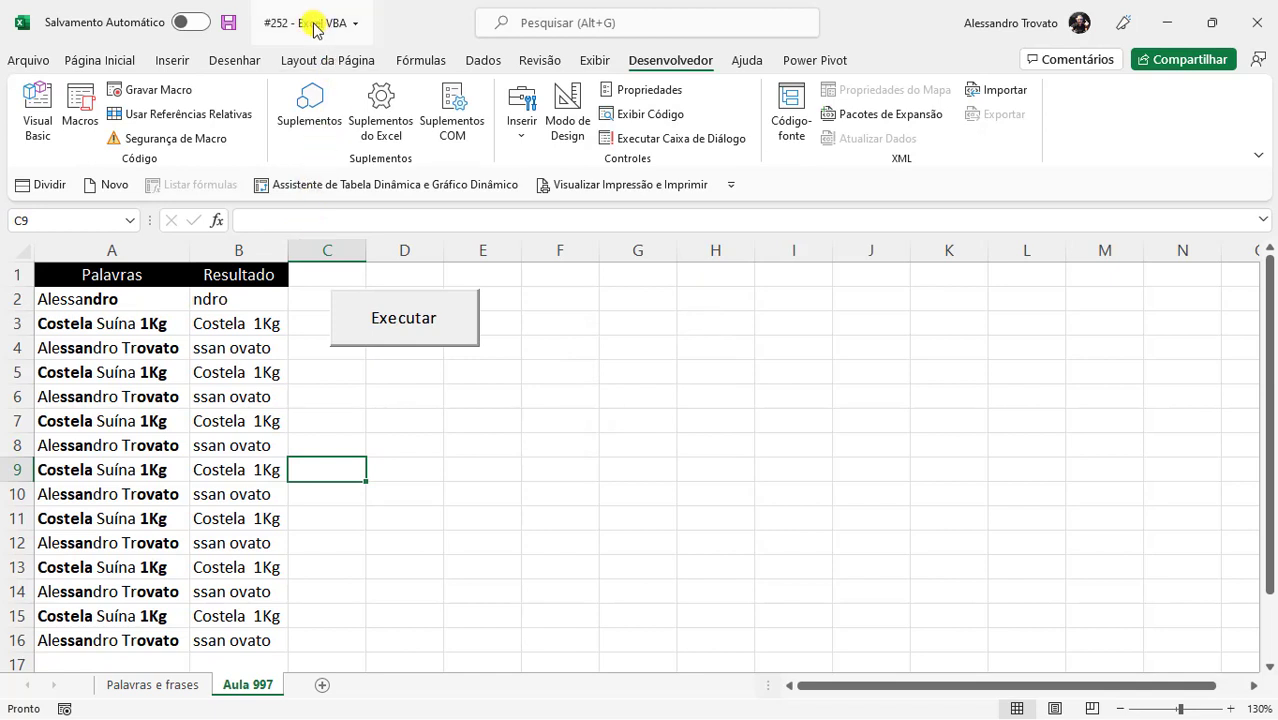
click(228, 22)
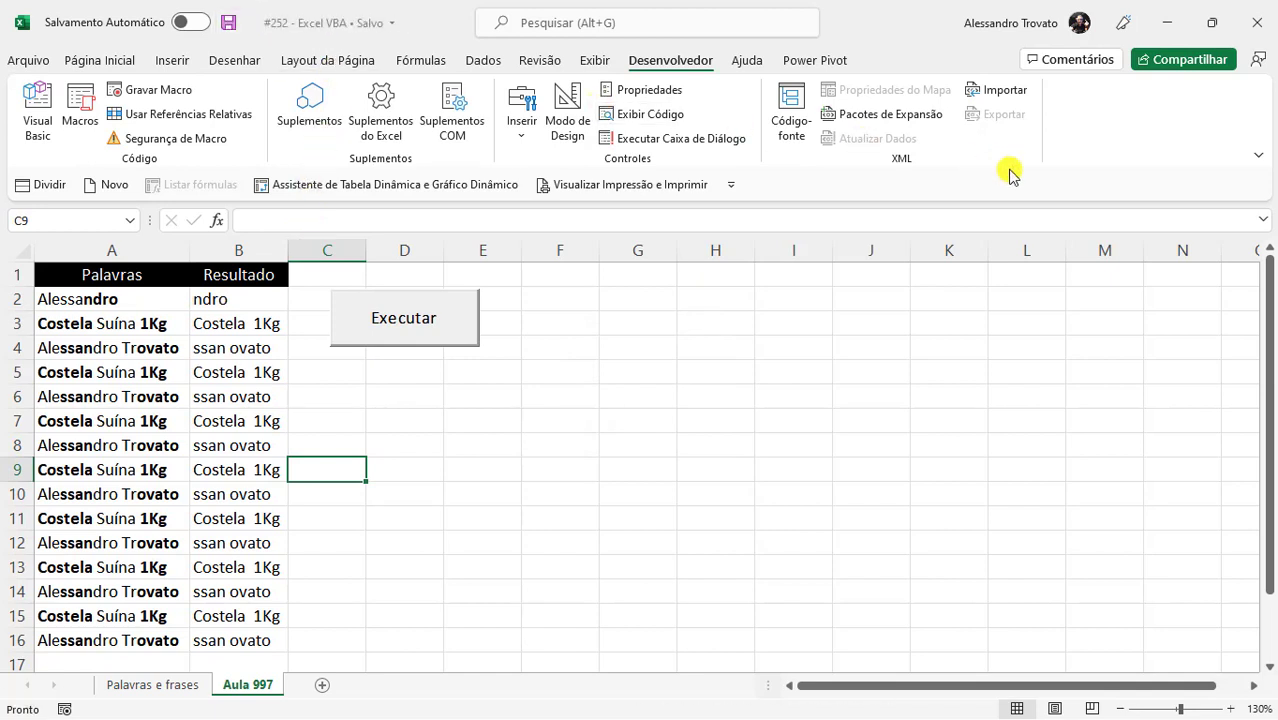